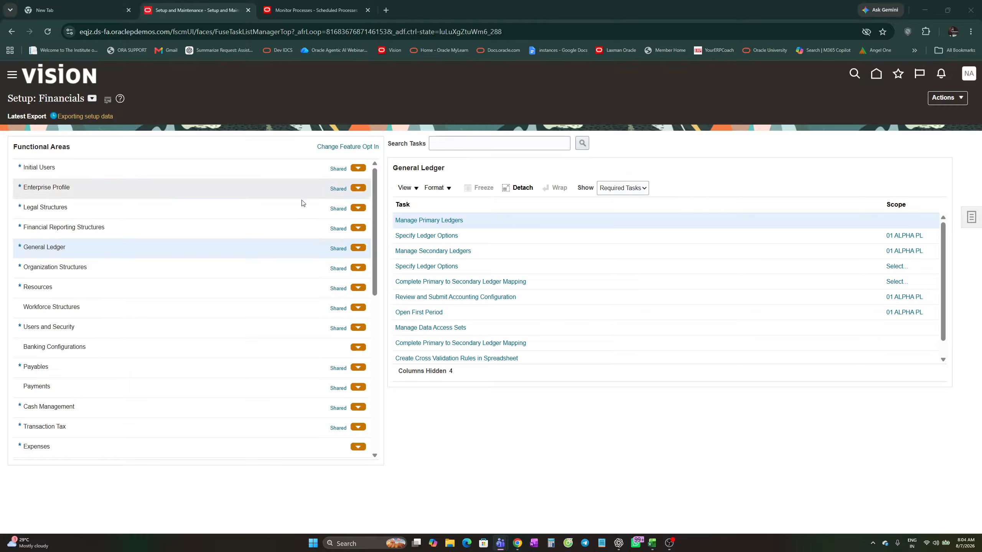
Step: Go to the home page and open Setup and Maintenance for Financials from there
{"action": "left_click", "coordinate": [969, 75]}
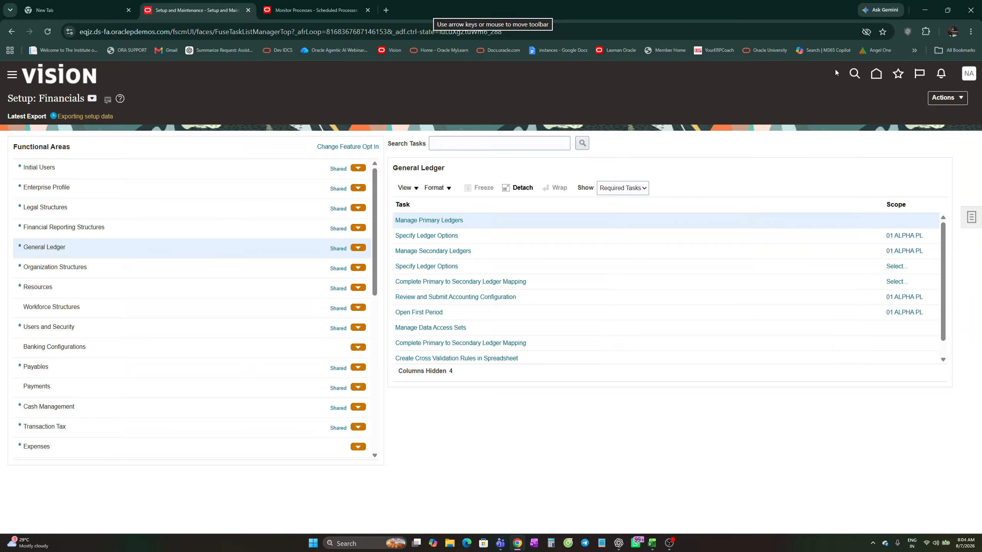
{"action": "left_click", "coordinate": [876, 74]}
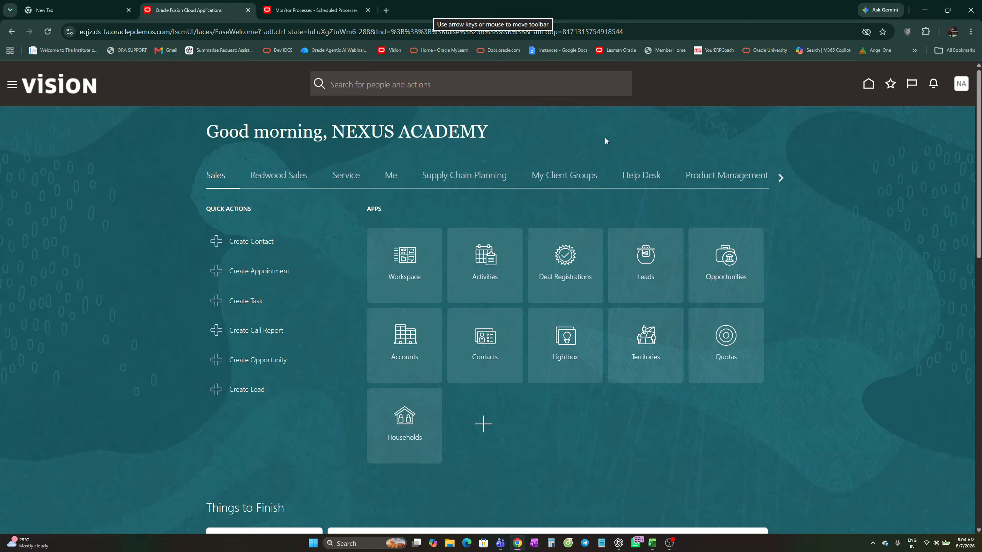
{"action": "left_click", "coordinate": [961, 84]}
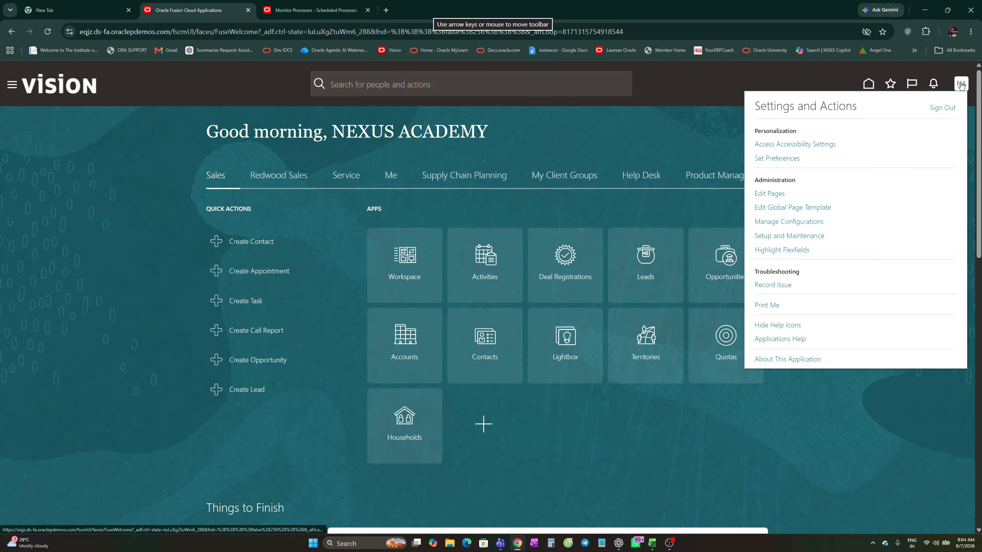
{"action": "left_click", "coordinate": [779, 235]}
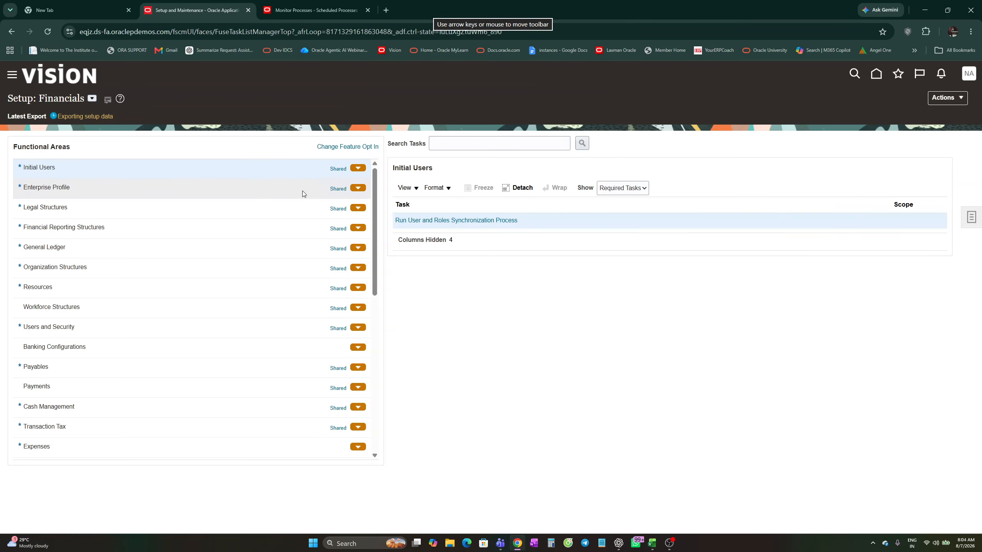
{"action": "left_click", "coordinate": [469, 143]}
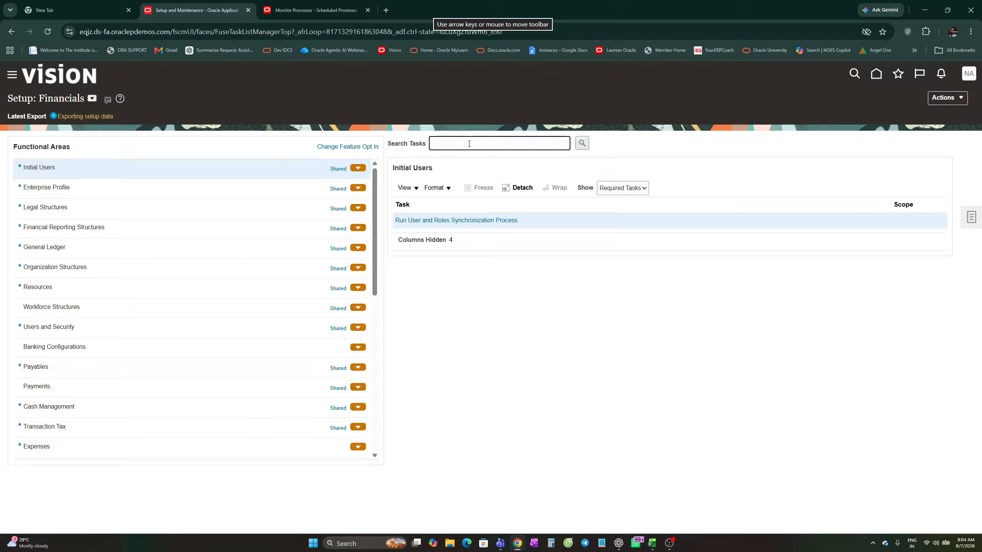
{"action": "left_click", "coordinate": [519, 318]}
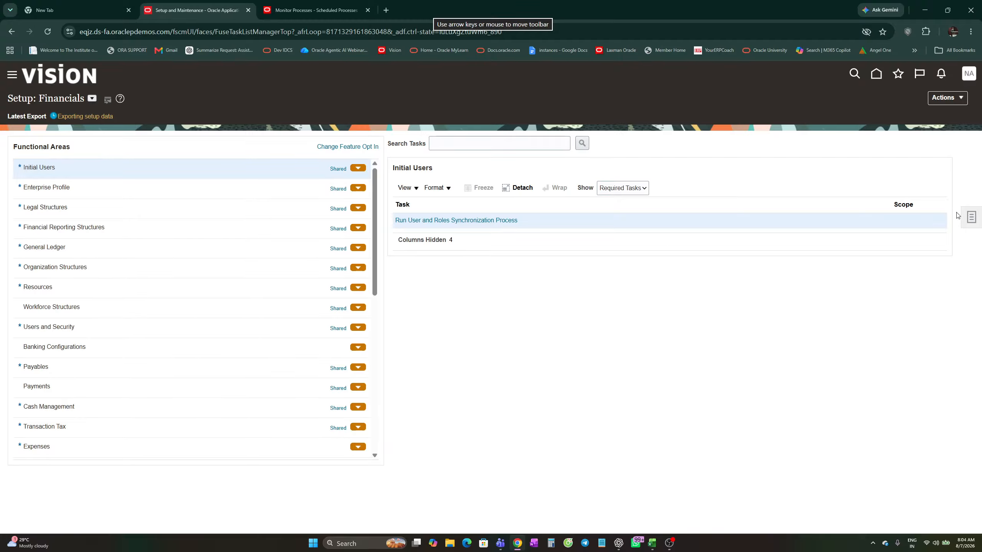
{"action": "left_click", "coordinate": [972, 218]}
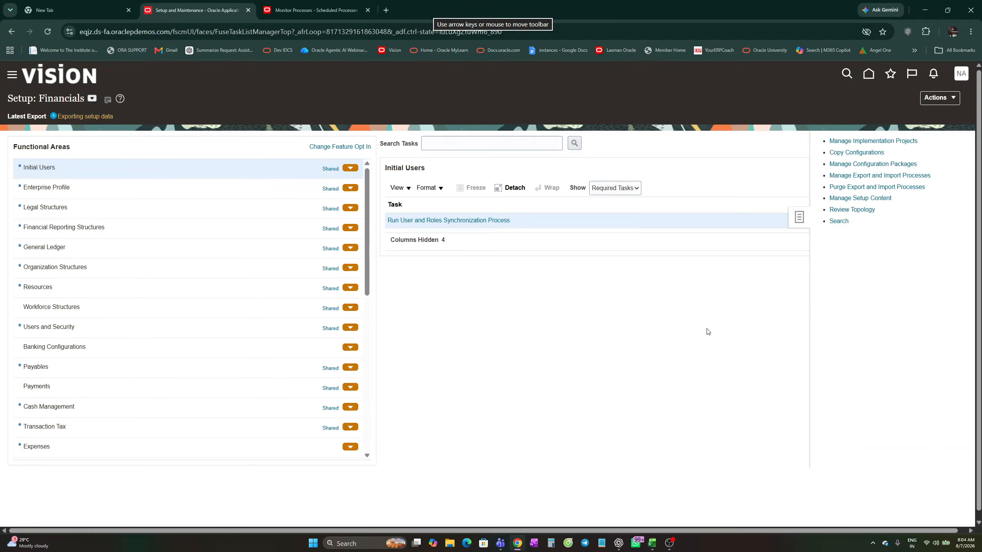
{"action": "left_click", "coordinate": [799, 217]}
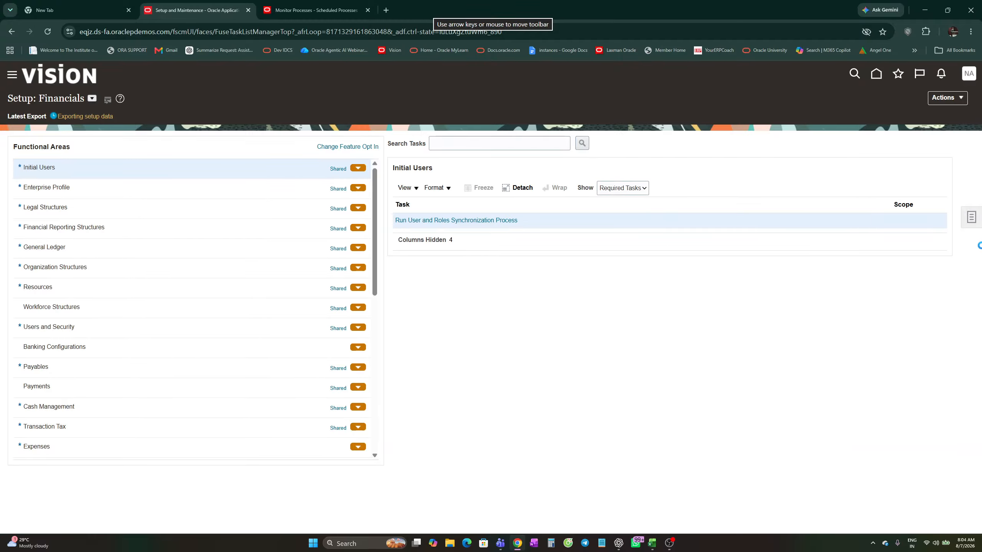
Step: View the setup Search page for tasks, task lists and business objects, and return to the Financials setup
{"action": "left_click", "coordinate": [971, 218]}
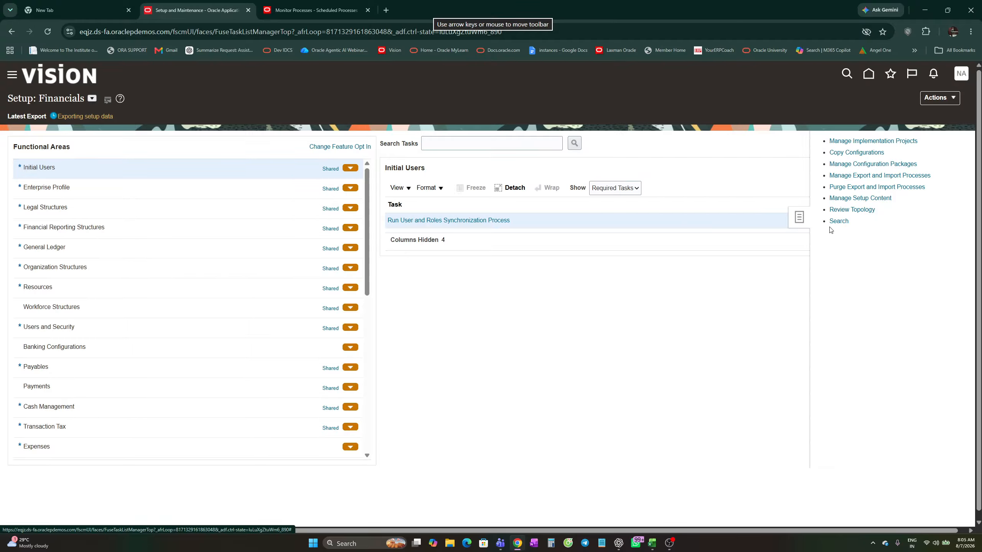
{"action": "left_click", "coordinate": [837, 221]}
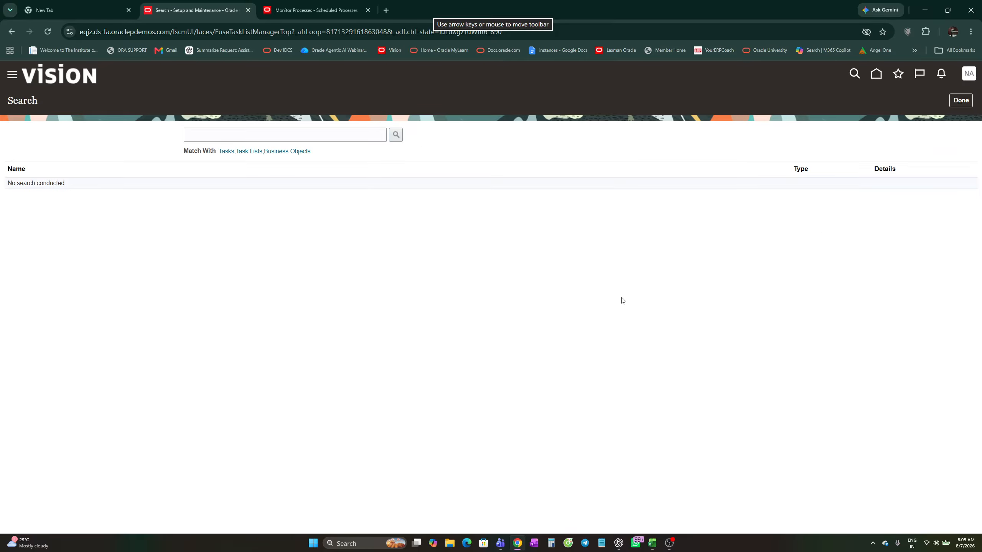
{"action": "left_click", "coordinate": [234, 135]}
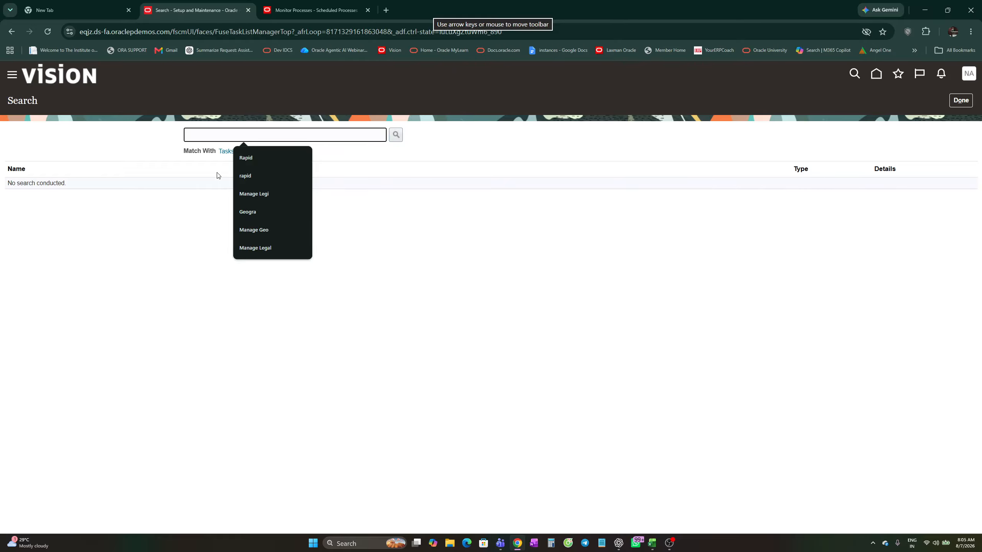
{"action": "left_click", "coordinate": [183, 209]}
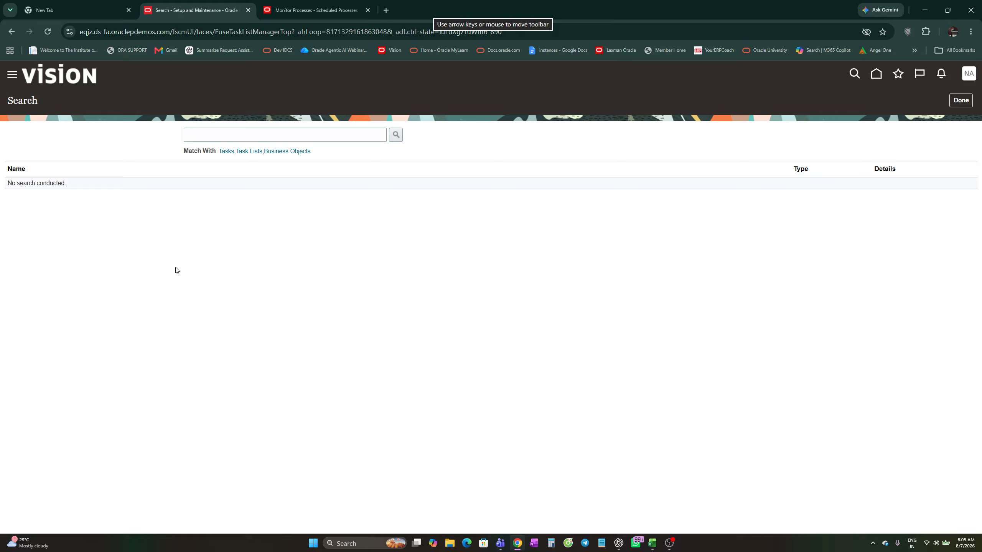
{"action": "left_click", "coordinate": [209, 132]}
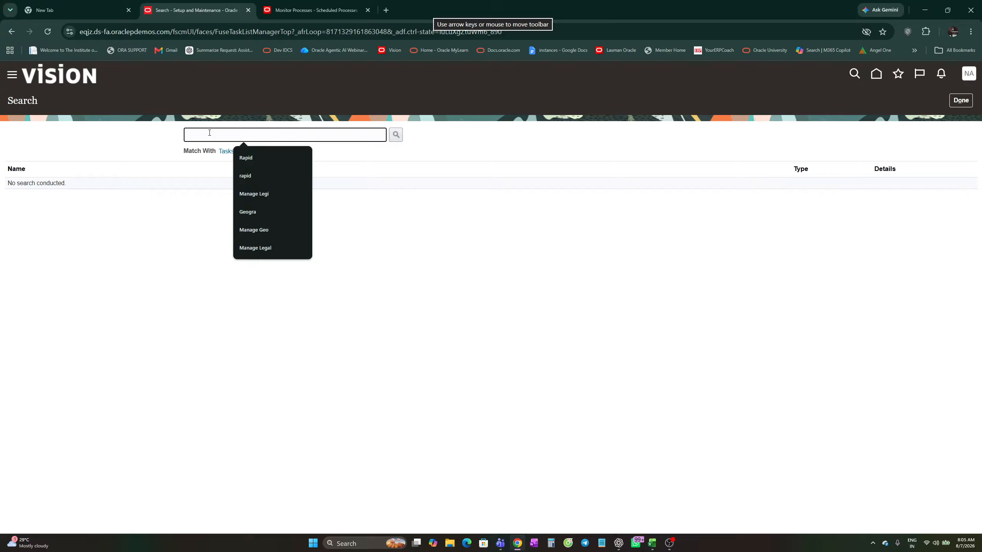
{"action": "left_click", "coordinate": [961, 101]}
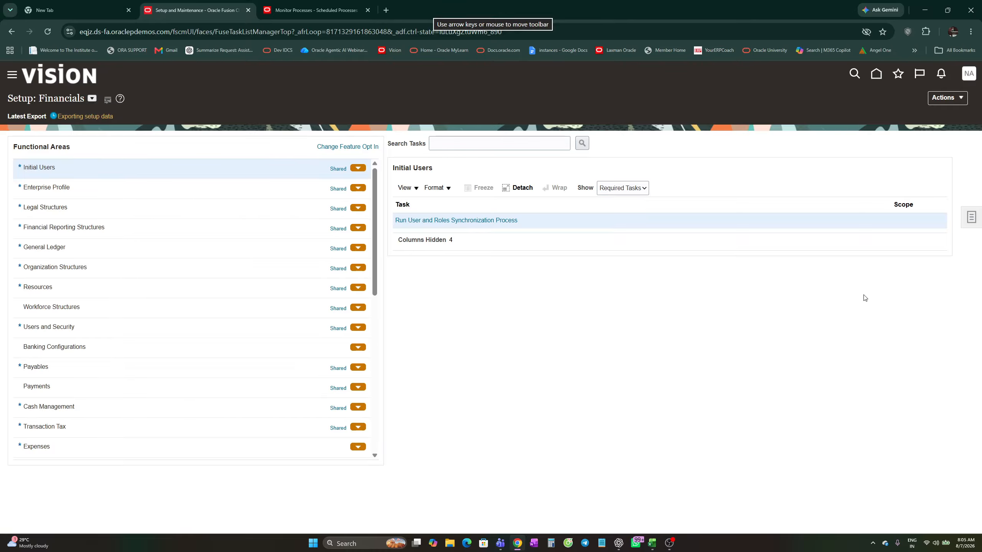
Step: View the Manage Implementation Projects page and its name search, and return to the Financials setup
{"action": "left_click", "coordinate": [963, 223]}
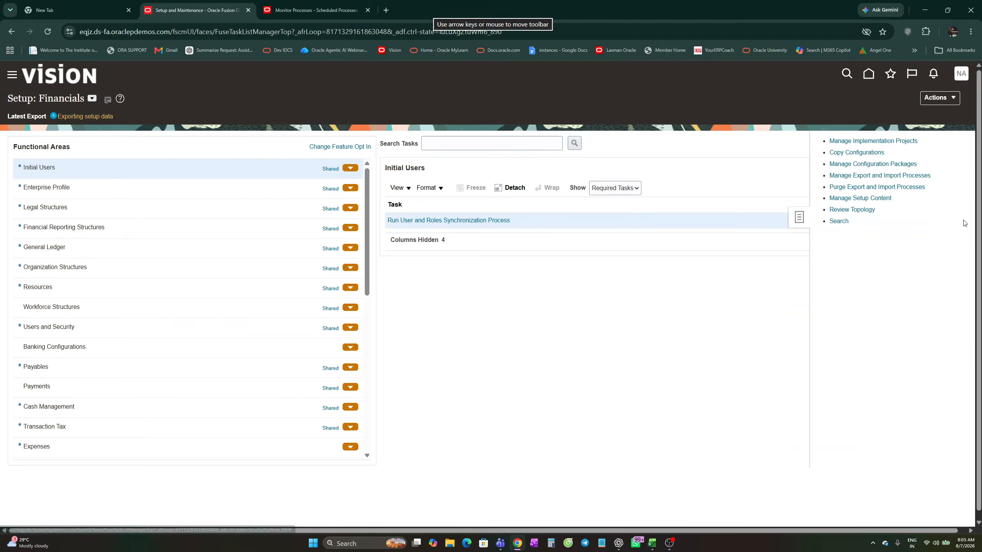
{"action": "left_click", "coordinate": [861, 140]}
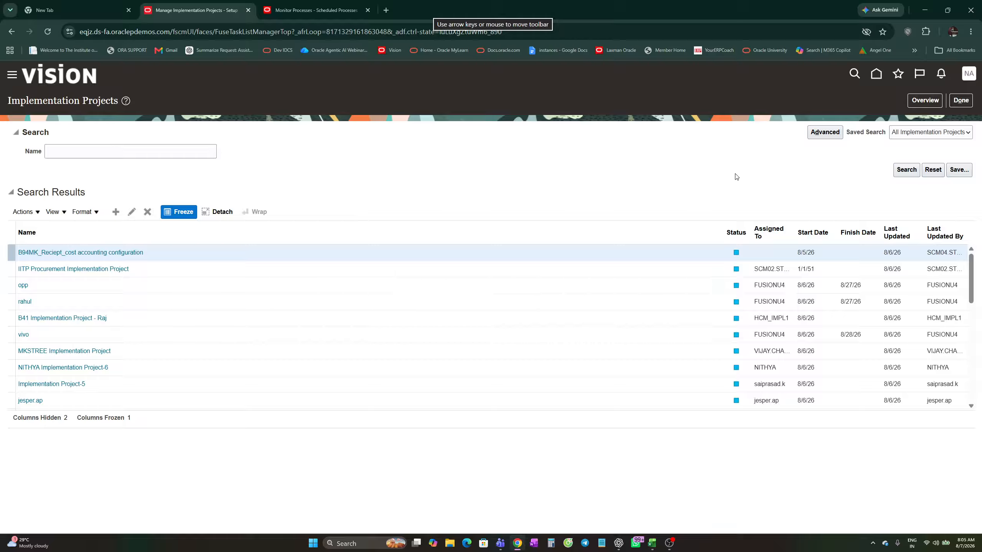
{"action": "left_click", "coordinate": [94, 152]}
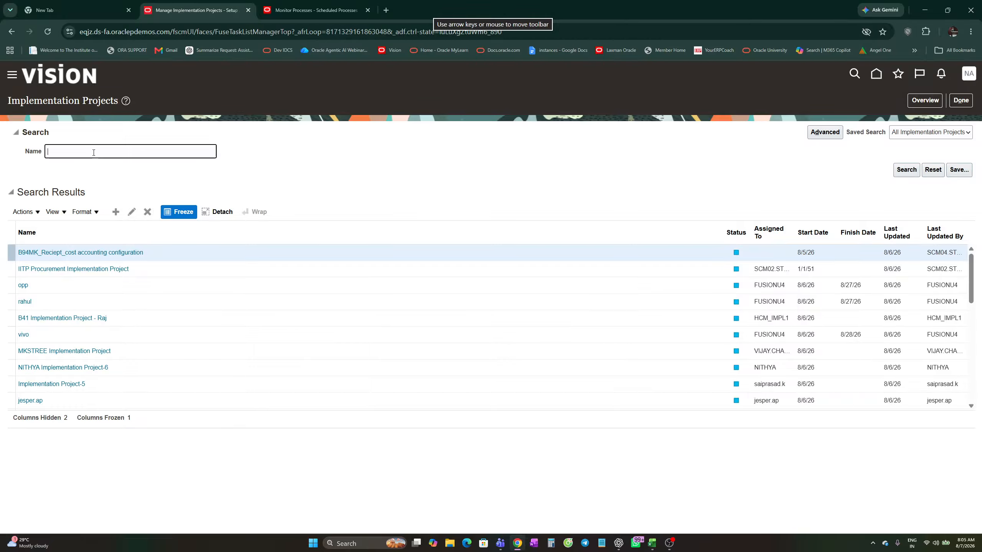
{"action": "left_click", "coordinate": [399, 171]}
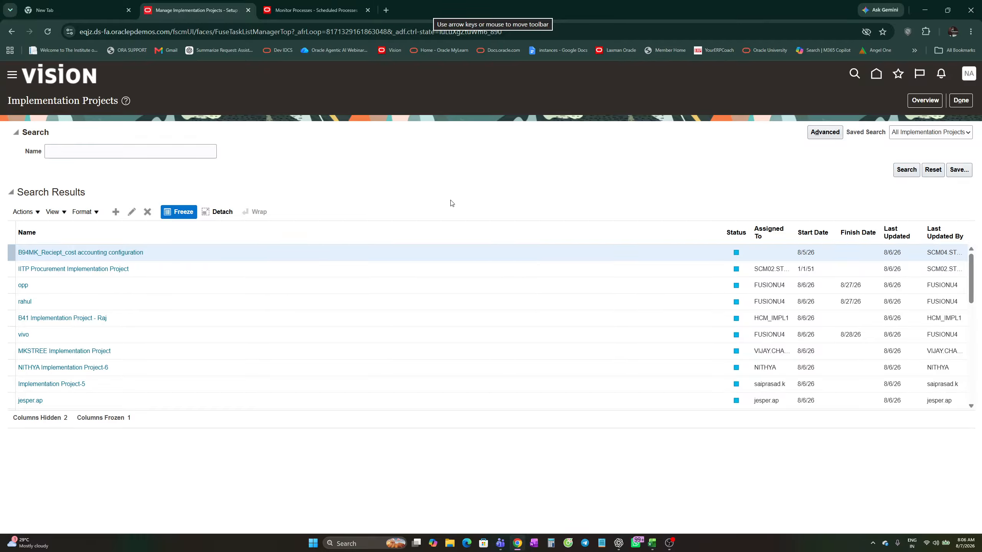
{"action": "left_click", "coordinate": [960, 102]}
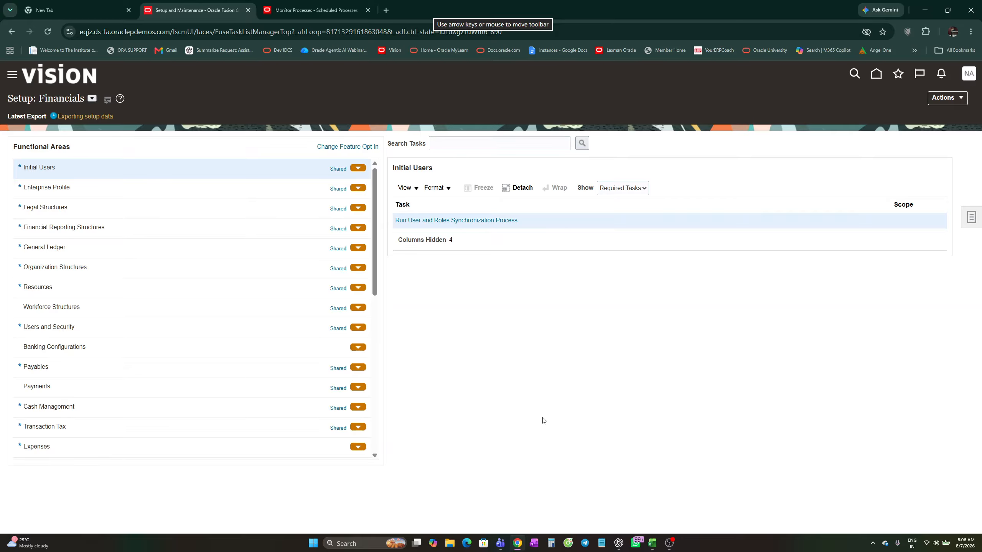
Step: Switch to the Nexus workbook in Excel and review the Create Chart of Accounts (COA) steps under Session-5
{"action": "left_click", "coordinate": [651, 543]}
{"action": "scroll", "coordinate": [612, 468], "scroll_direction": "up", "scroll_amount": 5}
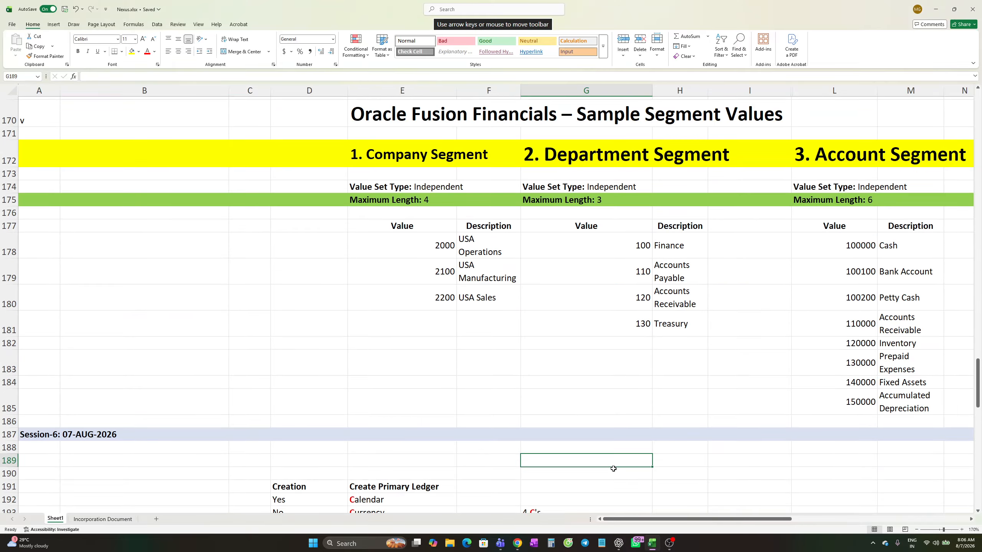
{"action": "scroll", "coordinate": [613, 468], "scroll_direction": "up", "scroll_amount": 16}
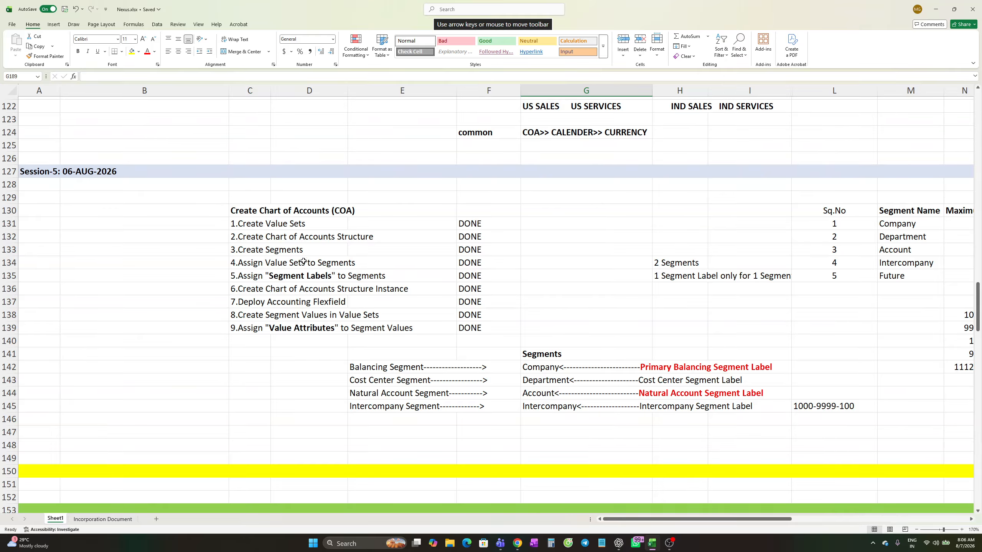
{"action": "left_click", "coordinate": [258, 224]}
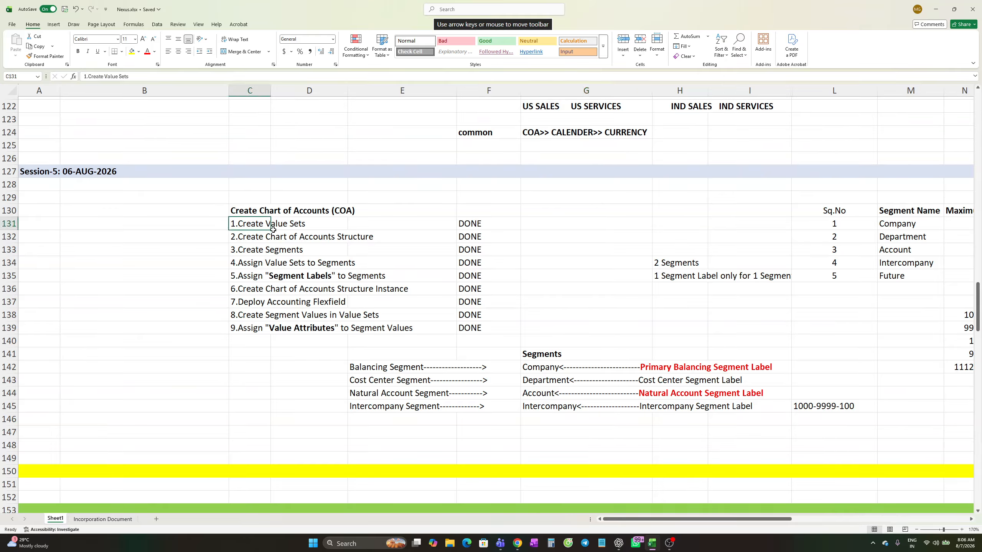
{"action": "left_click", "coordinate": [270, 237]}
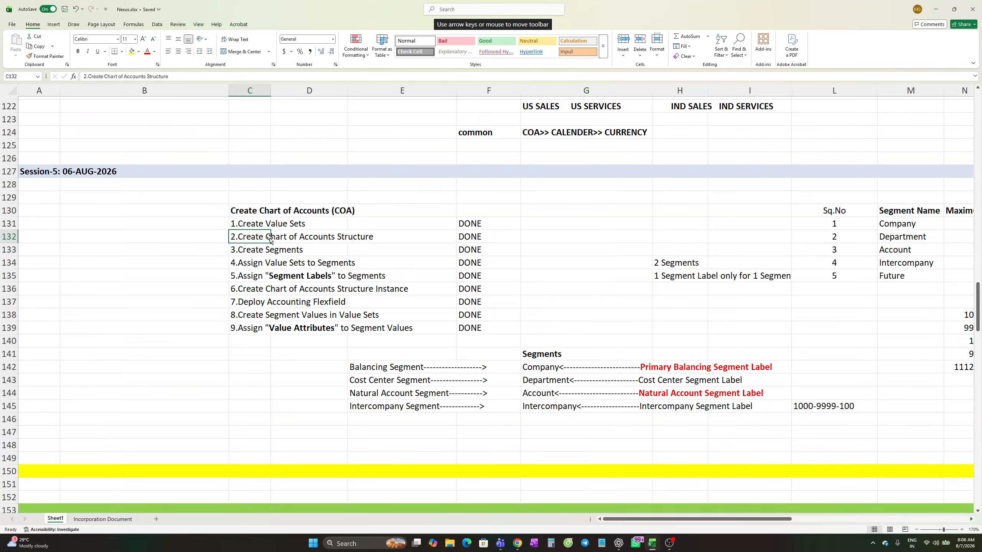
{"action": "left_click", "coordinate": [284, 336]}
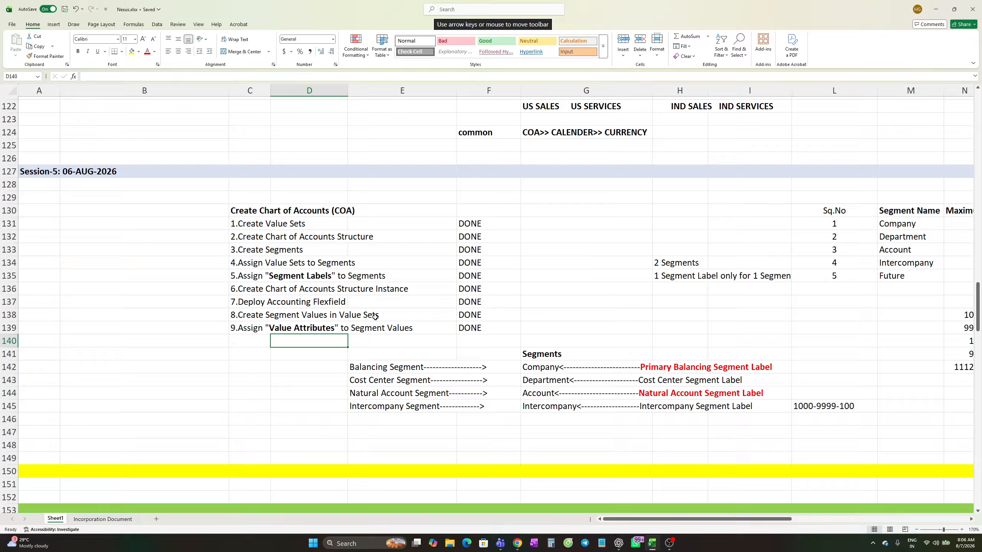
{"action": "left_click", "coordinate": [309, 226]}
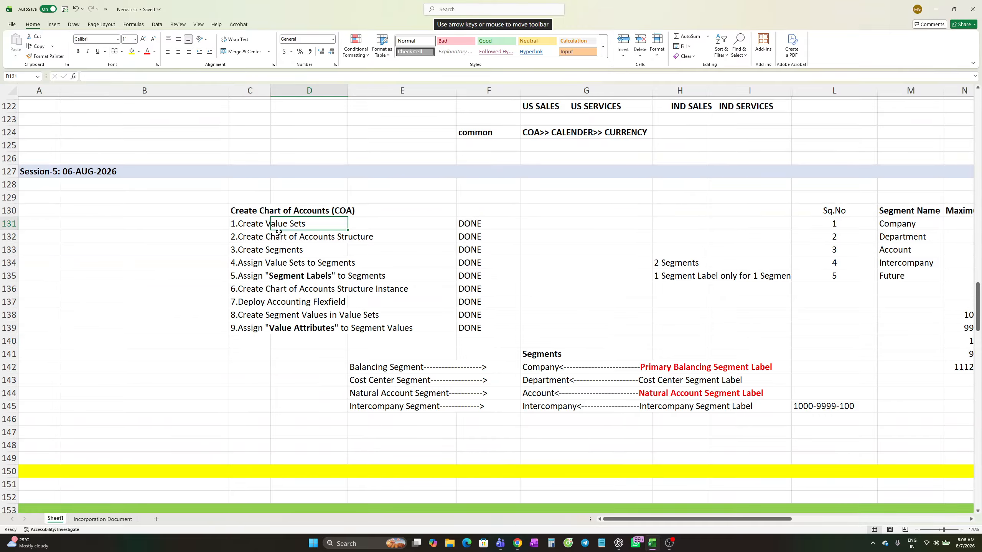
{"action": "left_click", "coordinate": [250, 223]}
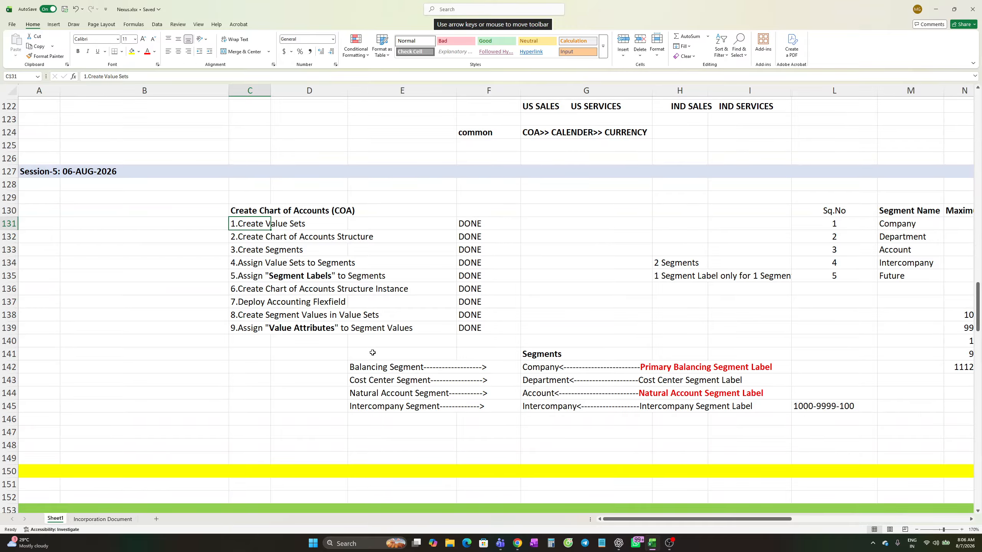
Step: Switch back to Oracle Fusion in Chrome and search the setup tasks, task lists and business objects for "Rapid"
{"action": "key", "text": "alt+Tab"}
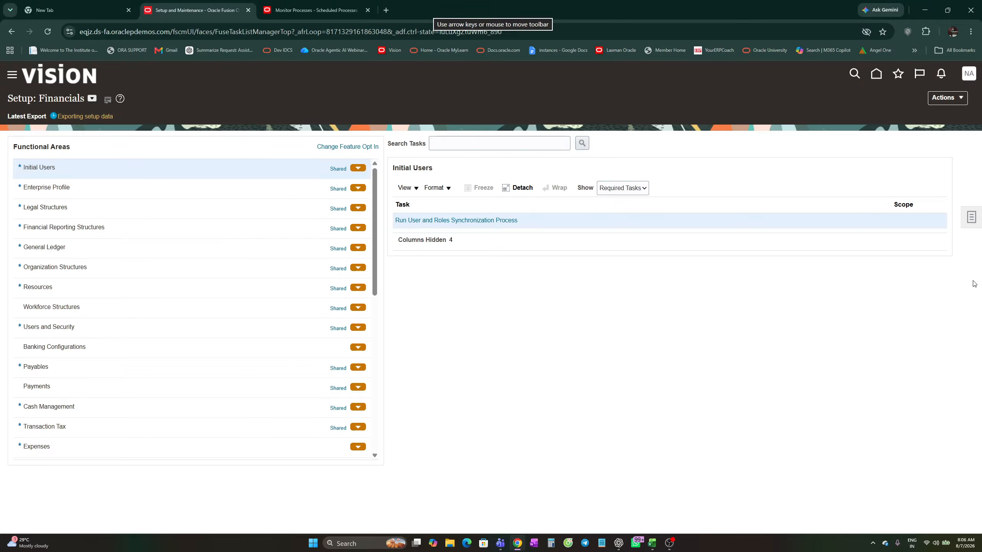
{"action": "left_click", "coordinate": [971, 217]}
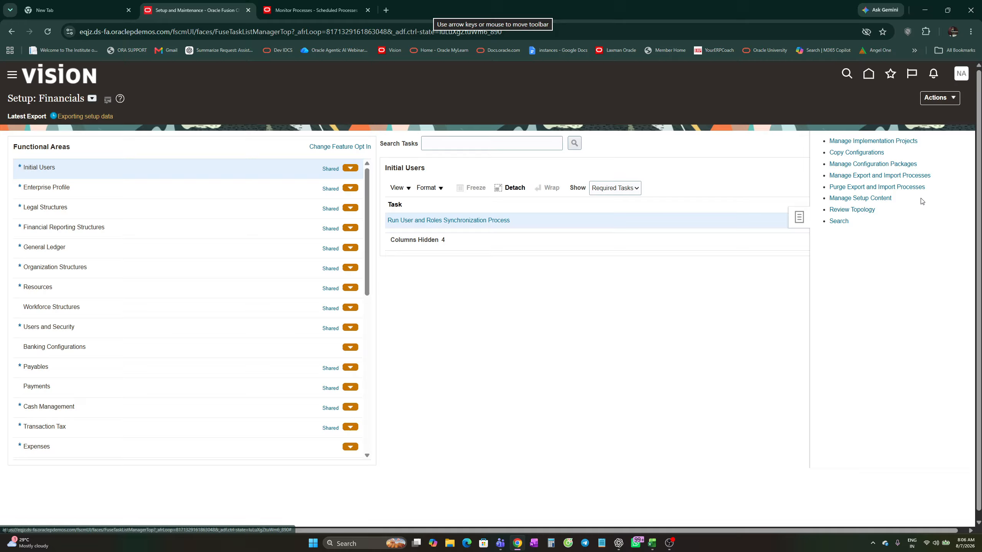
{"action": "left_click", "coordinate": [837, 221]}
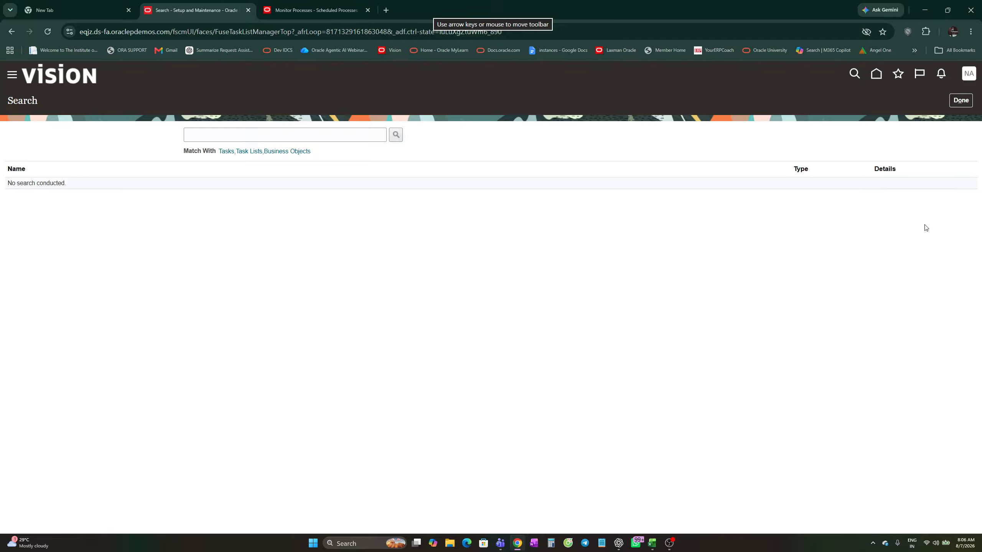
{"action": "left_click", "coordinate": [303, 133]}
{"action": "left_click", "coordinate": [248, 158]}
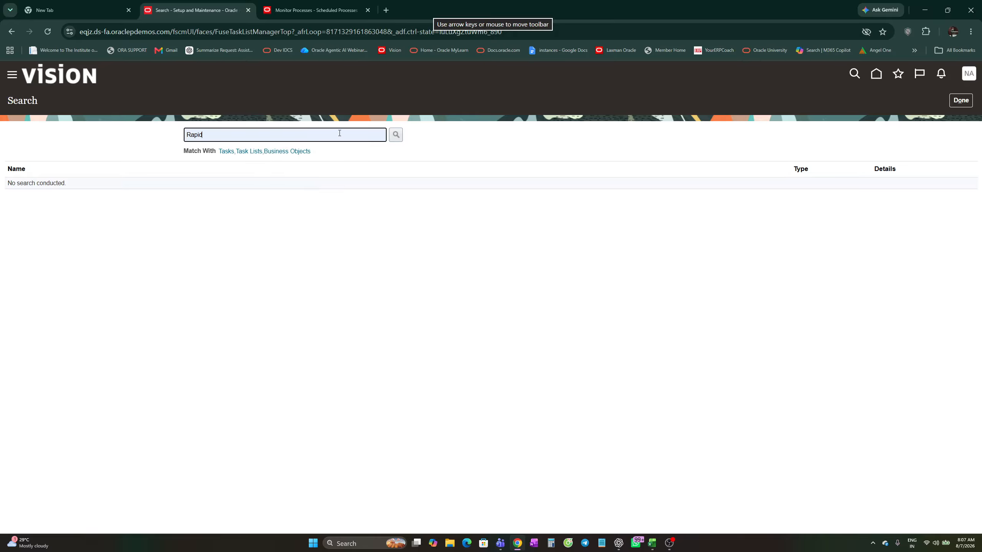
{"action": "left_click", "coordinate": [392, 134]}
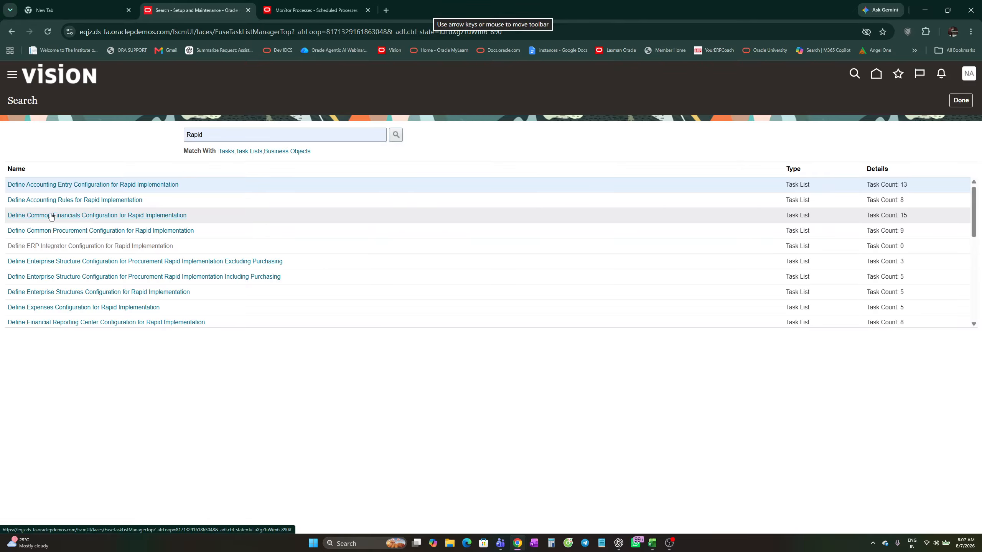
Step: Open the Upload Chart of Accounts task from the Define Common Financials Configuration for Rapid Implementation task list and dismiss the warning
{"action": "left_click", "coordinate": [116, 215]}
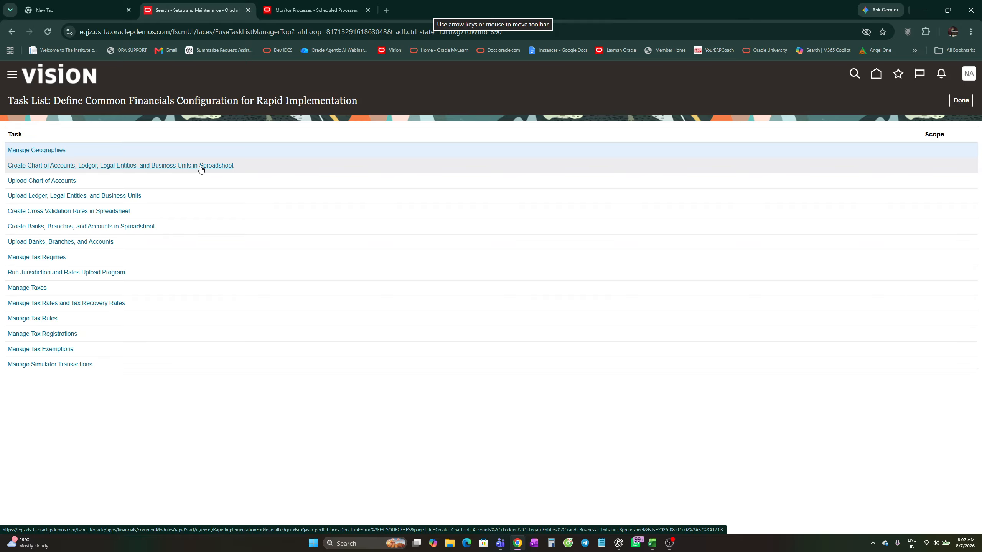
{"action": "left_click", "coordinate": [29, 182]}
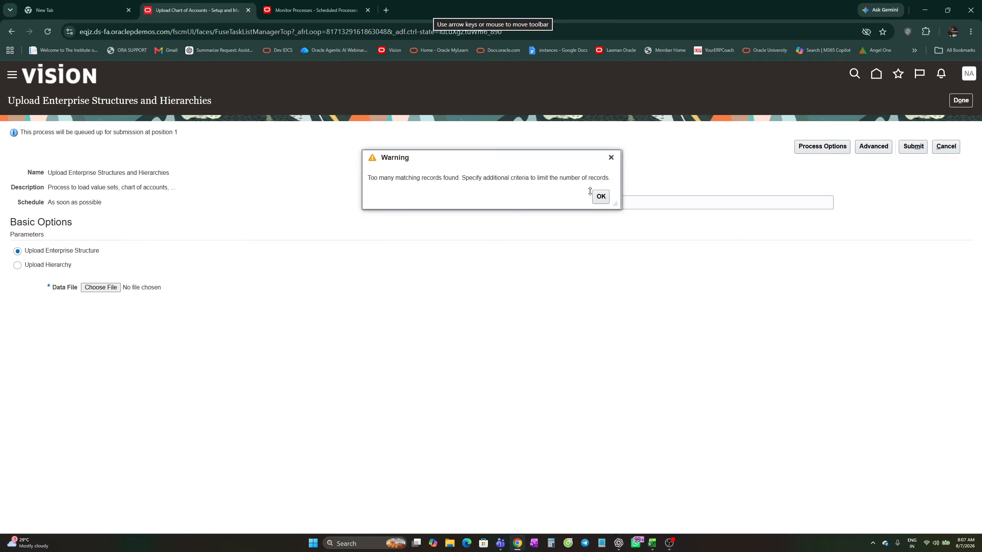
{"action": "left_click", "coordinate": [600, 198]}
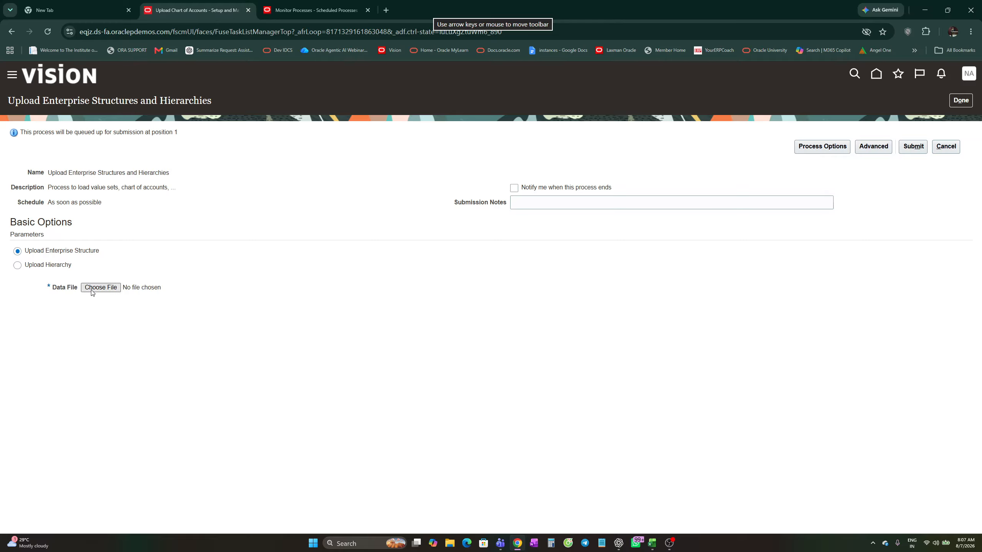
Step: Attach ChartOfAccounts.zip from the Desktop's SRI GROUP folder as the enterprise structure data file and submit the upload process
{"action": "left_click", "coordinate": [103, 288]}
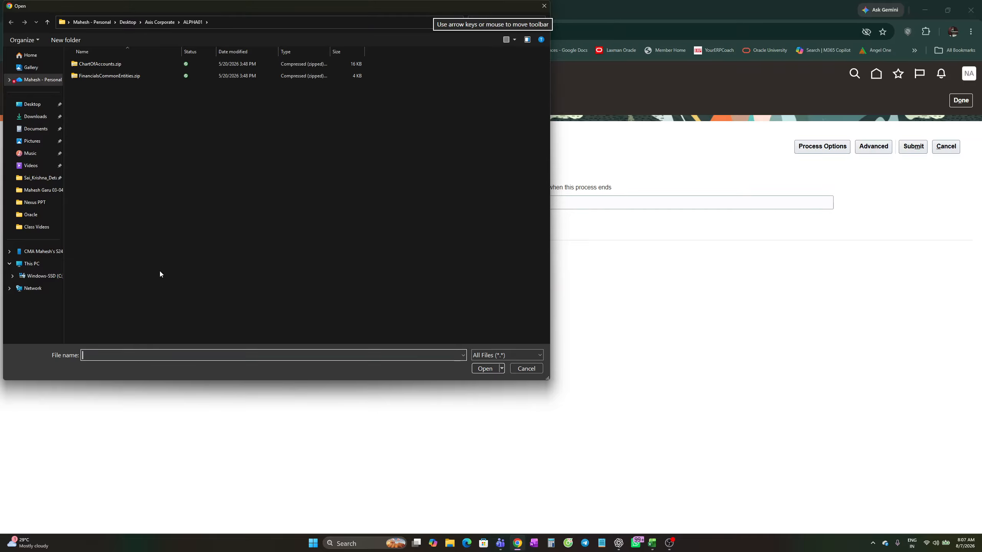
{"action": "left_click", "coordinate": [128, 21]}
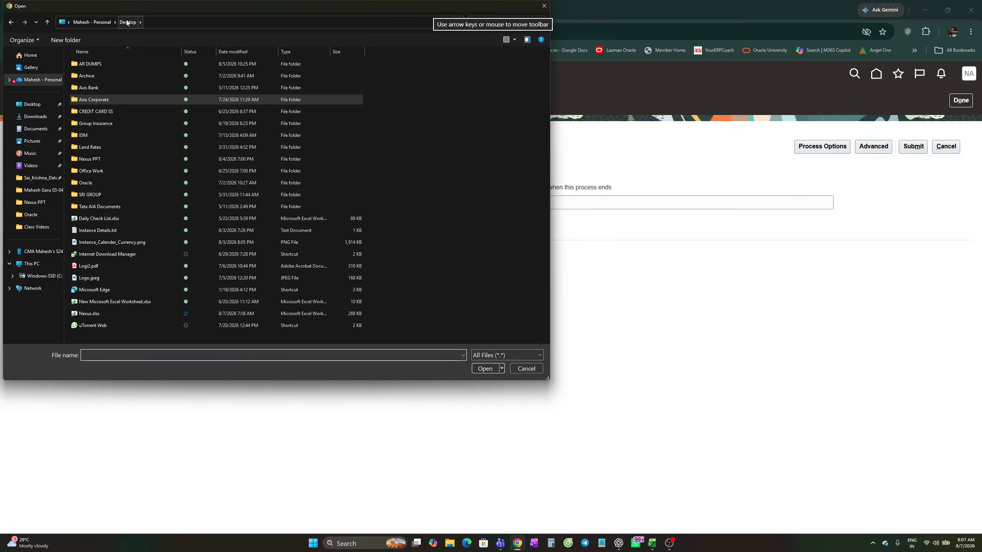
{"action": "double_click", "coordinate": [93, 194]}
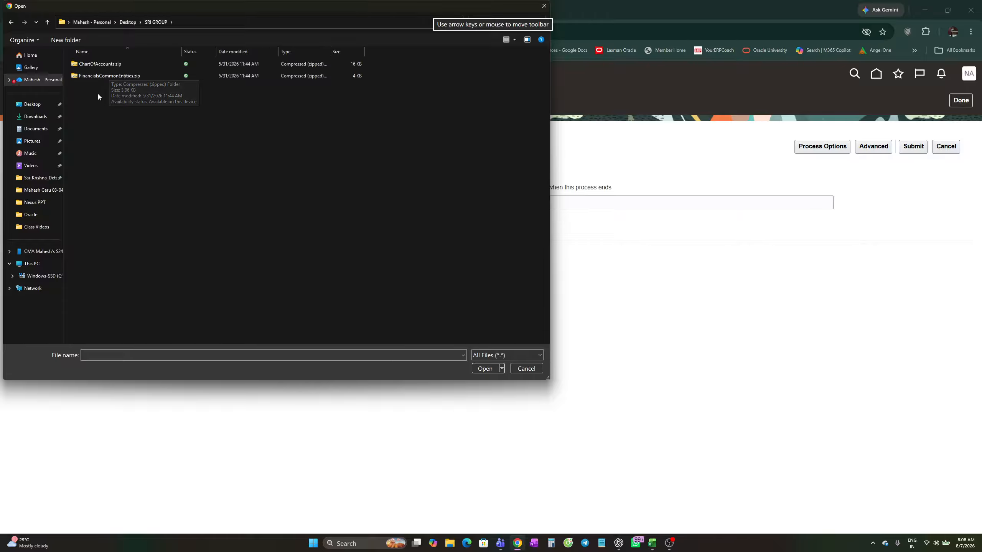
{"action": "left_click", "coordinate": [92, 65]}
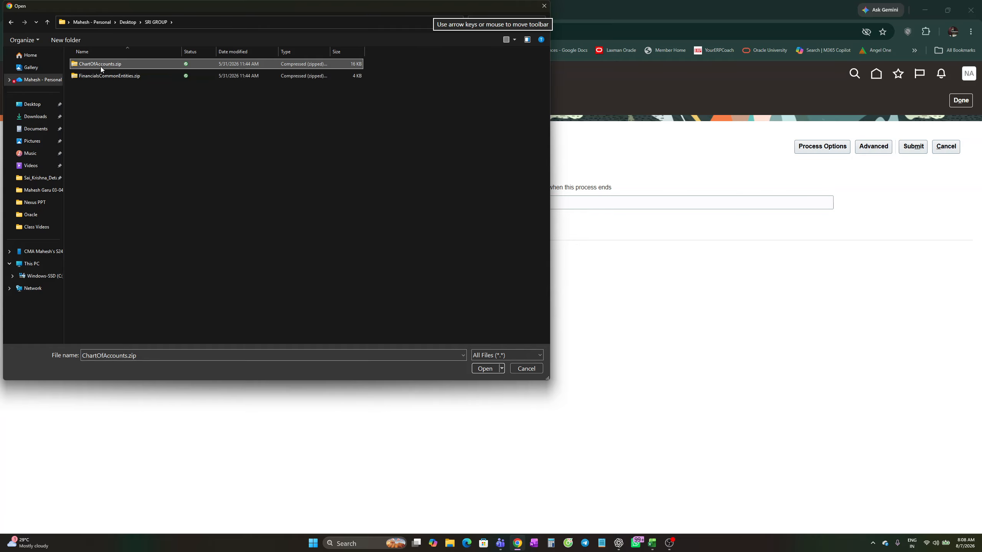
{"action": "left_click", "coordinate": [484, 369]}
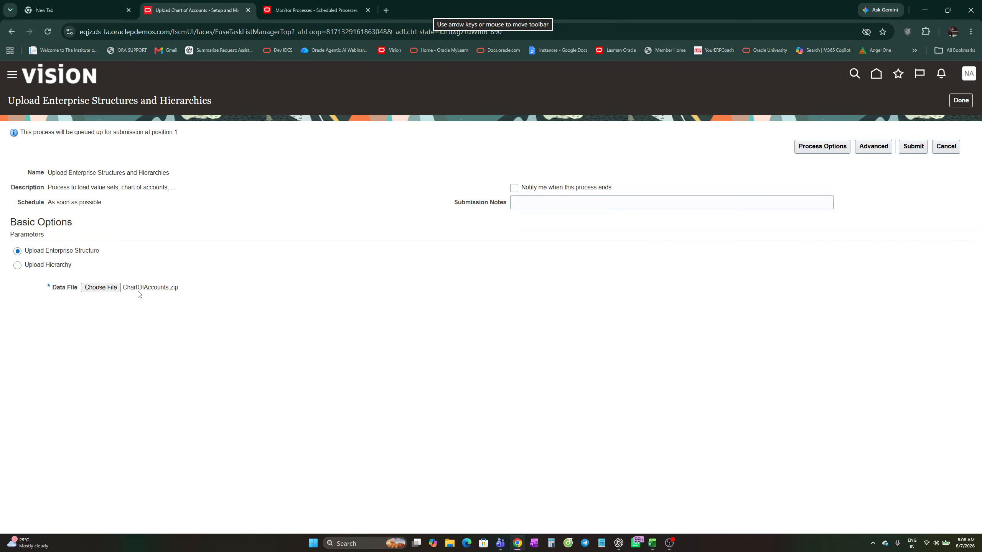
{"action": "left_click", "coordinate": [912, 147]}
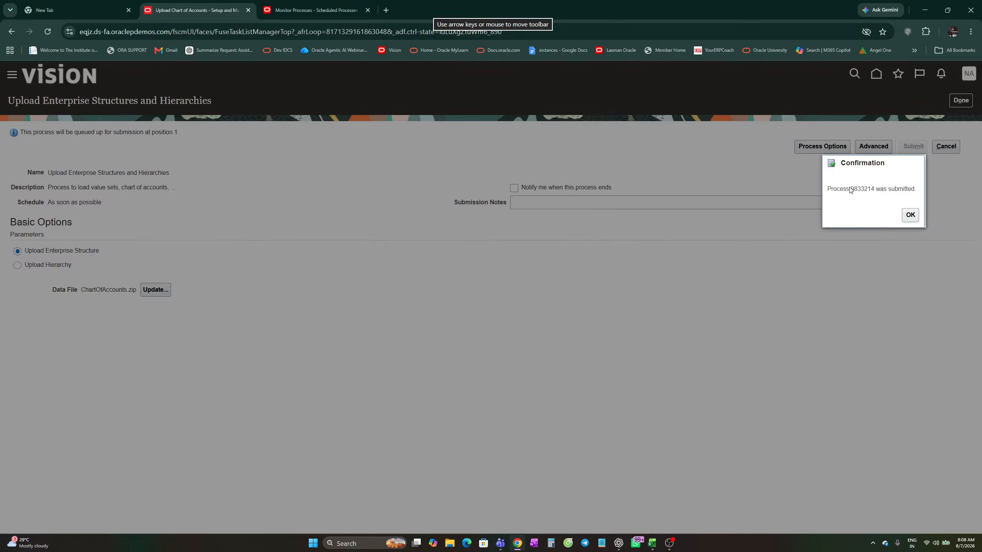
Step: Copy the submitted process ID from the confirmation into cell H152 of the Nexus workbook in Excel
{"action": "left_click_drag", "start_coordinate": [849, 190], "coordinate": [875, 193]}
{"action": "key", "text": "ctrl+c"}
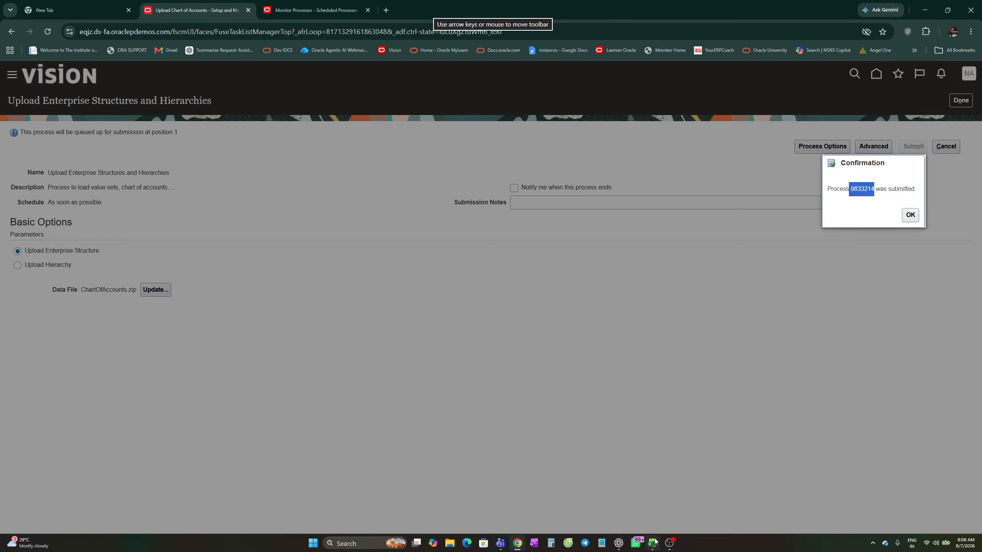
{"action": "mouse_move", "coordinate": [652, 543]}
{"action": "left_click", "coordinate": [651, 501]}
{"action": "scroll", "coordinate": [645, 382], "scroll_direction": "down", "scroll_amount": 14}
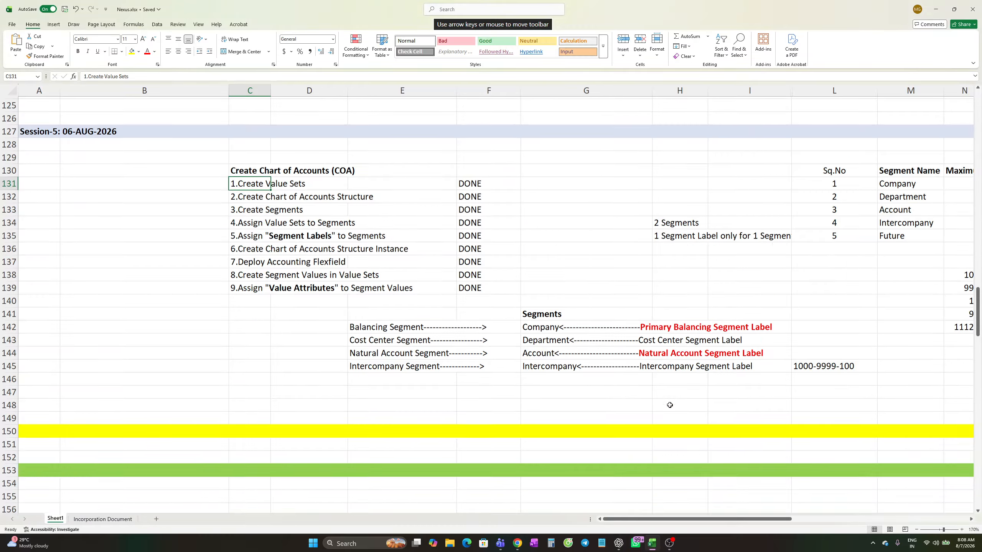
{"action": "scroll", "coordinate": [664, 402], "scroll_direction": "up", "scroll_amount": 9}
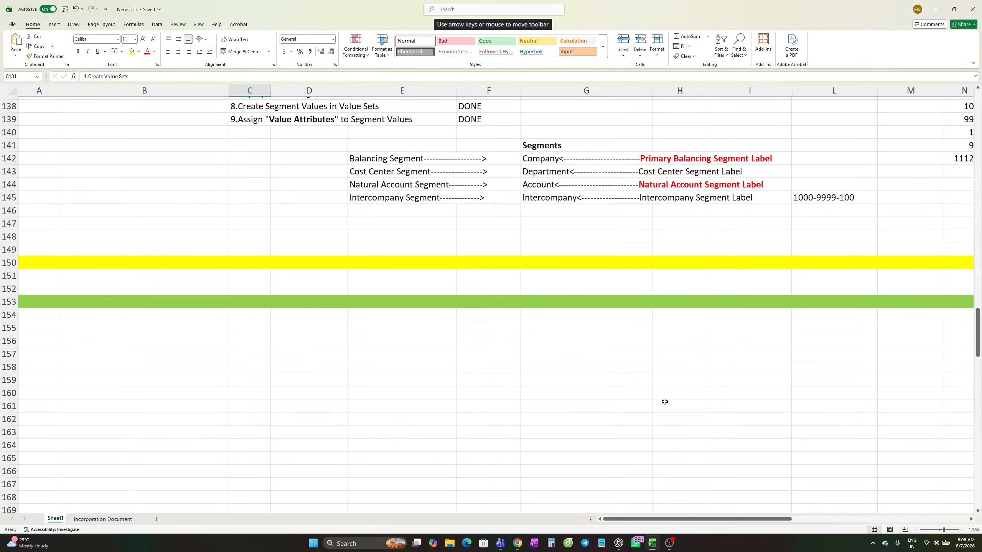
{"action": "left_click", "coordinate": [667, 290]}
{"action": "key", "text": "ctrl+v"}
{"action": "left_click", "coordinate": [685, 356]}
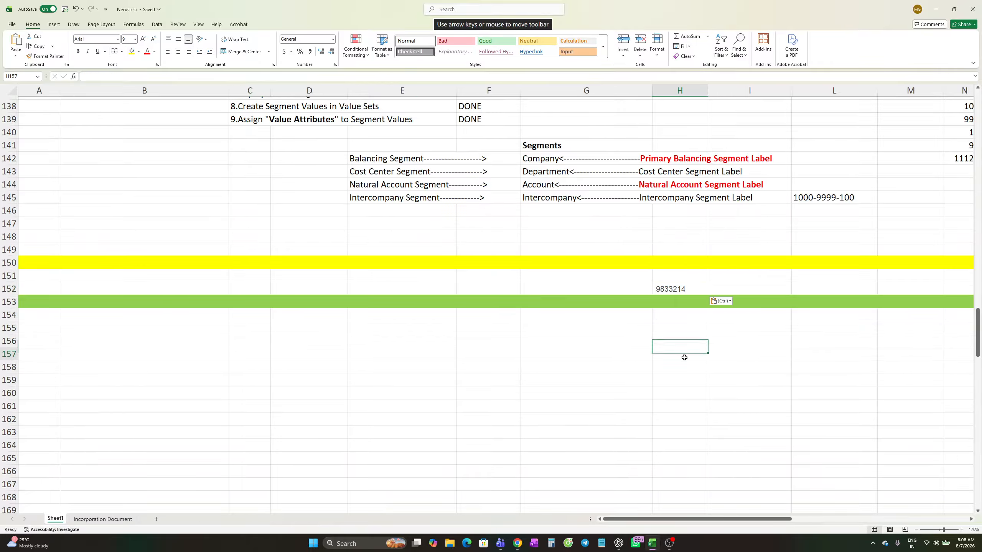
Step: Return to Oracle Fusion in Chrome, close the submission confirmation and refresh the process list to check the upload's status
{"action": "key", "text": "alt+Tab"}
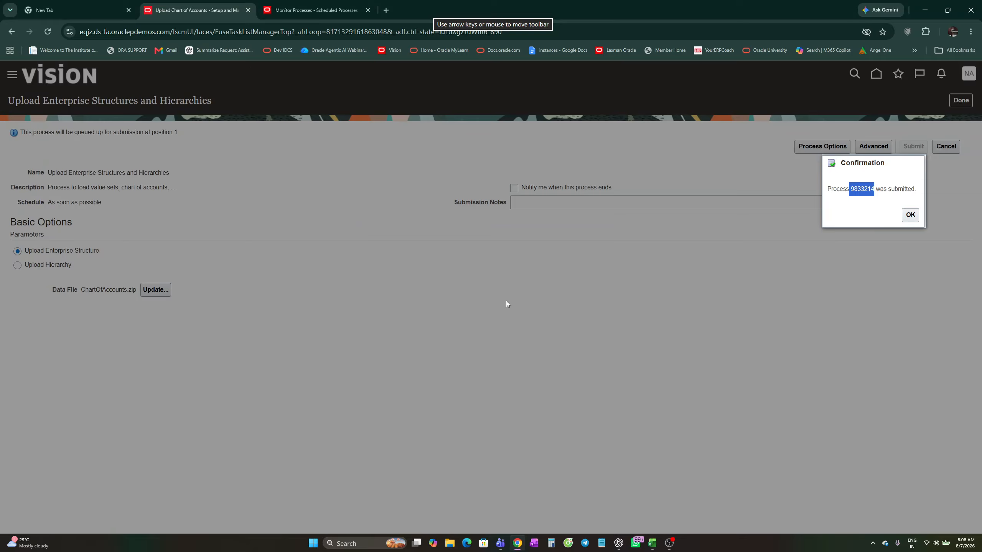
{"action": "left_click", "coordinate": [910, 215]}
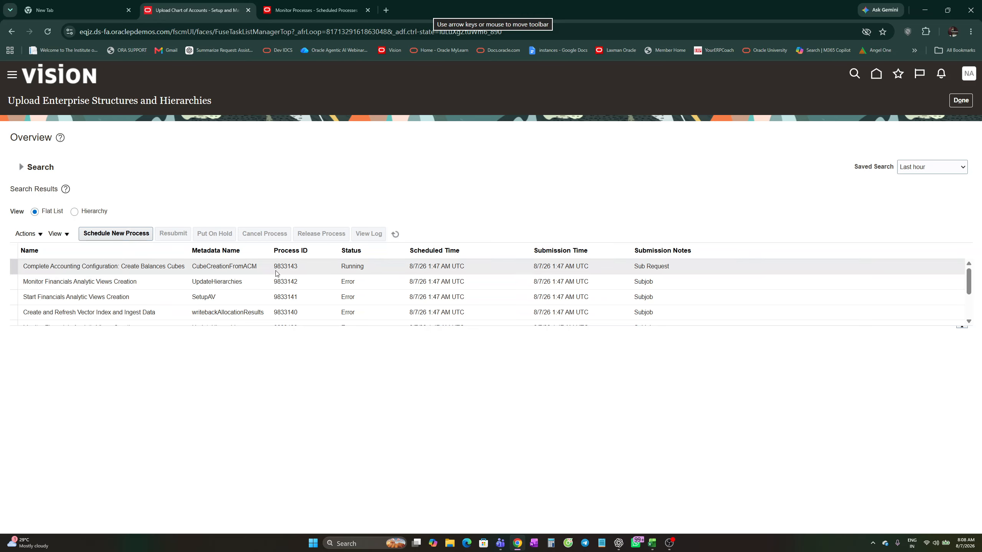
{"action": "left_click", "coordinate": [394, 234]}
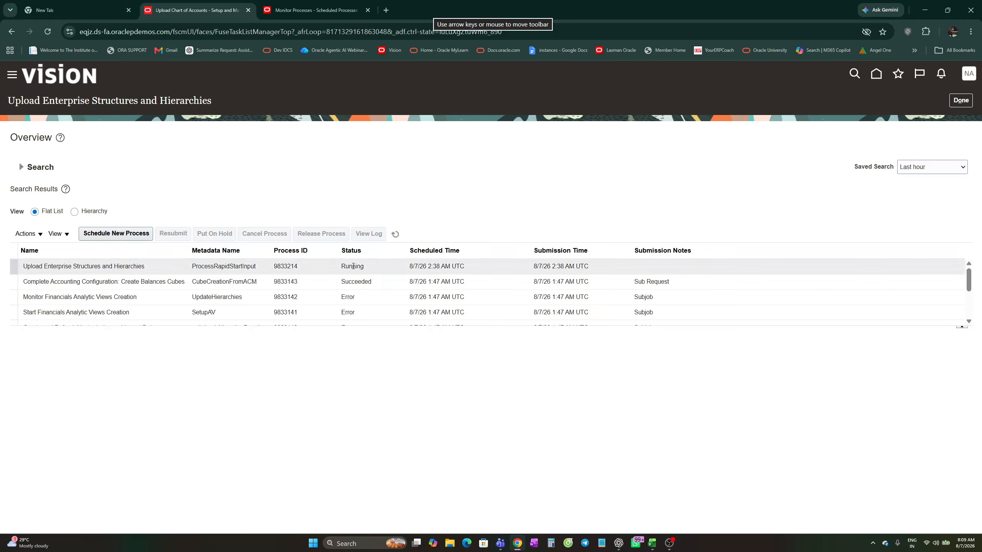
{"action": "left_click", "coordinate": [394, 235]}
{"action": "left_click", "coordinate": [395, 235]}
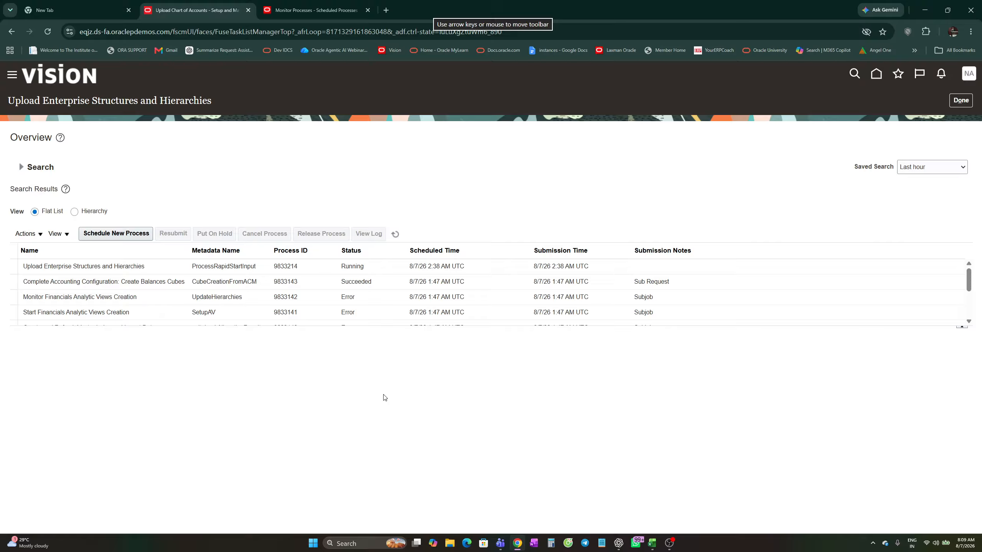
Step: Switch to the Nexus workbook in Excel and enter "Selecting" in cell G189 under Session-6, above the Create Primary Ledger notes
{"action": "key", "text": "alt"}
{"action": "key", "text": "alt+Tab"}
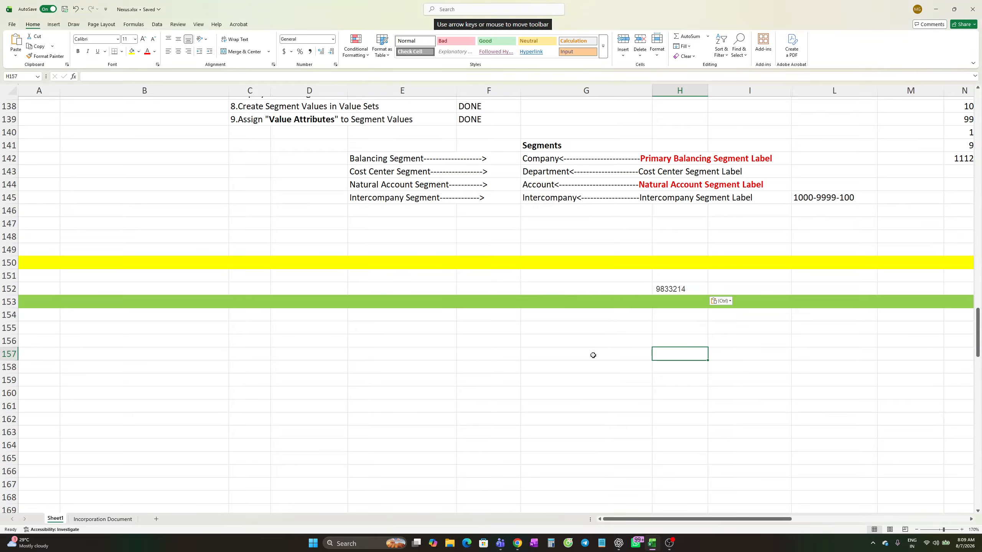
{"action": "scroll", "coordinate": [582, 356], "scroll_direction": "up", "scroll_amount": 3}
{"action": "scroll", "coordinate": [582, 356], "scroll_direction": "down", "scroll_amount": 13}
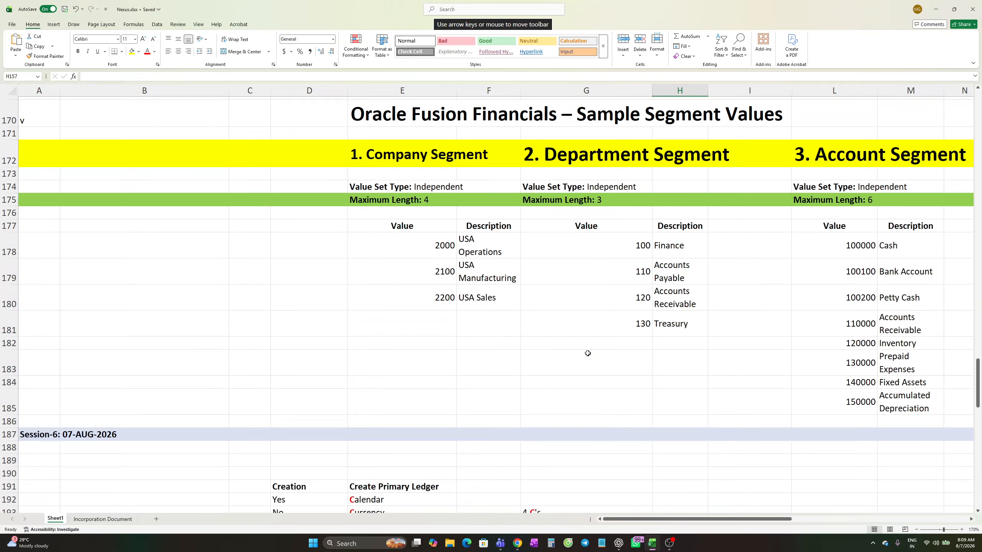
{"action": "scroll", "coordinate": [584, 356], "scroll_direction": "down", "scroll_amount": 2}
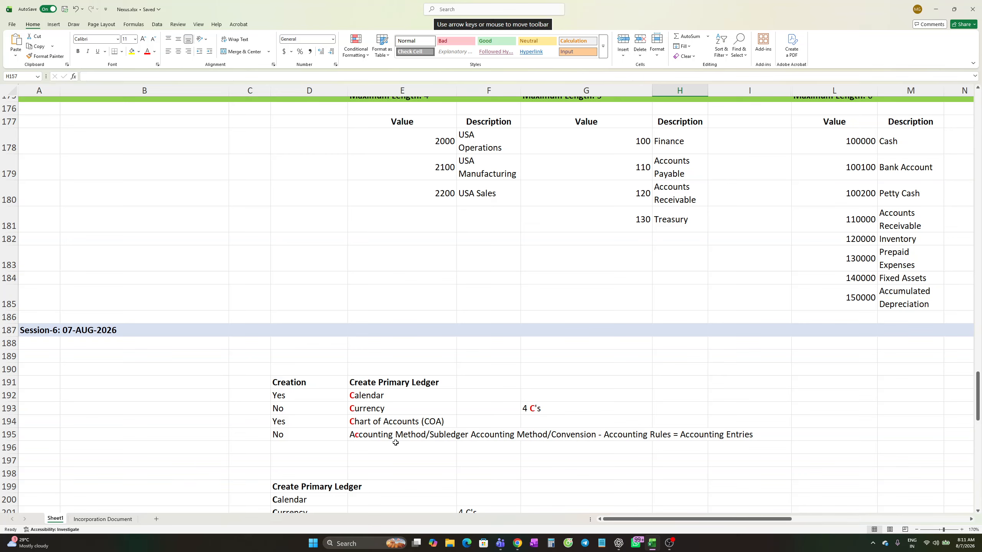
{"action": "left_click", "coordinate": [583, 358]}
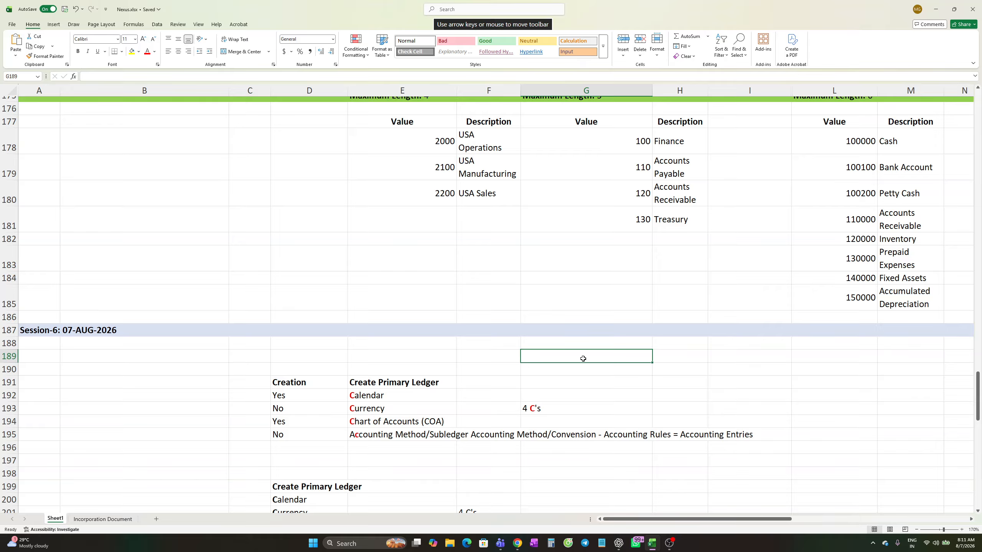
{"action": "type", "text": "Sel"}
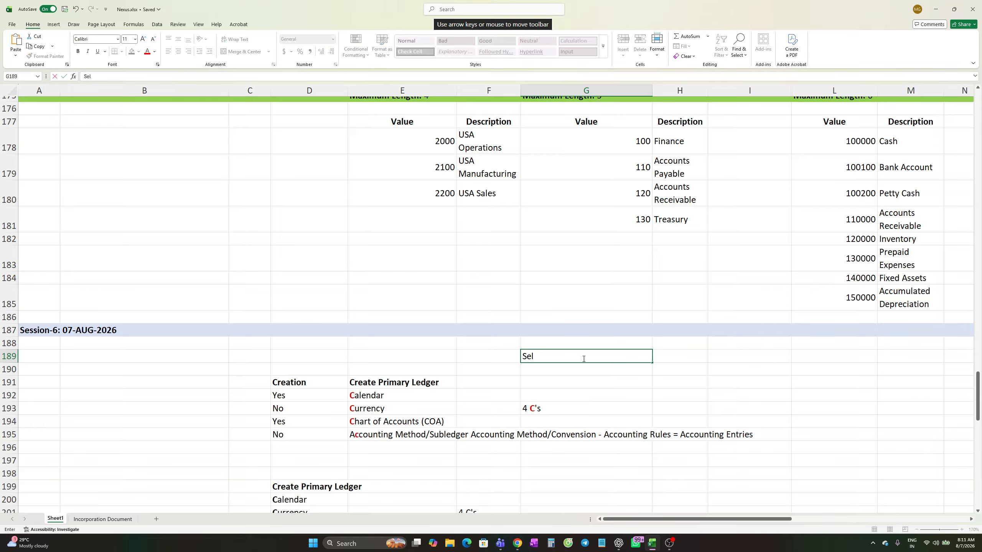
{"action": "type", "text": "ecting"}
{"action": "left_click", "coordinate": [389, 446]}
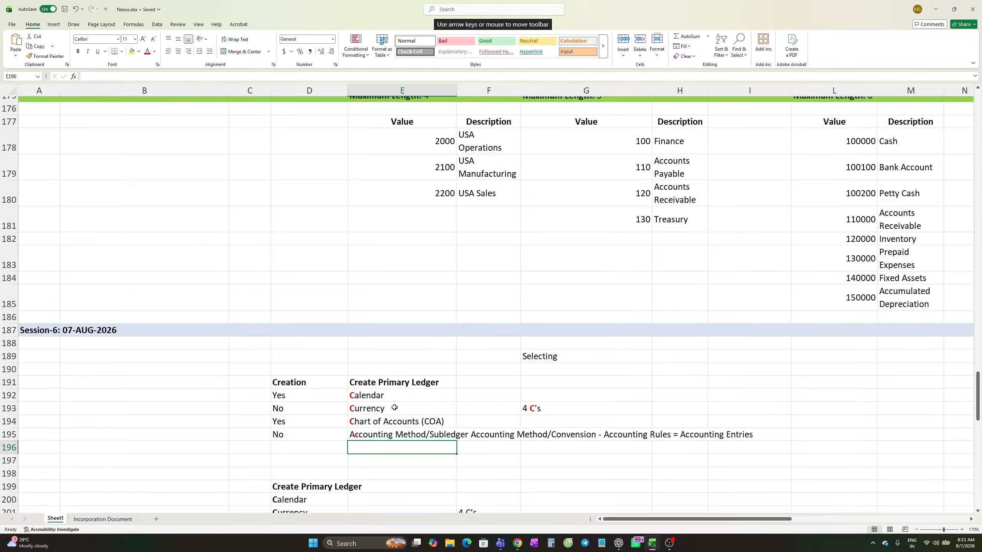
{"action": "left_click", "coordinate": [569, 354]}
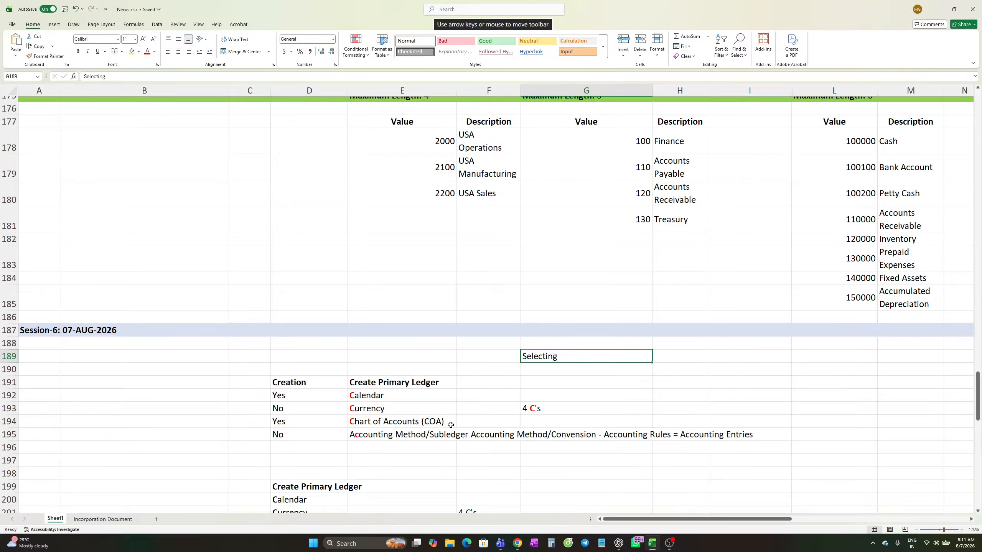
Step: Enter "USA" in cell F210, in the blank area below the green row 208
{"action": "scroll", "coordinate": [440, 428], "scroll_direction": "down", "scroll_amount": 2}
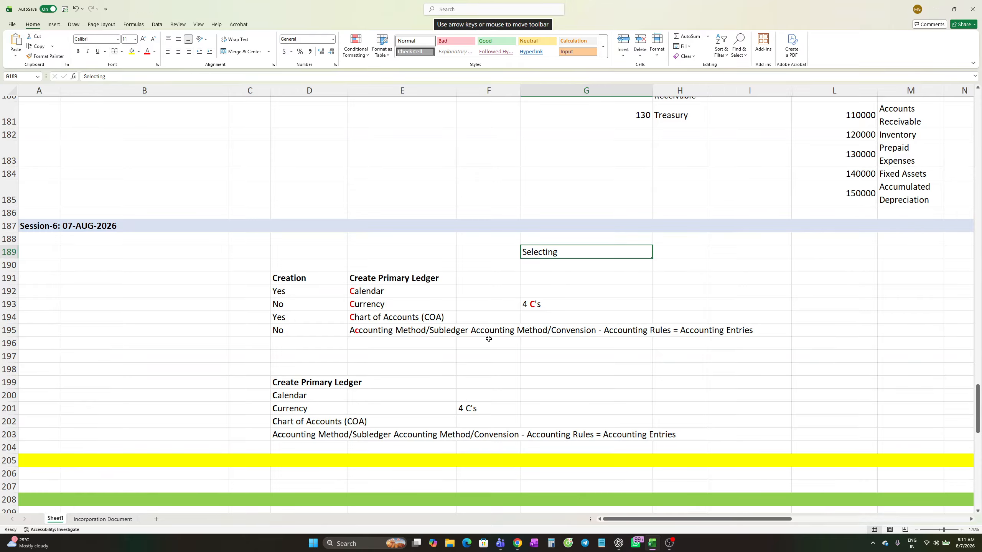
{"action": "scroll", "coordinate": [489, 339], "scroll_direction": "down", "scroll_amount": 2}
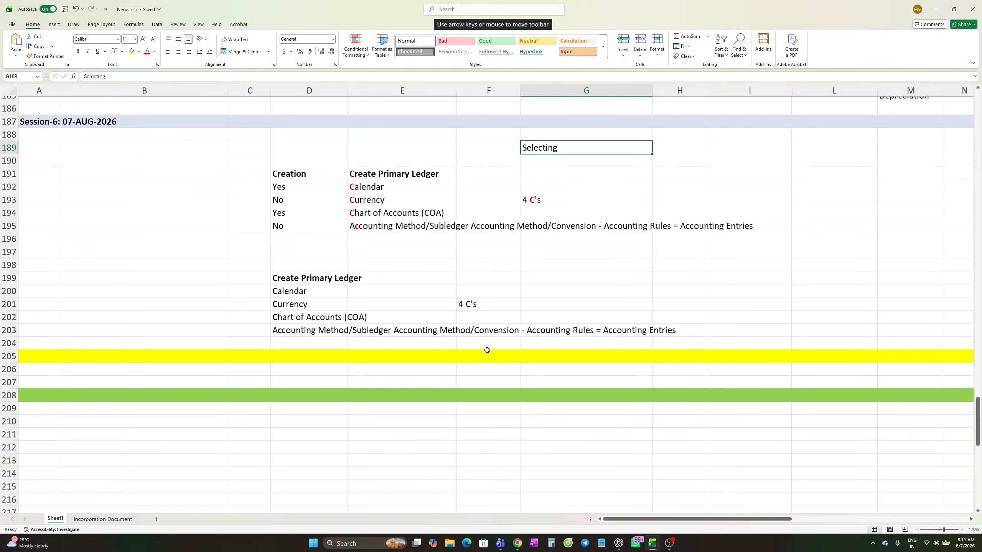
{"action": "scroll", "coordinate": [488, 350], "scroll_direction": "down", "scroll_amount": 5}
{"action": "scroll", "coordinate": [486, 350], "scroll_direction": "down", "scroll_amount": 3}
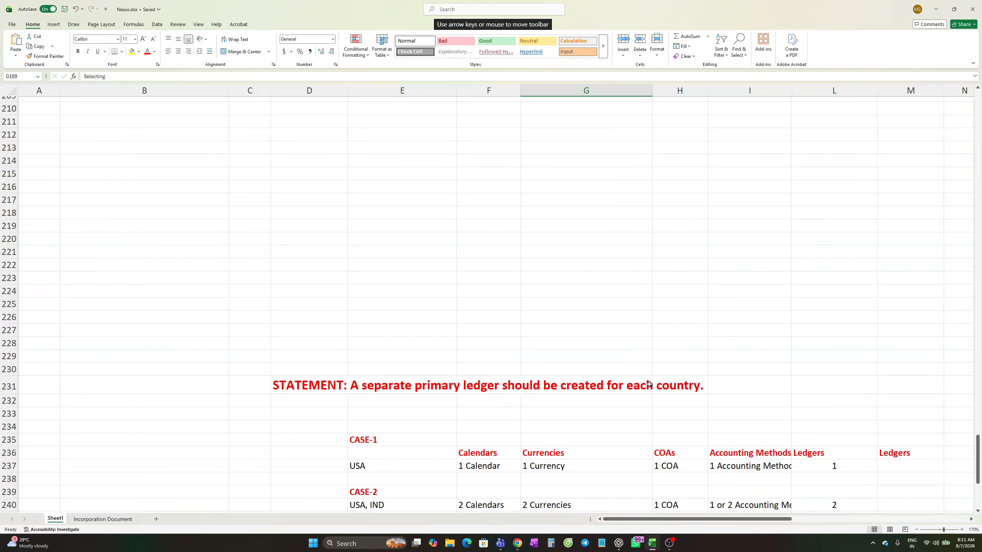
{"action": "scroll", "coordinate": [648, 383], "scroll_direction": "up", "scroll_amount": 3}
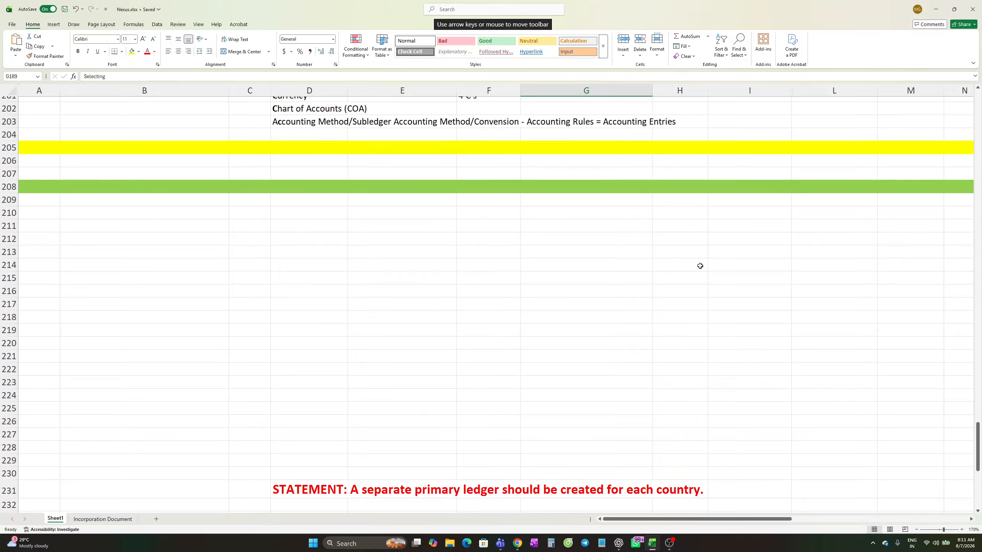
{"action": "left_click", "coordinate": [483, 211]}
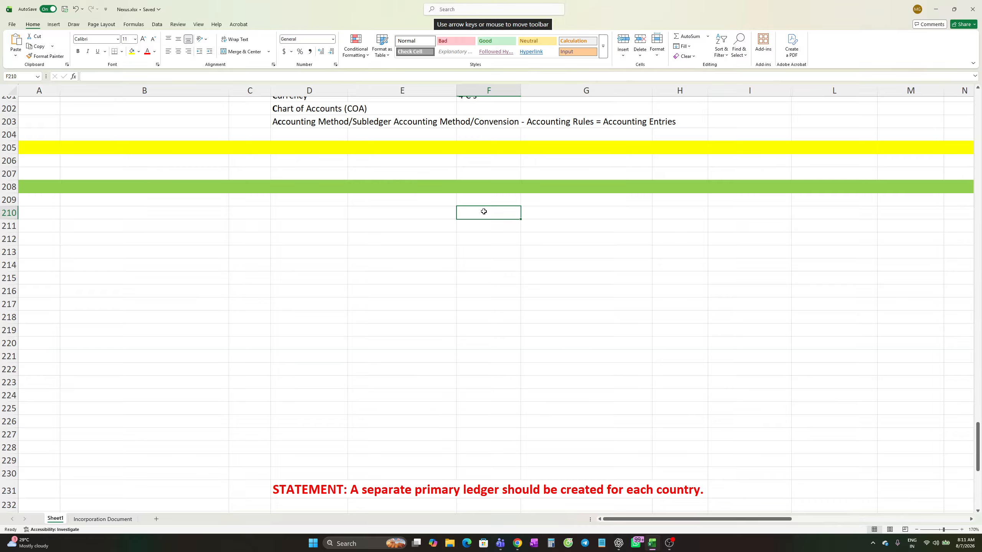
{"action": "type", "text": "U"}
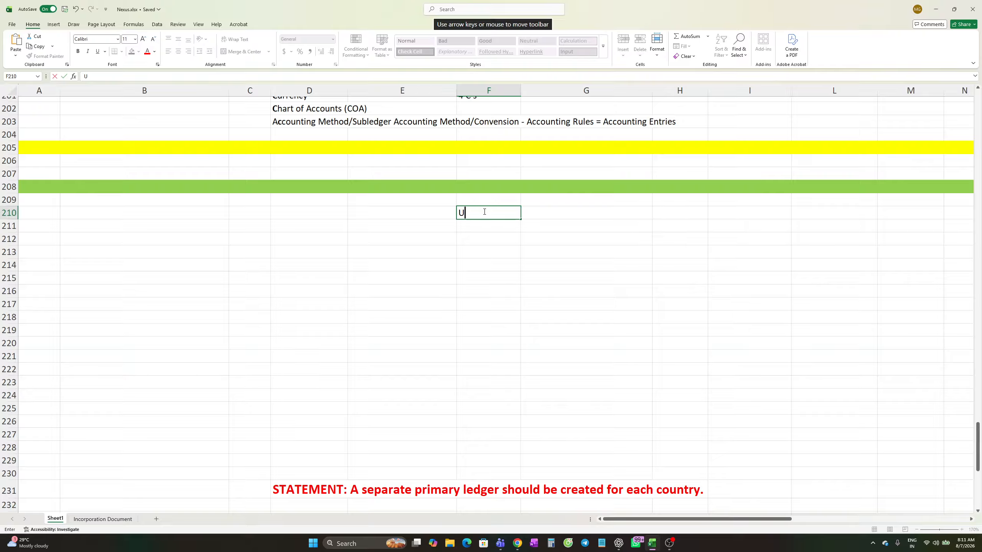
{"action": "key", "text": "Caps_Lock"}
{"action": "type", "text": "SA"}
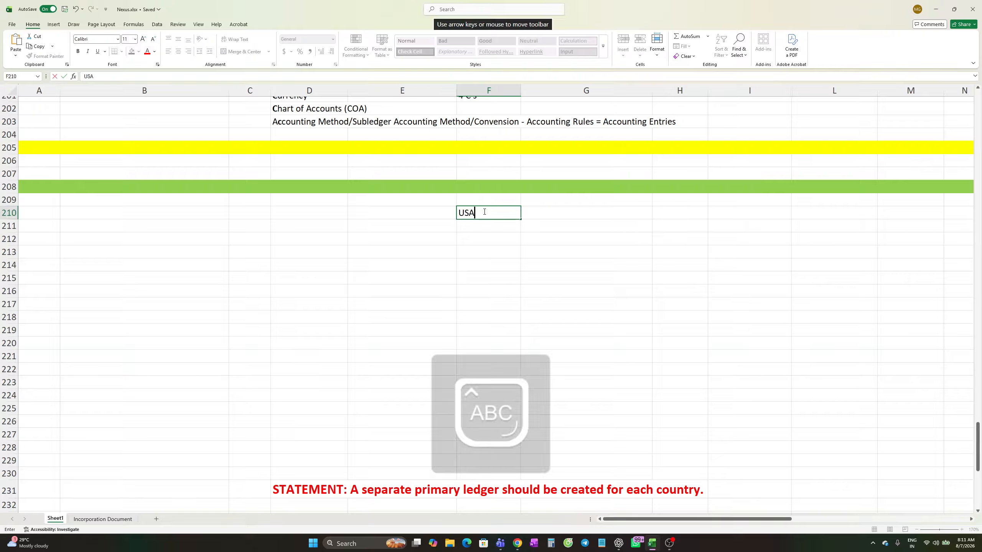
{"action": "key", "text": "Return"}
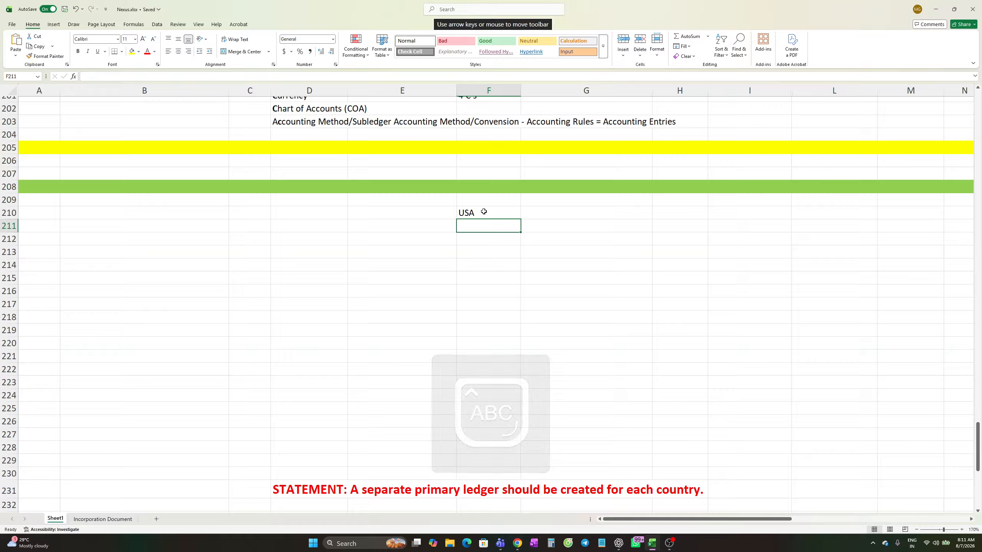
Step: Review the statement on separate primary ledgers per country and the country cases listed below it
{"action": "left_click", "coordinate": [533, 210]}
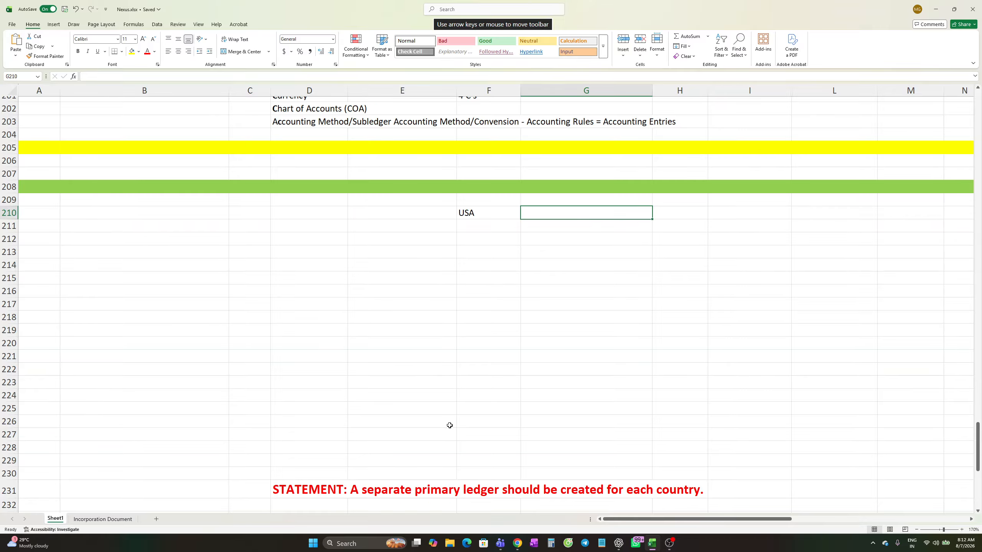
{"action": "scroll", "coordinate": [449, 425], "scroll_direction": "down", "scroll_amount": 3}
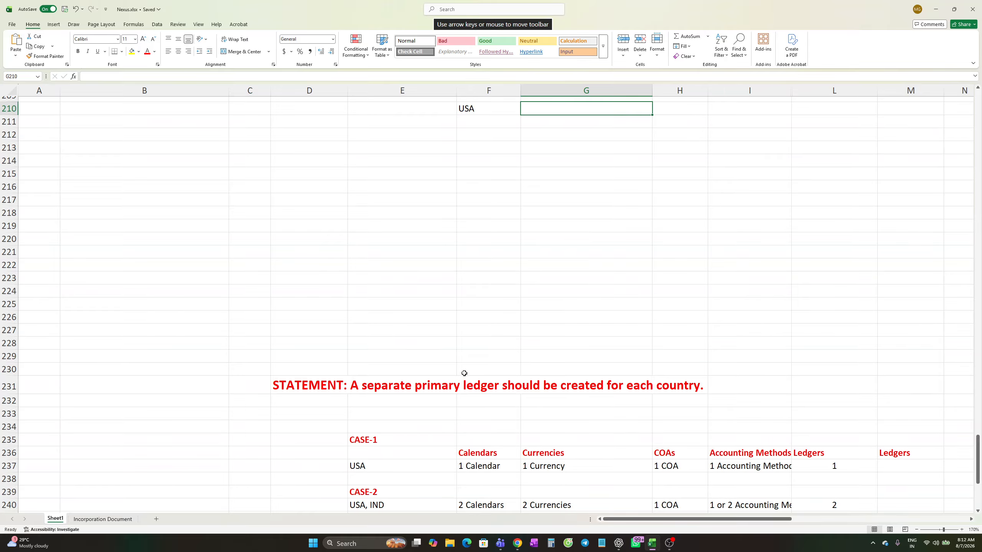
{"action": "scroll", "coordinate": [465, 372], "scroll_direction": "down", "scroll_amount": 3}
{"action": "scroll", "coordinate": [456, 347], "scroll_direction": "down", "scroll_amount": 3}
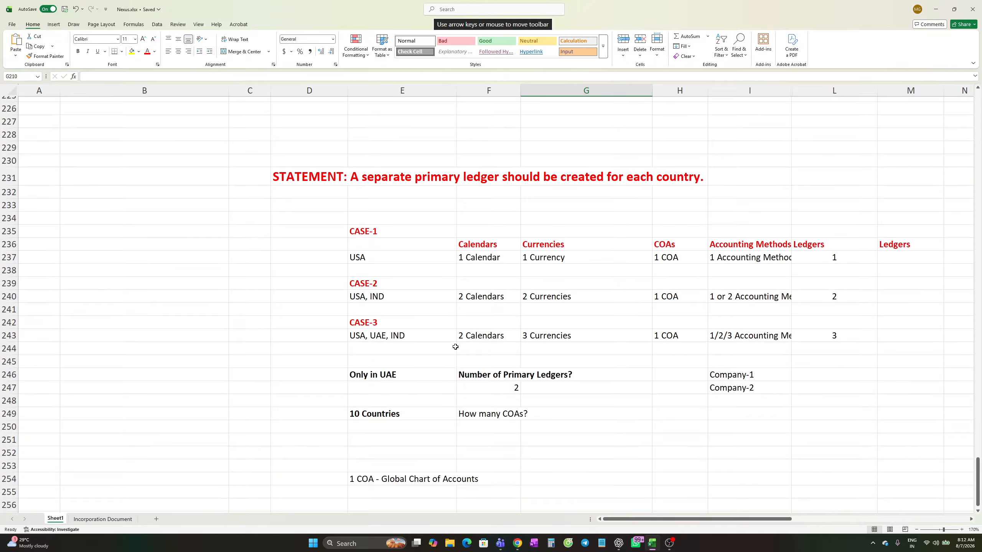
Step: Enter "JAN- DEC" in cell F234, above the Calendars heading of CASE-1
{"action": "left_click", "coordinate": [371, 233]}
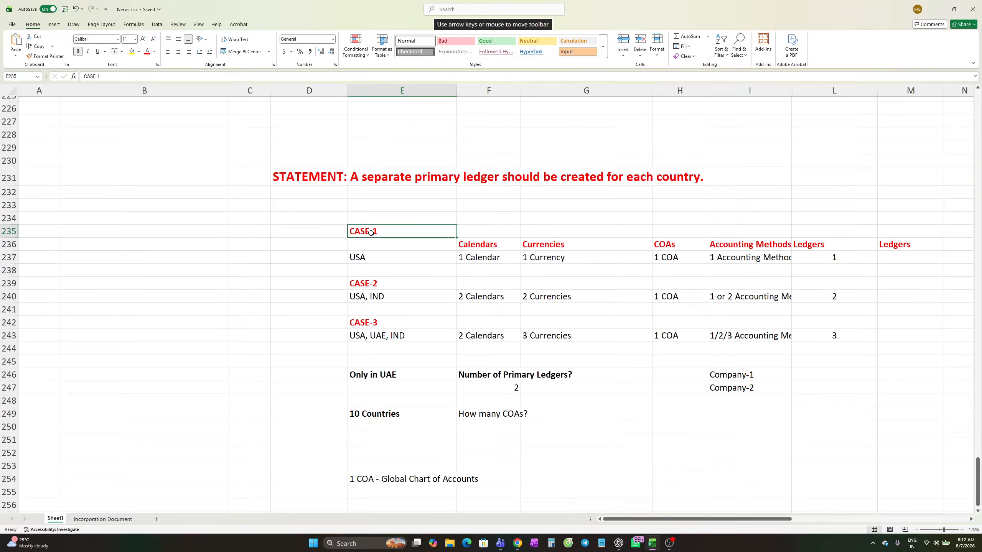
{"action": "left_click", "coordinate": [369, 257]}
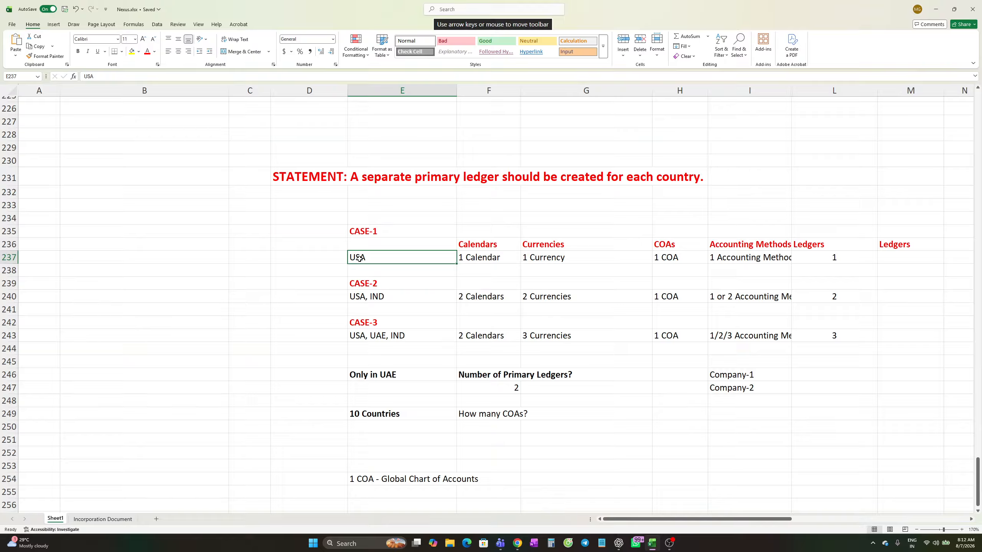
{"action": "left_click", "coordinate": [478, 255]}
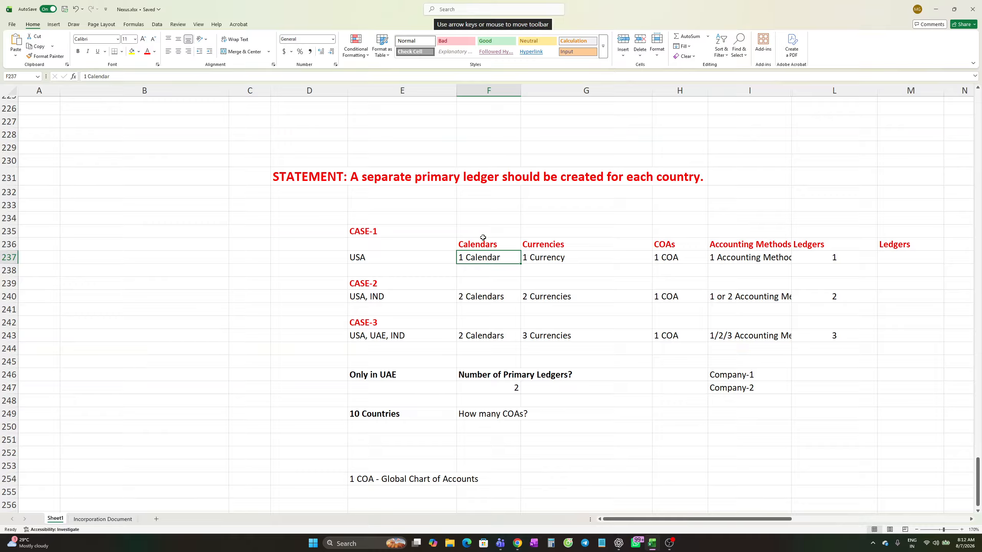
{"action": "left_click", "coordinate": [482, 220]}
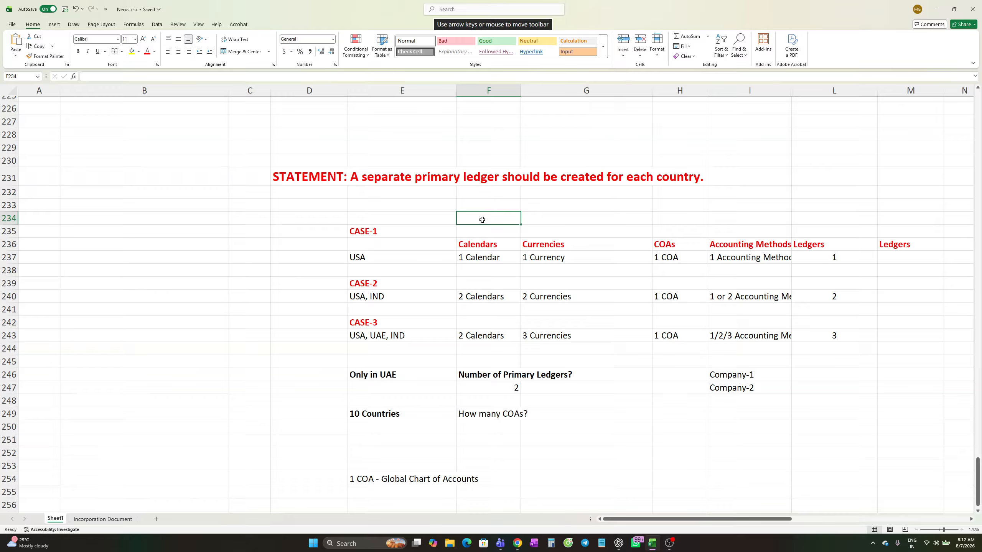
{"action": "type", "text": "JAN"}
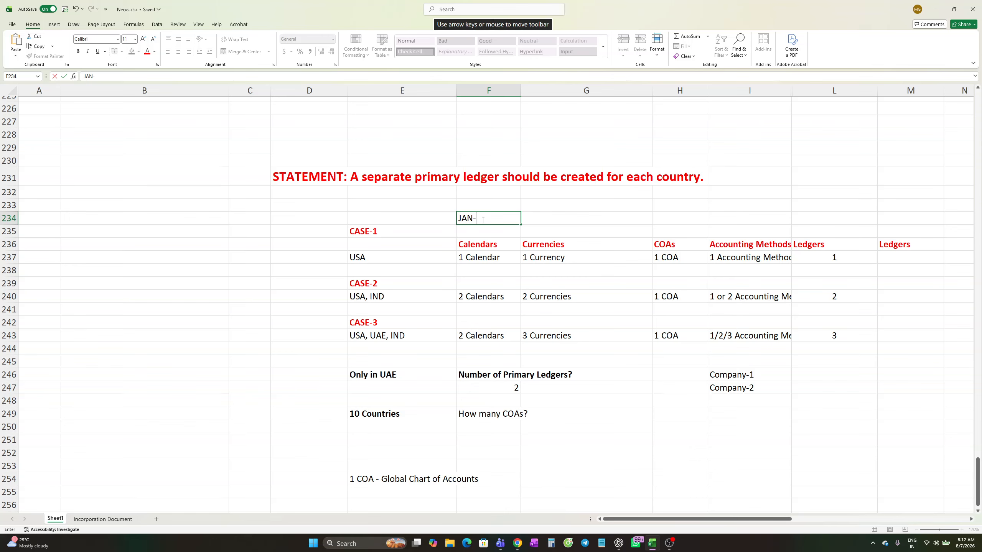
{"action": "type", "text": "- DEC"}
{"action": "left_click", "coordinate": [549, 219]}
{"action": "left_click", "coordinate": [507, 218]}
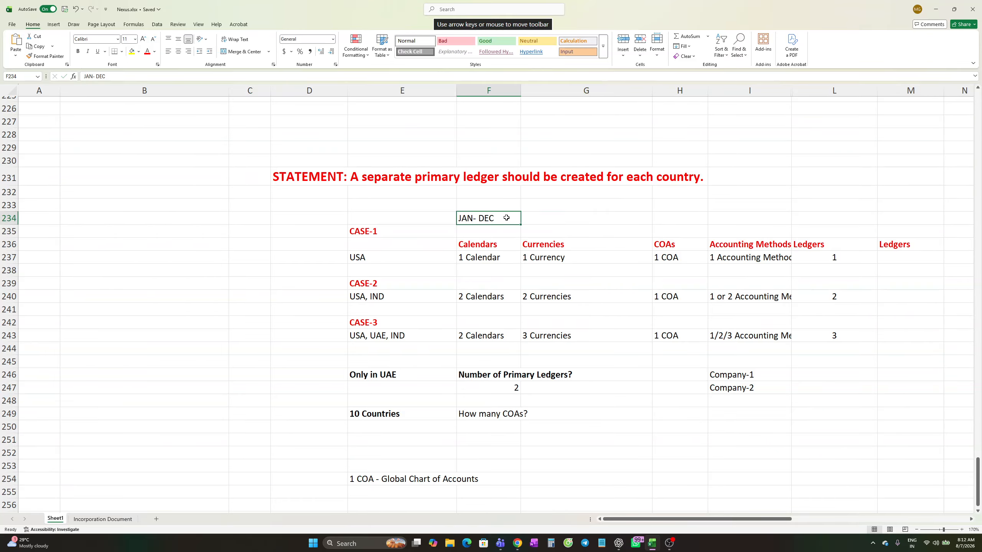
{"action": "key", "text": "ctrl+c"}
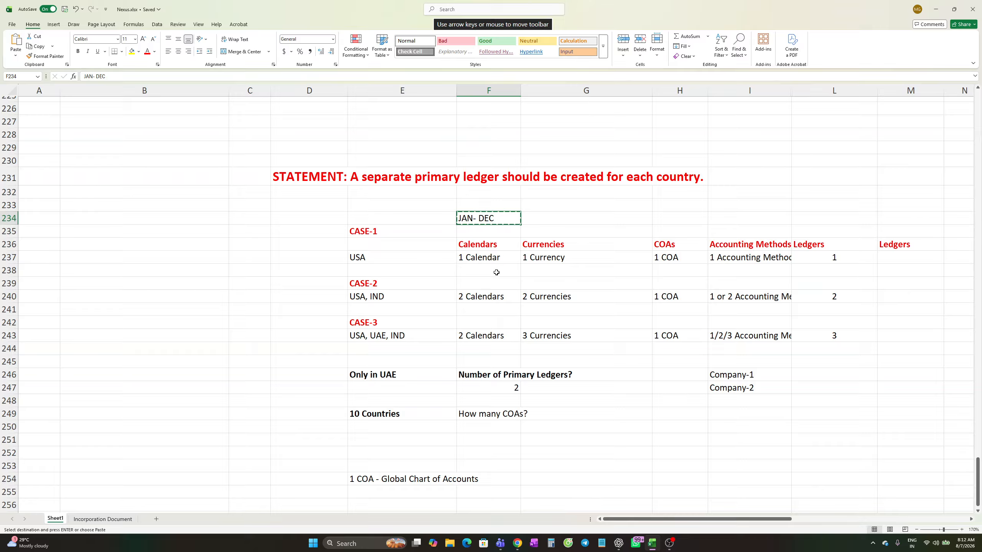
{"action": "left_click", "coordinate": [492, 271]}
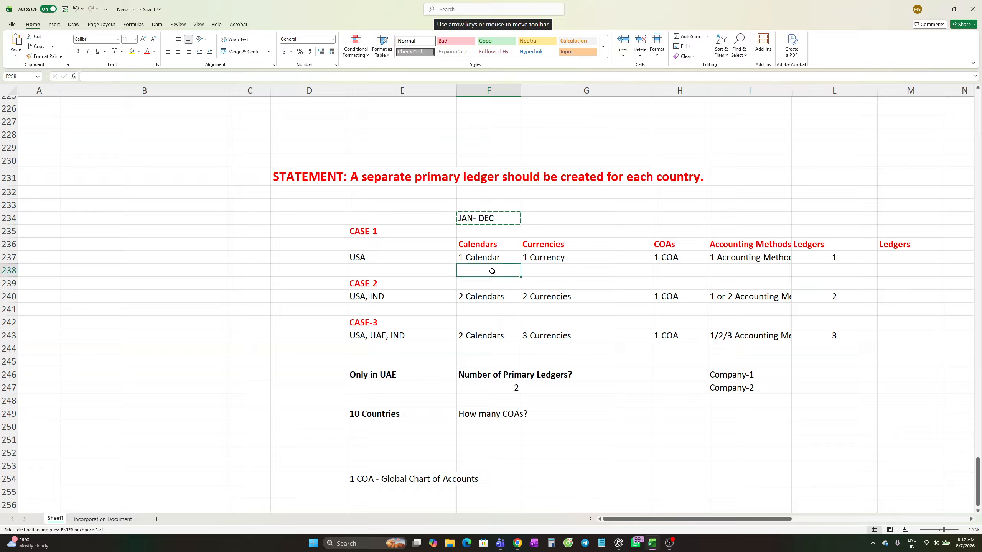
{"action": "key", "text": "ctrl+v"}
{"action": "key", "text": "ctrl+z"}
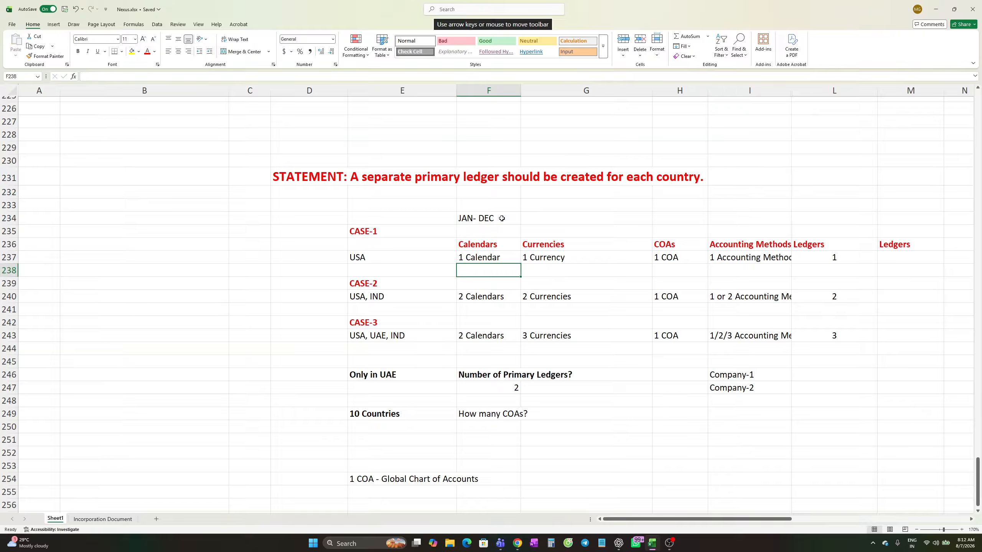
Step: Move the "JAN- DEC" entry from F234 to F238, beneath the CASE-1 calendar count
{"action": "left_click", "coordinate": [502, 220]}
{"action": "key", "text": "ctrl+c"}
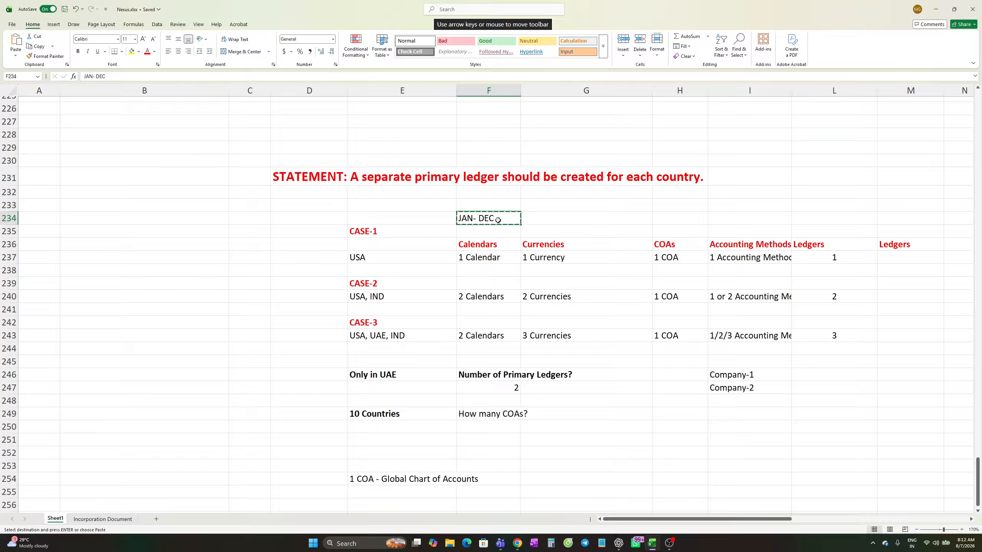
{"action": "left_click", "coordinate": [491, 271]}
{"action": "key", "text": "ctrl+v"}
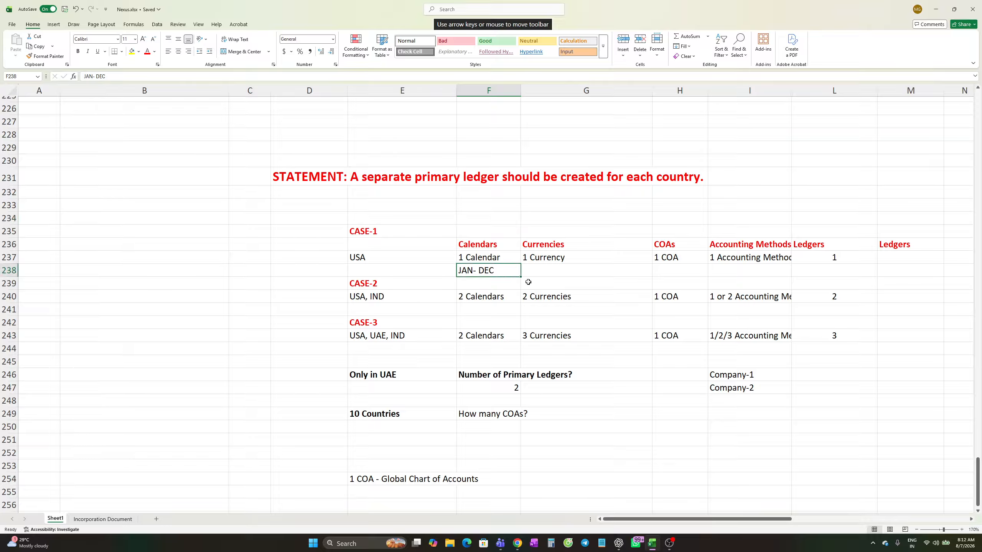
Step: Enter "USD" in cell G238 beneath the CASE-1 currency count
{"action": "left_click", "coordinate": [544, 271]}
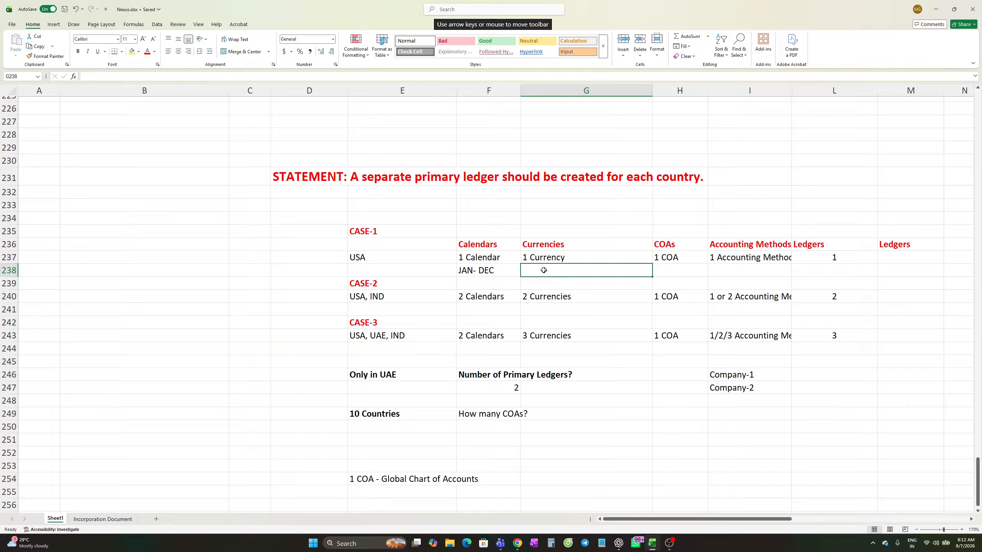
{"action": "type", "text": "J"}
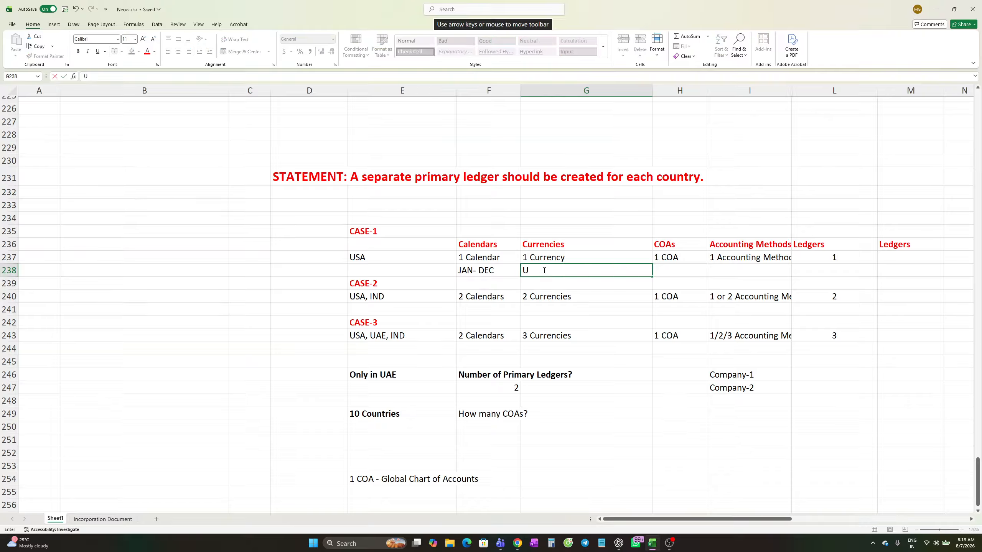
{"action": "type", "text": "SD"}
{"action": "left_click", "coordinate": [677, 271]}
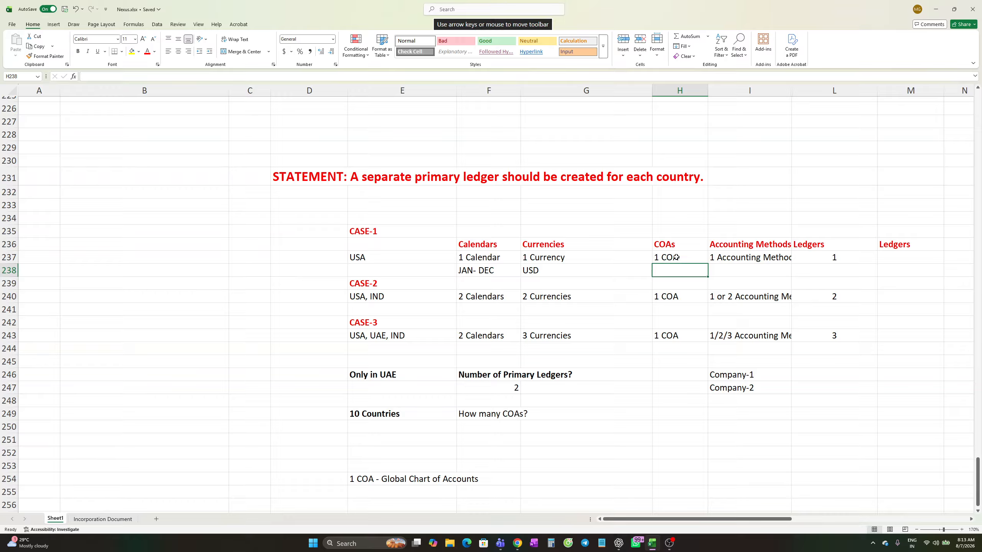
{"action": "left_click", "coordinate": [736, 259]}
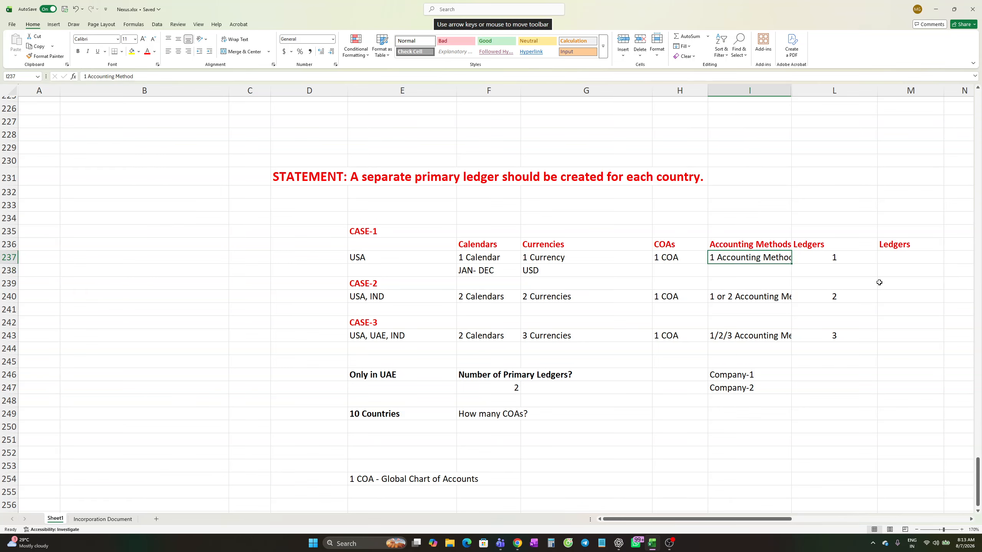
Step: Clear the ledger counts in L237:L243 and the duplicate Ledgers heading in L236
{"action": "left_click_drag", "start_coordinate": [831, 257], "coordinate": [836, 336]}
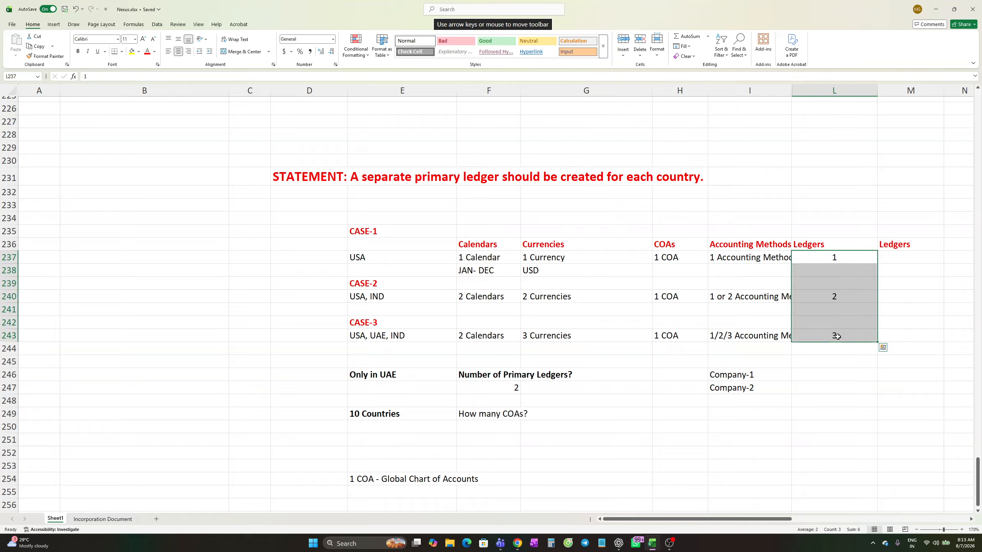
{"action": "key", "text": "Delete"}
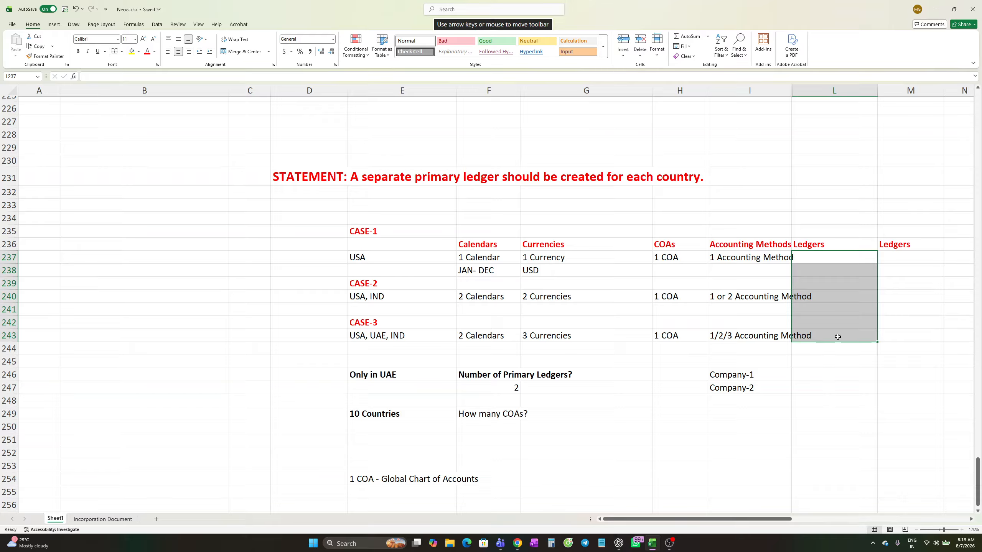
{"action": "left_click", "coordinate": [910, 259]}
{"action": "left_click", "coordinate": [823, 246]}
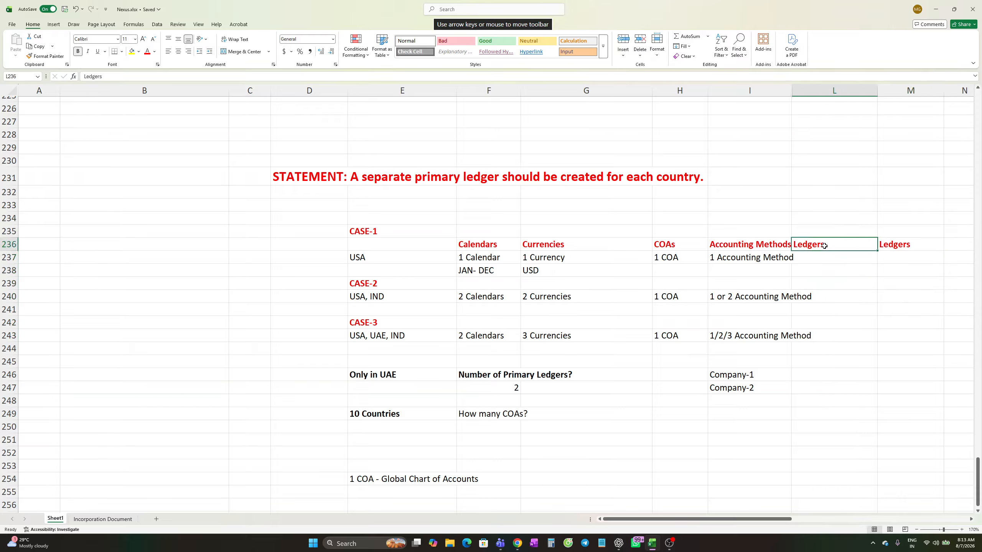
{"action": "key", "text": "BackSpace"}
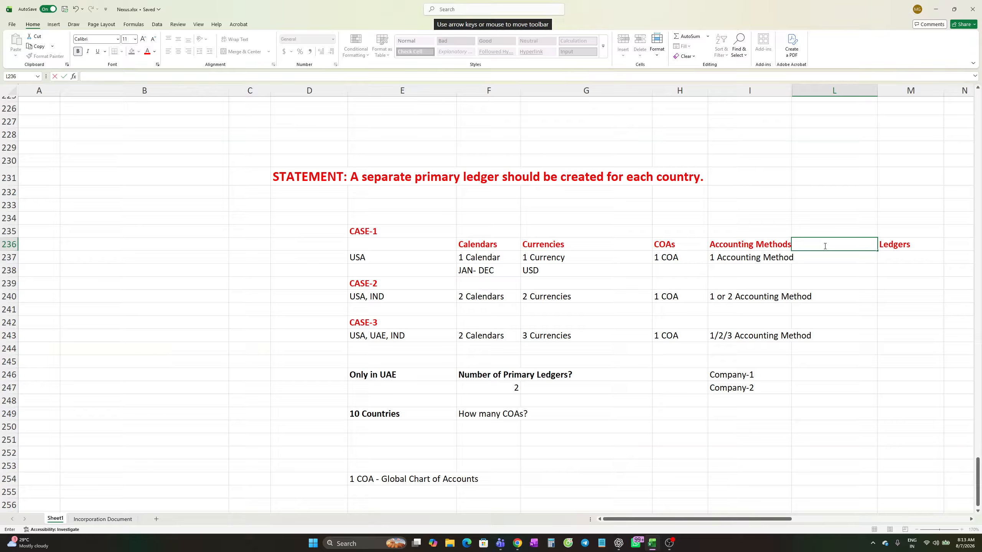
Step: Enter 1 as the CASE-1 ledger count in cell M237
{"action": "left_click", "coordinate": [899, 257]}
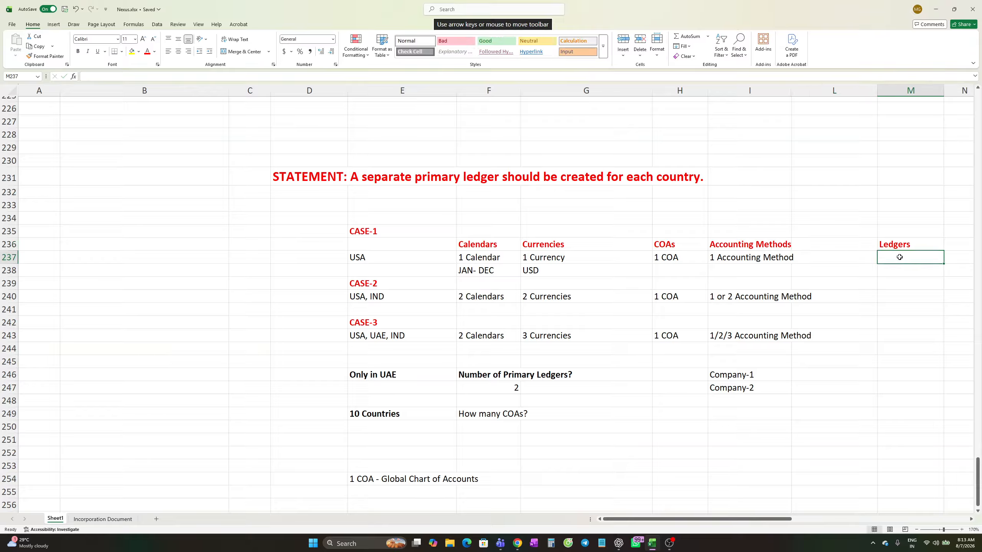
{"action": "type", "text": "1"}
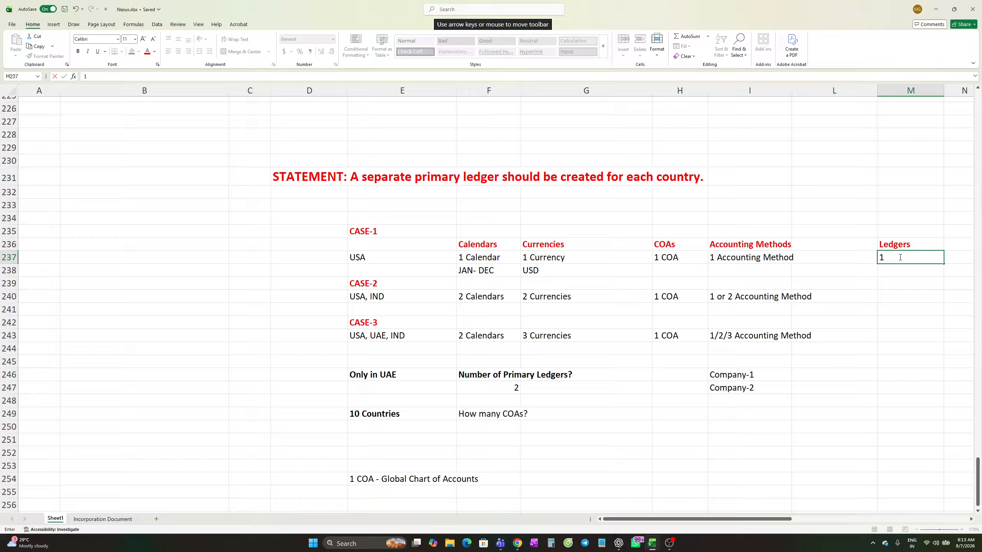
{"action": "left_click", "coordinate": [849, 372]}
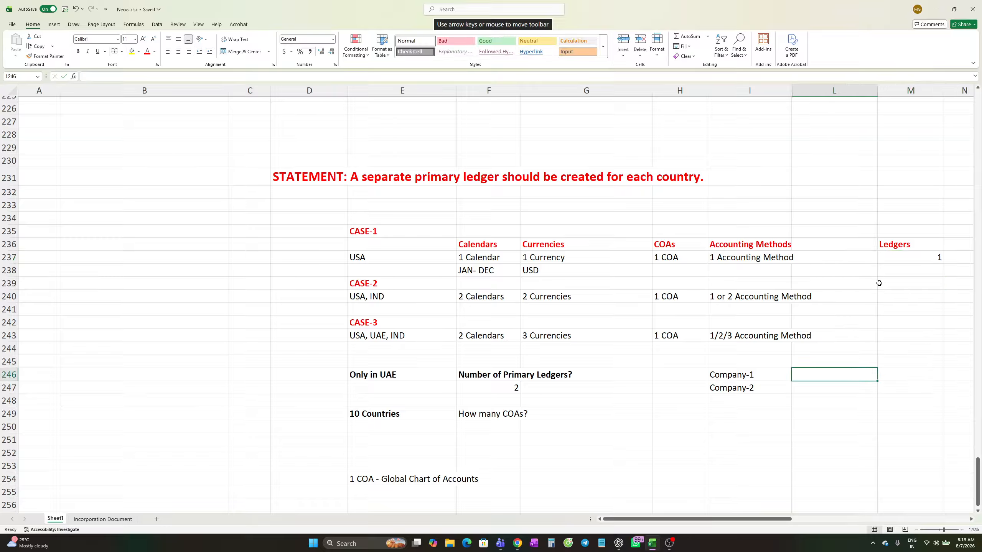
Step: Copy the "JAN- DEC" calendar from F238 to F241, beneath the CASE-2 calendar count
{"action": "left_click", "coordinate": [367, 295]}
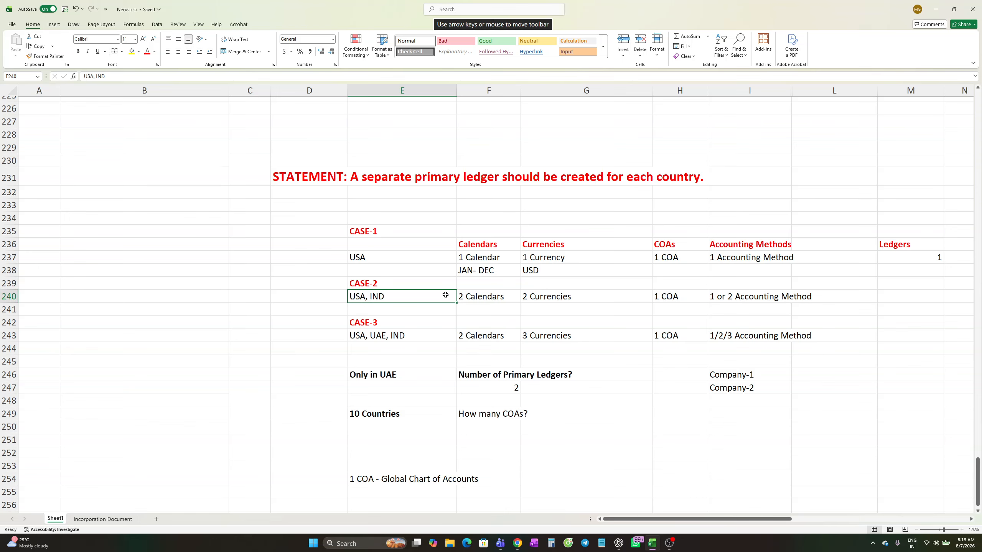
{"action": "left_click", "coordinate": [467, 270]}
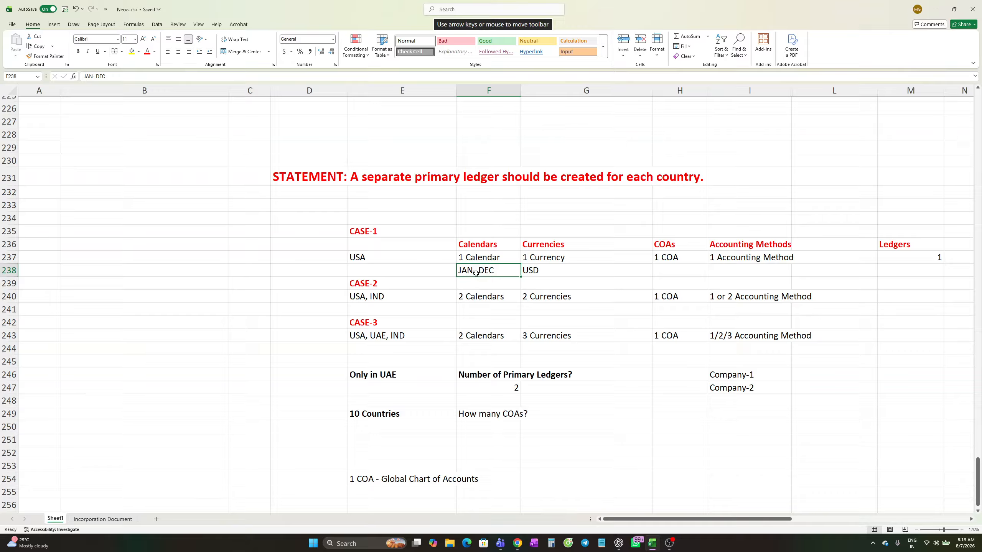
{"action": "left_click", "coordinate": [467, 307]}
{"action": "key", "text": "ctrl+v"}
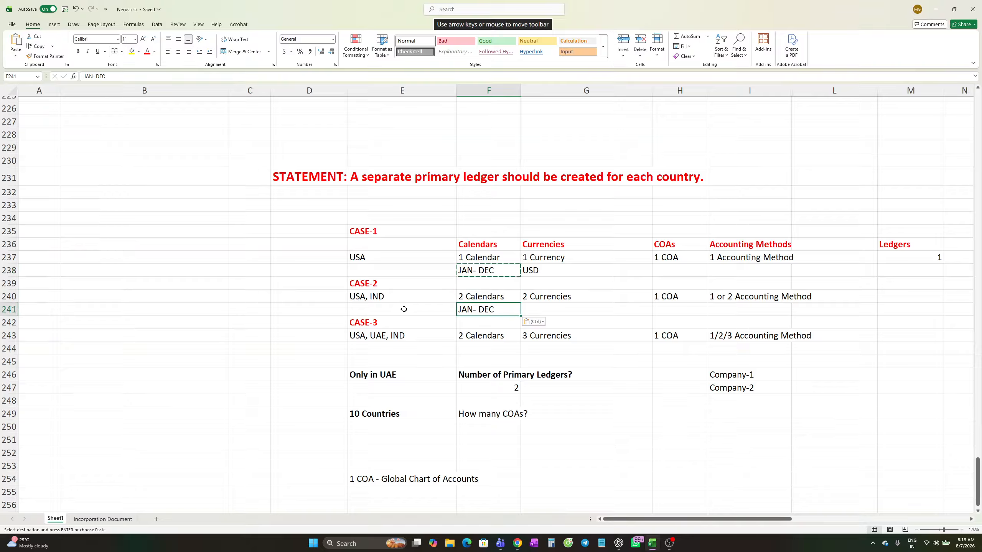
{"action": "left_click", "coordinate": [382, 296]}
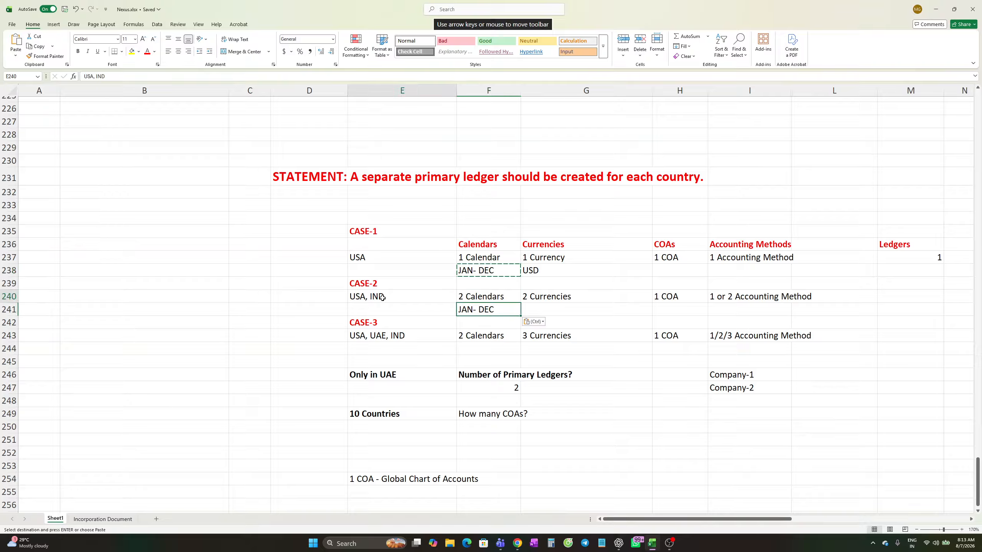
Step: Enter "APR-MAR" in cell F242 as the second CASE-2 calendar
{"action": "left_click", "coordinate": [481, 322]}
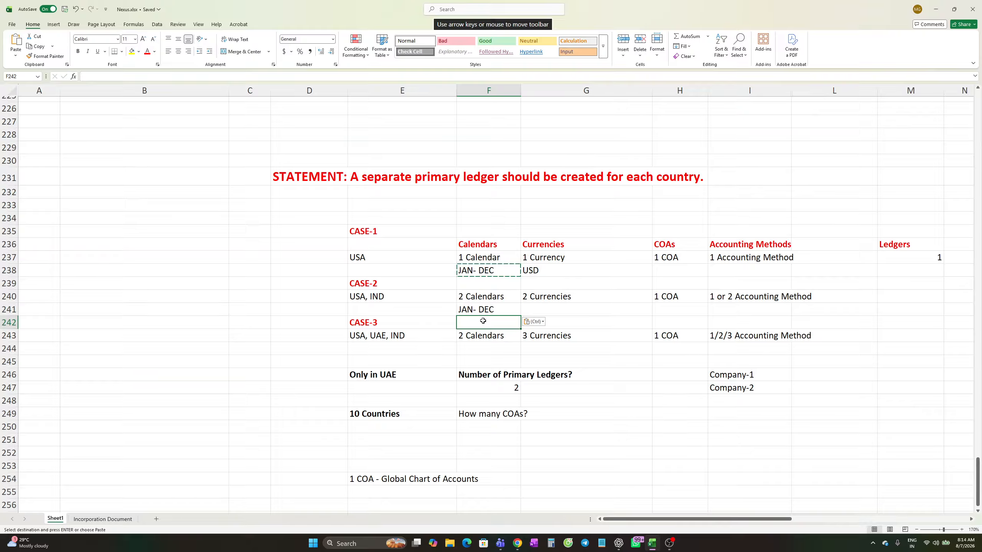
{"action": "type", "text": "APR"}
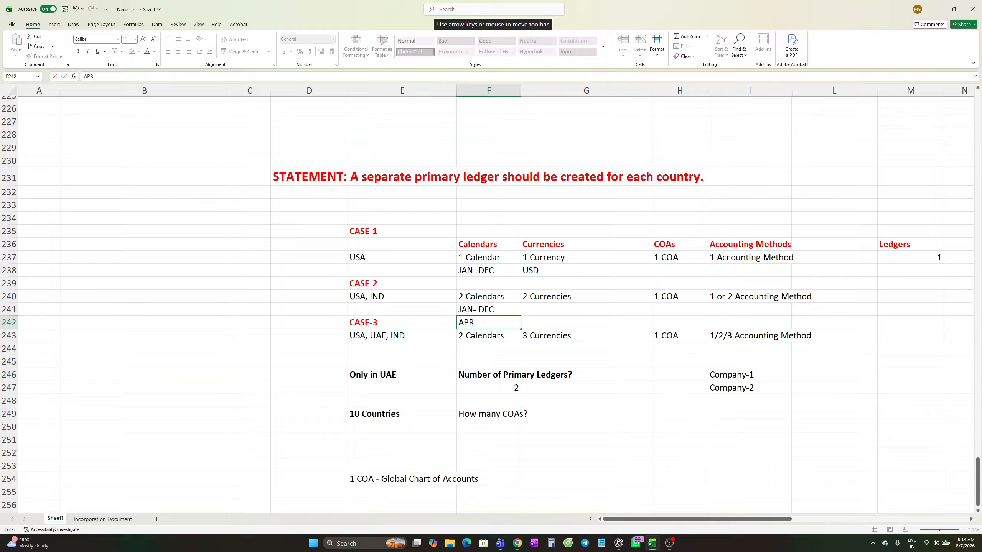
{"action": "type", "text": "-MAR"}
{"action": "left_click", "coordinate": [450, 308]}
{"action": "left_click", "coordinate": [486, 296]}
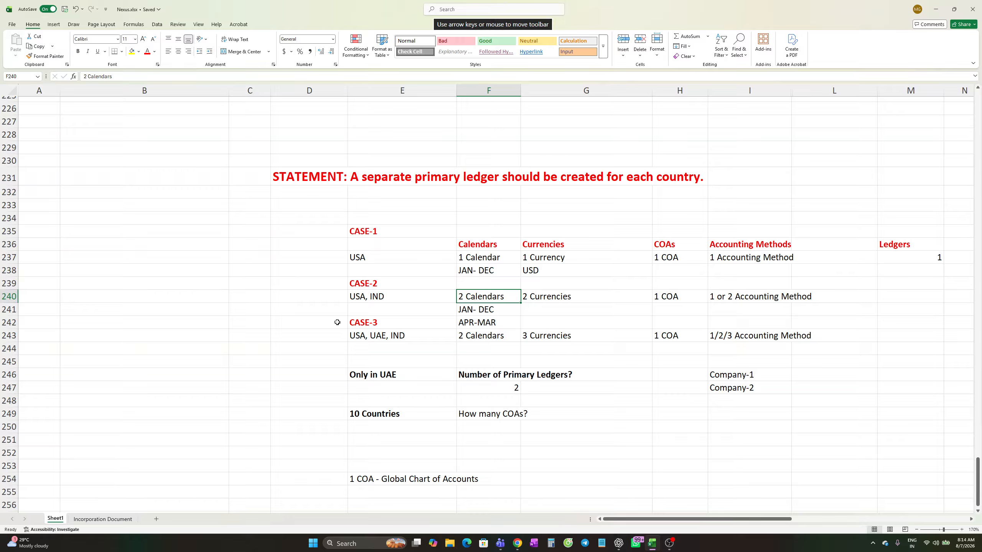
Step: Copy "USD" from G238 to G241, beneath the CASE-2 currency count
{"action": "left_click", "coordinate": [543, 310]}
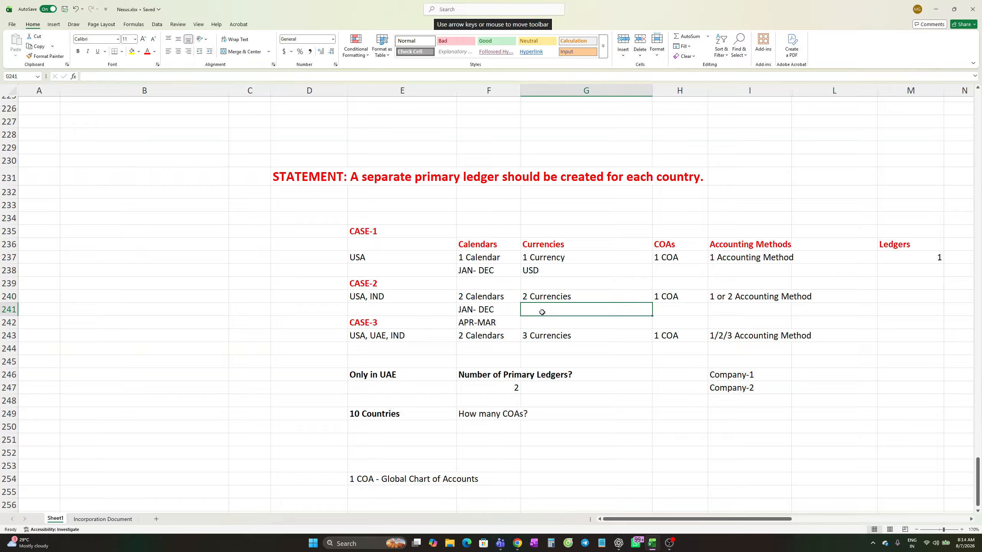
{"action": "left_click", "coordinate": [535, 272]}
{"action": "key", "text": "ctrl+c"}
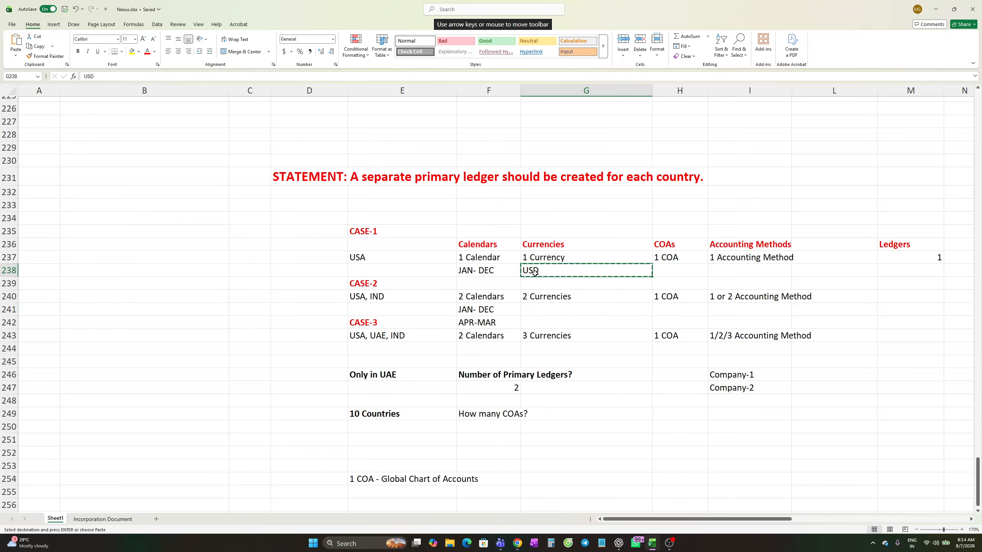
{"action": "left_click", "coordinate": [547, 312]}
{"action": "key", "text": "ctrl+v"}
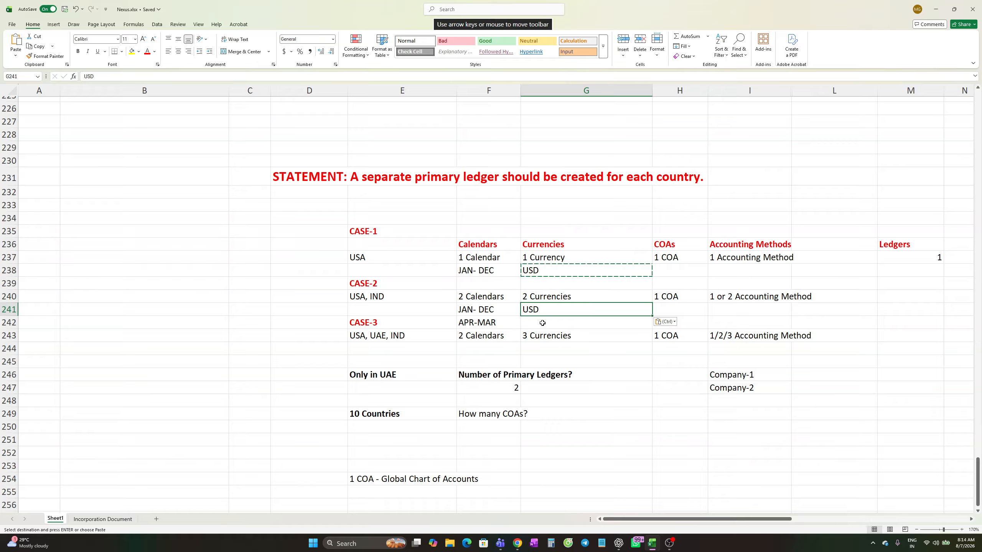
Step: Enter "INR" in cell G242 as the second CASE-2 currency
{"action": "left_click", "coordinate": [541, 324]}
{"action": "type", "text": "INR"}
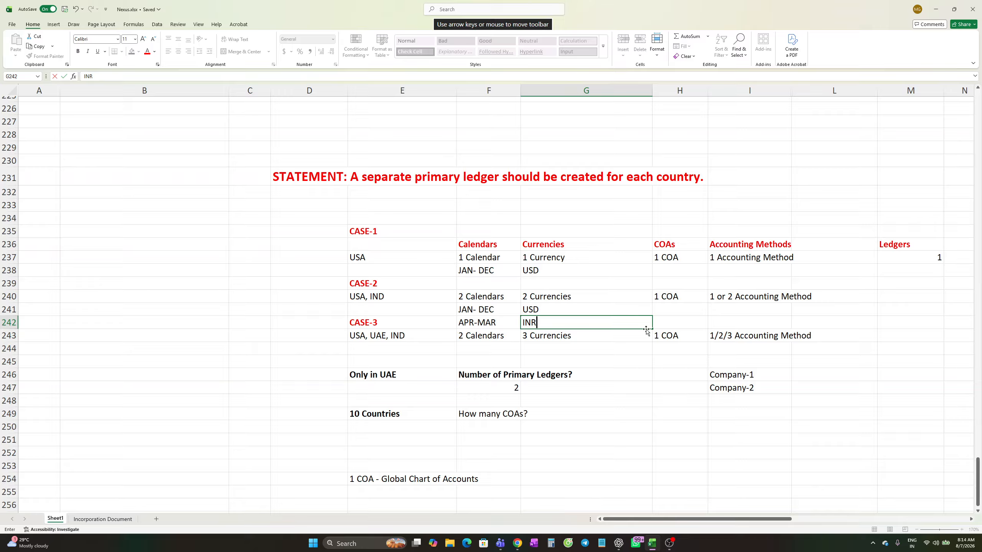
{"action": "left_click", "coordinate": [670, 310]}
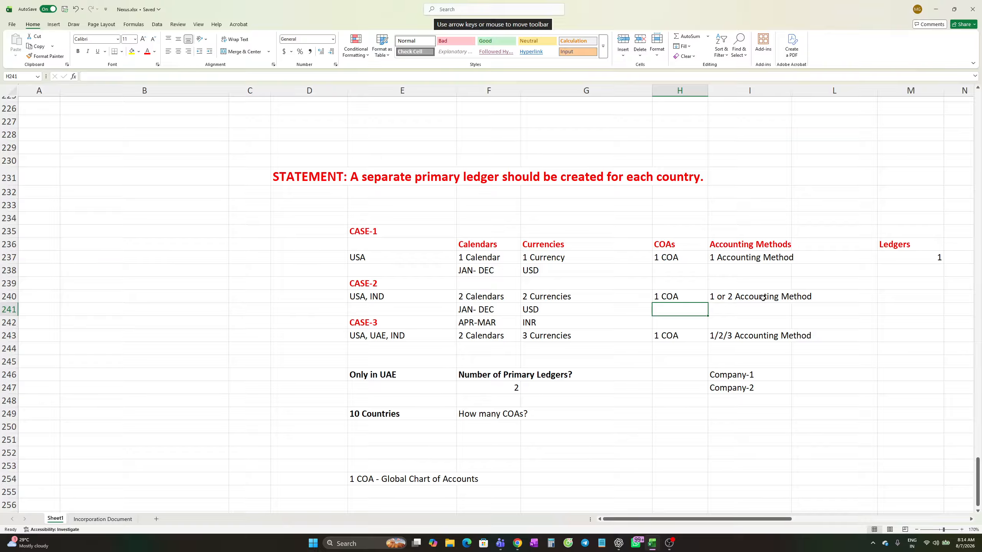
Step: Enter 2 as the CASE-2 ledger count in cell M240
{"action": "left_click", "coordinate": [907, 297]}
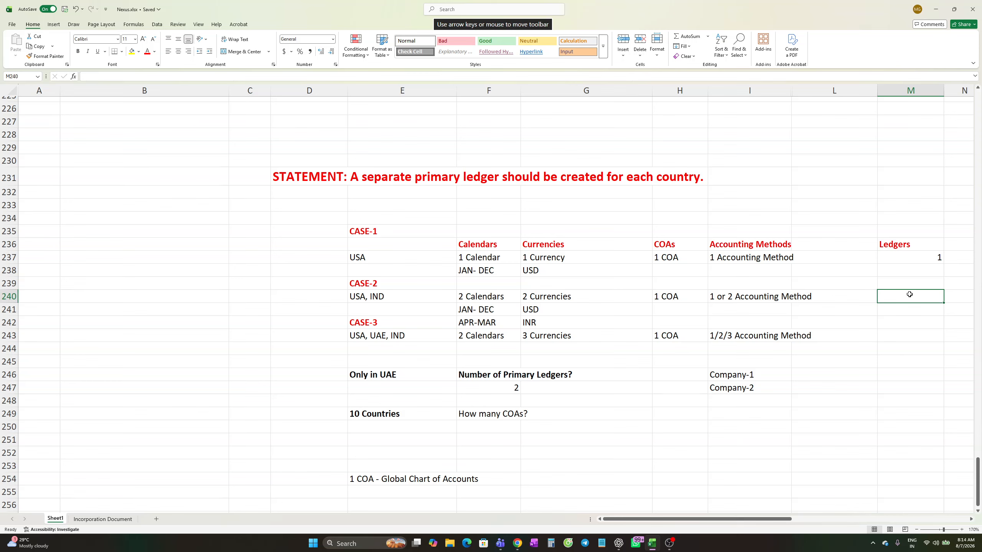
{"action": "type", "text": "2"}
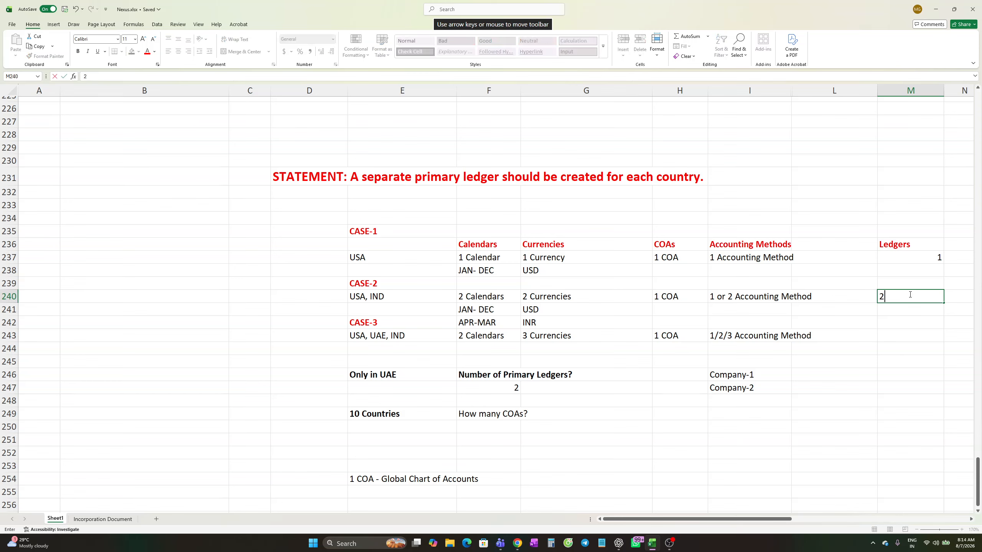
{"action": "key", "text": "Return"}
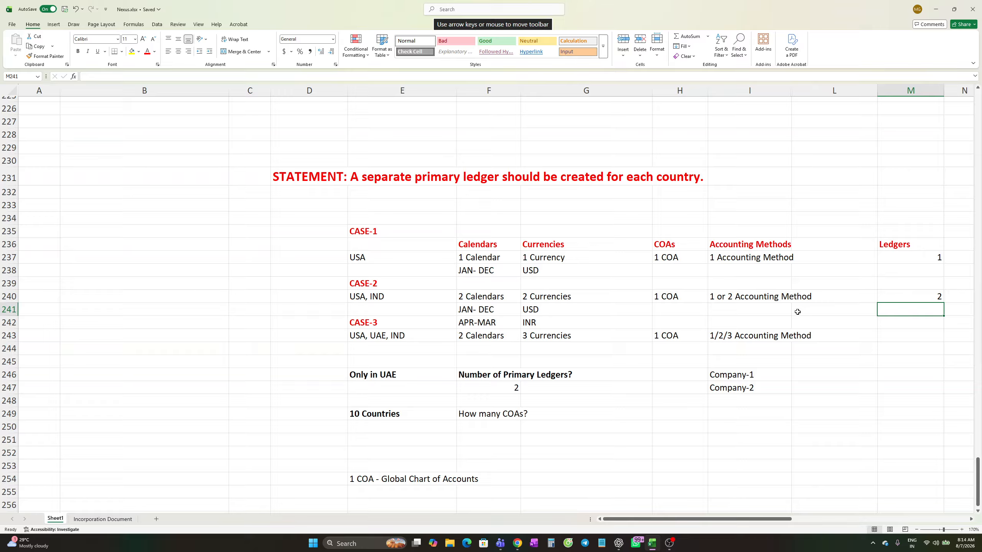
Step: Copy the "JAN- DEC" calendar from F241 to F244, beneath the CASE-3 calendar count
{"action": "left_click", "coordinate": [359, 337]}
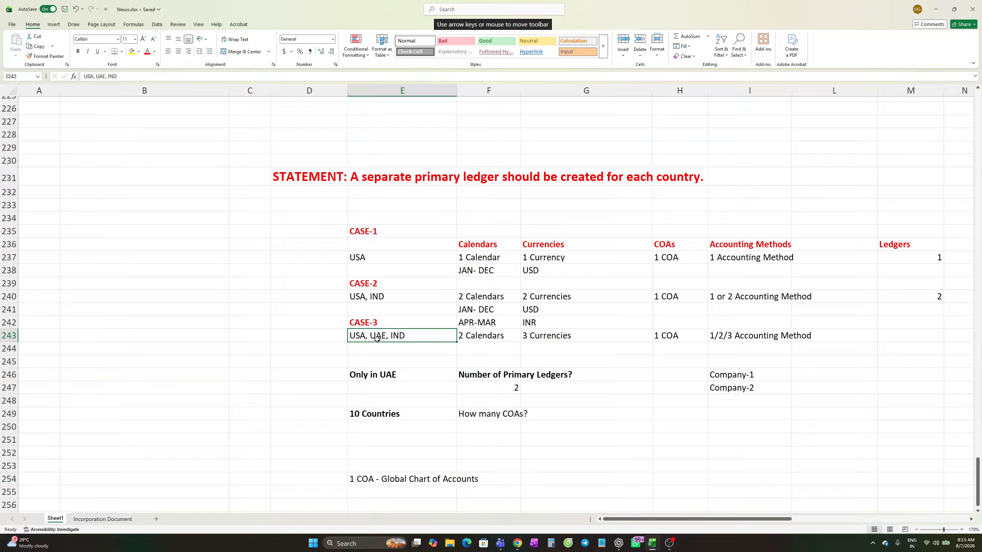
{"action": "left_click", "coordinate": [479, 347]}
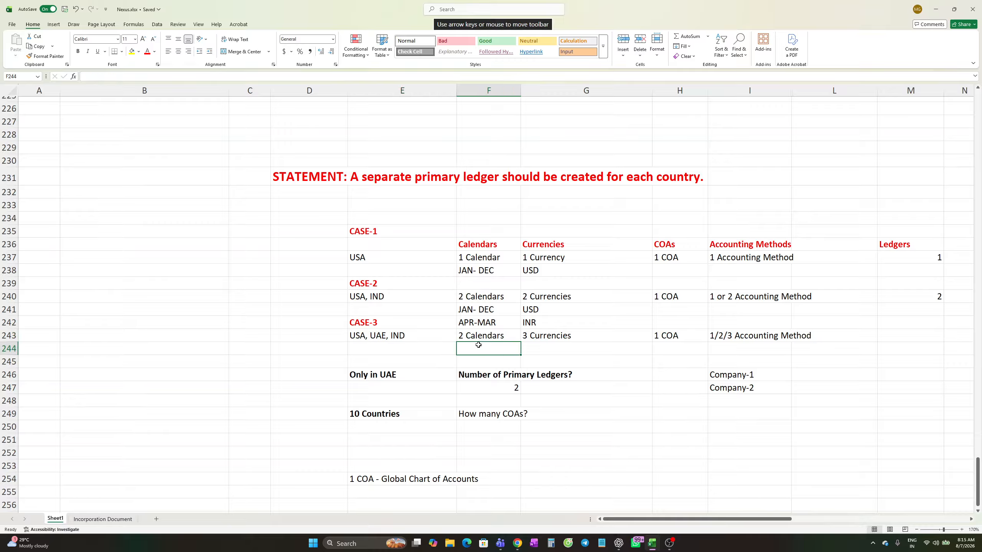
{"action": "left_click", "coordinate": [361, 337]}
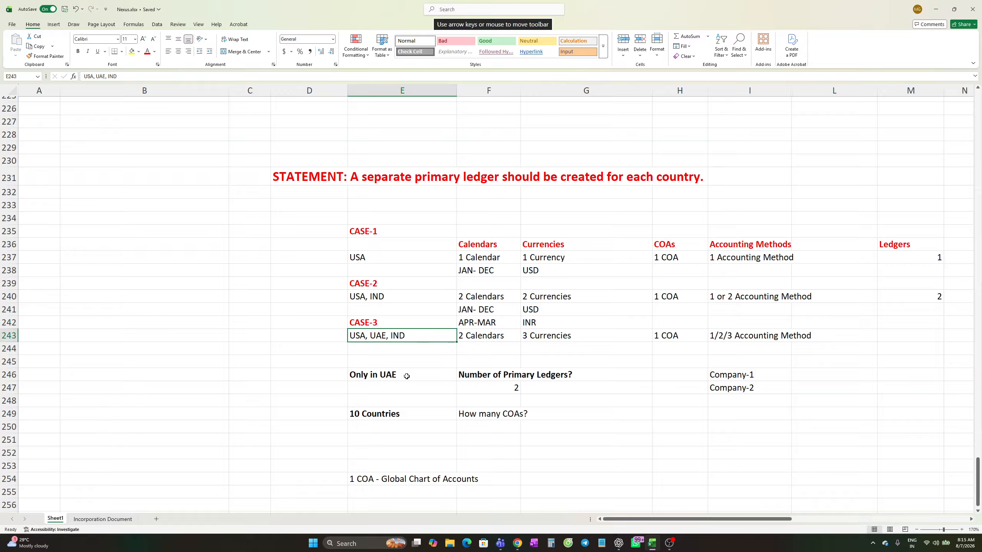
{"action": "left_click", "coordinate": [491, 336]}
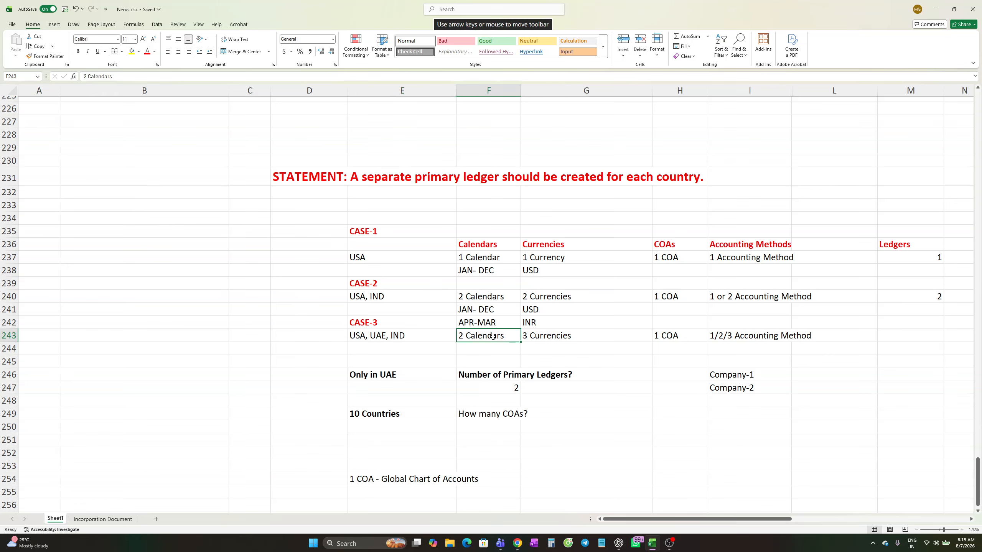
{"action": "left_click", "coordinate": [365, 337]}
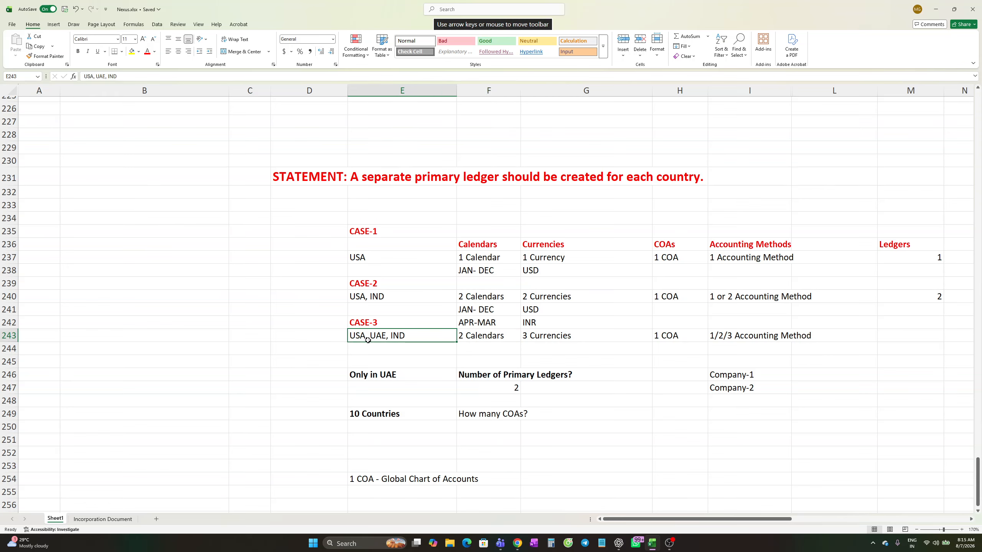
{"action": "left_click", "coordinate": [469, 309]}
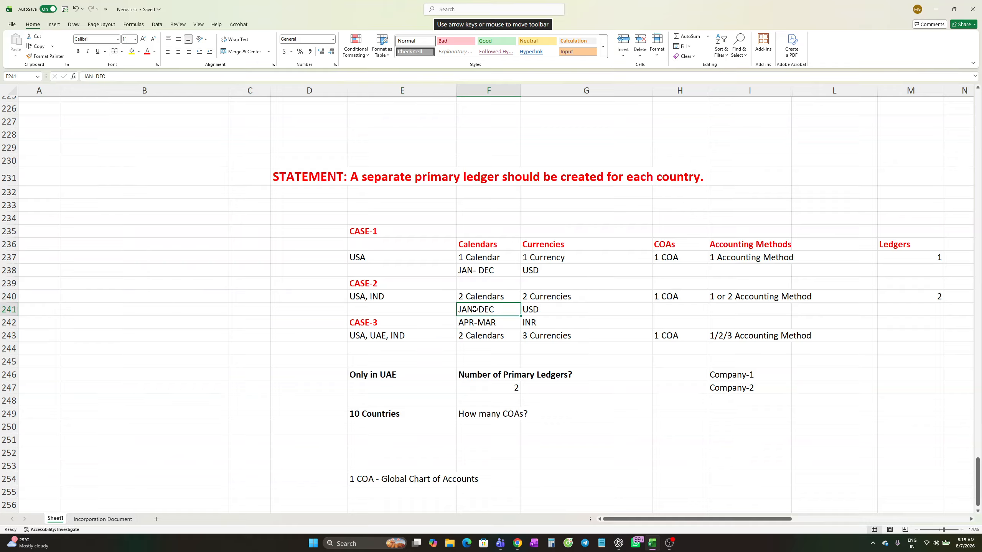
{"action": "key", "text": "ctrl+c"}
{"action": "left_click", "coordinate": [468, 348]}
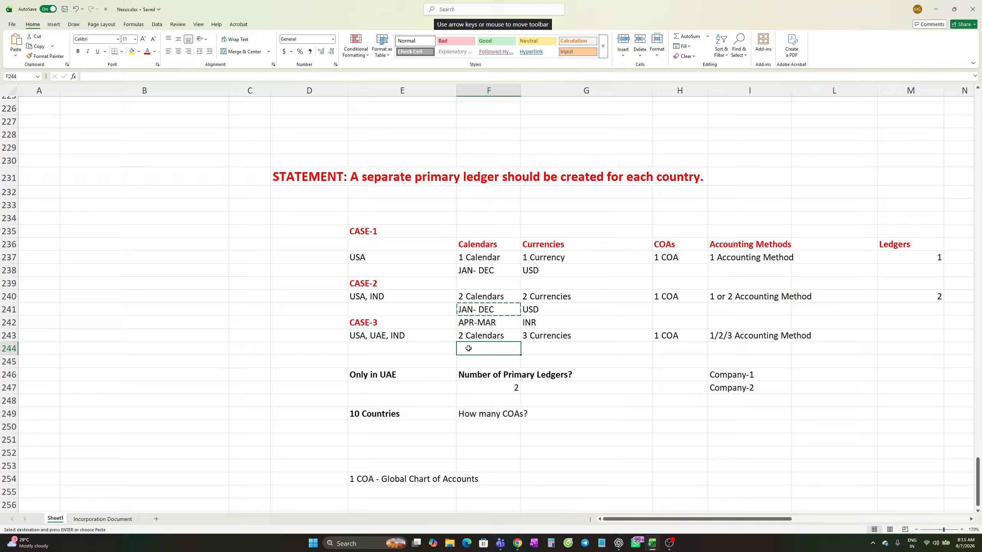
{"action": "key", "text": "ctrl+v"}
Step: Copy the "APR-MAR" calendar from F242 to F245 as the second CASE-3 calendar
{"action": "left_click", "coordinate": [411, 335]}
{"action": "left_click", "coordinate": [487, 322]}
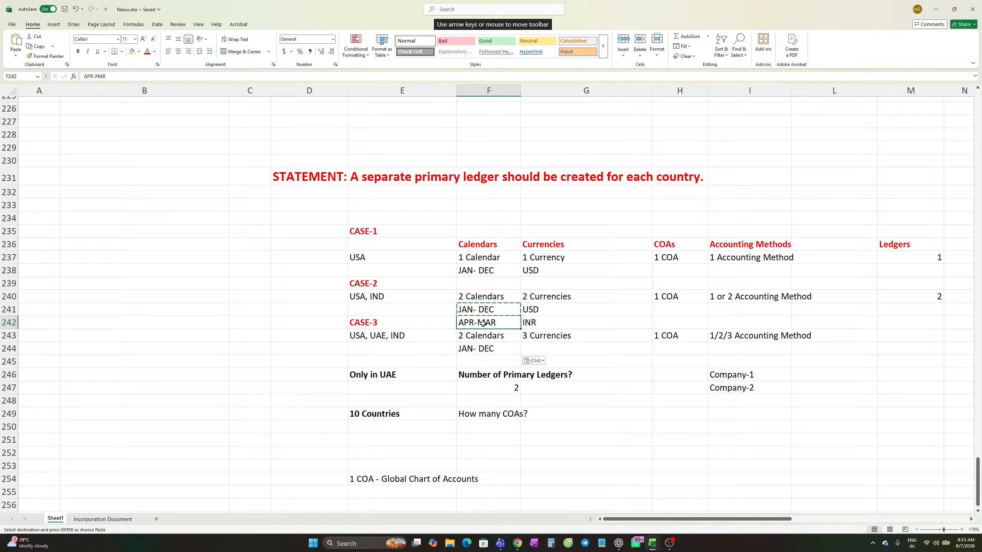
{"action": "key", "text": "ctrl+v"}
{"action": "key", "text": "ctrl+z"}
{"action": "left_click", "coordinate": [470, 359]}
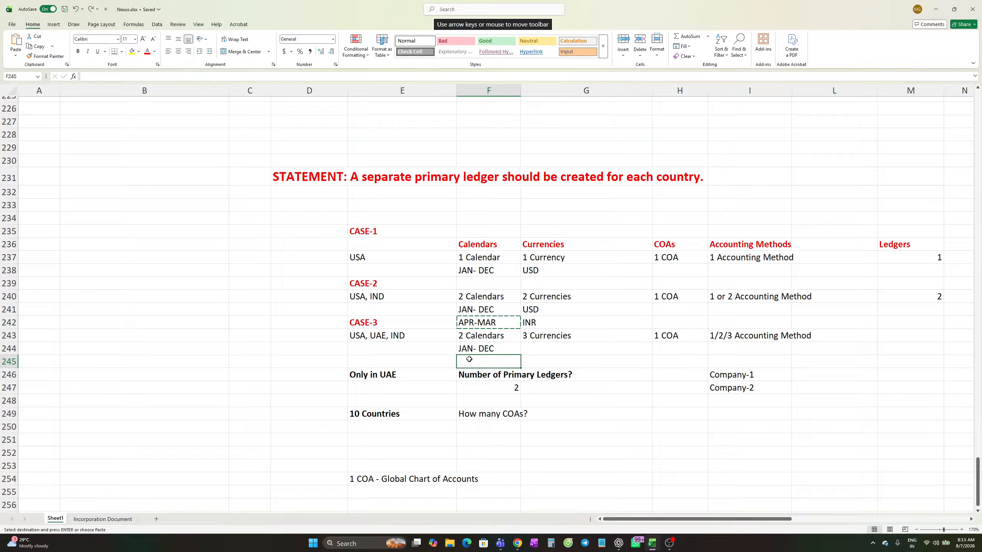
{"action": "key", "text": "ctrl+v"}
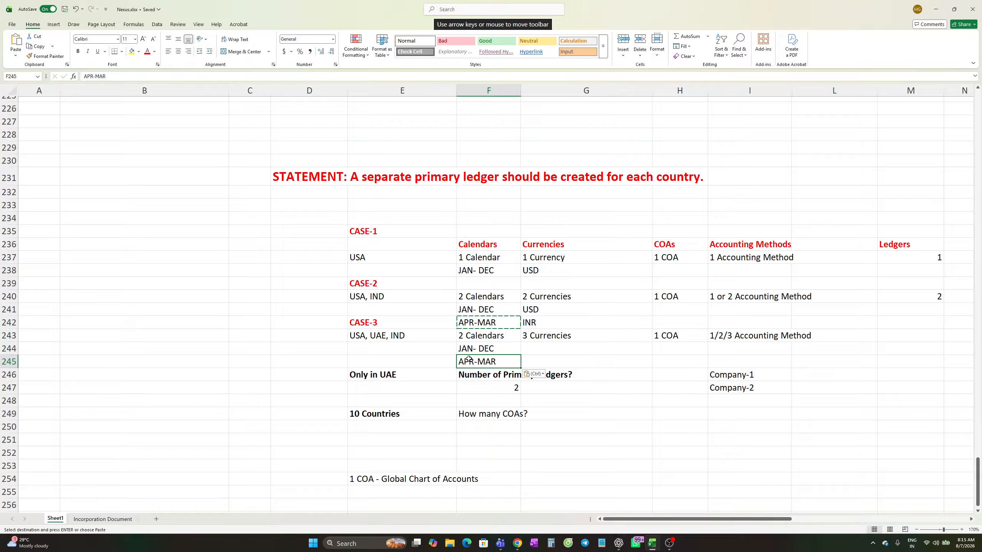
Step: Copy the "USD" and "INR" currencies from G241:G242 to G244:G245, beneath the CASE-3 currency count
{"action": "left_click", "coordinate": [538, 353]}
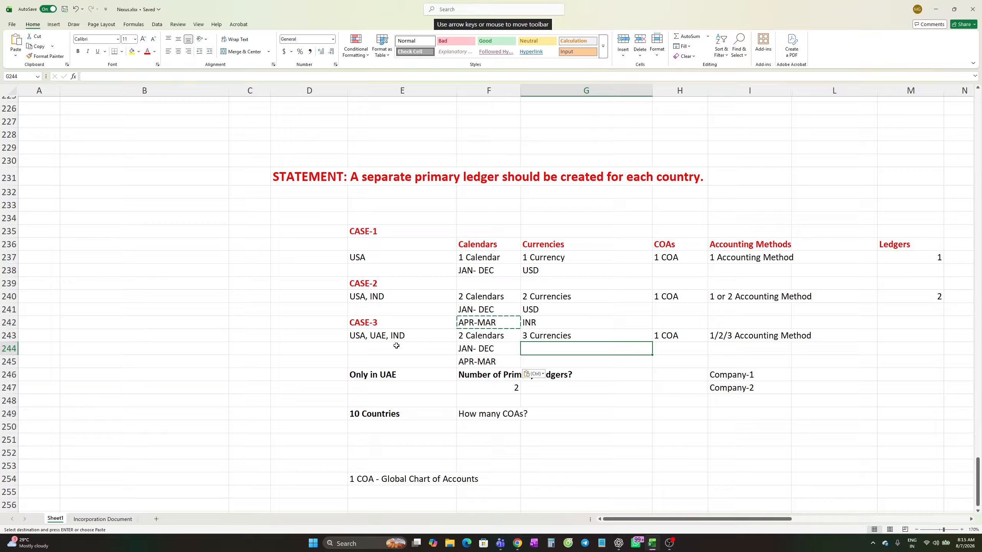
{"action": "left_click", "coordinate": [365, 337]}
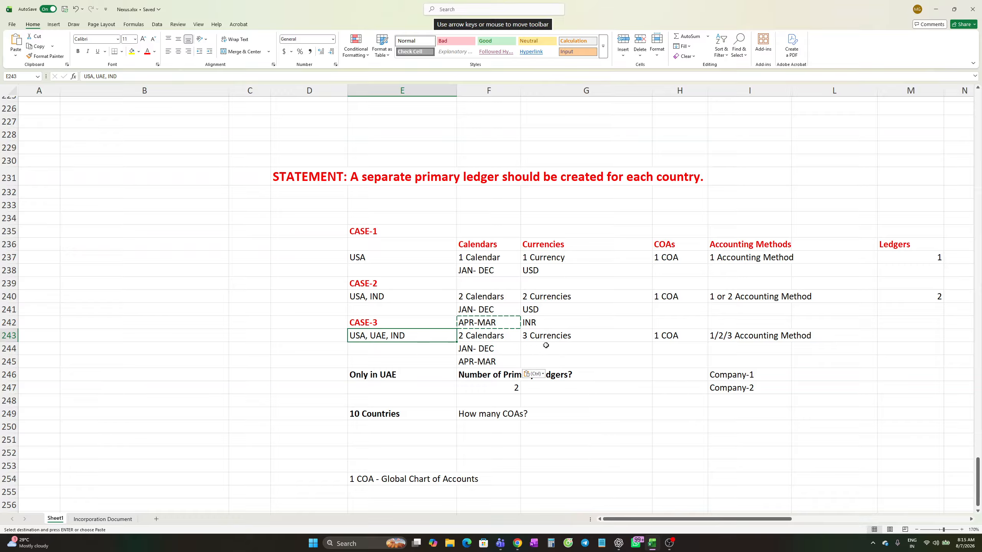
{"action": "left_click", "coordinate": [538, 311]}
{"action": "left_click_drag", "start_coordinate": [549, 309], "coordinate": [549, 320]}
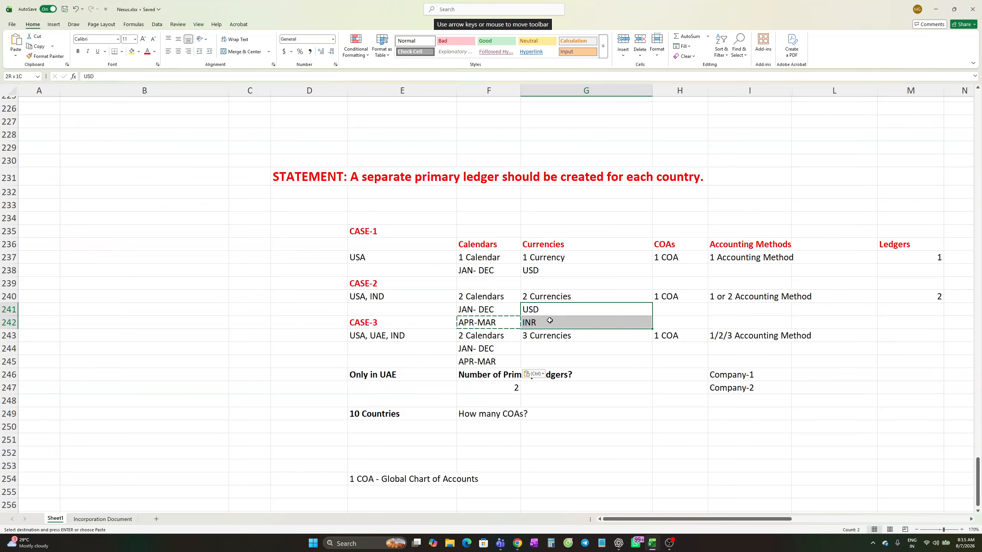
{"action": "key", "text": "ctrl+c"}
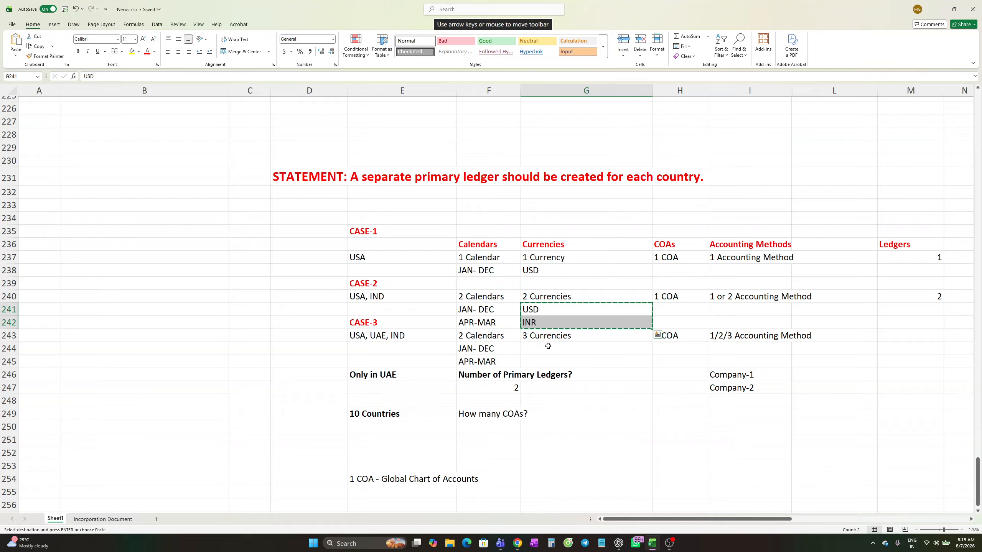
{"action": "left_click", "coordinate": [545, 348]}
{"action": "key", "text": "ctrl+v"}
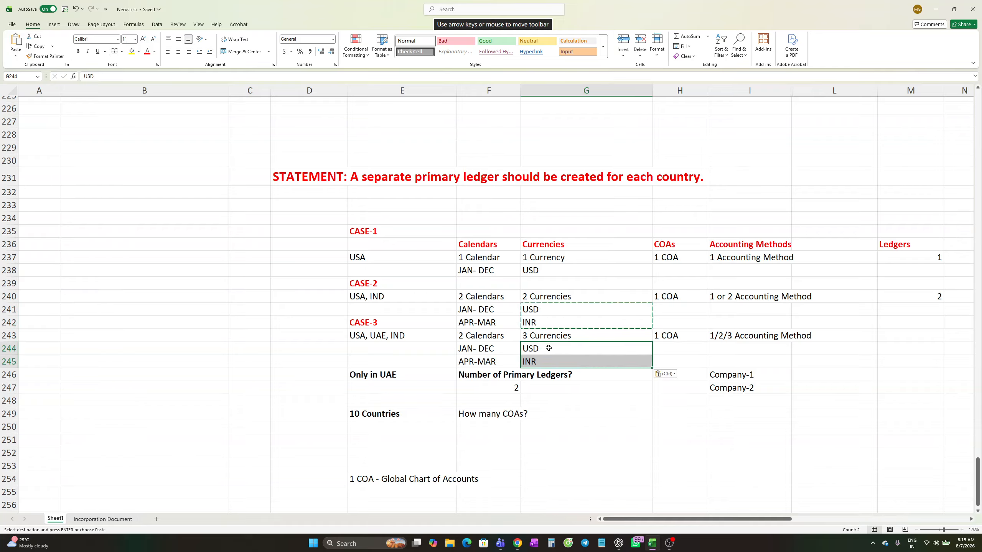
Step: Append ", AED" to the CASE-3 currency in G244 so the cell reads "USD, AED"
{"action": "double_click", "coordinate": [546, 348]}
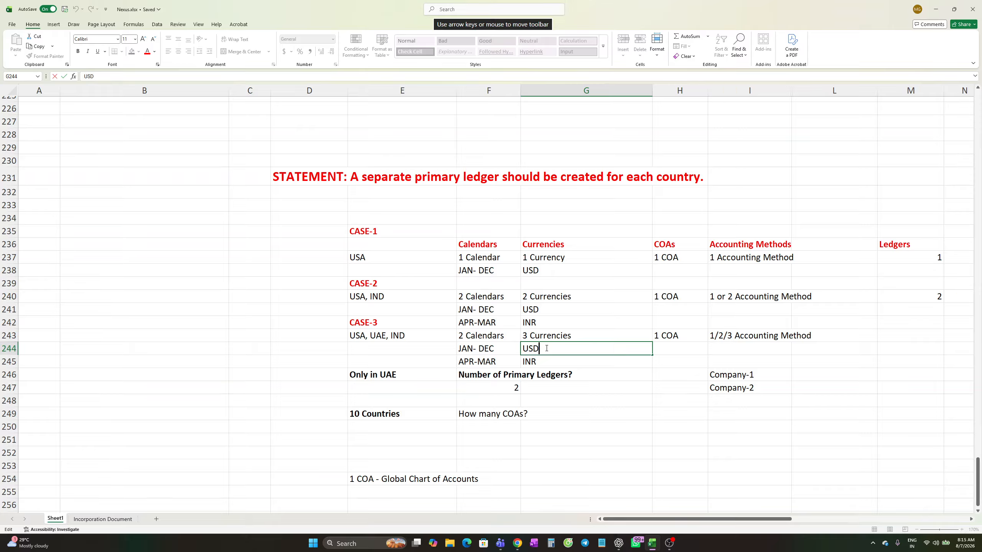
{"action": "type", "text": ", AED"}
{"action": "left_click", "coordinate": [571, 366]}
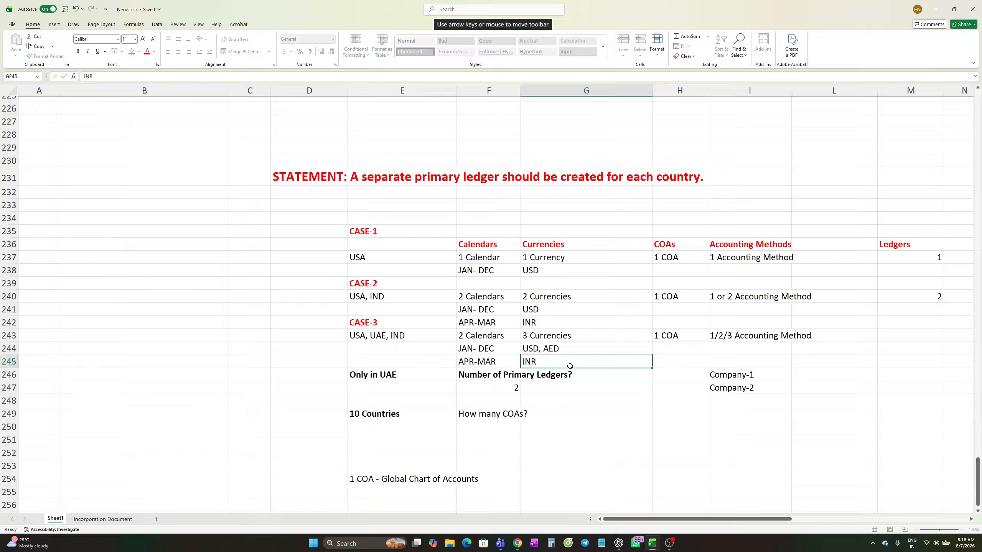
{"action": "left_click", "coordinate": [551, 350]}
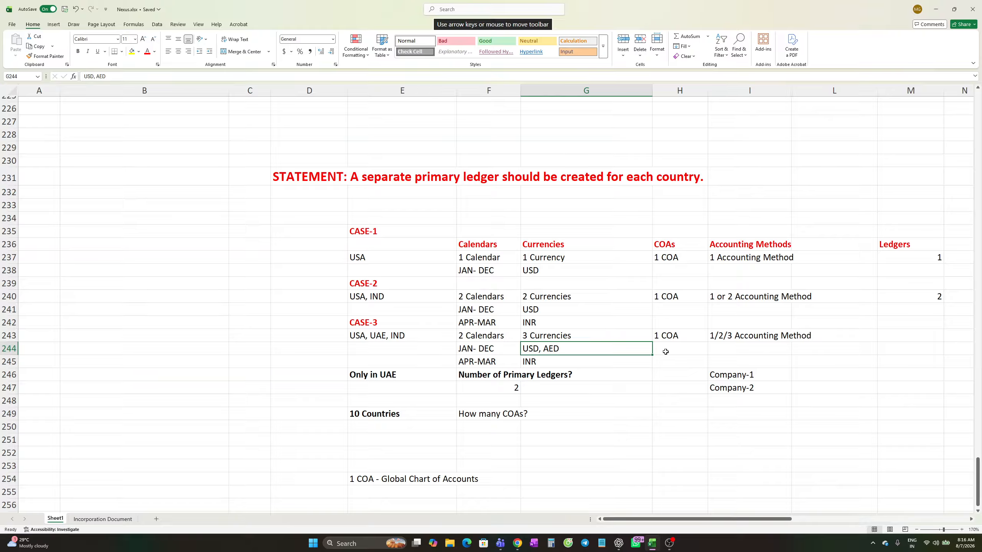
Step: Enter 3 as the CASE-3 ledger count in cell M243
{"action": "left_click", "coordinate": [670, 336]}
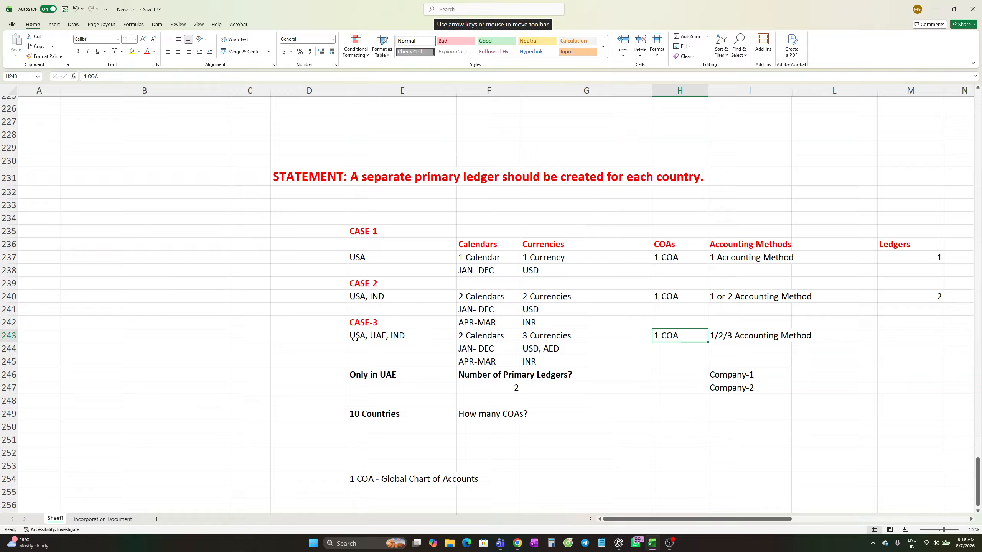
{"action": "left_click", "coordinate": [928, 334]}
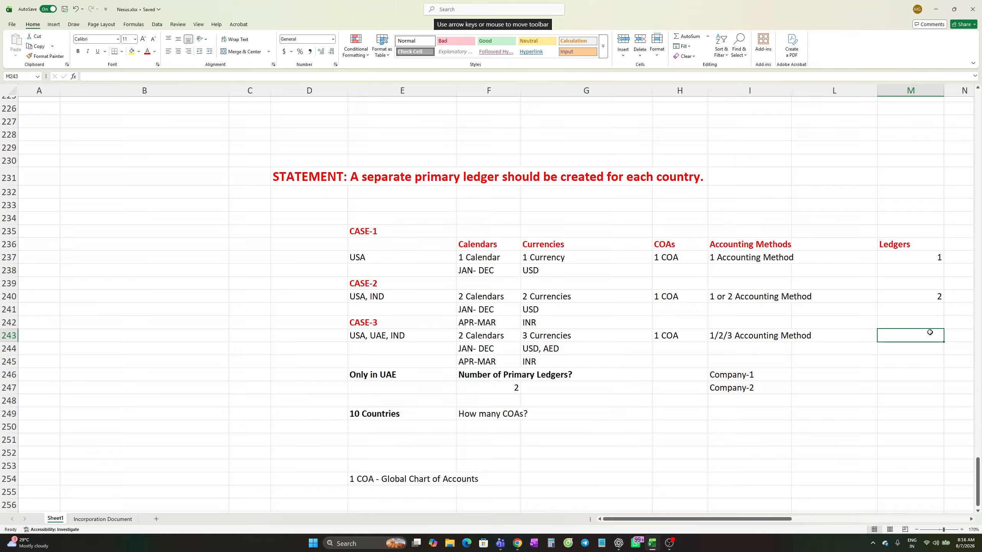
{"action": "type", "text": "3"}
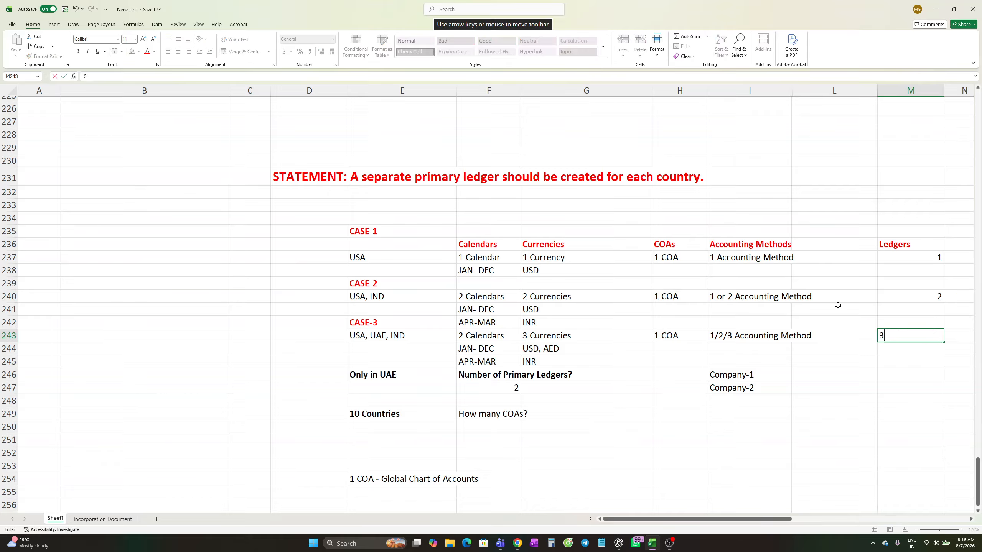
{"action": "left_click", "coordinate": [780, 372]}
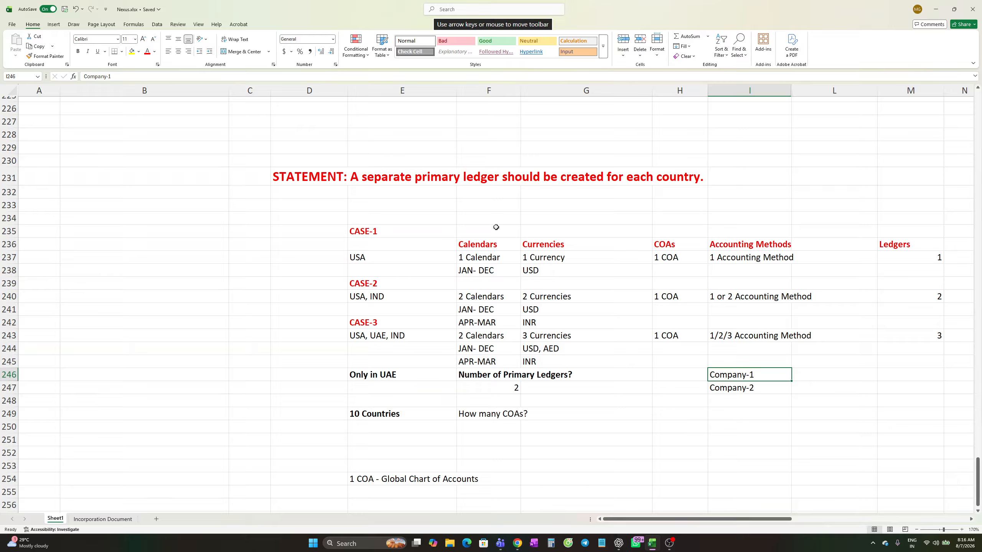
Step: Enter the label "CASE-4" in cell D246, beside "Only in UAE", and make it bold
{"action": "left_click", "coordinate": [321, 374]}
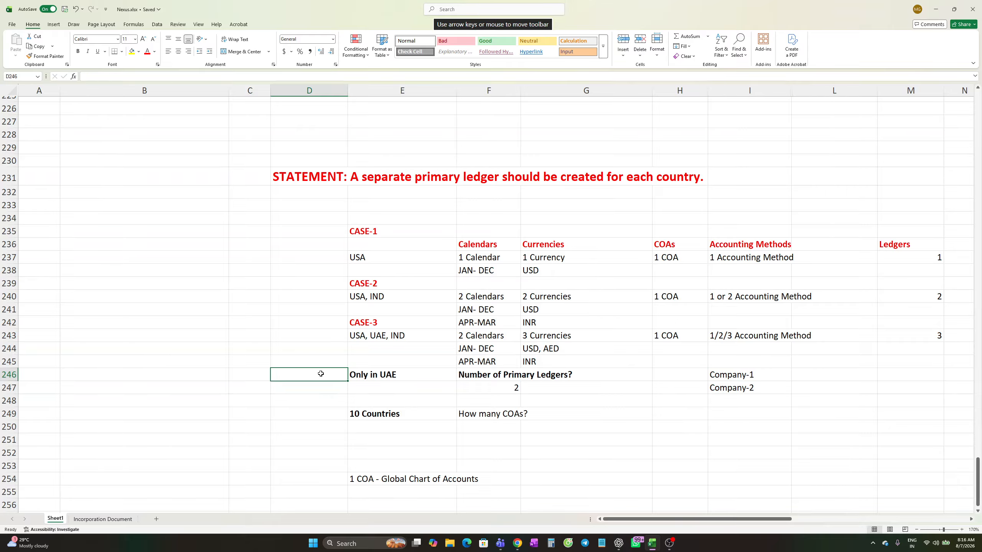
{"action": "left_click", "coordinate": [375, 231]}
{"action": "left_click", "coordinate": [307, 377]}
{"action": "type", "text": "CASE"}
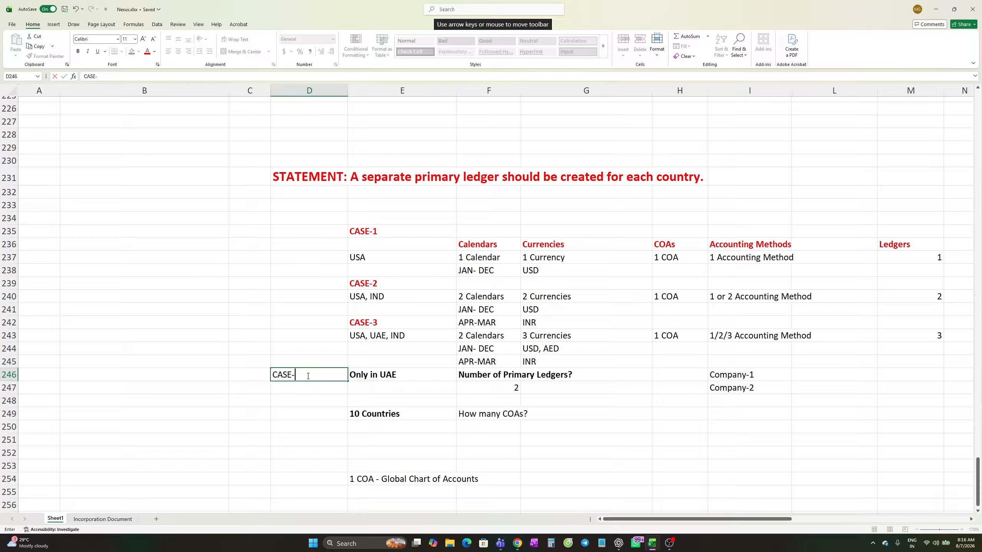
{"action": "type", "text": "-4"}
{"action": "key", "text": "ctrl+b"}
{"action": "key", "text": "Return"}
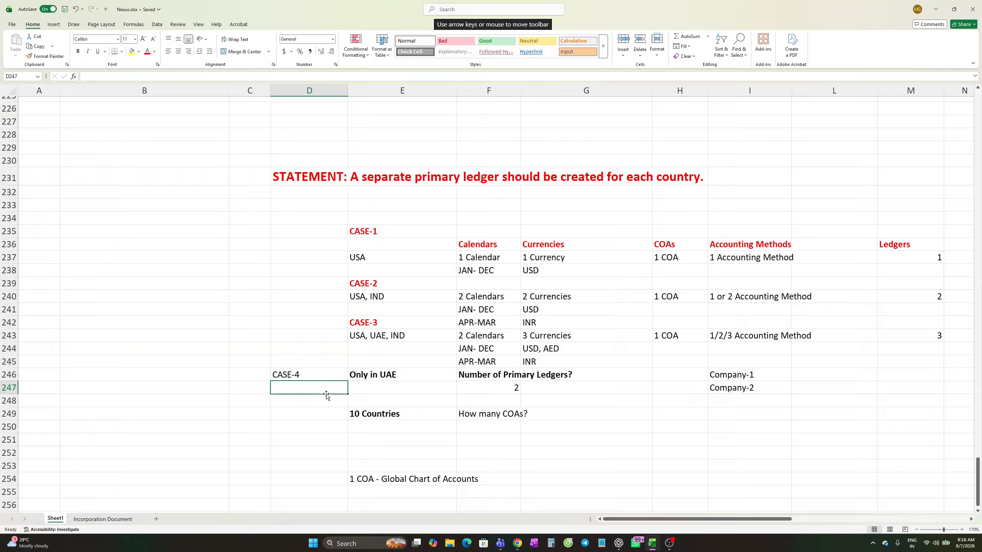
{"action": "left_click", "coordinate": [321, 372]}
{"action": "key", "text": "ctrl+b"}
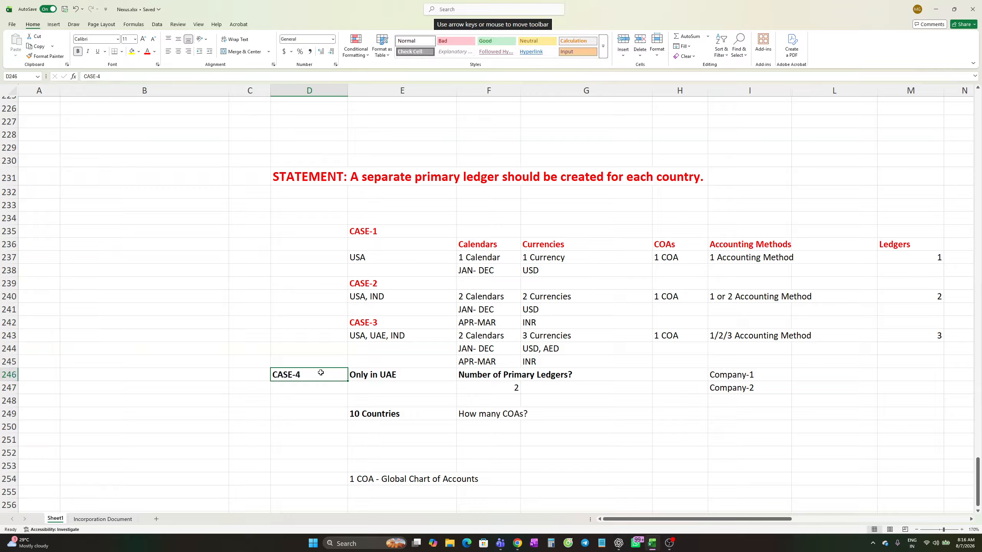
Step: Clear the answer in cell F247 under "Number of Primary Ledgers?" for the UAE case
{"action": "left_click", "coordinate": [309, 391]}
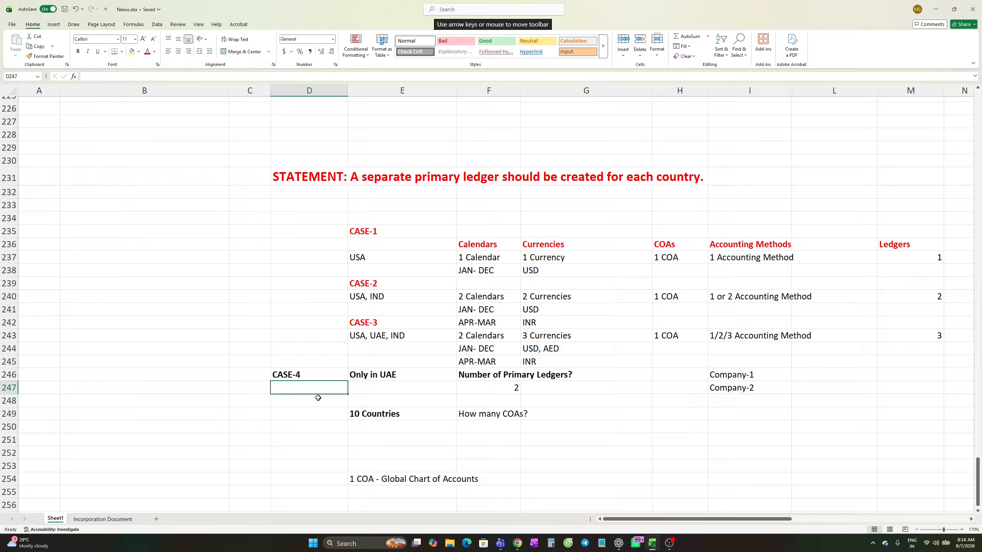
{"action": "left_click", "coordinate": [374, 393]}
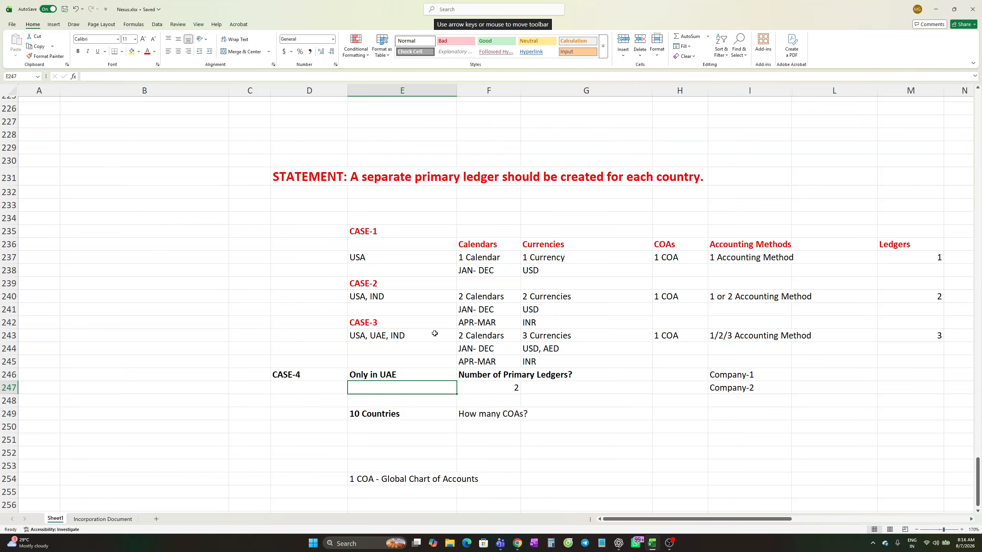
{"action": "left_click", "coordinate": [388, 375]}
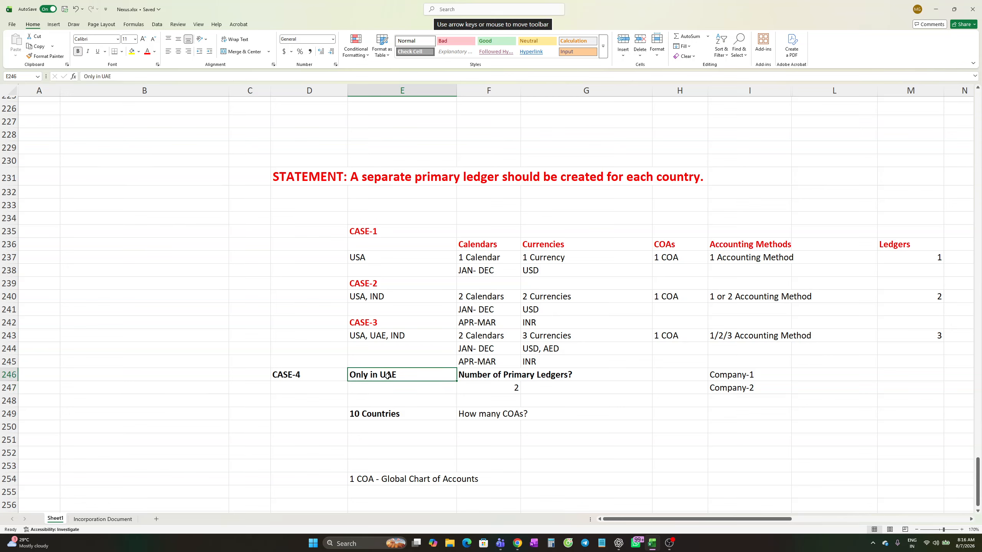
{"action": "left_click", "coordinate": [516, 387]}
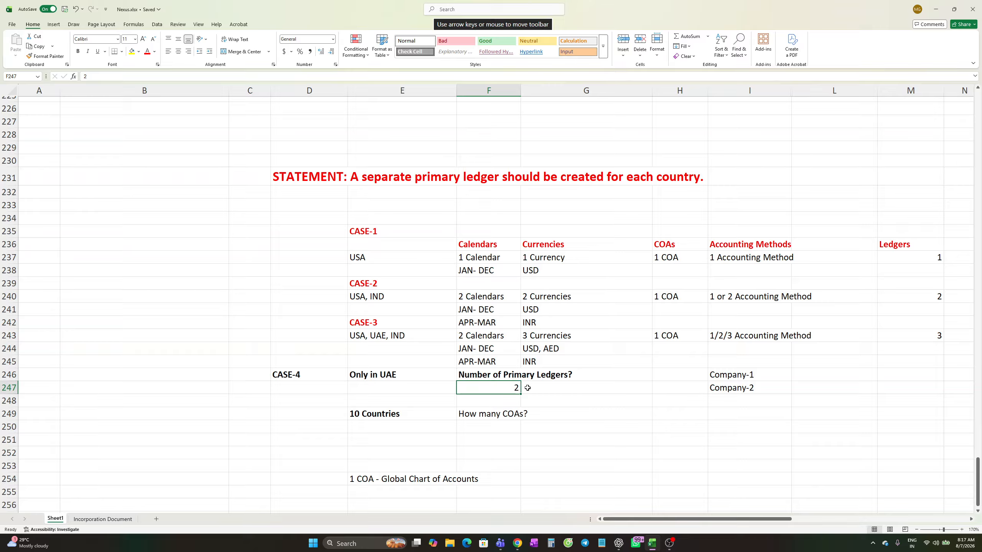
{"action": "key", "text": "BackSpace"}
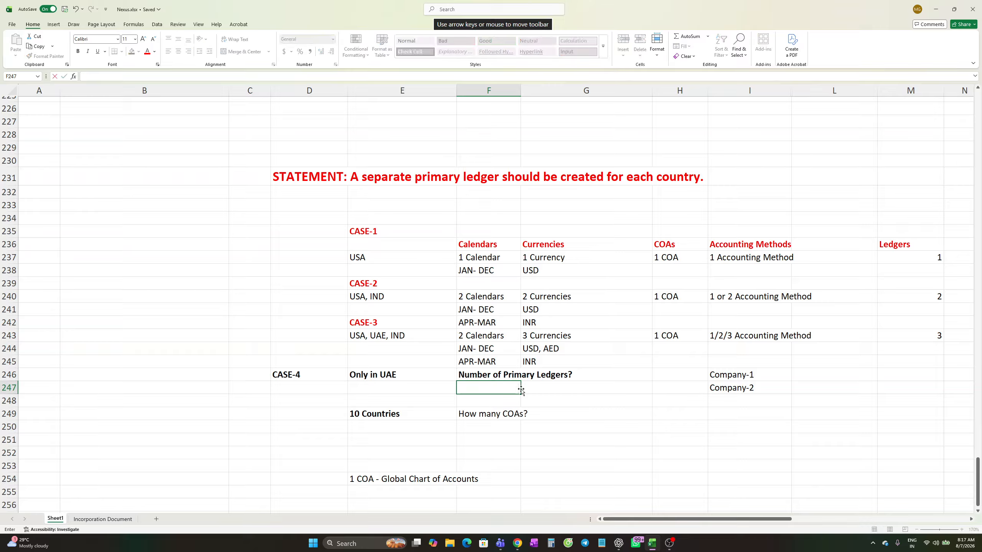
{"action": "left_click", "coordinate": [548, 391]}
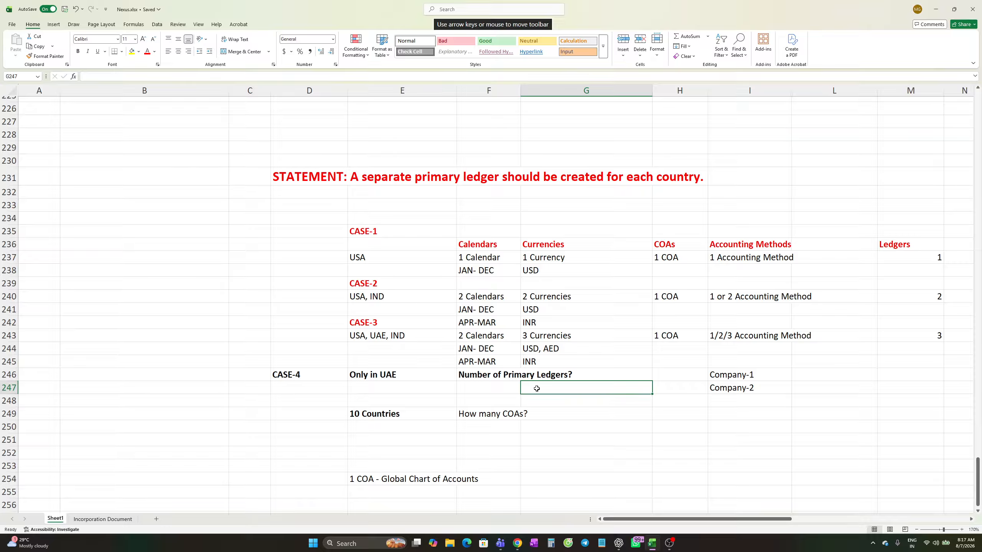
{"action": "left_click", "coordinate": [797, 375]}
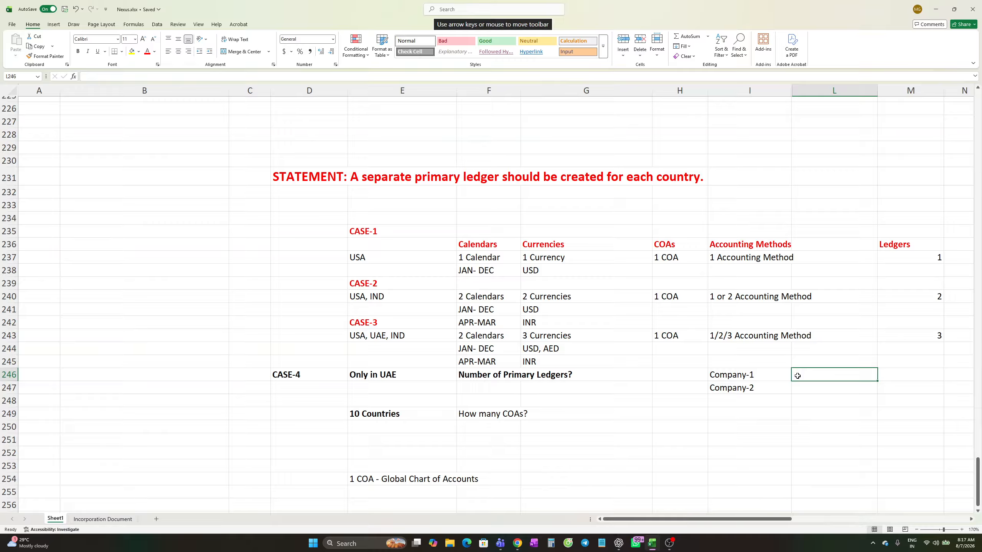
{"action": "left_click", "coordinate": [745, 386]}
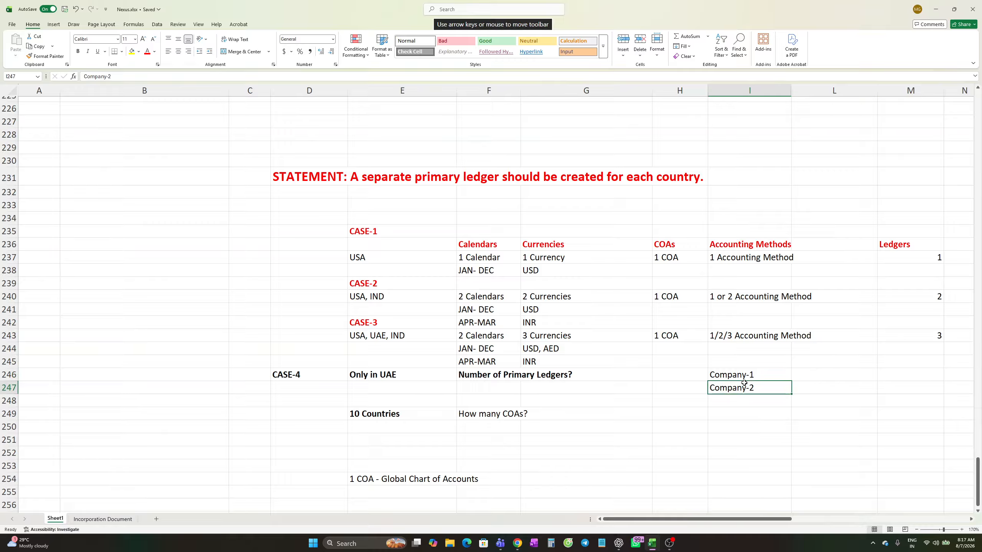
{"action": "left_click", "coordinate": [742, 378]}
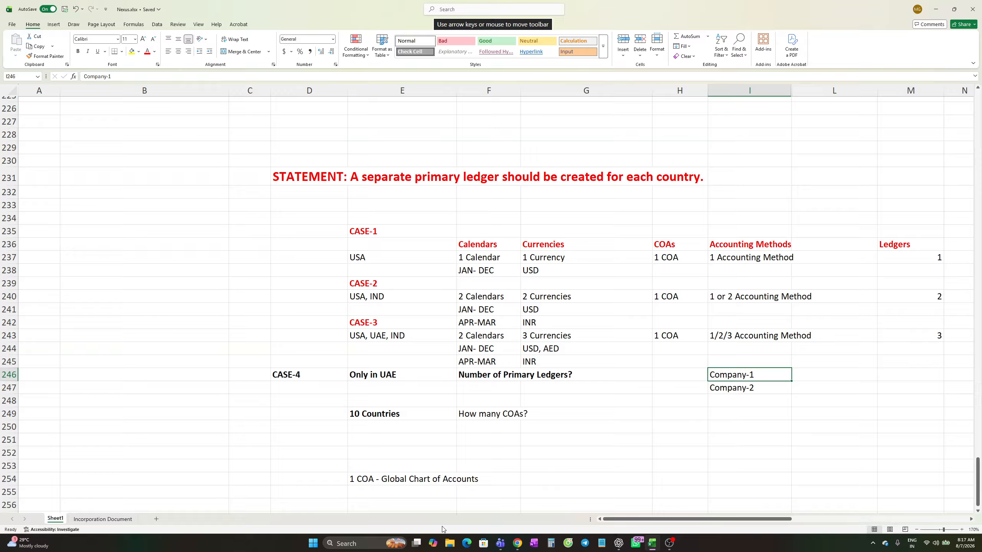
Step: Clear the "1 COA - Global Chart of Accounts" note in cell E254
{"action": "left_click", "coordinate": [352, 479]}
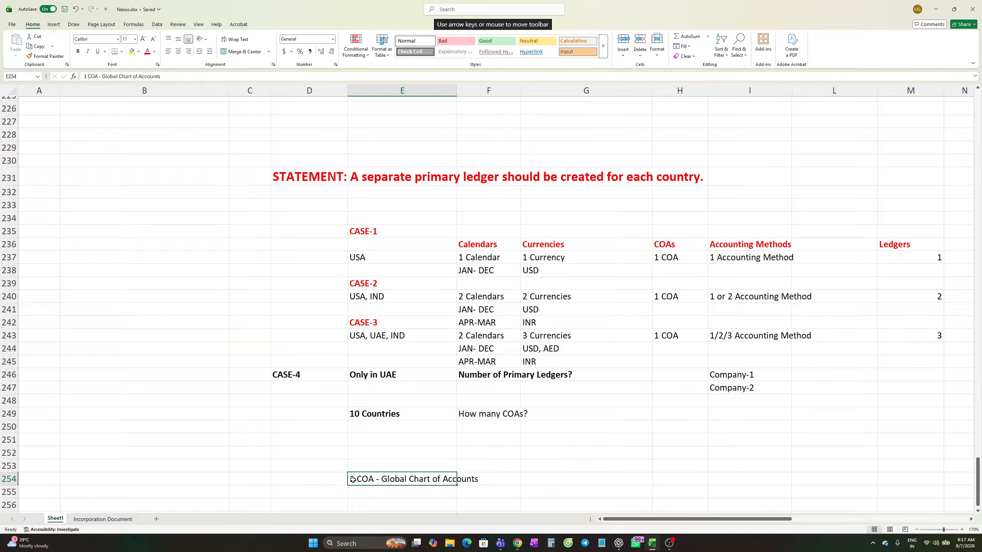
{"action": "key", "text": "BackSpace"}
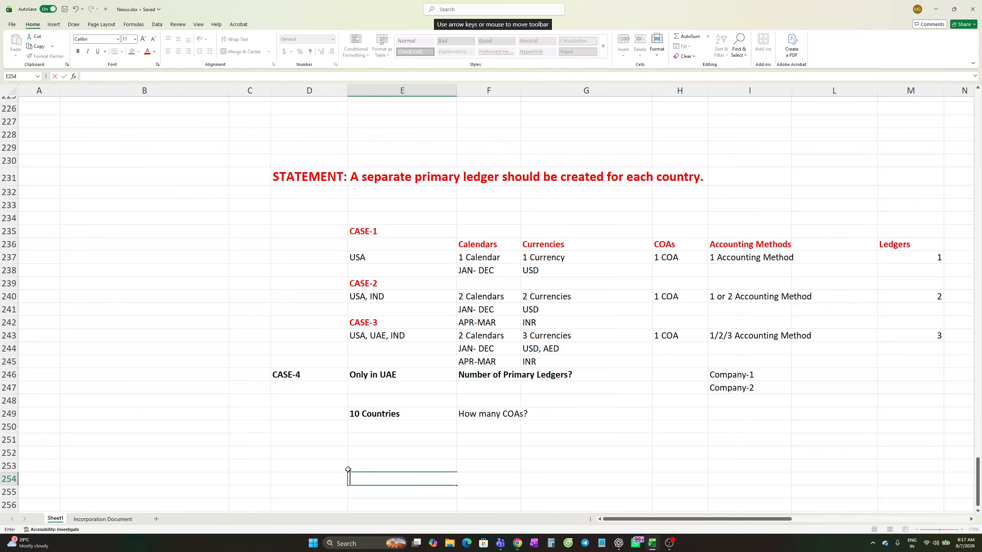
Step: Enter "ITC" in cell I249 and "COA" in cell L249, in the "10 Countries" row
{"action": "left_click", "coordinate": [730, 414]}
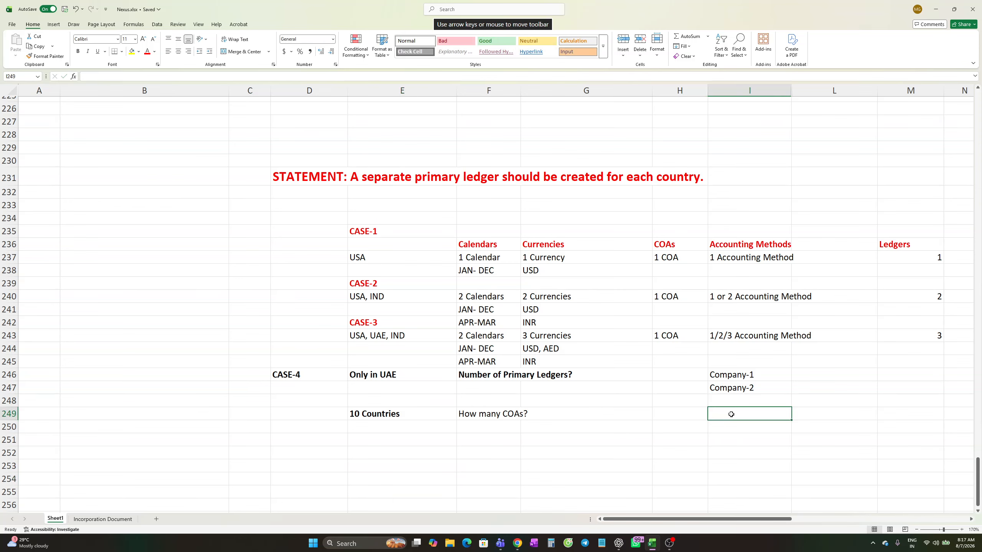
{"action": "type", "text": "I"}
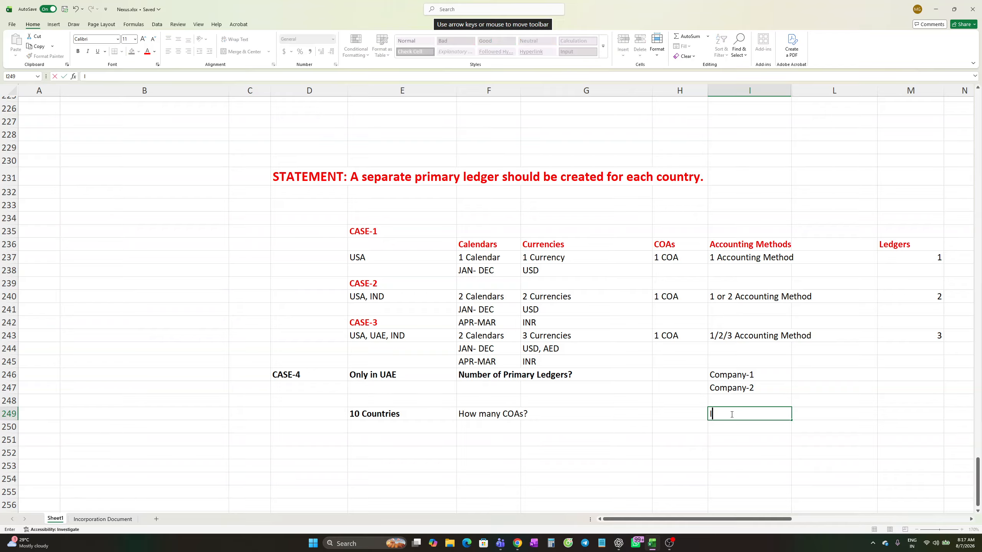
{"action": "type", "text": "TC"}
{"action": "key", "text": "Return"}
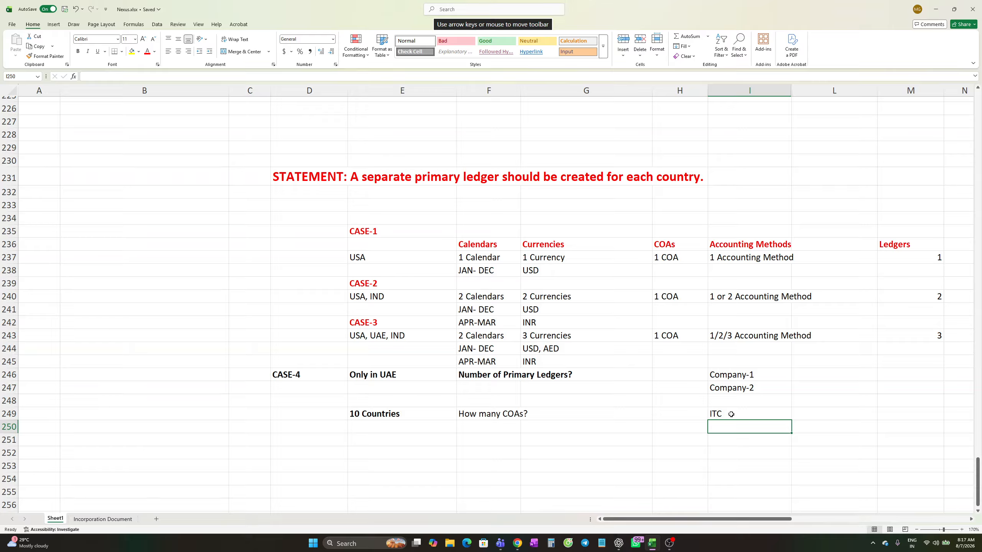
{"action": "left_click", "coordinate": [731, 413]}
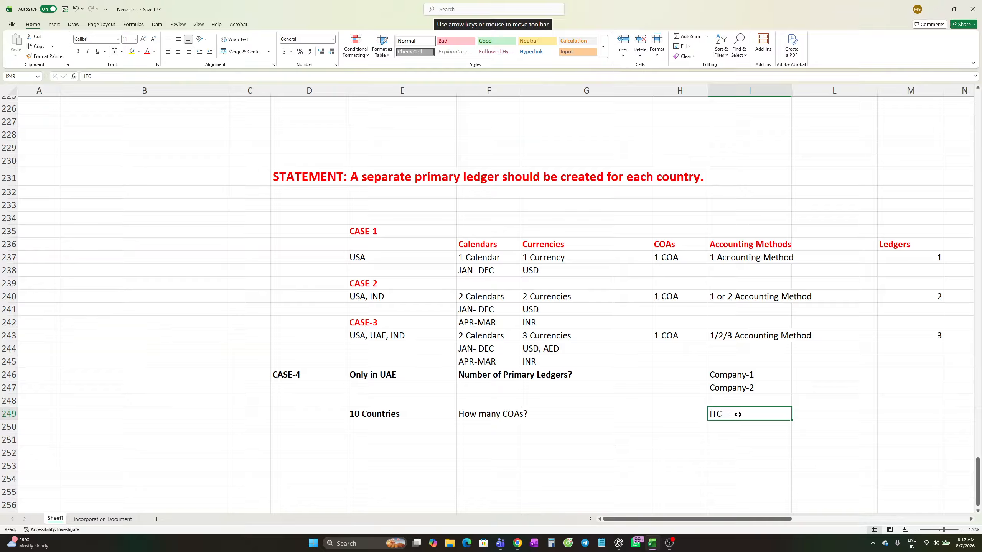
{"action": "left_click", "coordinate": [813, 414]}
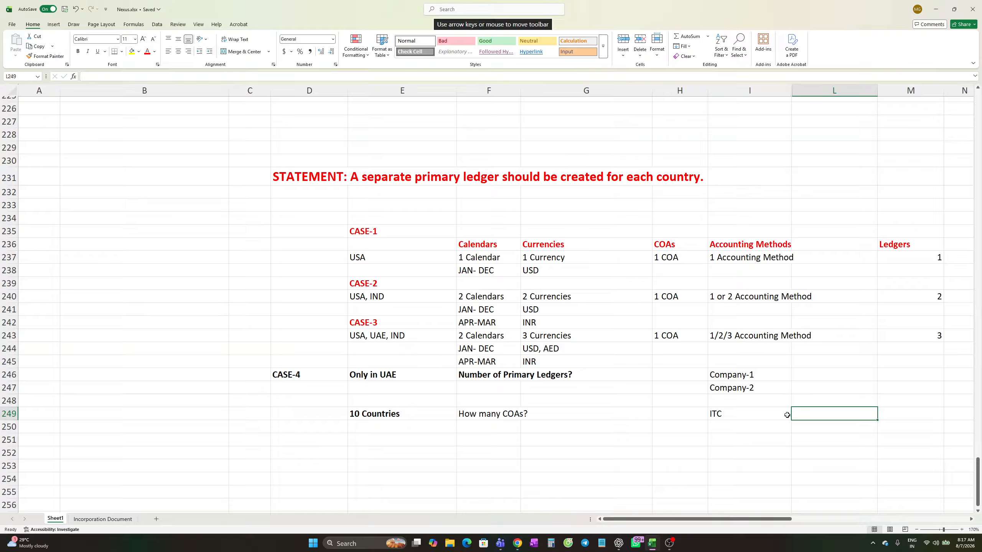
{"action": "left_click", "coordinate": [760, 422]}
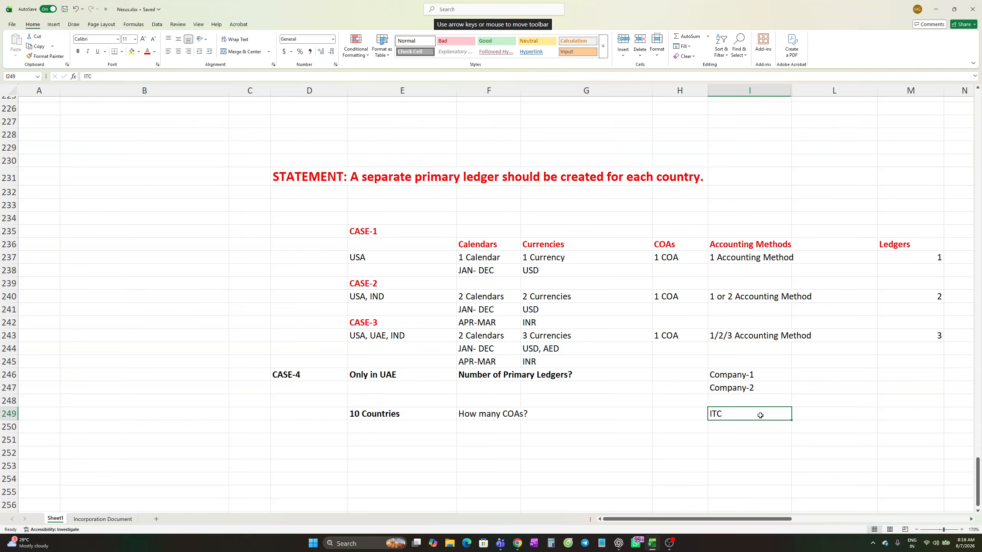
{"action": "left_click", "coordinate": [801, 416]}
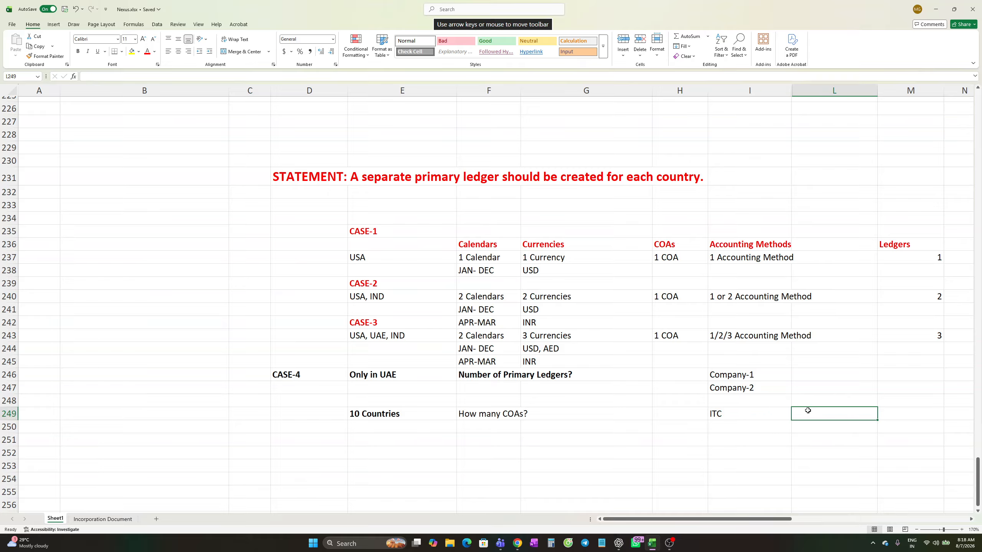
{"action": "type", "text": "COA"}
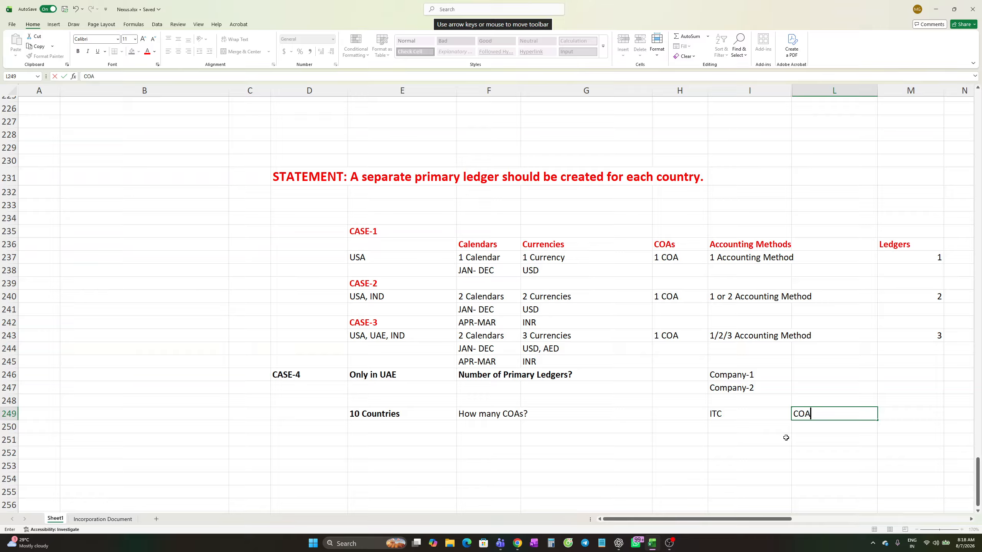
{"action": "left_click", "coordinate": [815, 426]}
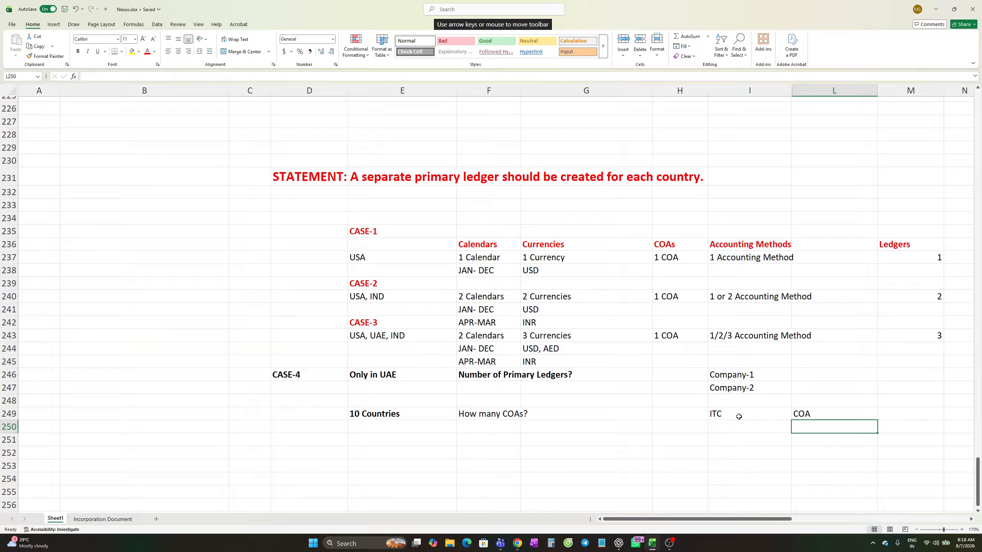
Step: Add "ITC HOTELS" in cell I250 with the value 6 in L250 under "COA"
{"action": "left_click", "coordinate": [729, 425]}
{"action": "type", "text": "ITC"}
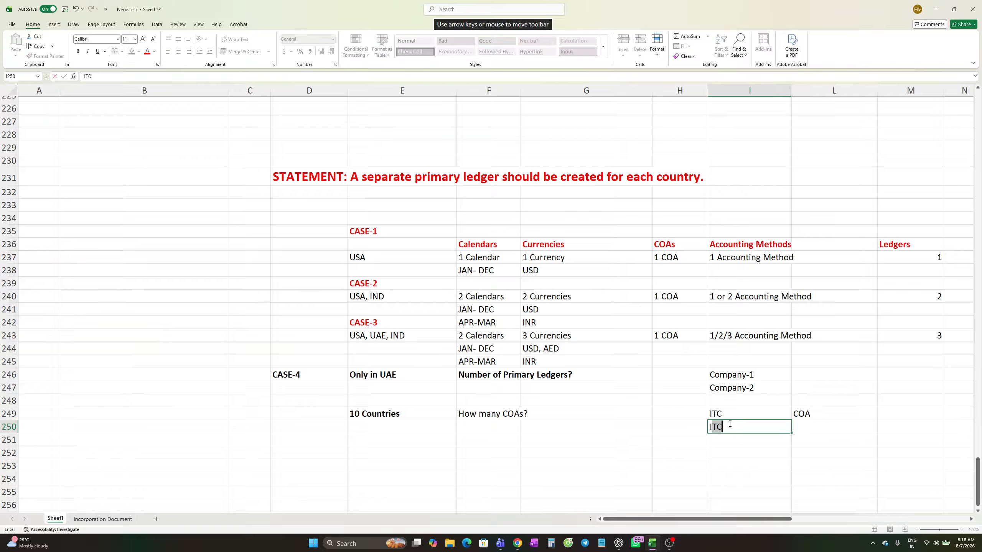
{"action": "type", "text": " HOTELS"}
{"action": "left_click", "coordinate": [818, 426]}
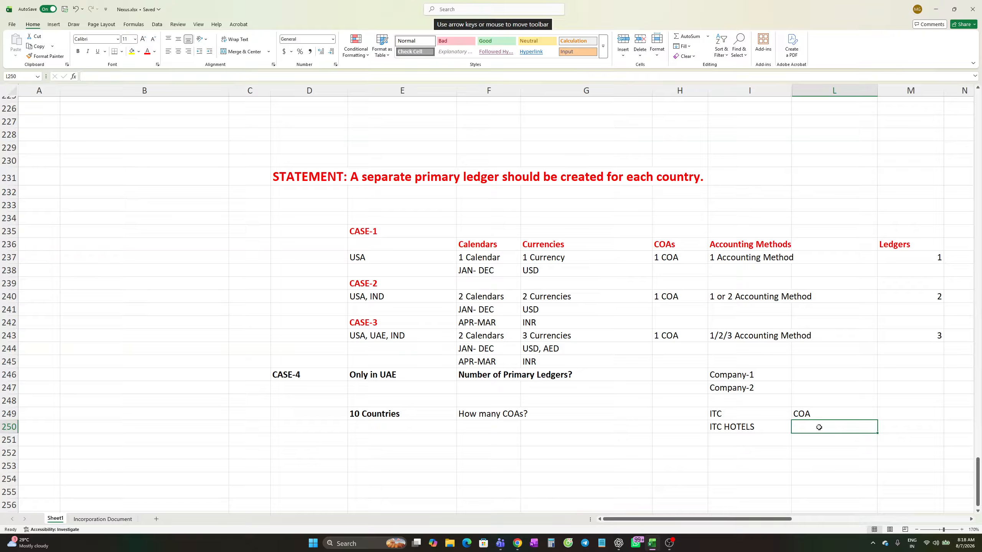
{"action": "type", "text": "6"}
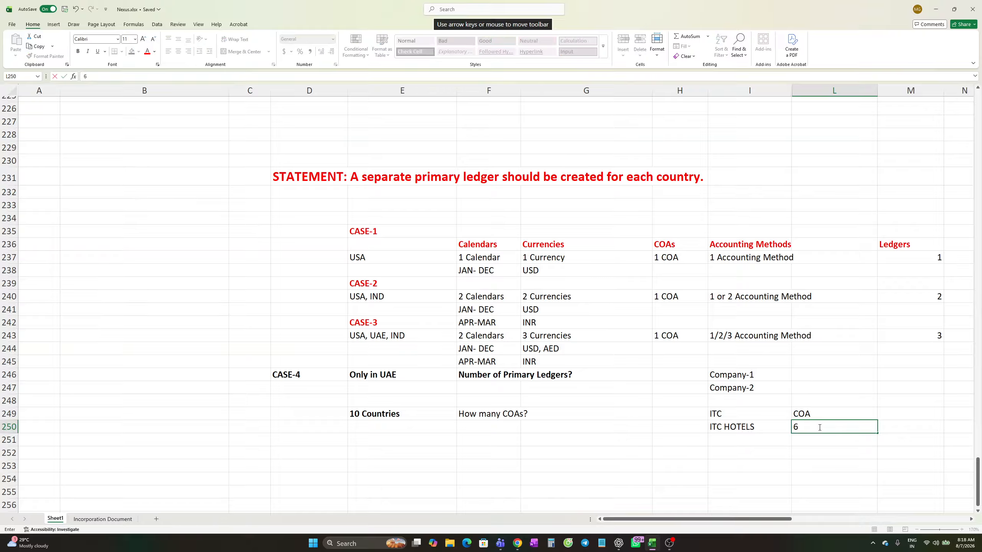
Step: Add "ITC FOODS" in cell I251 with the value 9 in L251 under "COA"
{"action": "left_click", "coordinate": [728, 442]}
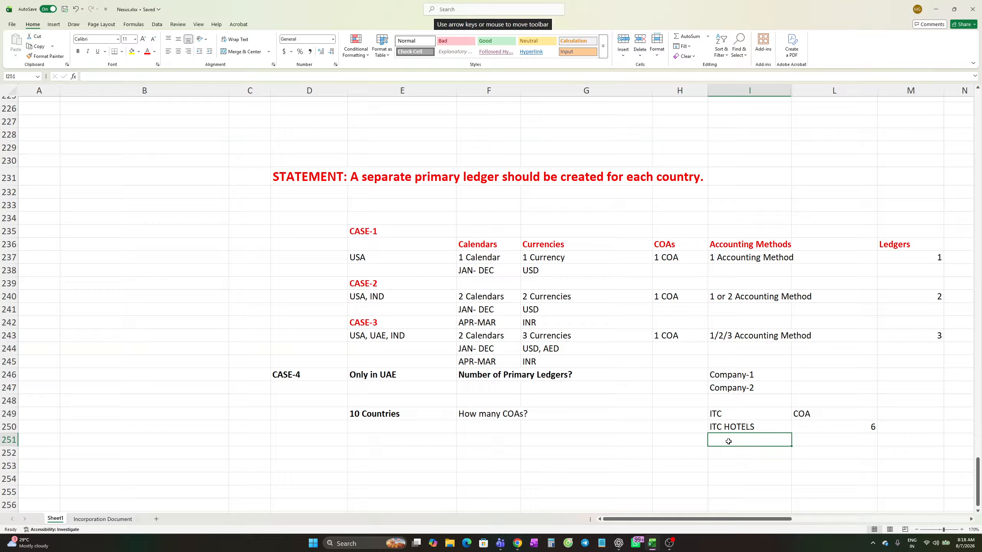
{"action": "type", "text": "ITC "}
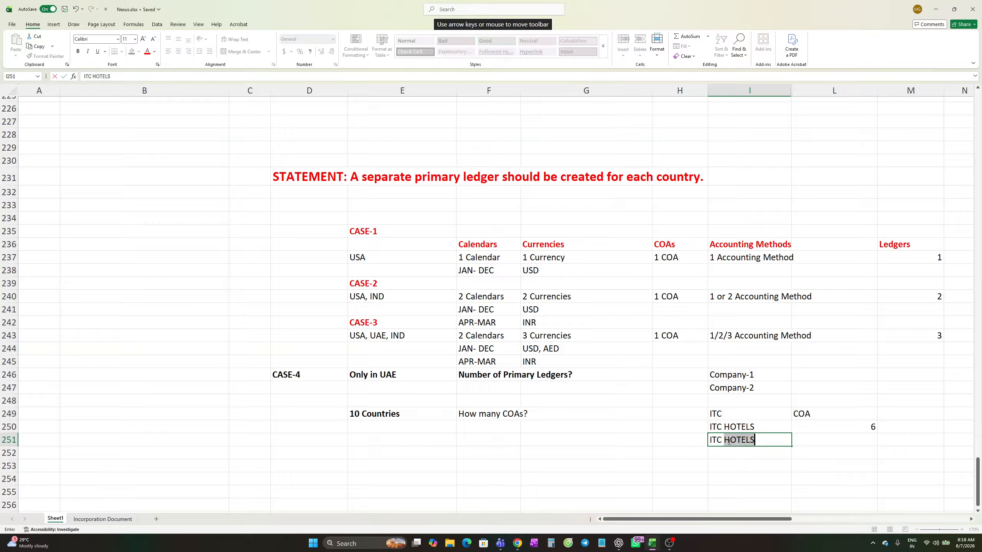
{"action": "type", "text": "FOODS"}
{"action": "left_click", "coordinate": [858, 440]}
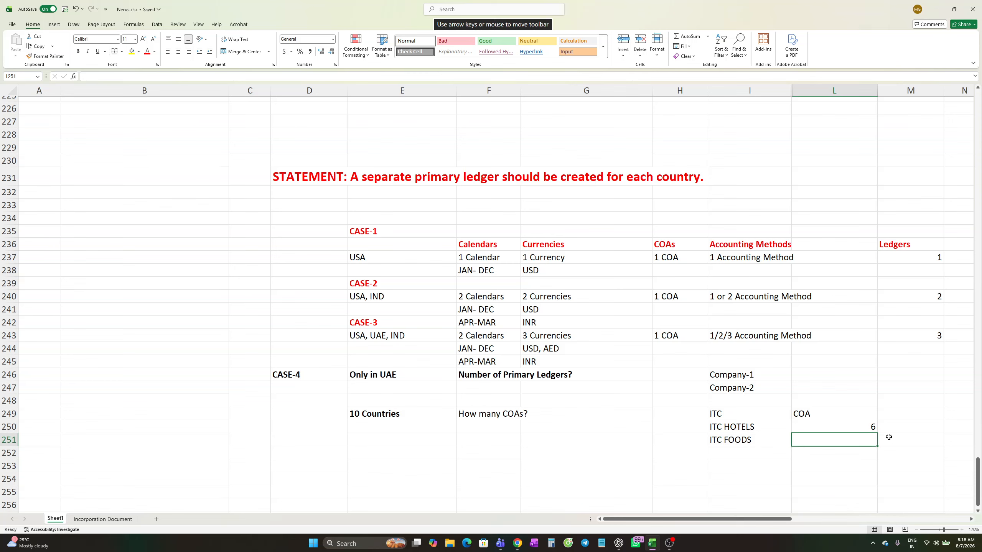
{"action": "type", "text": "9"}
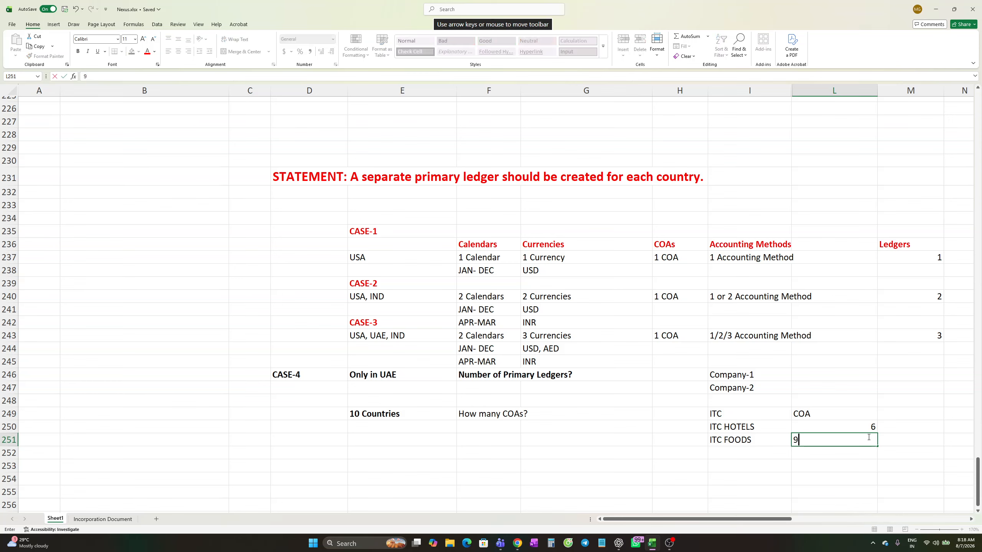
{"action": "left_click", "coordinate": [748, 464]}
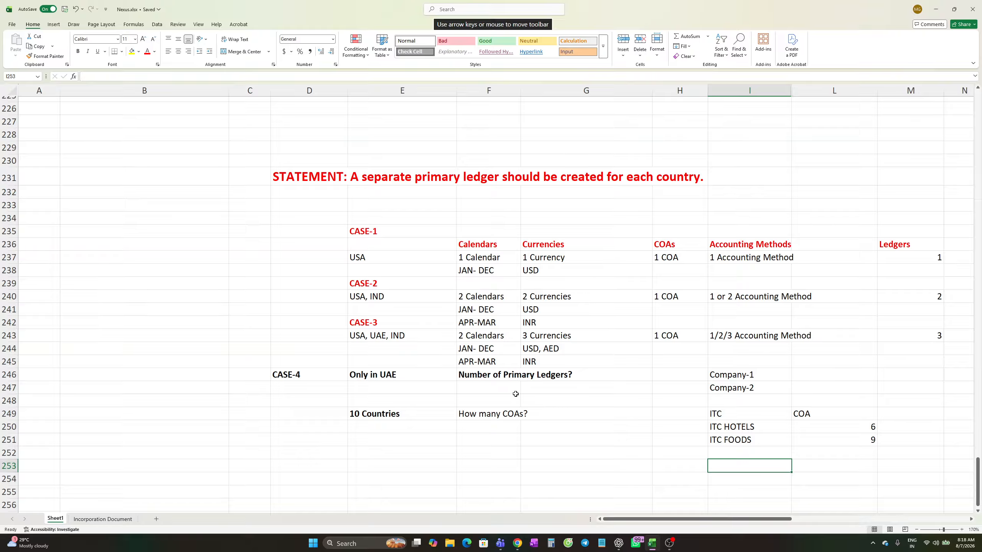
Step: Enter 2 as the CASE-4 ledger count in cell M246
{"action": "left_click", "coordinate": [815, 375]}
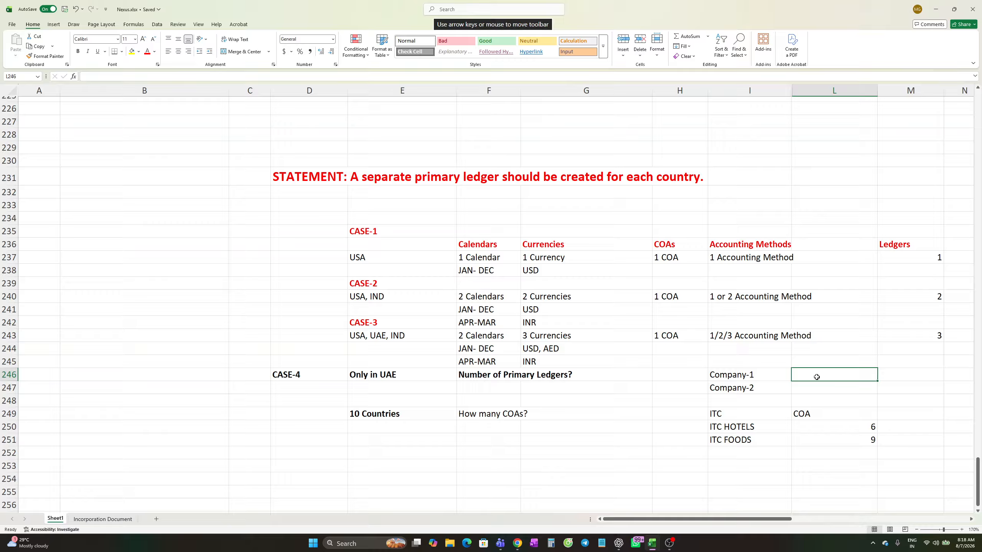
{"action": "left_click", "coordinate": [927, 374]}
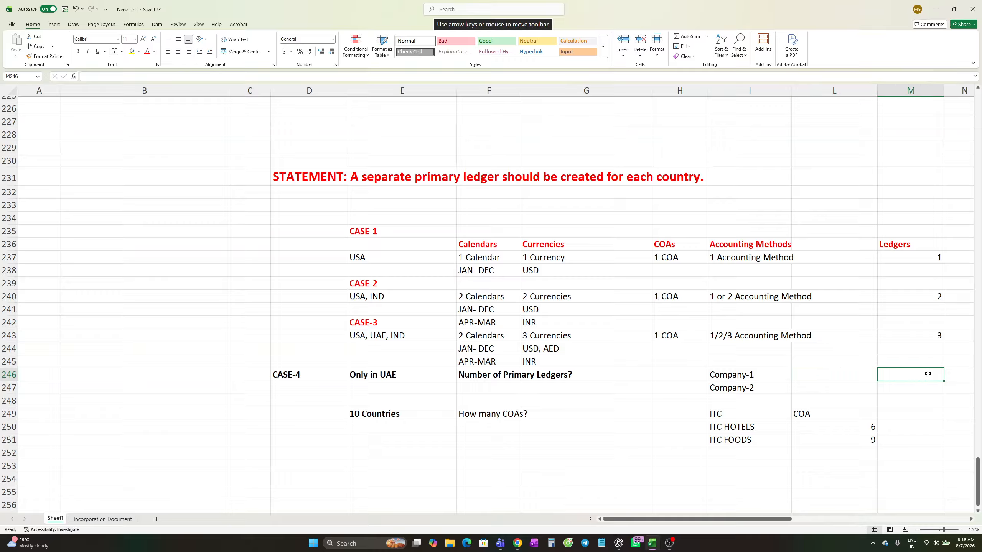
{"action": "type", "text": "2"}
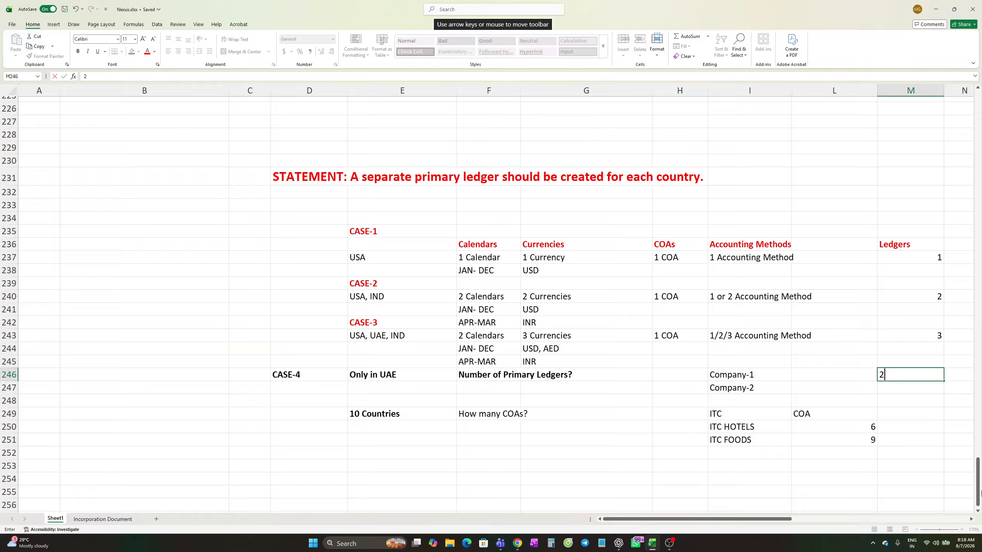
{"action": "key", "text": "Return"}
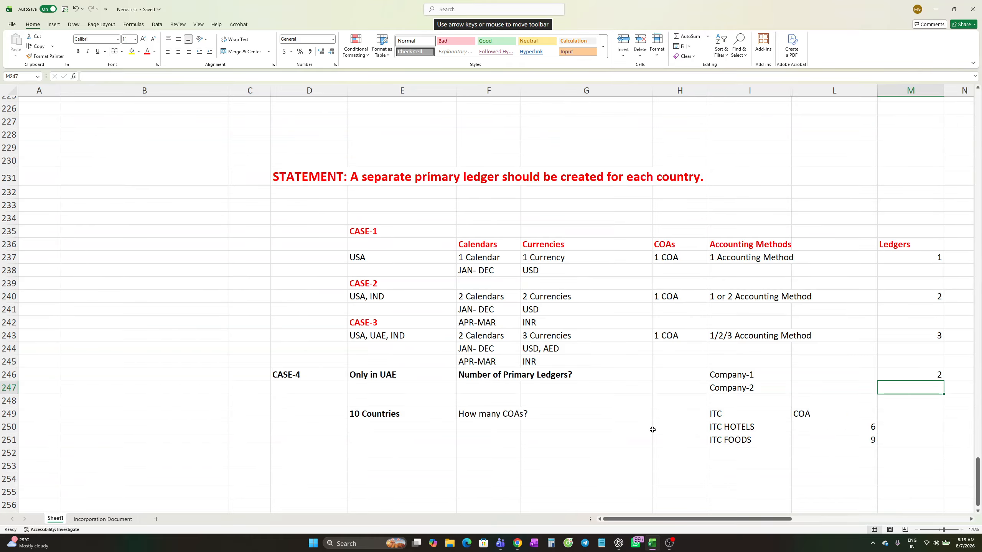
Step: Enter the label "CASE-5" in cell D249, beside "10 Countries", and make it bold
{"action": "scroll", "coordinate": [579, 435], "scroll_direction": "down", "scroll_amount": 3}
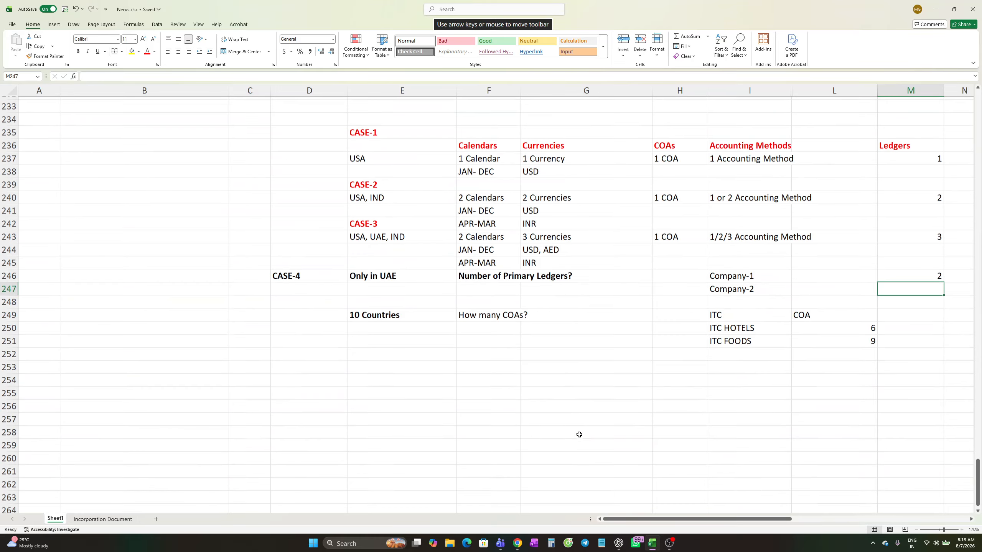
{"action": "scroll", "coordinate": [579, 435], "scroll_direction": "up", "scroll_amount": 3}
{"action": "scroll", "coordinate": [579, 435], "scroll_direction": "down", "scroll_amount": 3}
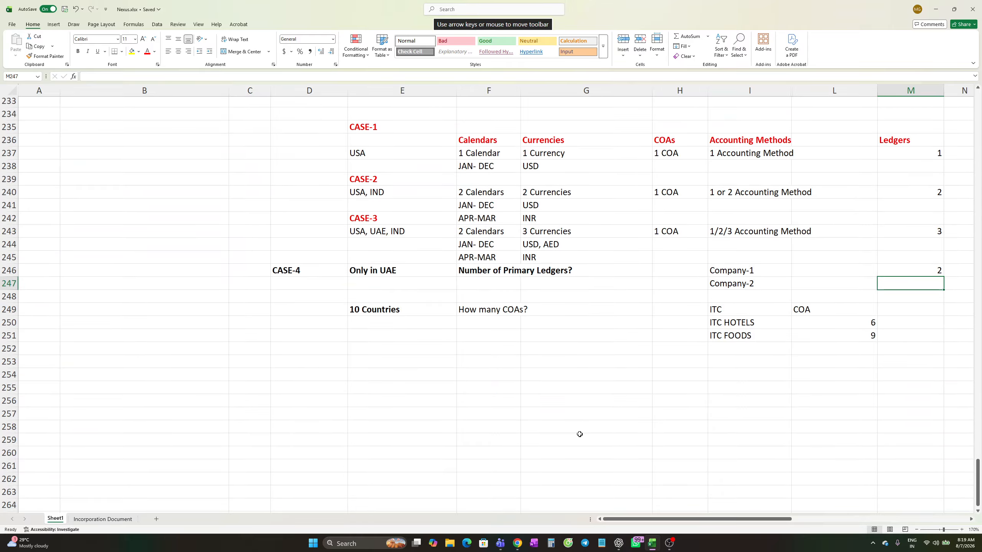
{"action": "left_click", "coordinate": [470, 312]}
{"action": "left_click", "coordinate": [304, 309]}
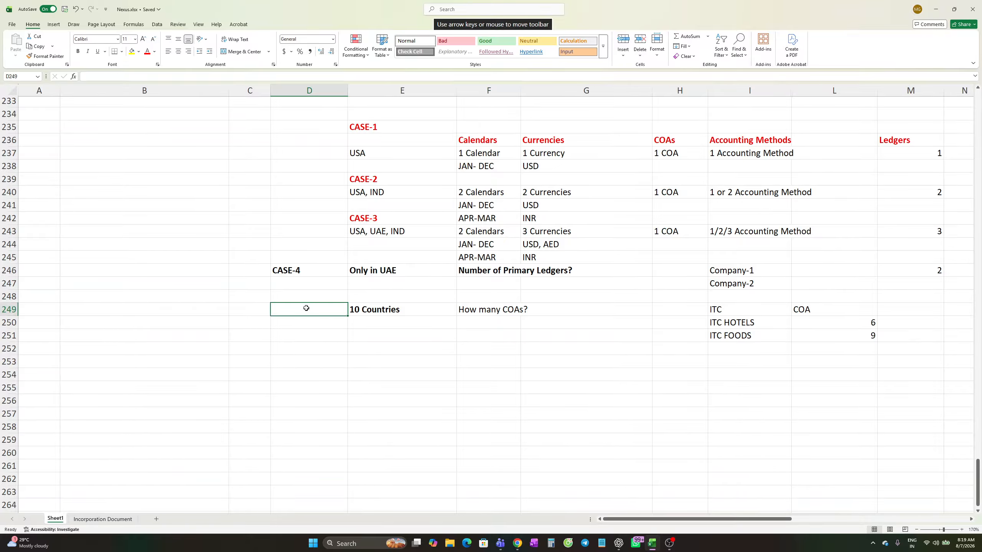
{"action": "type", "text": "CASE"}
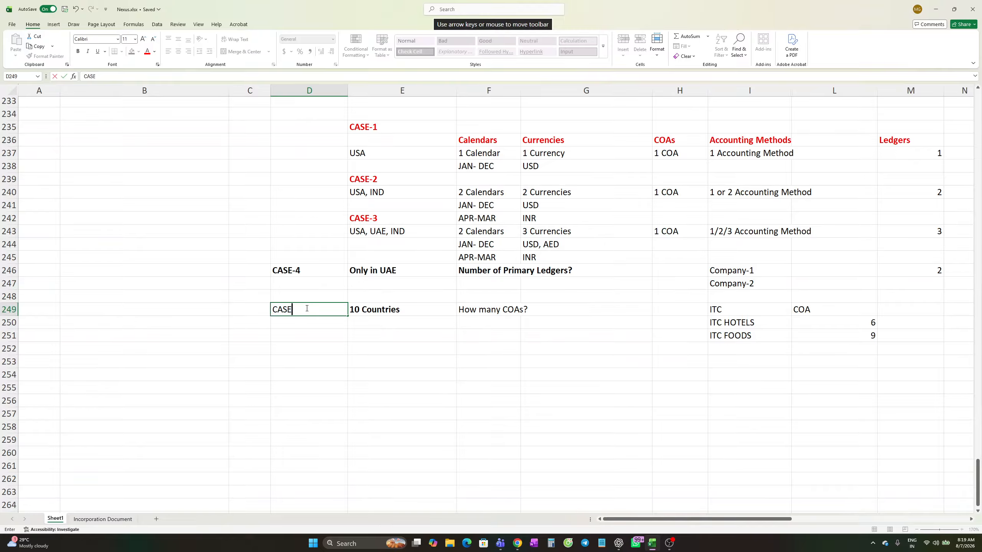
{"action": "type", "text": "-5"}
{"action": "key", "text": "Return"}
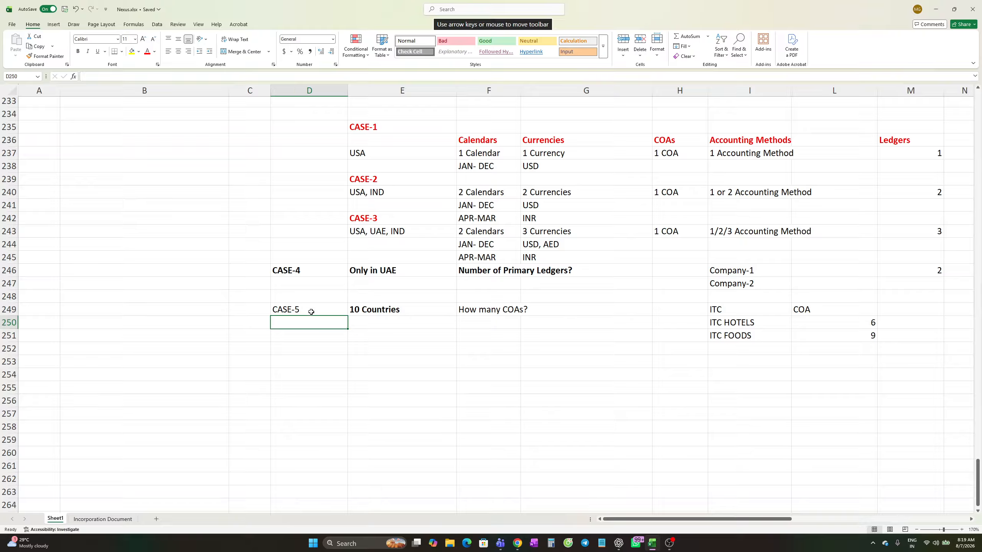
{"action": "left_click", "coordinate": [312, 309]}
{"action": "key", "text": "ctrl+b"}
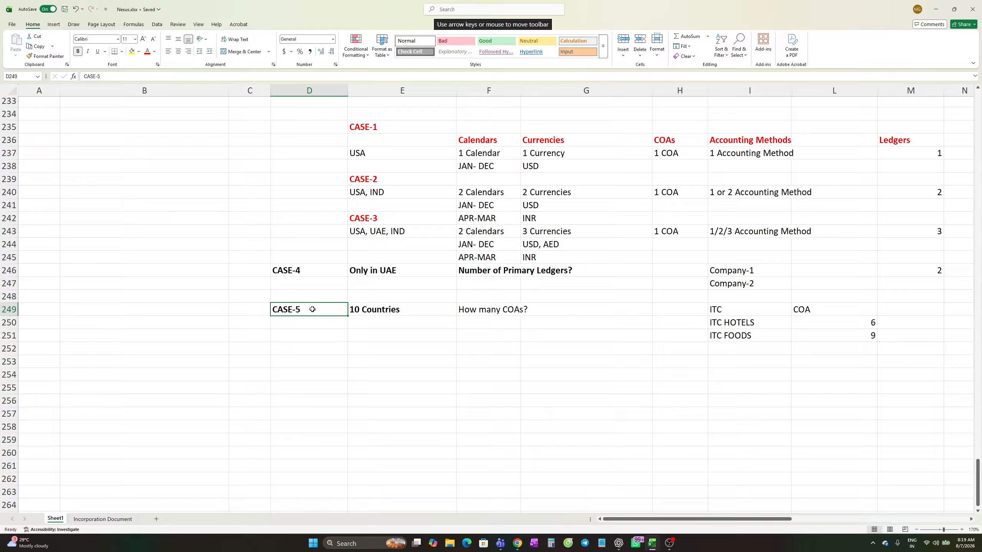
{"action": "left_click", "coordinate": [296, 323]}
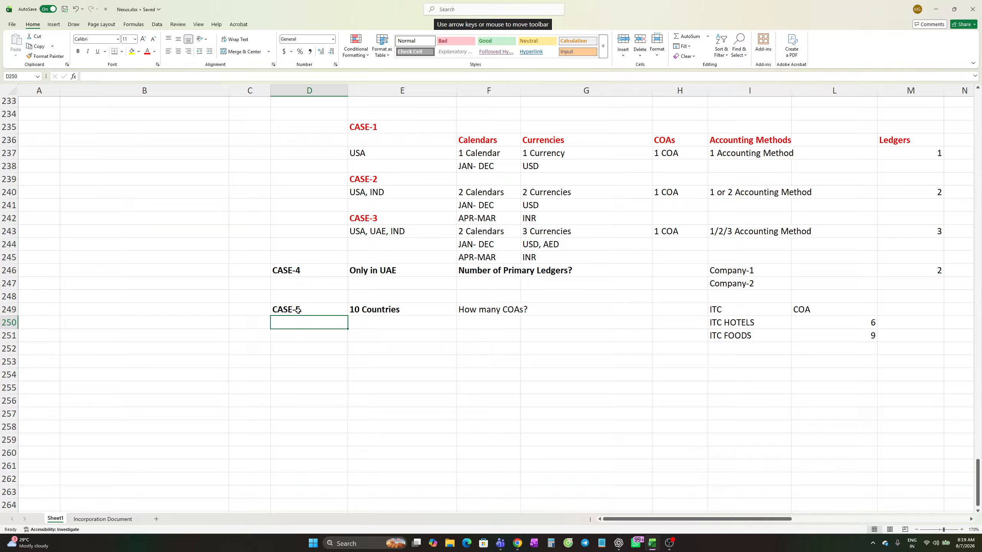
{"action": "left_click", "coordinate": [298, 309]}
{"action": "left_click", "coordinate": [374, 326]}
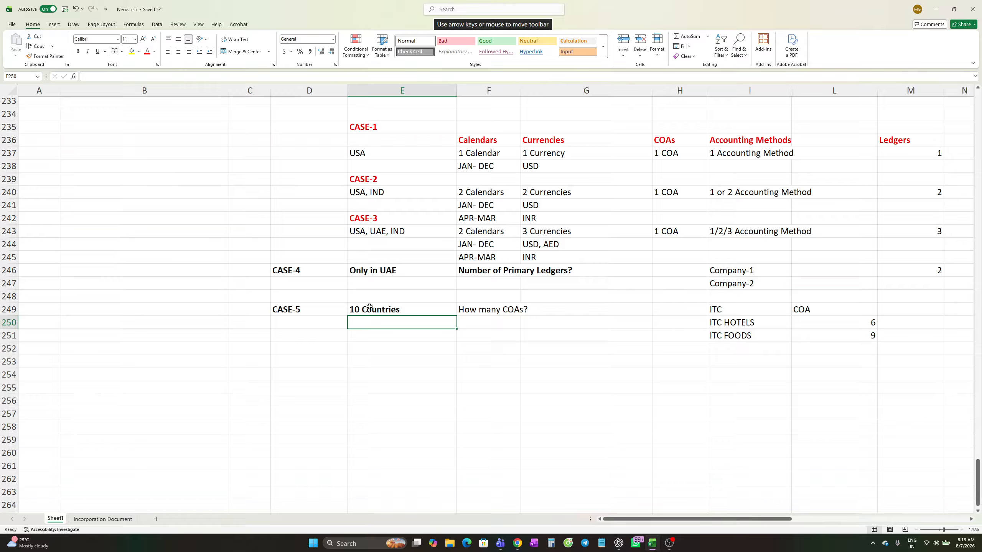
{"action": "left_click", "coordinate": [375, 296]}
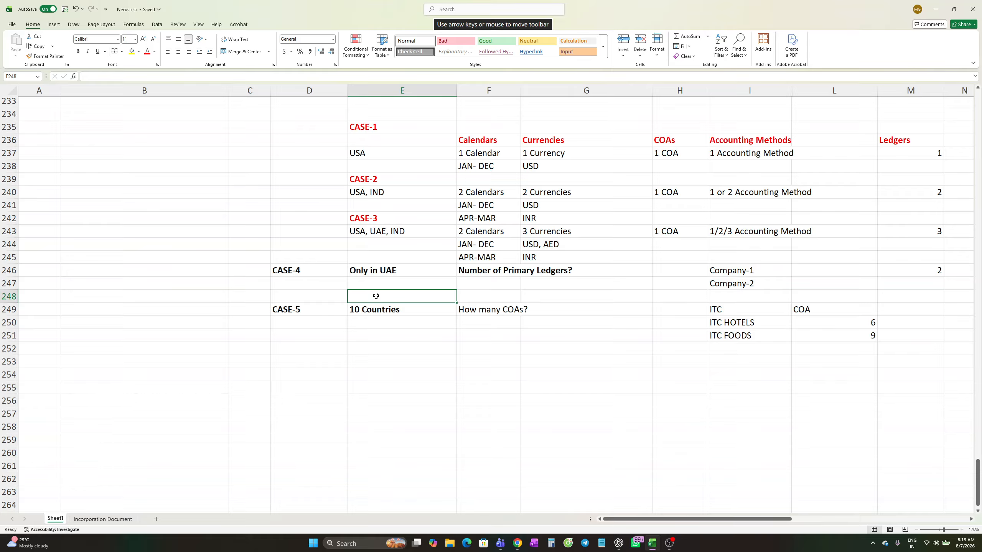
Step: Replace the question in cell F249, beside "10 Countries", with "1 COA"
{"action": "left_click", "coordinate": [469, 313]}
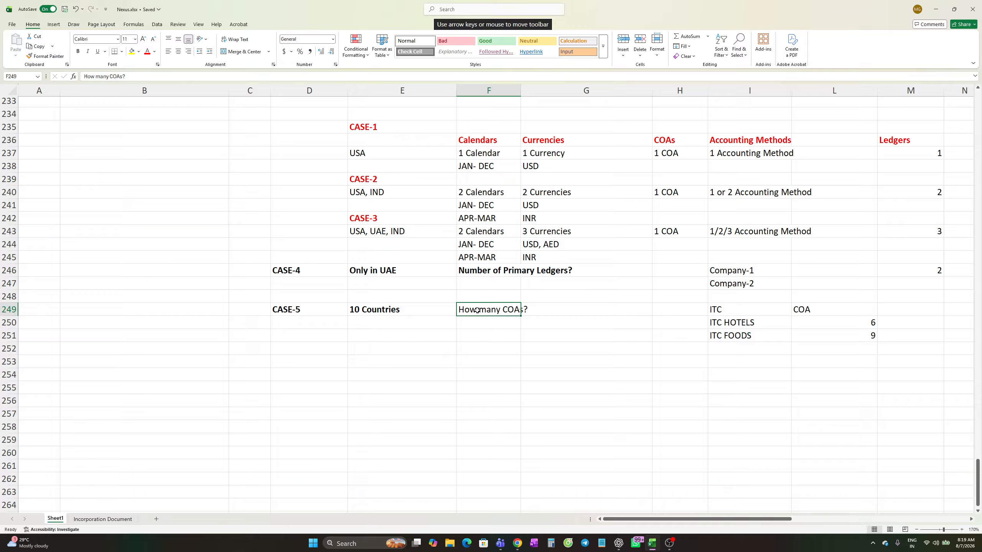
{"action": "key", "text": "BackSpace"}
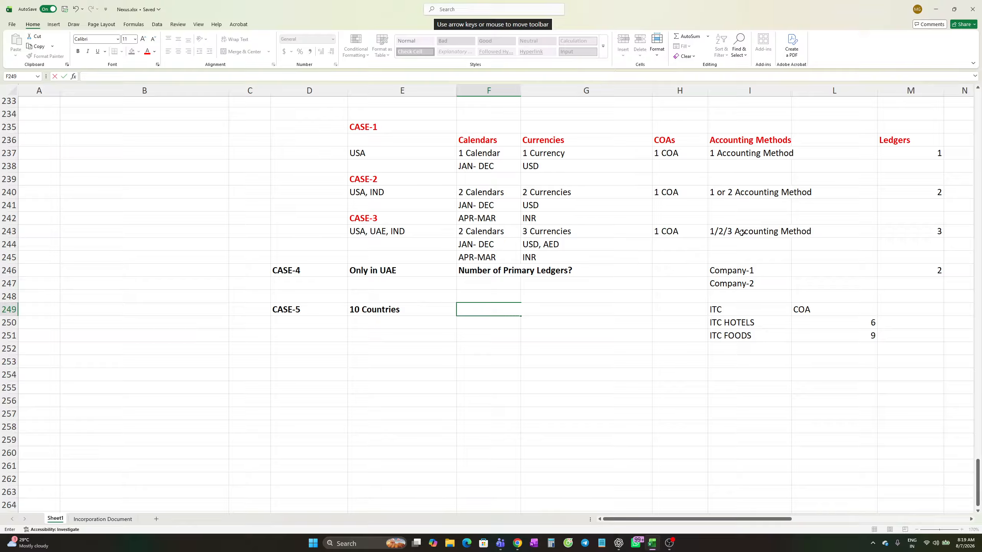
{"action": "left_click", "coordinate": [514, 347]}
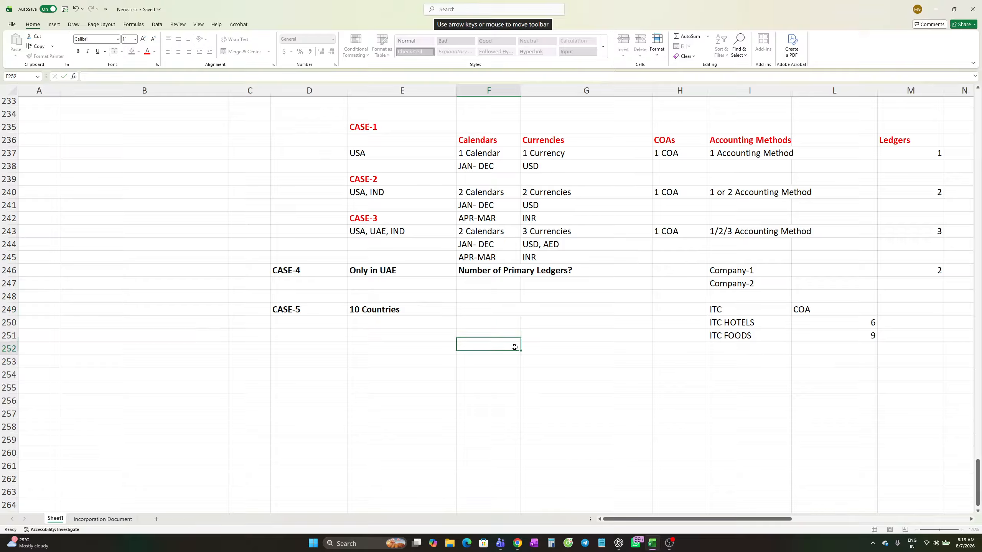
{"action": "left_click", "coordinate": [387, 311]}
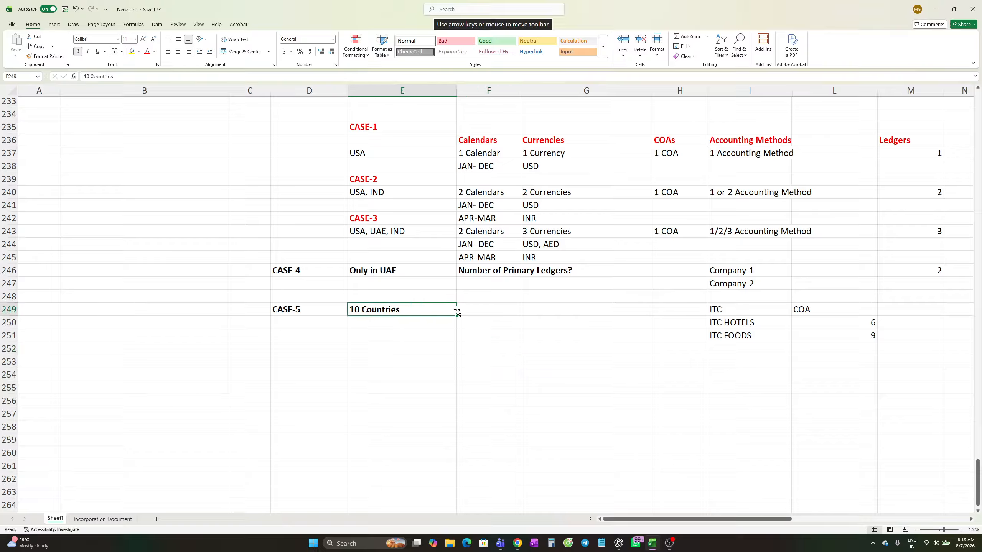
{"action": "left_click", "coordinate": [474, 310]}
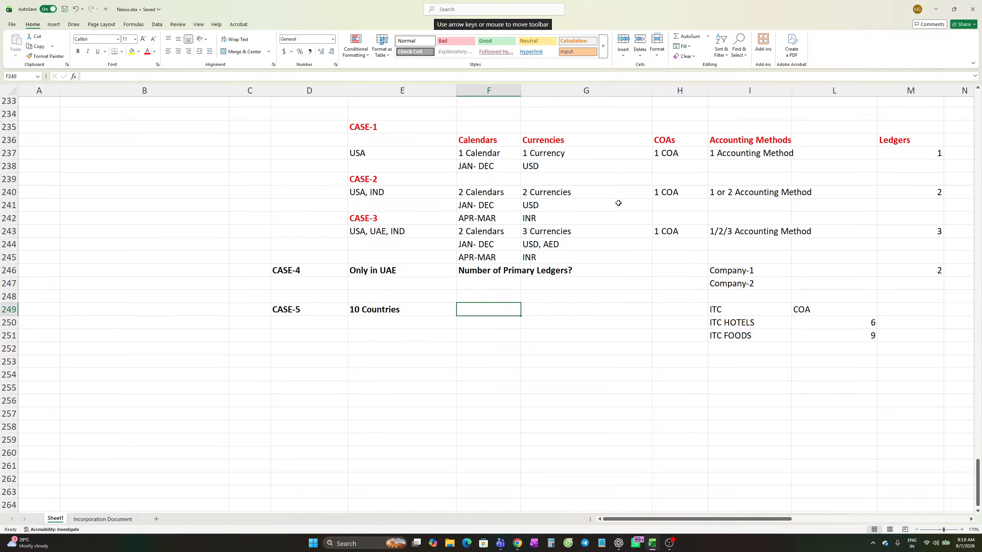
{"action": "scroll", "coordinate": [519, 266], "scroll_direction": "up", "scroll_amount": 2}
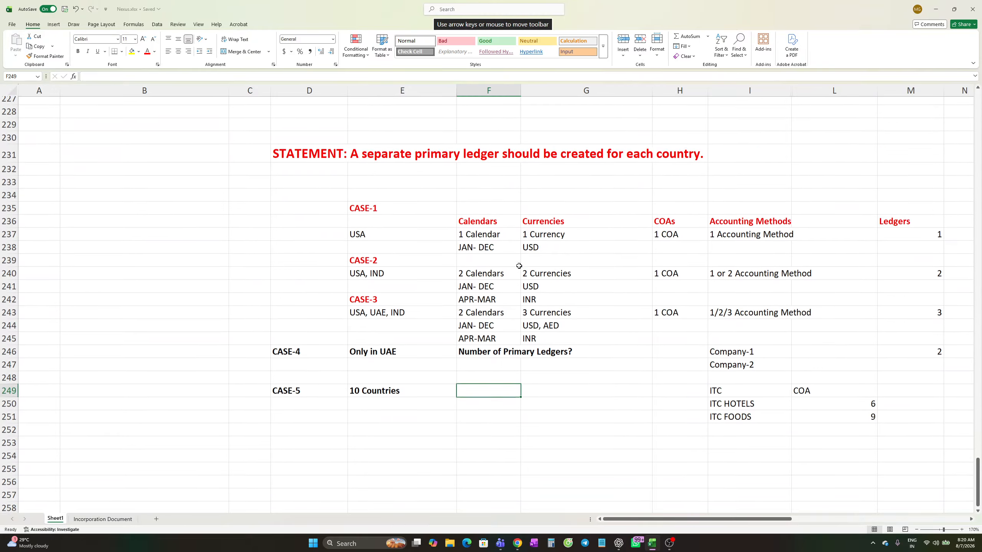
{"action": "scroll", "coordinate": [519, 266], "scroll_direction": "up", "scroll_amount": 1}
{"action": "scroll", "coordinate": [507, 308], "scroll_direction": "down", "scroll_amount": 3}
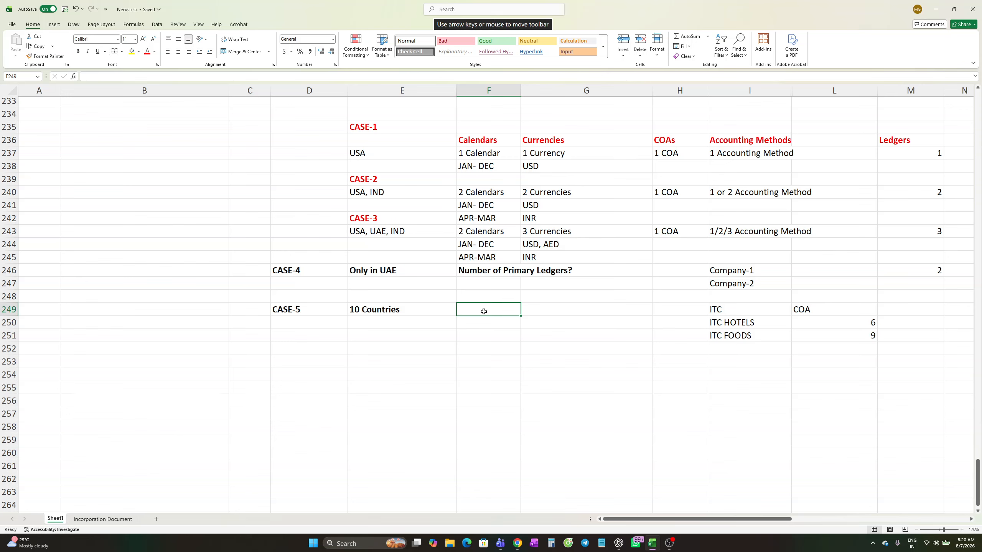
{"action": "type", "text": "1 C"}
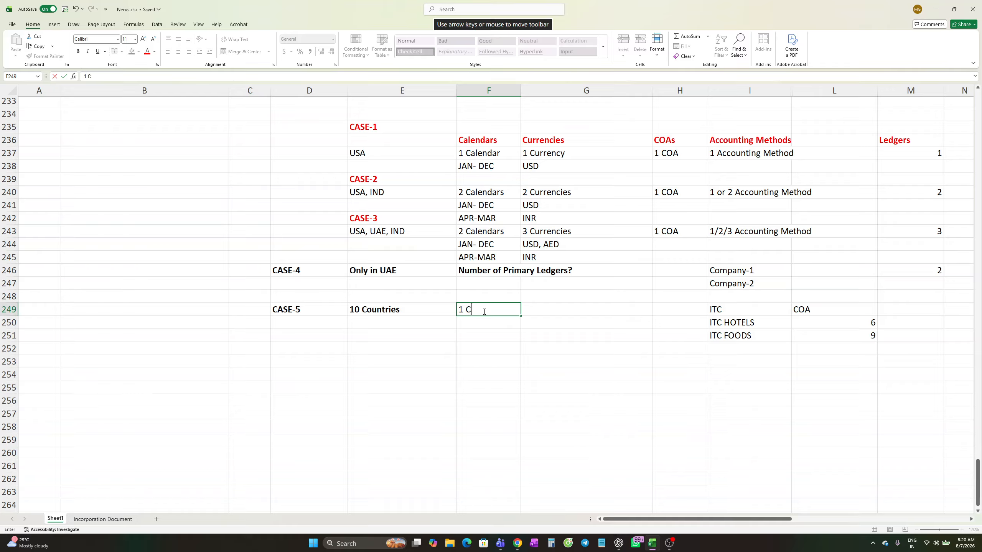
{"action": "type", "text": "OA"}
{"action": "key", "text": "Return"}
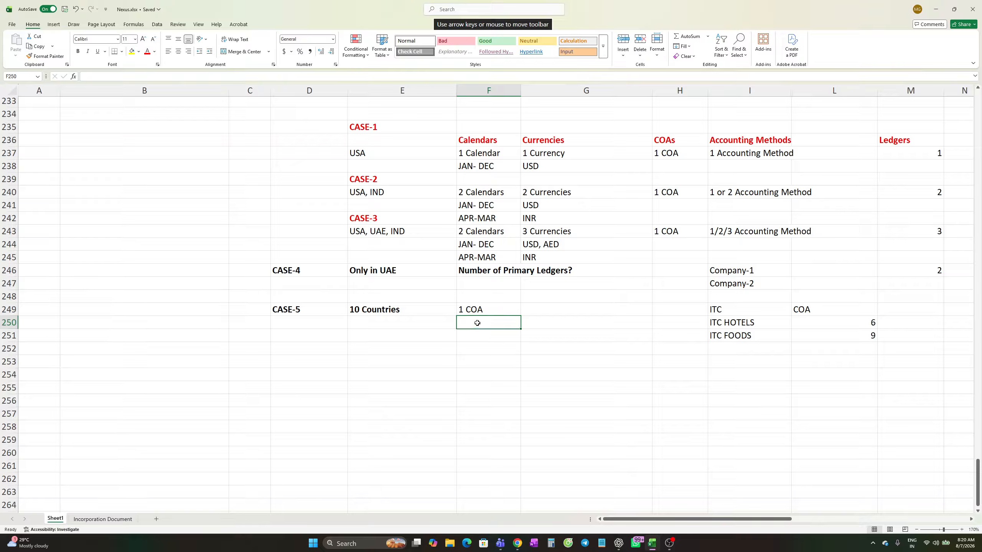
Step: Enter "GLOBAL COA" in cell F250, directly below "1 COA"
{"action": "type", "text": "GL"}
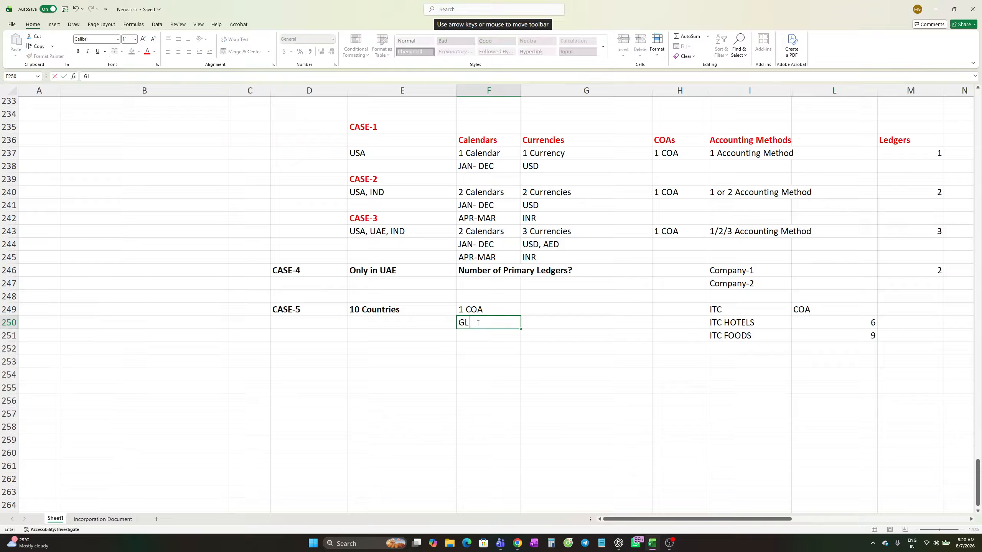
{"action": "type", "text": "OBAL CH"}
{"action": "key", "text": "BackSpace"}
{"action": "type", "text": "OA"}
{"action": "key", "text": "Return"}
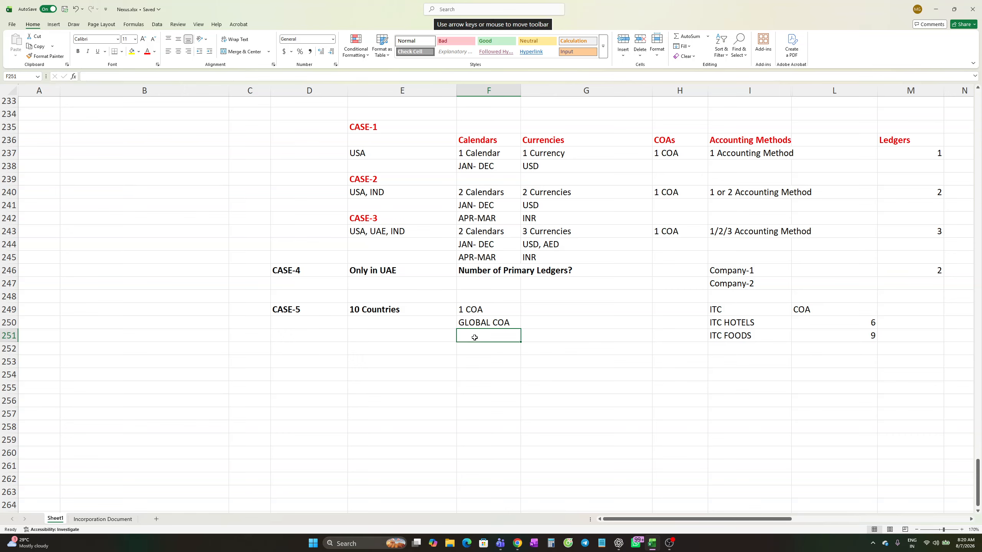
Step: Add the entries "C.CAL" in cell F251 and "C.CUR" in cell F252 below "GLOBAL COA"
{"action": "type", "text": "C"}
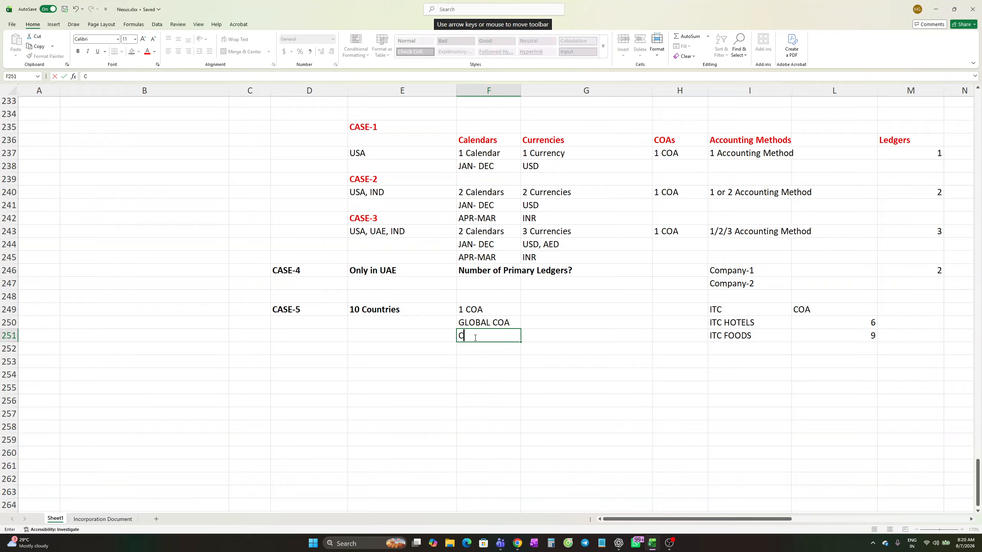
{"action": "type", "text": ".CAL"}
{"action": "key", "text": "Return"}
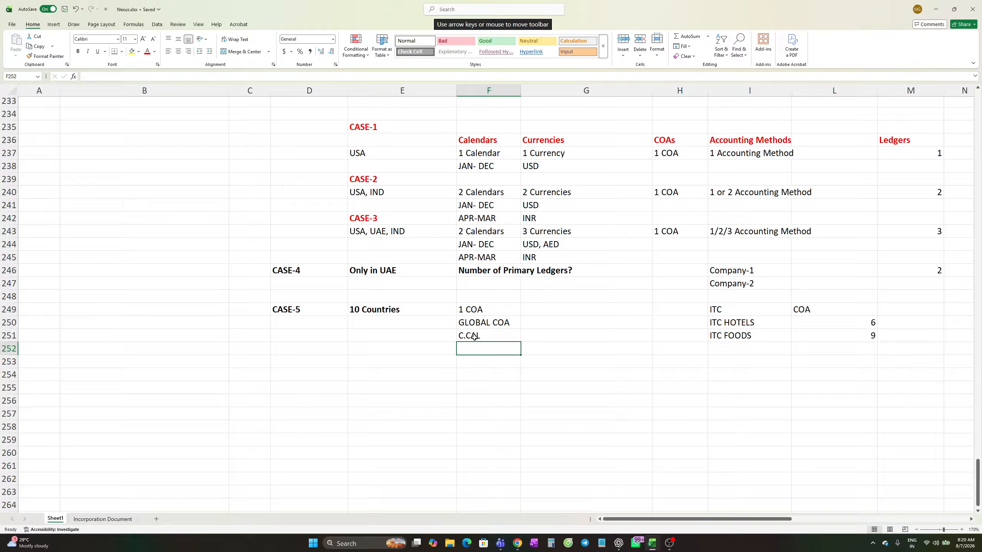
{"action": "type", "text": "C"}
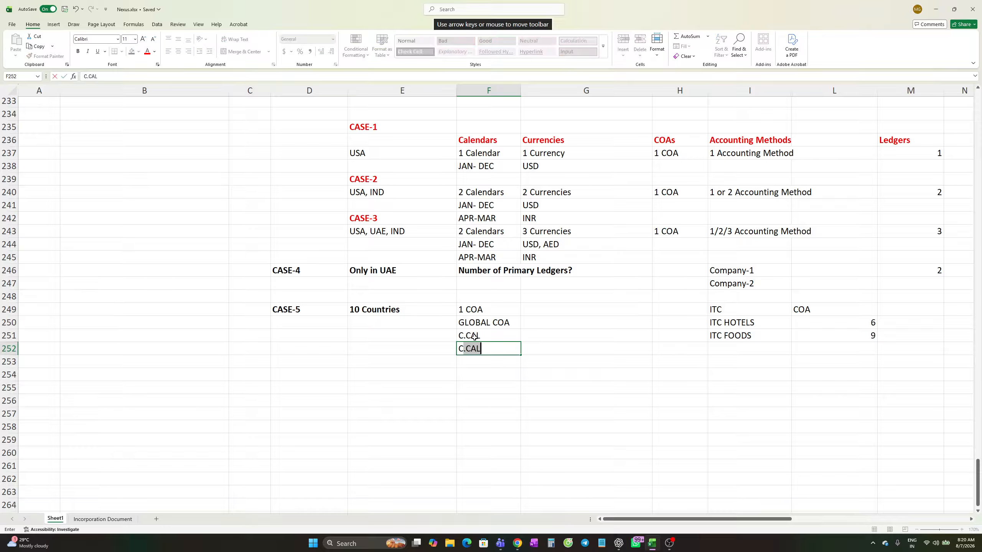
{"action": "type", "text": ".CUR"}
Step: Enter 1 in cell G249, beside "1 COA" in the CASE-5 row
{"action": "left_click", "coordinate": [566, 312]}
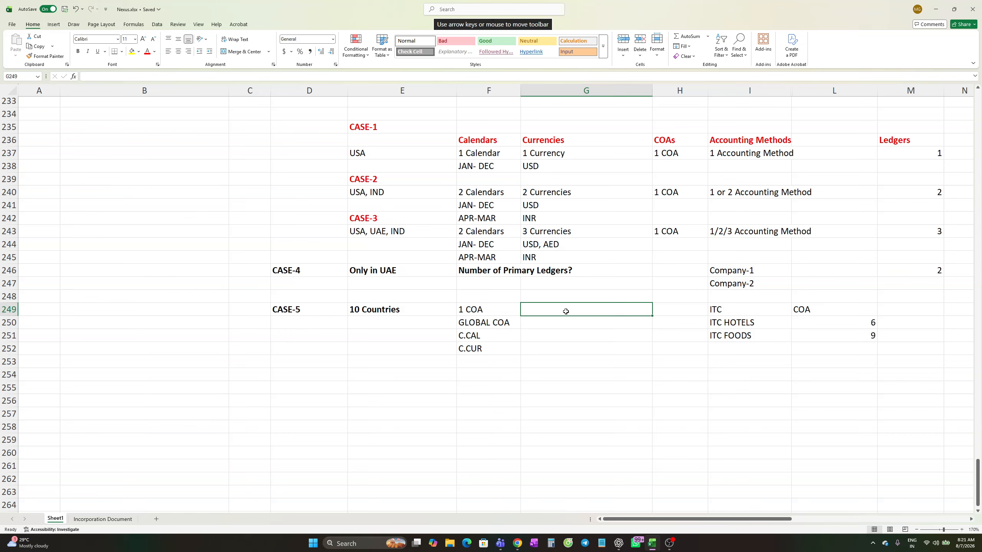
{"action": "type", "text": "1"}
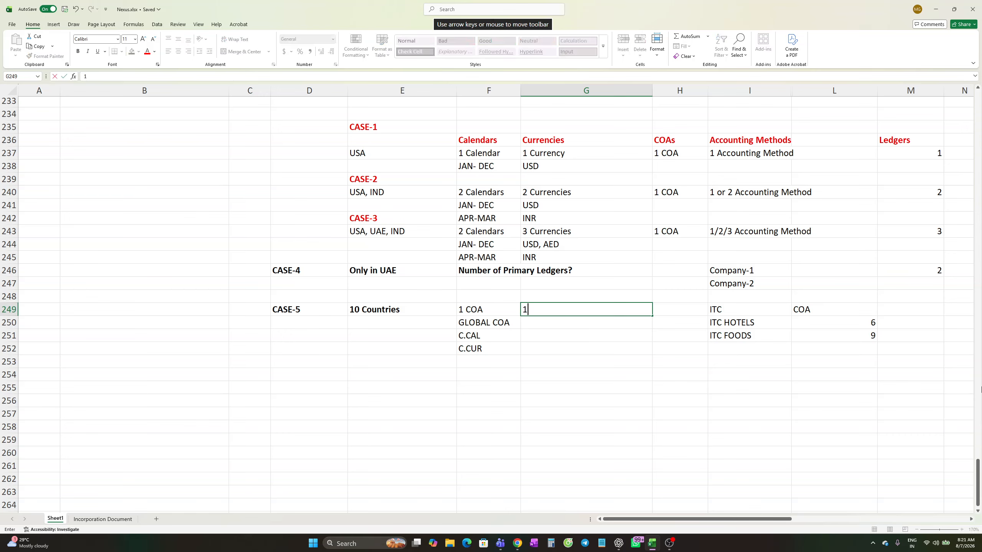
{"action": "key", "text": "Return"}
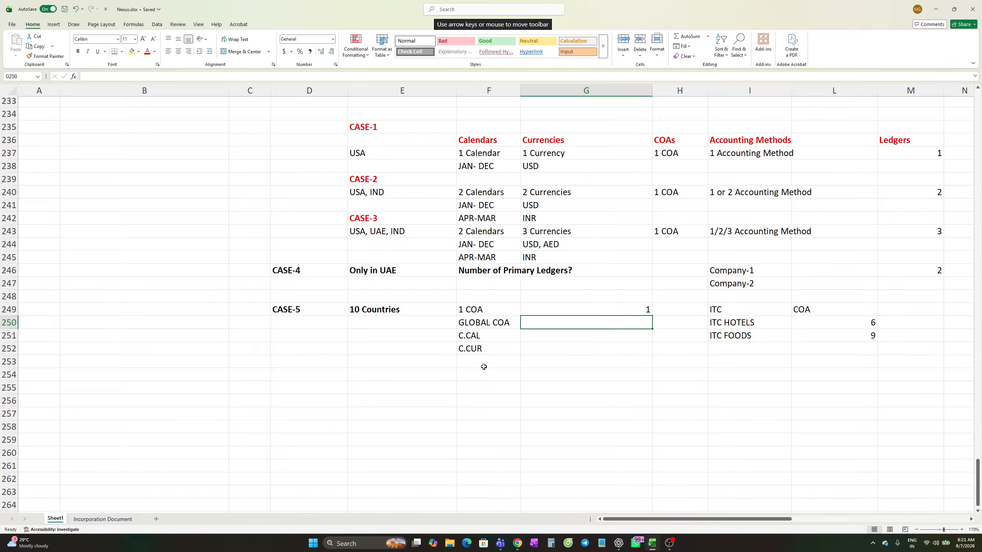
{"action": "left_click", "coordinate": [642, 309]}
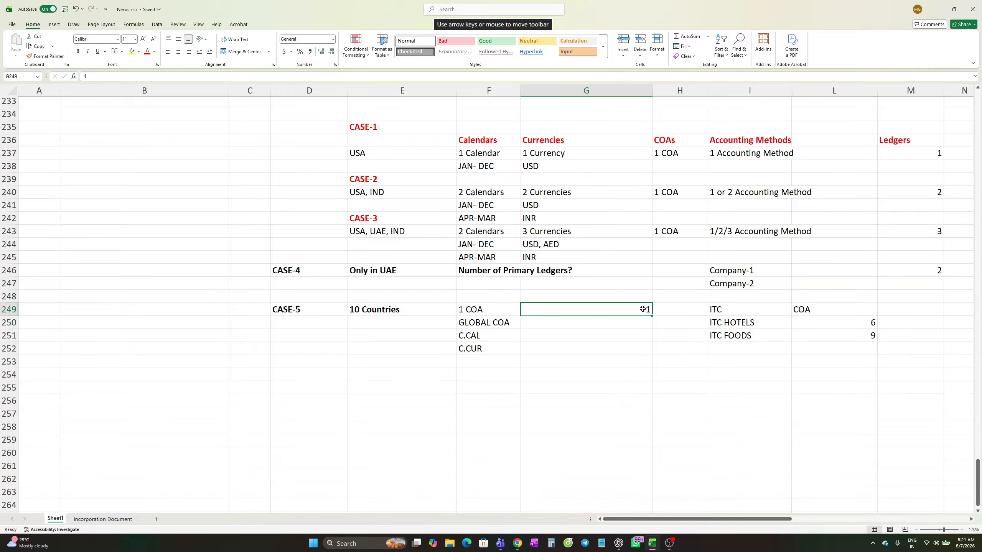
{"action": "scroll", "coordinate": [645, 343], "scroll_direction": "up", "scroll_amount": 3}
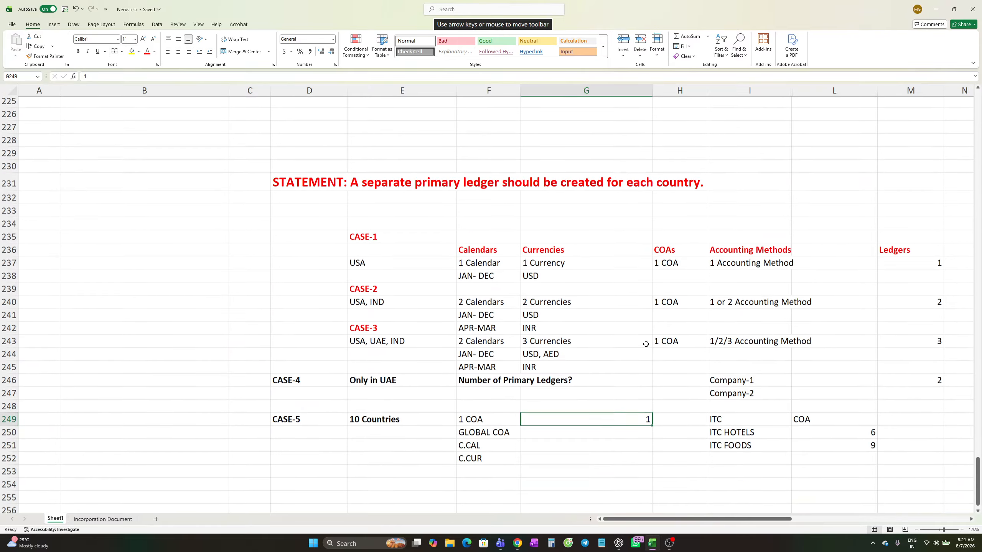
{"action": "scroll", "coordinate": [645, 343], "scroll_direction": "down", "scroll_amount": 3}
{"action": "scroll", "coordinate": [645, 343], "scroll_direction": "up", "scroll_amount": 10}
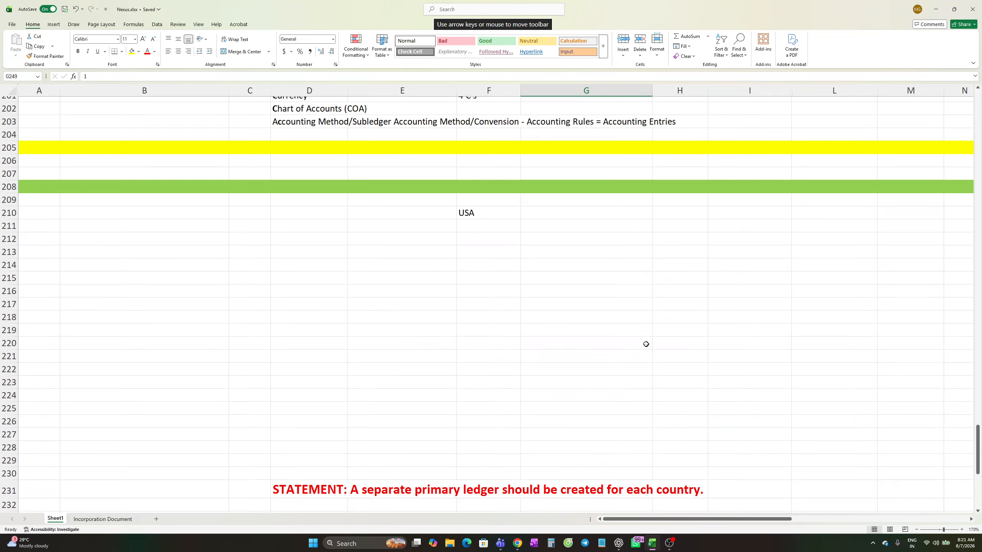
{"action": "scroll", "coordinate": [645, 343], "scroll_direction": "down", "scroll_amount": 3}
{"action": "scroll", "coordinate": [645, 343], "scroll_direction": "up", "scroll_amount": 6}
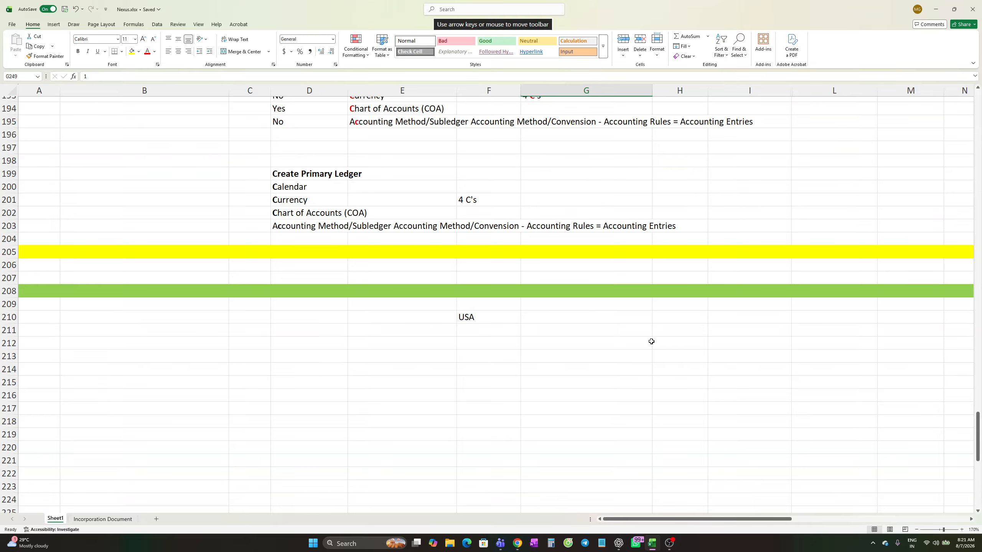
Step: Switch to Oracle Fusion in the browser and refresh the process list to check the Upload Enterprise Structures and Hierarchies status
{"action": "key", "text": "alt+Tab"}
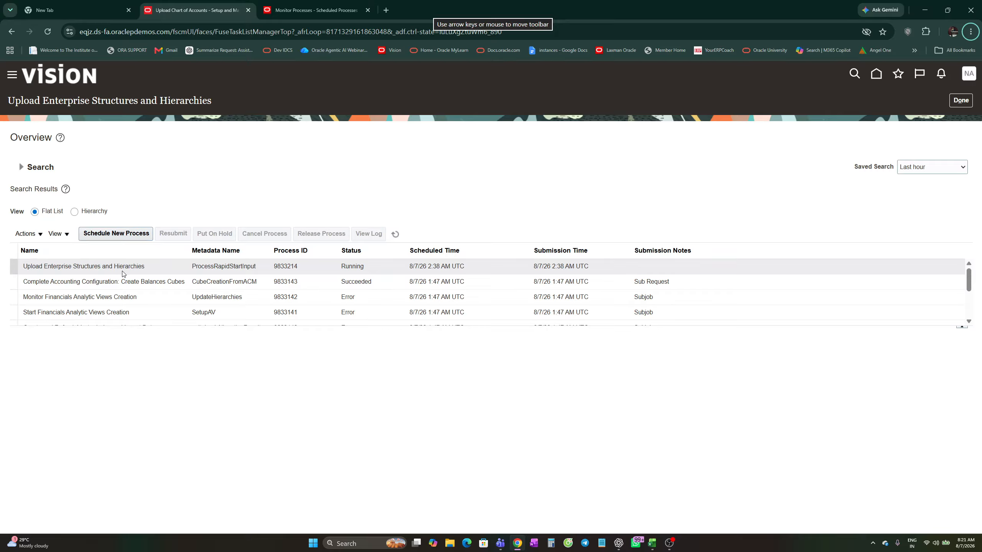
{"action": "left_click", "coordinate": [395, 234]}
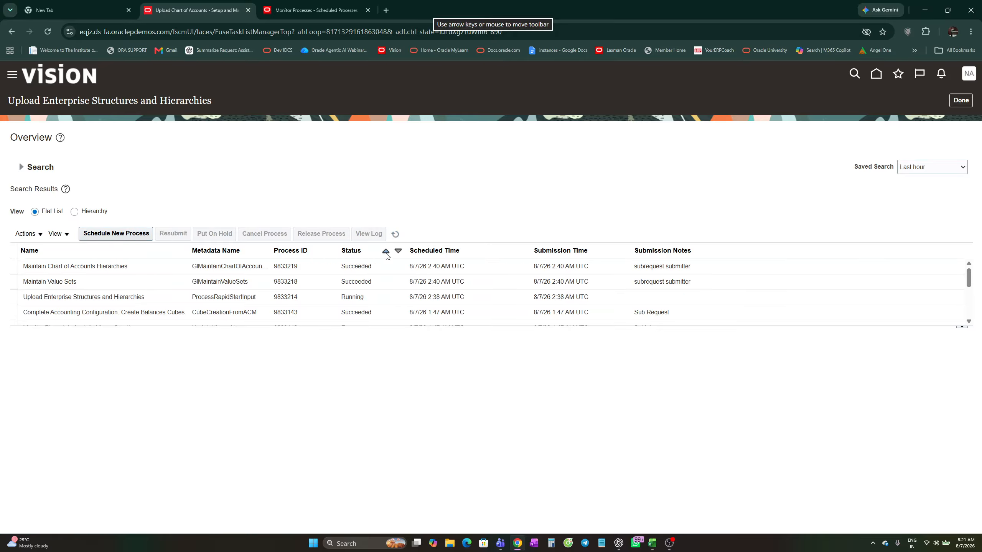
{"action": "left_click", "coordinate": [395, 235]}
Step: Minimise the open windows, move the SRI GROUP folder below CREDIT CARD SS on the desktop, and open it
{"action": "left_click", "coordinate": [925, 11]}
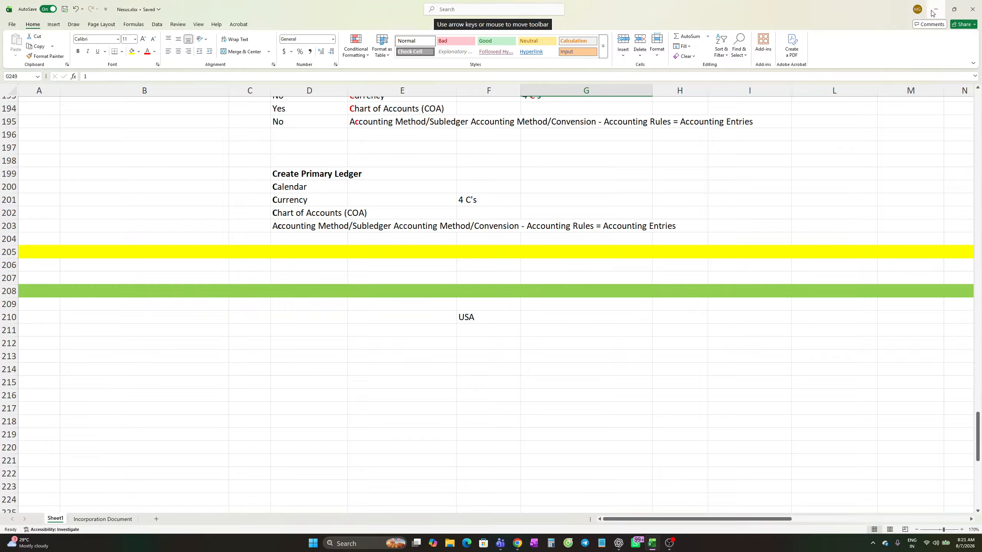
{"action": "left_click", "coordinate": [930, 12]}
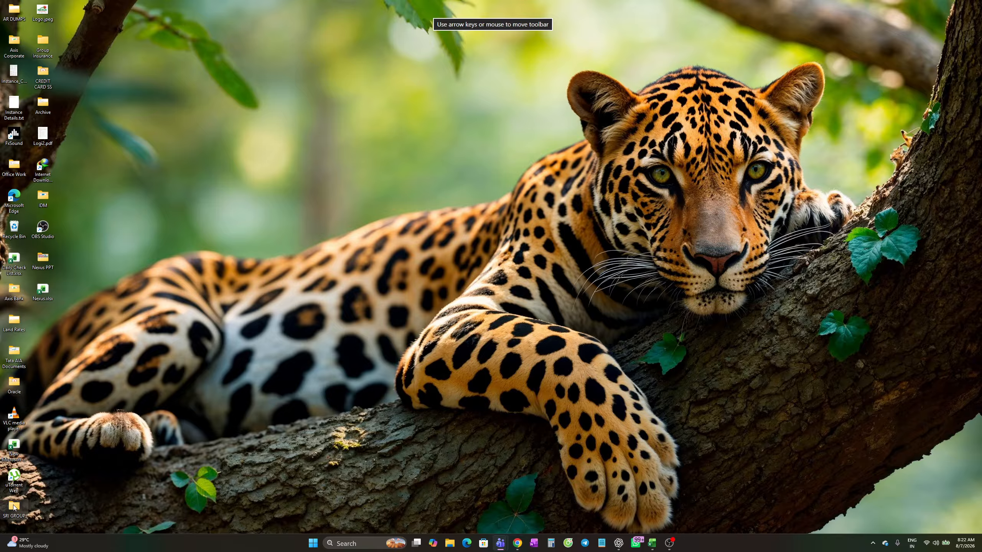
{"action": "left_click_drag", "start_coordinate": [13, 508], "coordinate": [198, 84]}
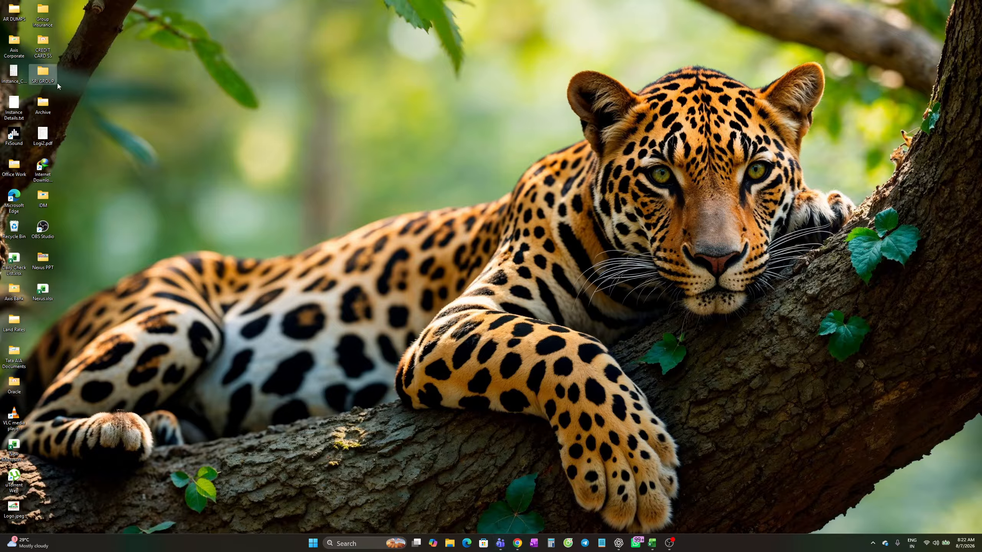
{"action": "double_click", "coordinate": [44, 73]}
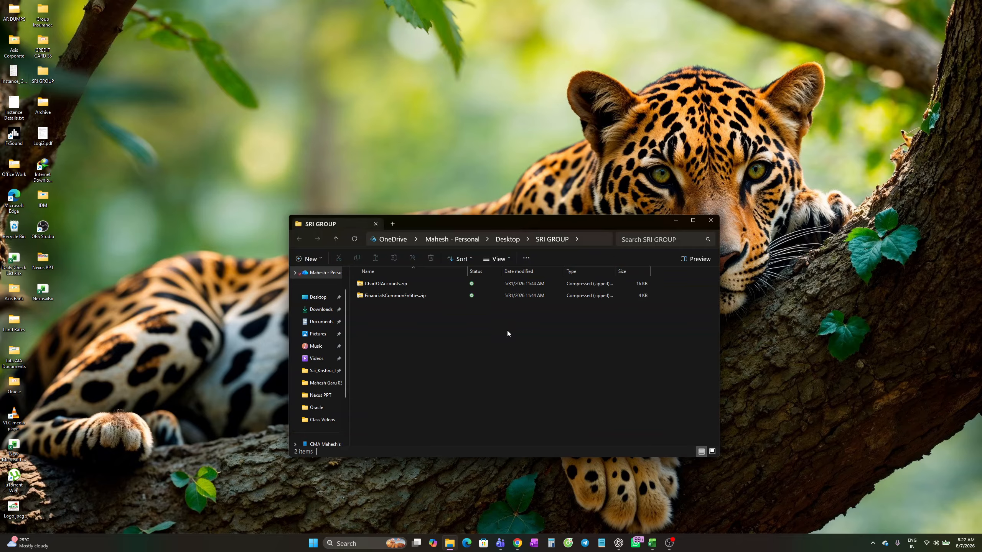
Step: Open ChartOfAccounts.xml from the ChartOfAccounts.zip archive in a maximised window and enlarge its text for reading
{"action": "double_click", "coordinate": [386, 284]}
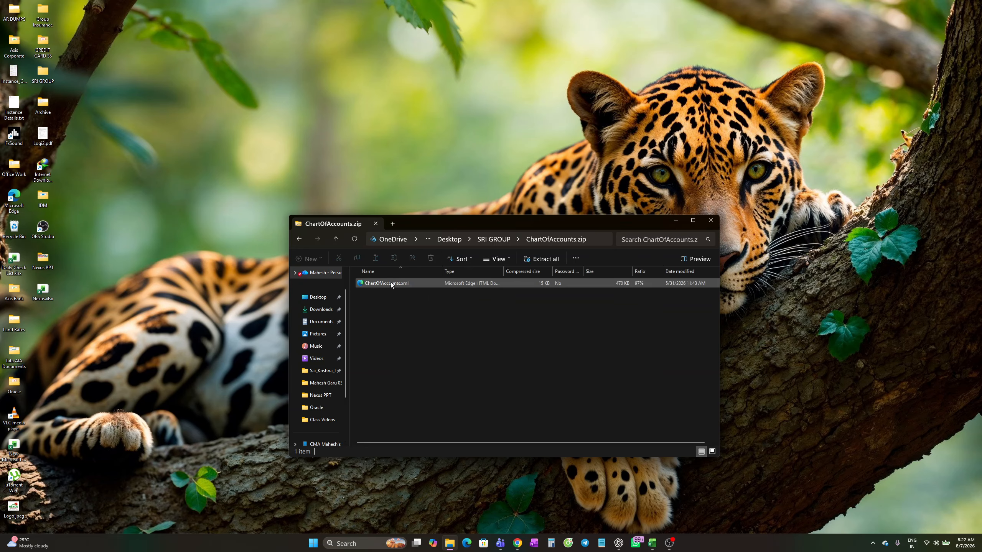
{"action": "double_click", "coordinate": [390, 283]}
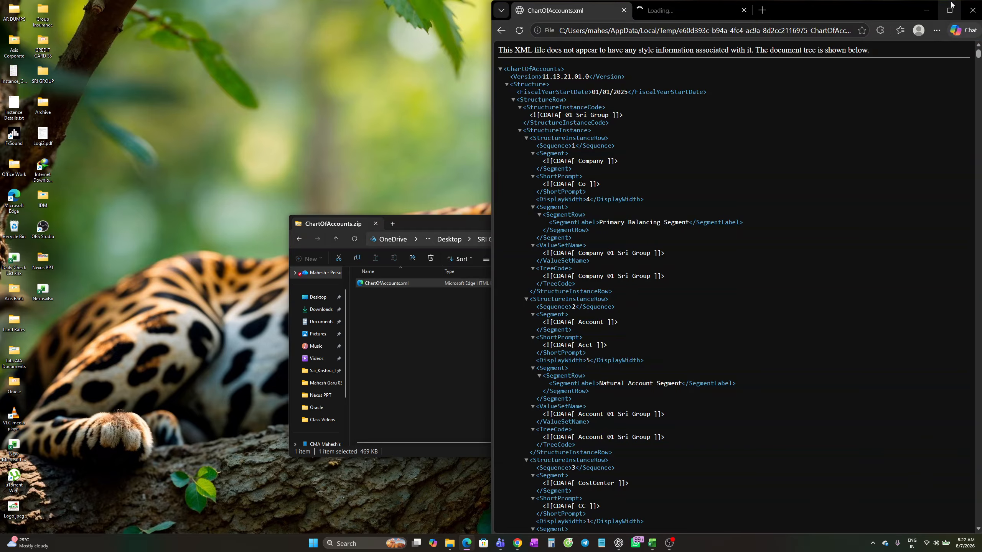
{"action": "left_click", "coordinate": [949, 10]}
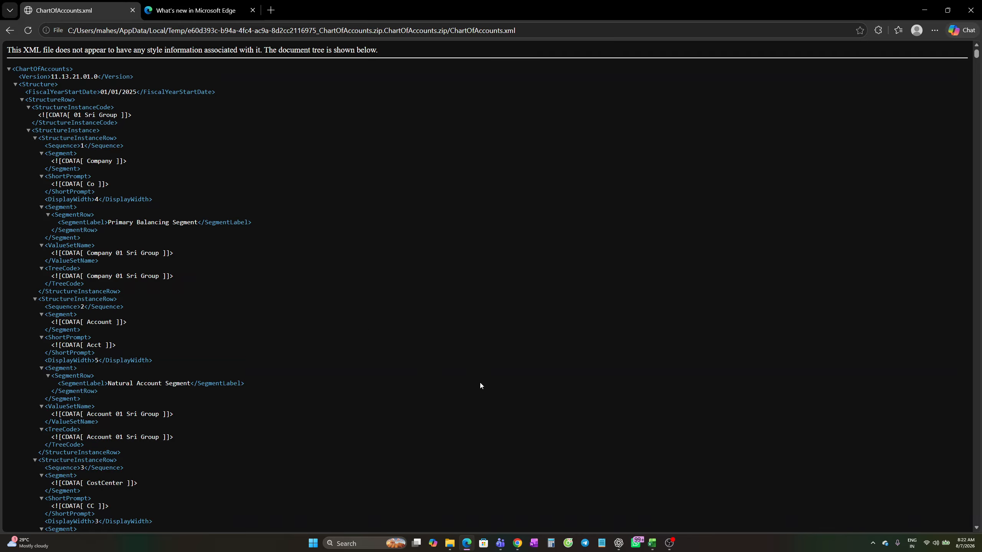
{"action": "scroll", "coordinate": [584, 353], "scroll_direction": "up", "scroll_amount": 6, "text": "ctrl"}
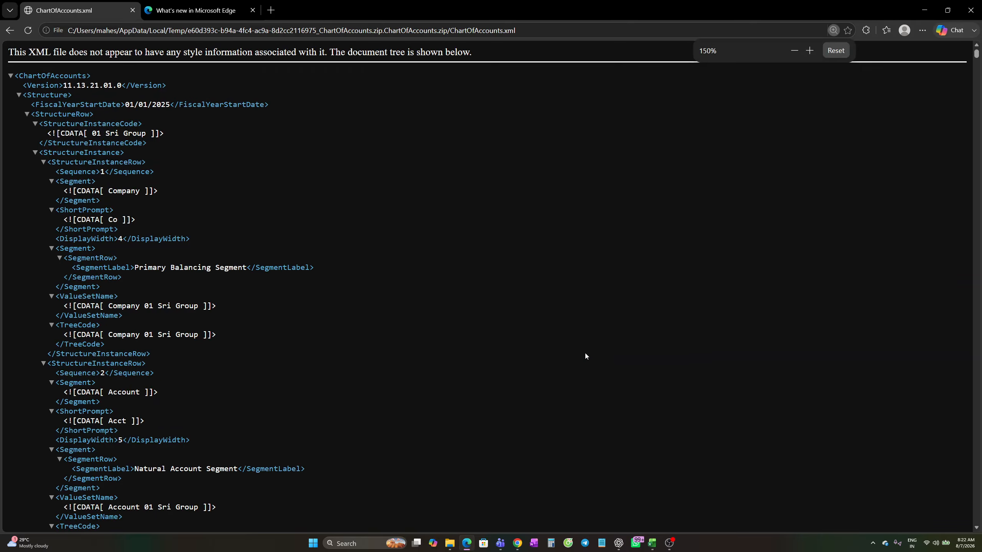
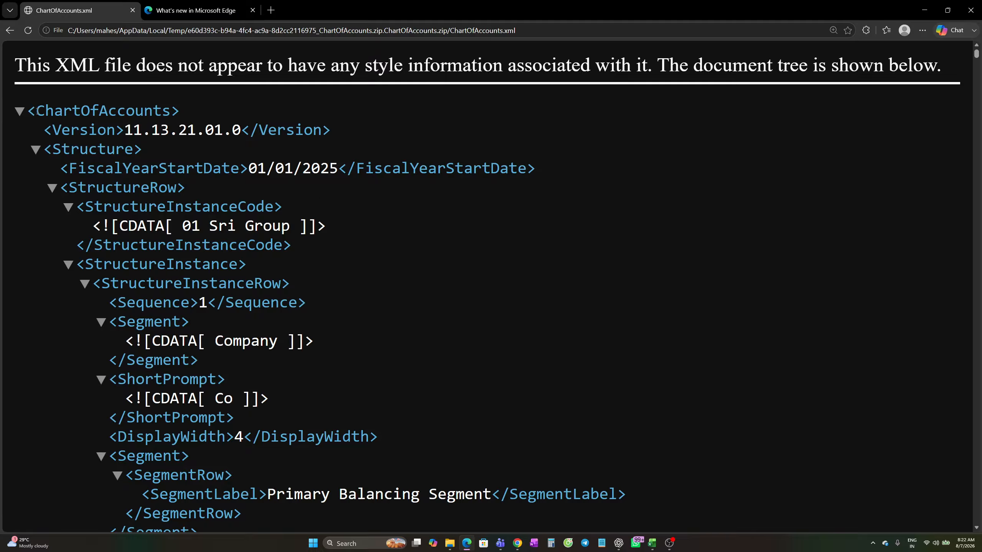
Step: Examine the ChartOfAccounts root tag and highlight the FiscalYearStartDate element near the beginning of the XML
{"action": "left_click_drag", "start_coordinate": [37, 112], "coordinate": [170, 112]}
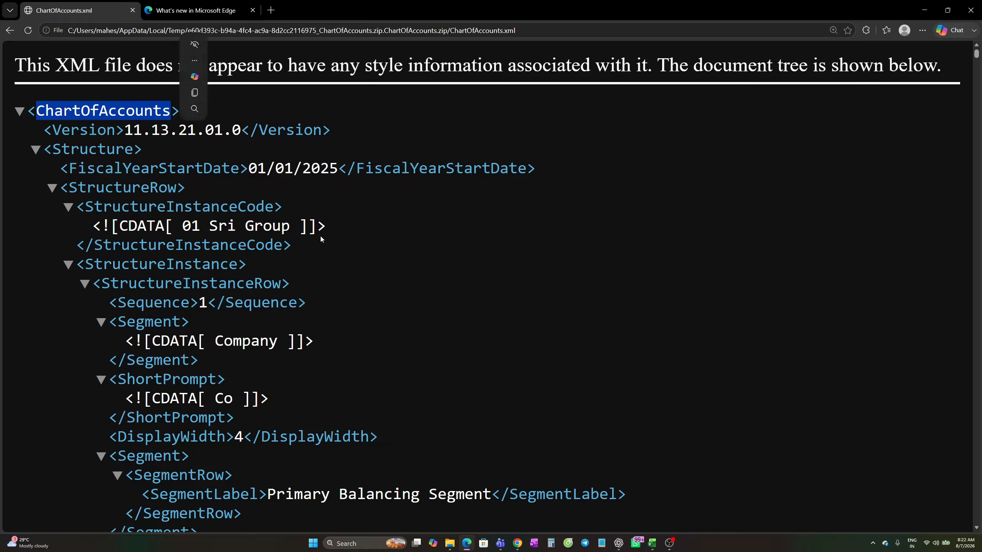
{"action": "left_click", "coordinate": [351, 230]}
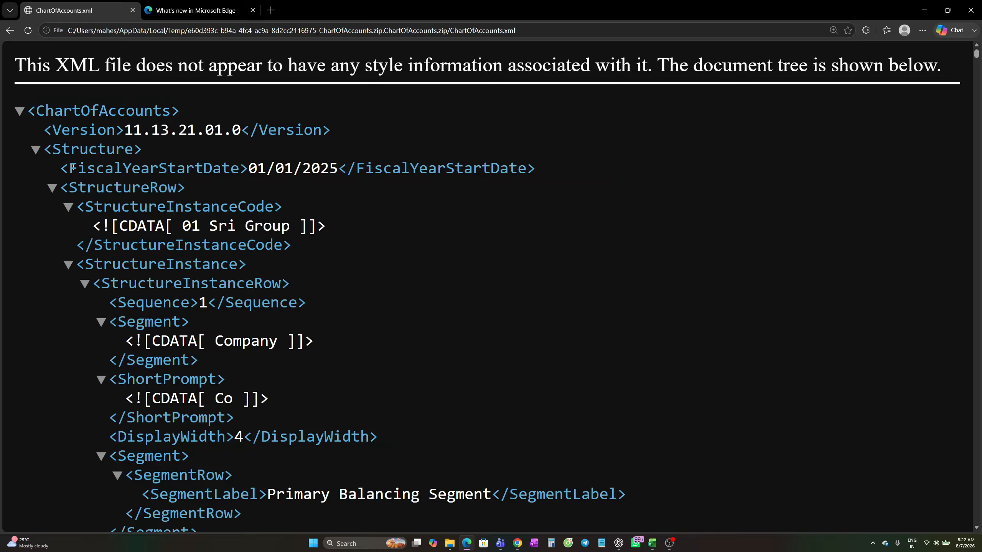
{"action": "left_click_drag", "start_coordinate": [68, 169], "coordinate": [316, 195]}
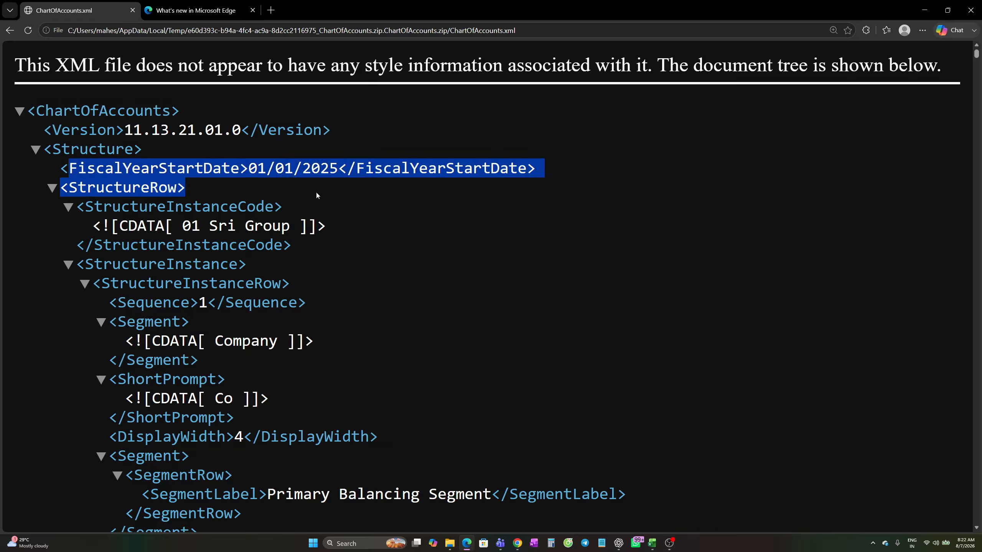
Step: Highlight the 01 Sri Group structure instance code in the ChartOfAccounts XML
{"action": "left_click", "coordinate": [396, 209]}
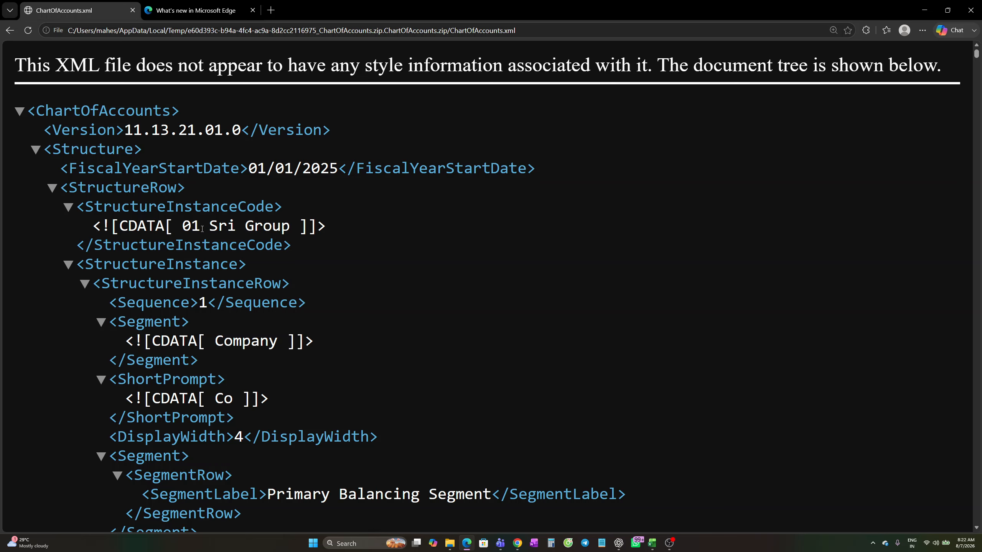
{"action": "left_click_drag", "start_coordinate": [178, 226], "coordinate": [291, 232]}
{"action": "left_click", "coordinate": [397, 306]}
Step: Examine the Company and Account segment definitions, highlighting the value set names Company 01 Sri Group and Account 01 Sri Group
{"action": "scroll", "coordinate": [324, 352], "scroll_direction": "down", "scroll_amount": 3}
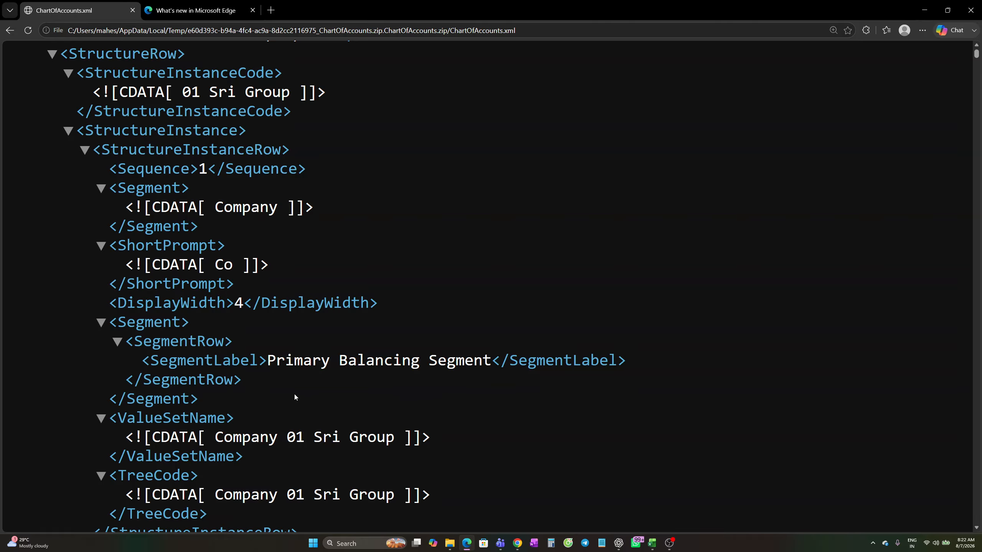
{"action": "left_click_drag", "start_coordinate": [208, 436], "coordinate": [320, 460]}
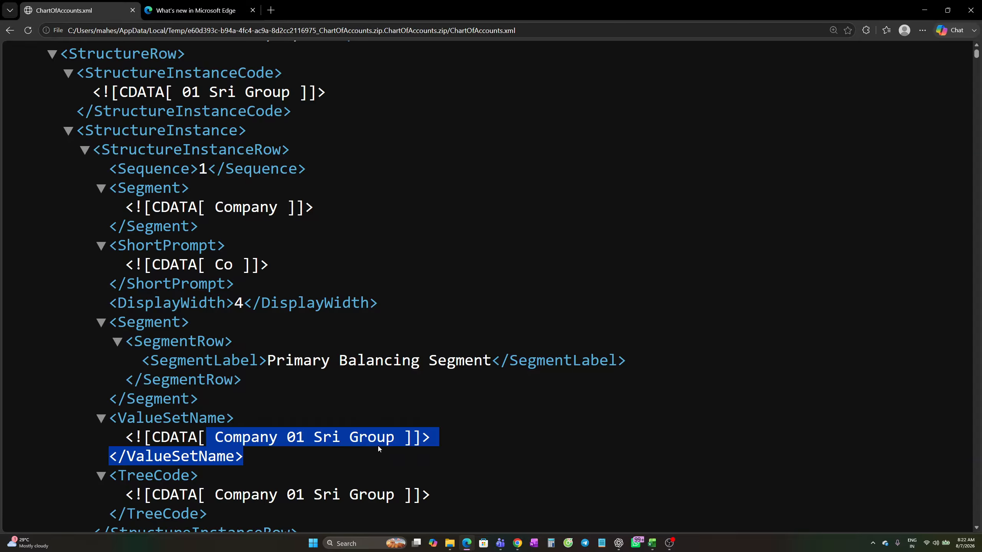
{"action": "left_click_drag", "start_coordinate": [377, 448], "coordinate": [395, 441]}
{"action": "left_click", "coordinate": [330, 447]}
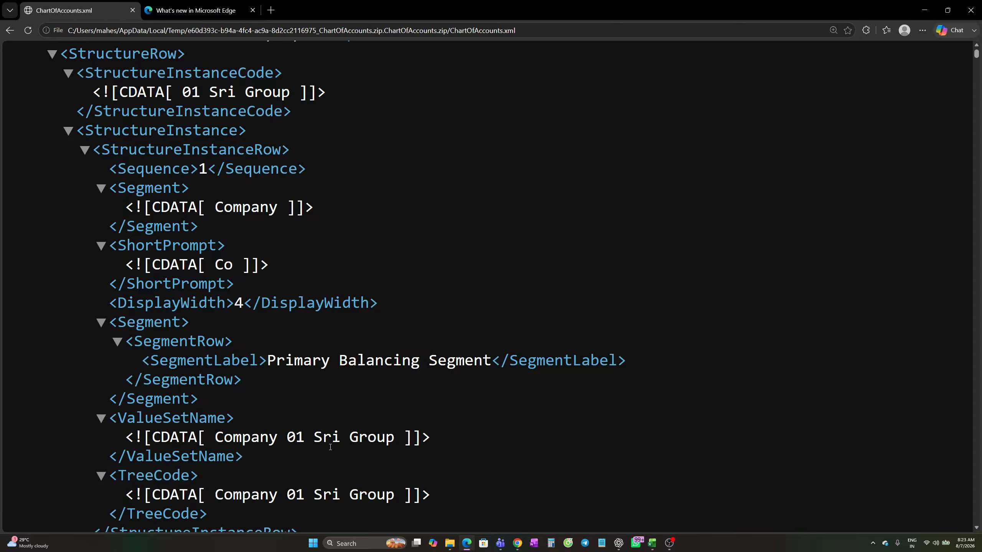
{"action": "scroll", "coordinate": [290, 449], "scroll_direction": "down", "scroll_amount": 3}
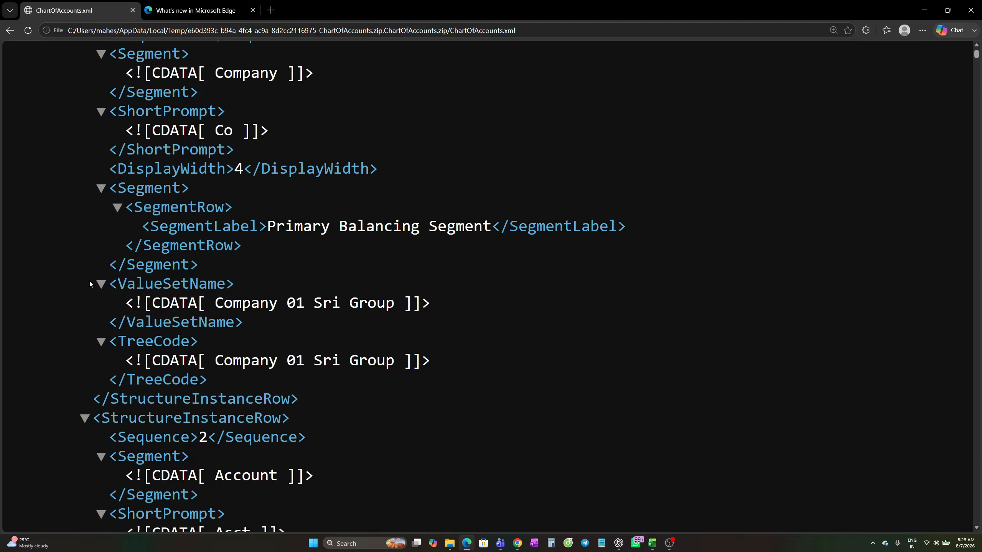
{"action": "left_click_drag", "start_coordinate": [89, 279], "coordinate": [417, 323]}
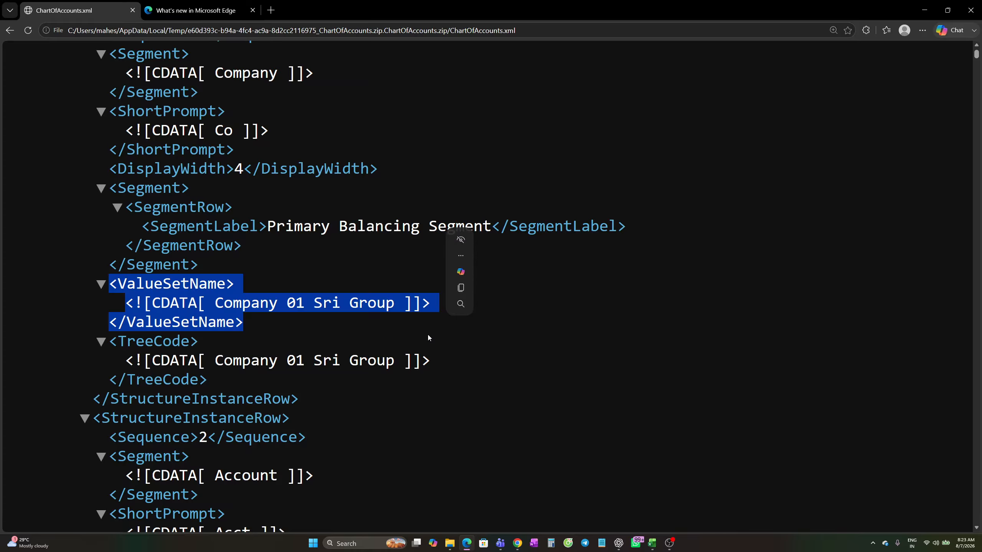
{"action": "scroll", "coordinate": [355, 415], "scroll_direction": "down", "scroll_amount": 5}
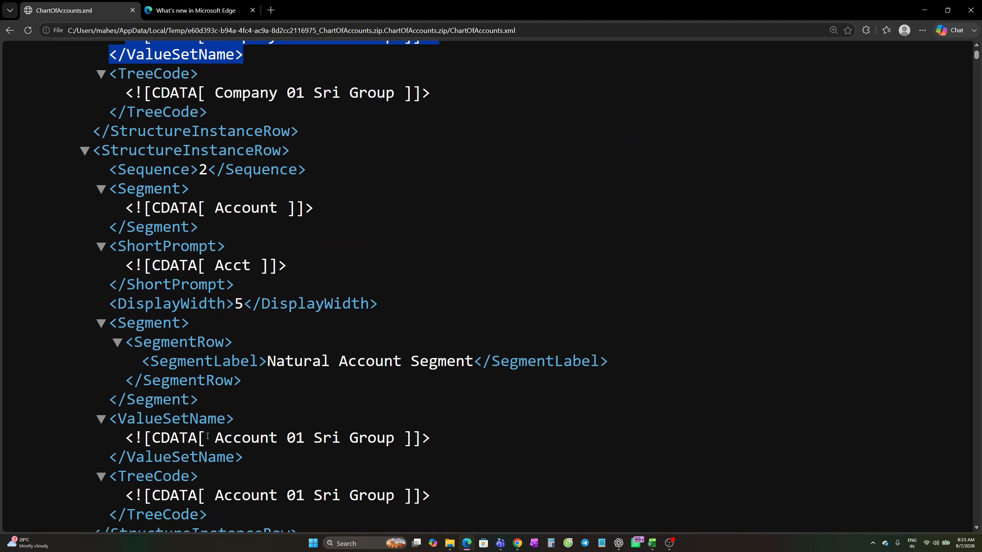
{"action": "left_click_drag", "start_coordinate": [206, 438], "coordinate": [396, 441]}
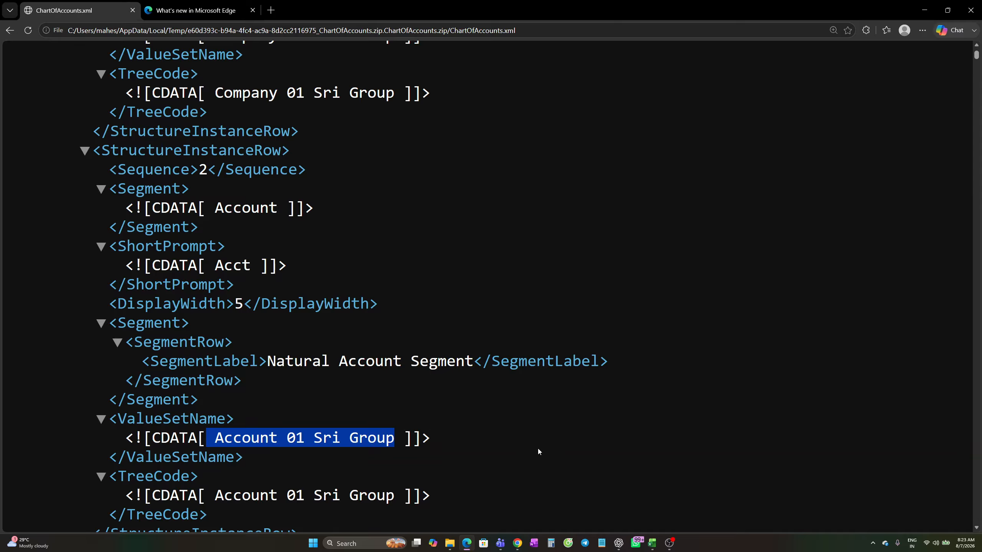
Step: Switch to Oracle Fusion in Chrome and refresh the Upload Enterprise Structures and Hierarchies process list
{"action": "key", "text": "alt+Tab"}
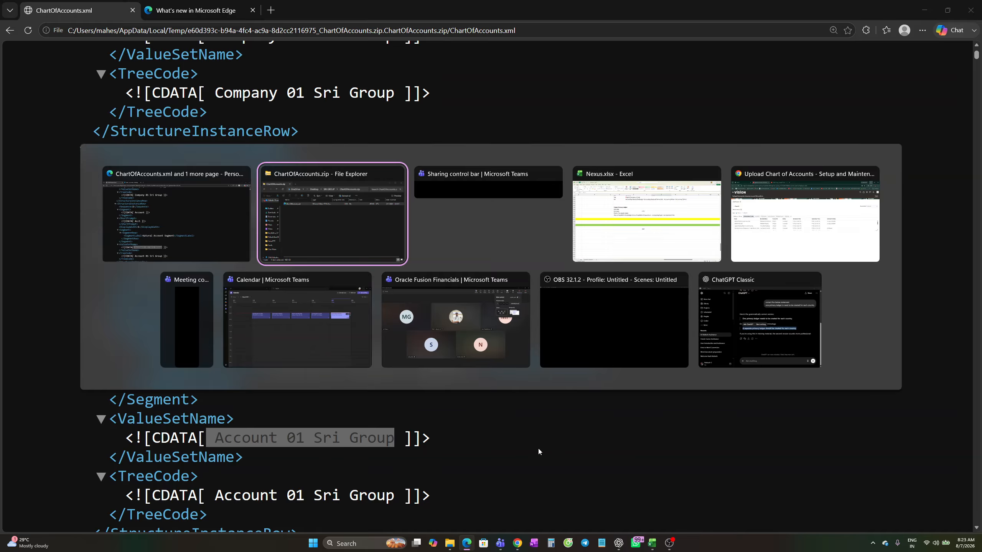
{"action": "left_click", "coordinate": [177, 199]}
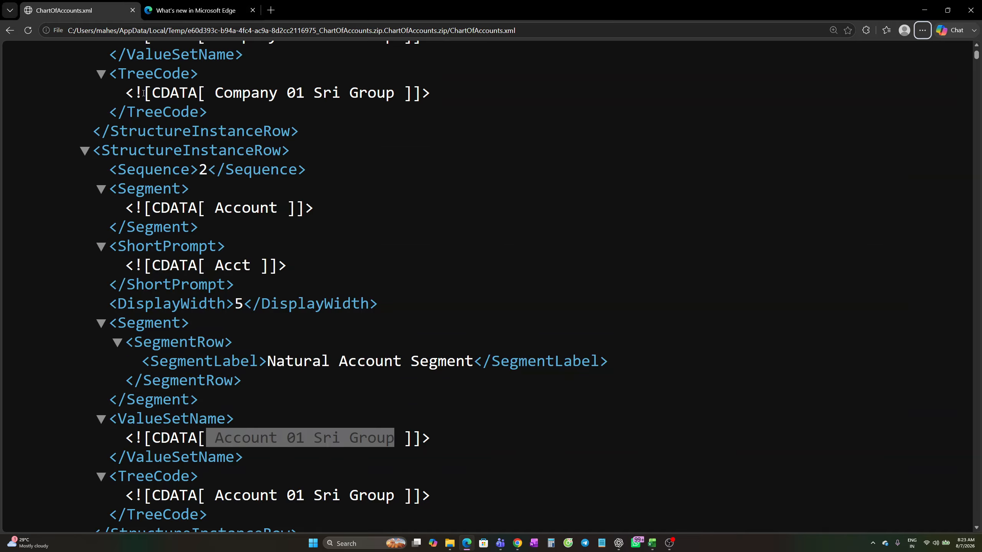
{"action": "key", "text": "alt+Tab"}
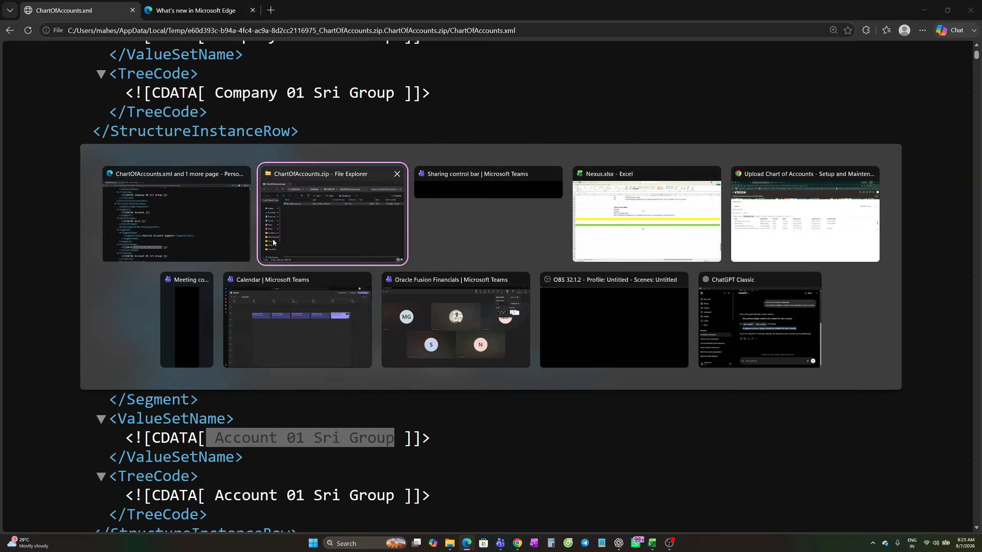
{"action": "key", "text": "alt+Tab"}
{"action": "key", "text": "alt+Tab"}
{"action": "key", "text": "alt+Tab"}
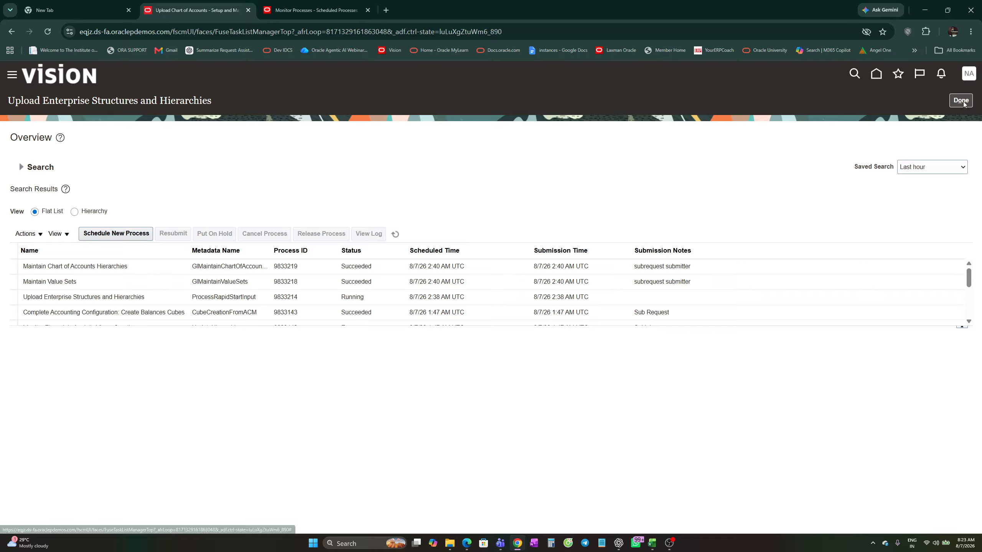
{"action": "left_click", "coordinate": [395, 234]}
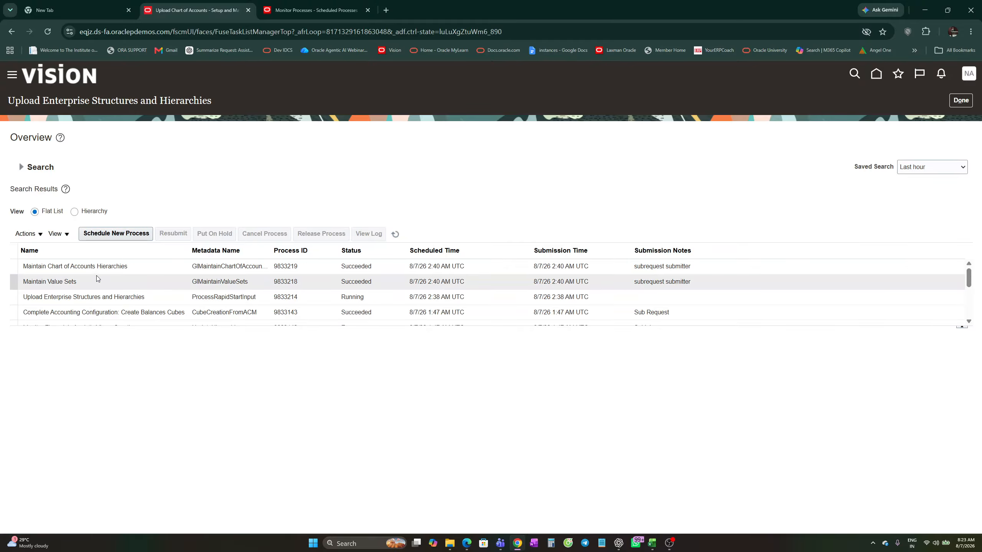
Step: Download and open the log attachment of the Maintain Chart of Accounts Hierarchies process
{"action": "left_click", "coordinate": [84, 266]}
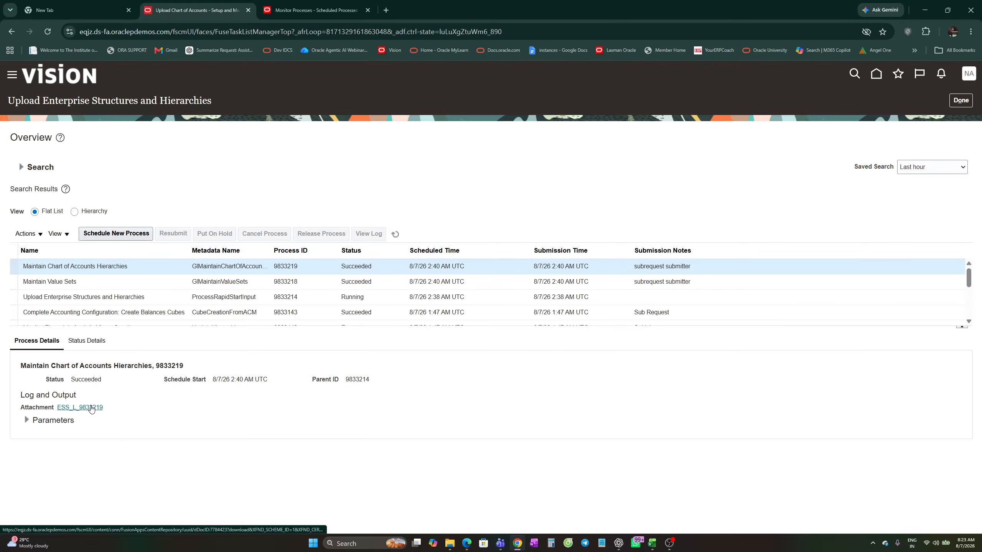
{"action": "left_click", "coordinate": [91, 408]}
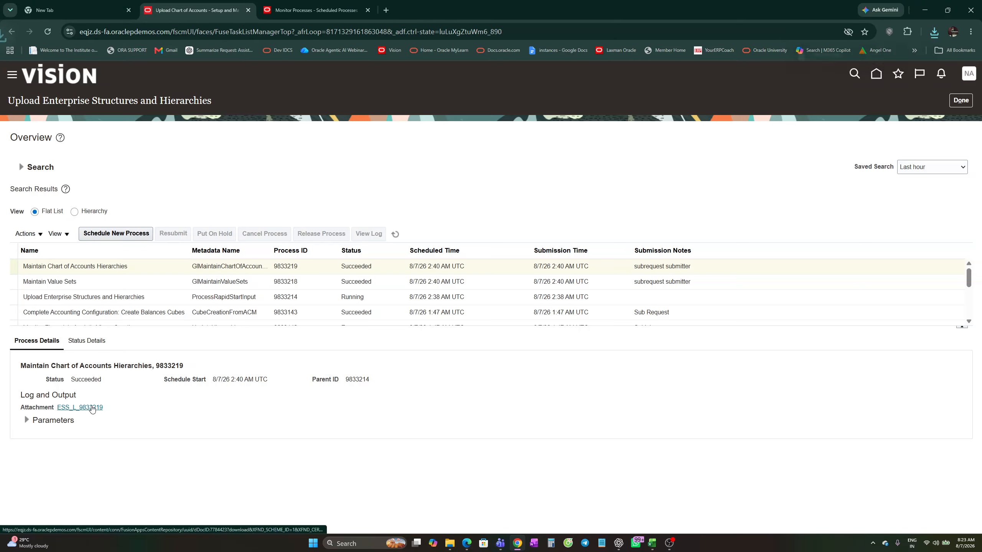
{"action": "mouse_move", "coordinate": [832, 57]}
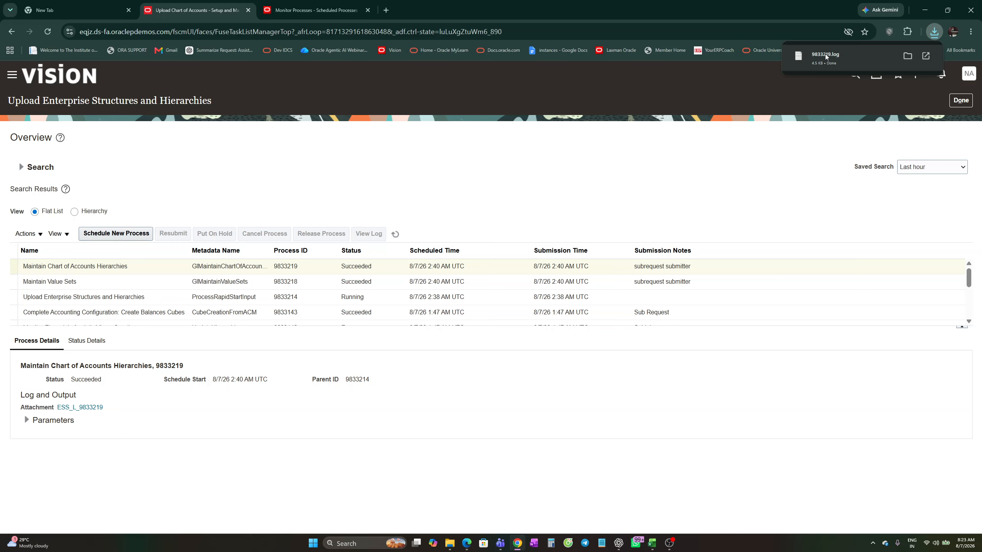
{"action": "left_click", "coordinate": [825, 53]}
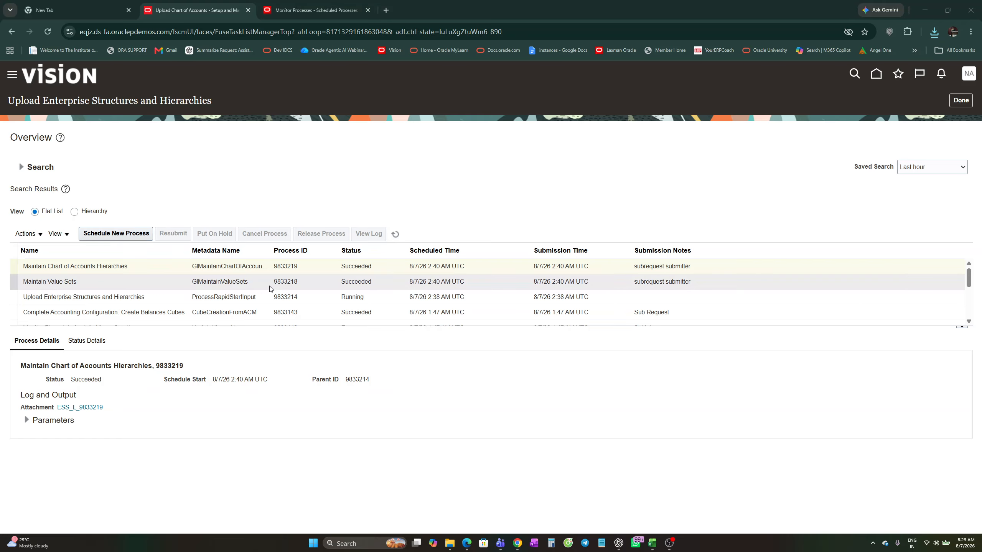
Step: Download the Maintain Value Sets process log and open 9833218.log from the Downloads folder
{"action": "left_click", "coordinate": [105, 283]}
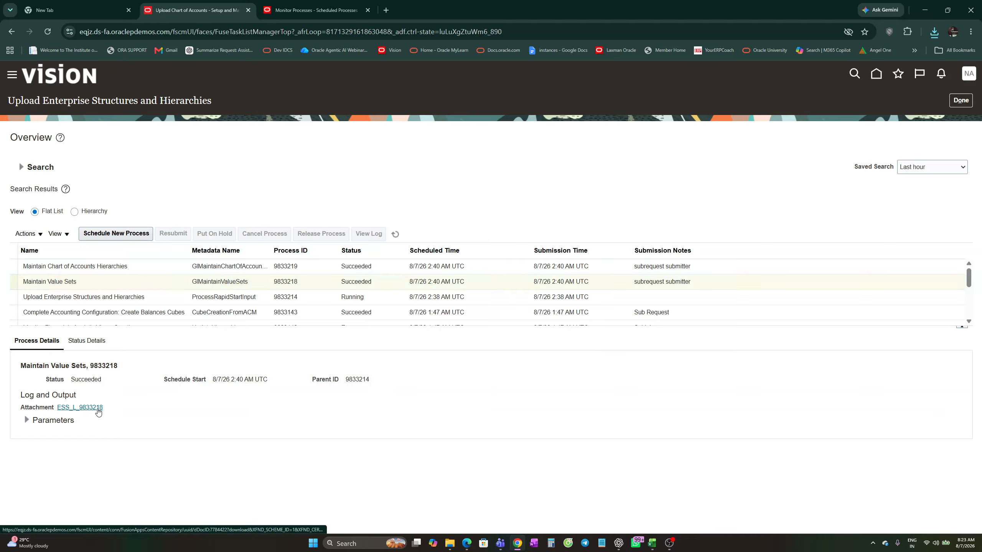
{"action": "left_click", "coordinate": [97, 409]}
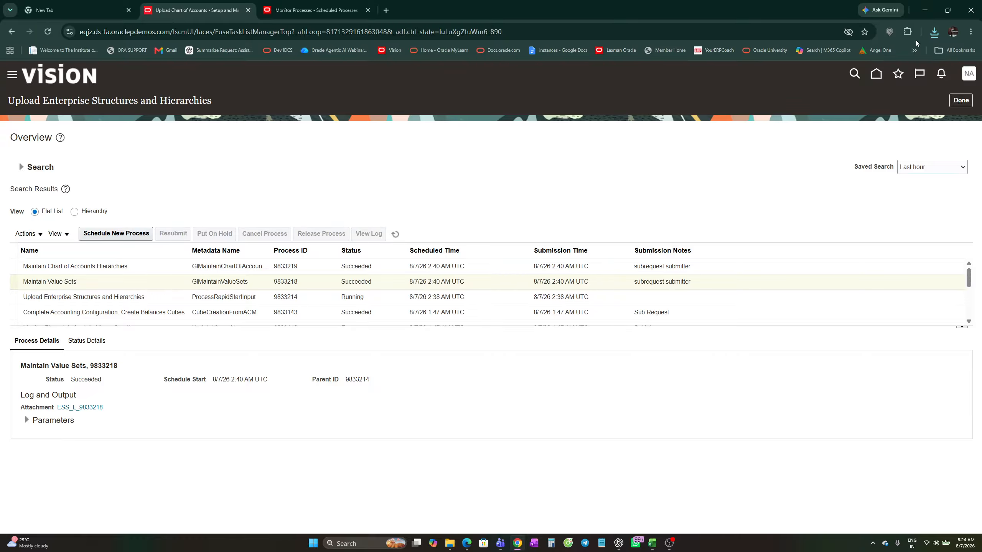
{"action": "left_click", "coordinate": [934, 32]}
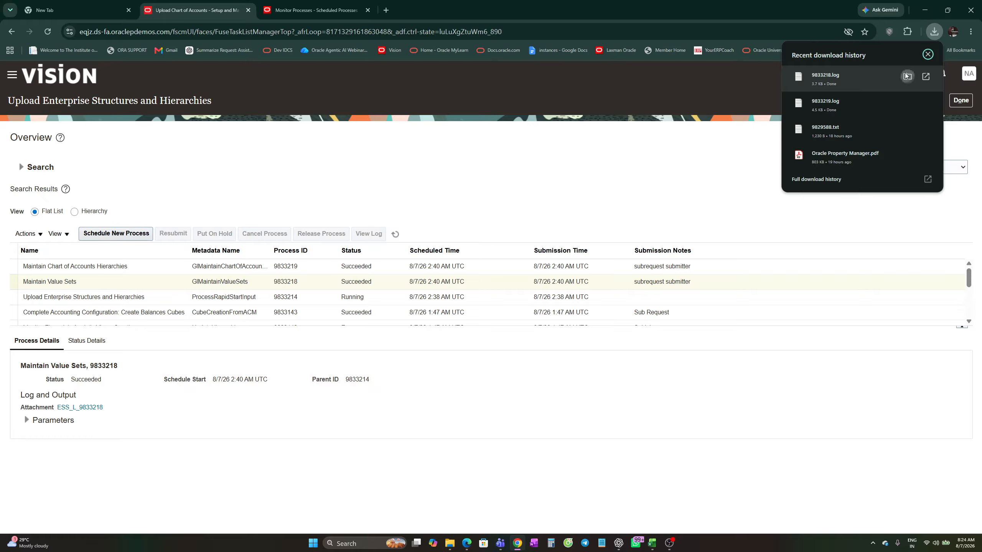
{"action": "left_click", "coordinate": [906, 77]}
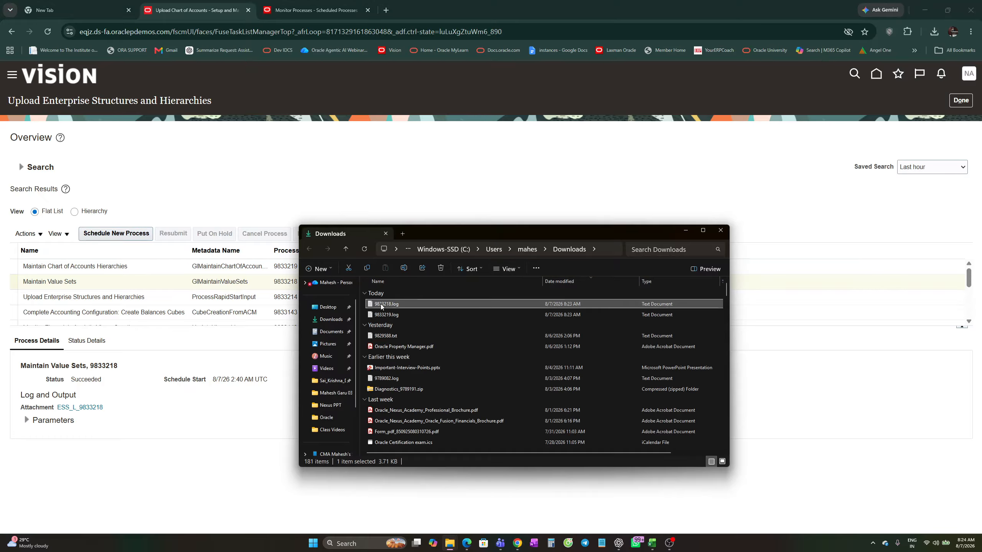
{"action": "double_click", "coordinate": [381, 304]}
Step: Read through 9833218.log, view the value sets in 9829588.txt, and minimise the Notepad and Downloads windows
{"action": "left_click", "coordinate": [279, 7]}
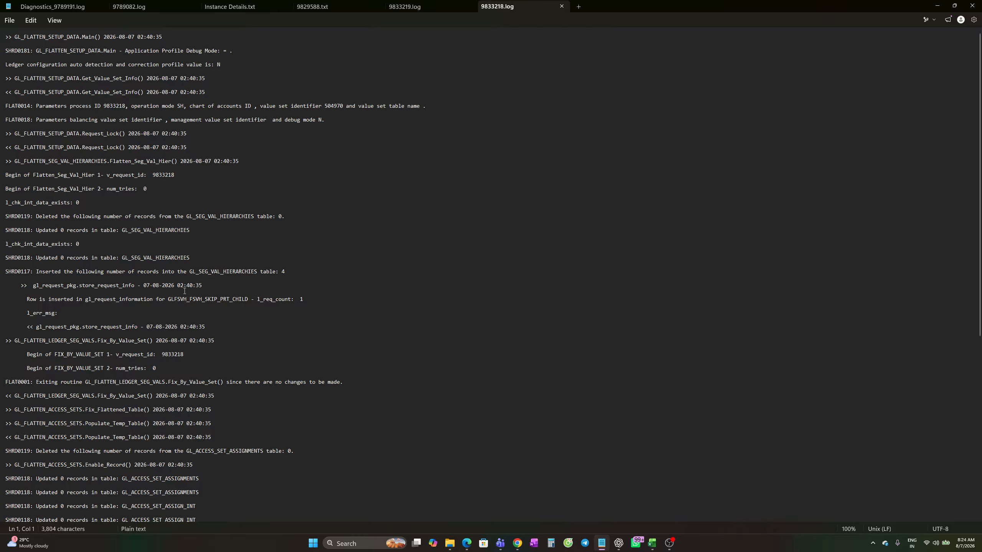
{"action": "scroll", "coordinate": [185, 291], "scroll_direction": "down", "scroll_amount": 8}
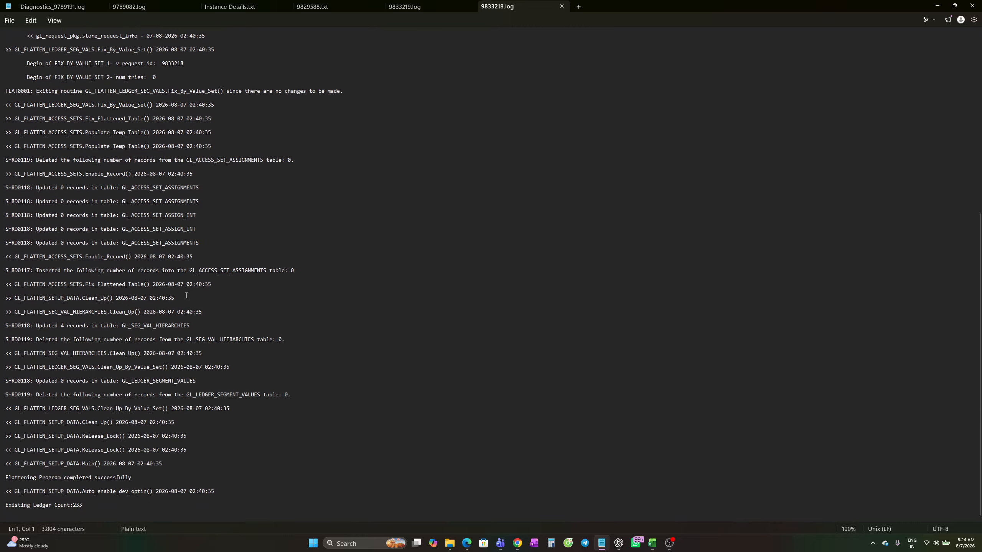
{"action": "scroll", "coordinate": [192, 337], "scroll_direction": "up", "scroll_amount": 7}
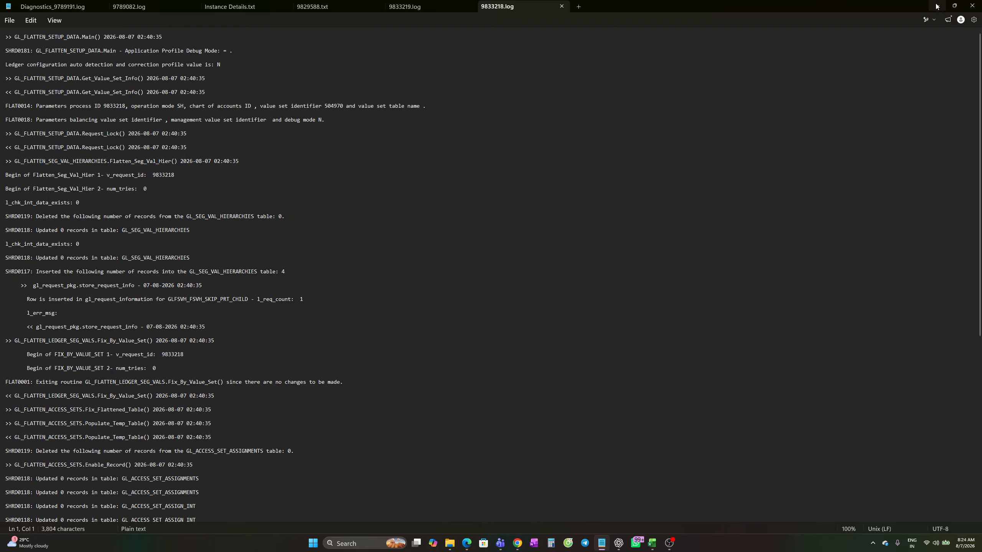
{"action": "left_click", "coordinate": [348, 6]}
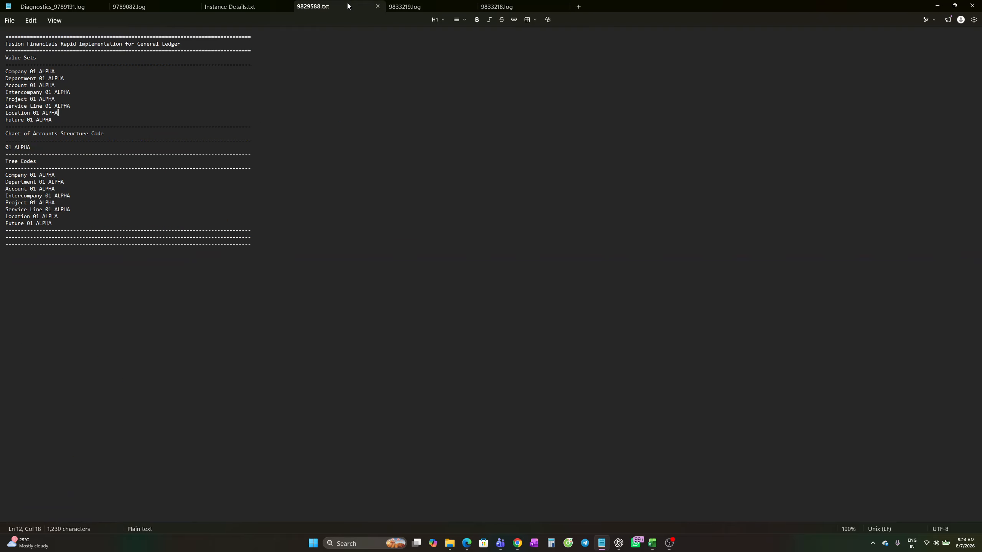
{"action": "left_click", "coordinate": [936, 6]}
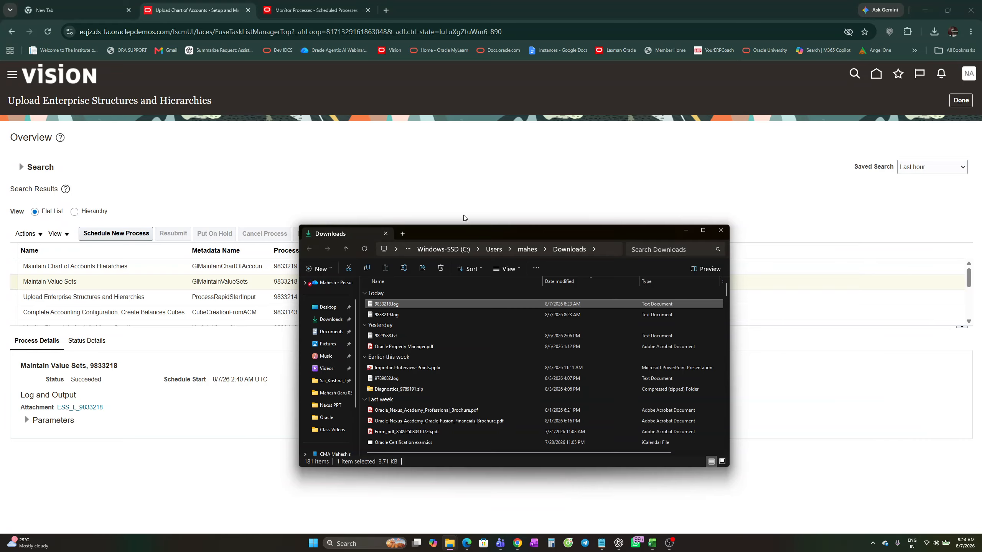
{"action": "left_click", "coordinate": [682, 231]}
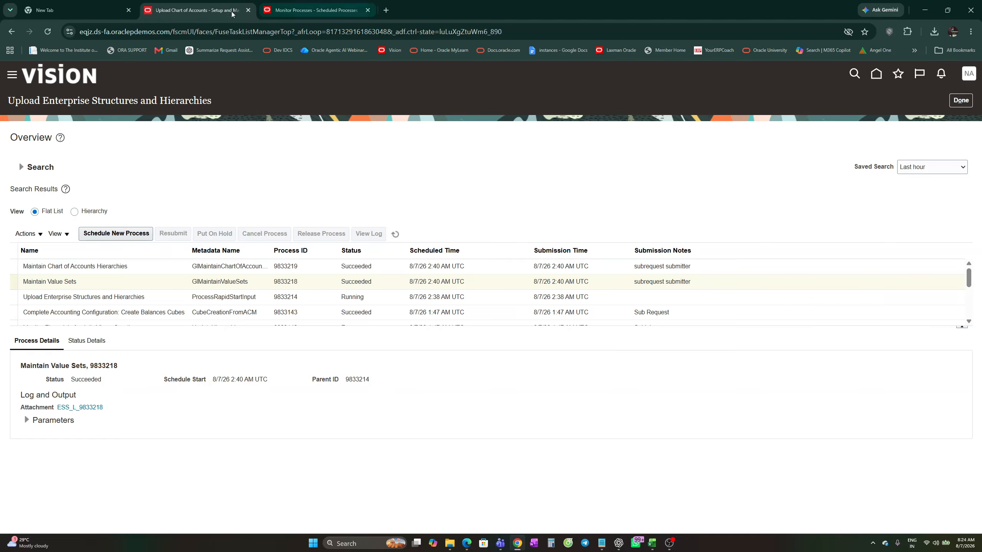
Step: Close the upload process page, the task list and the task search to return to the Financials setup page
{"action": "left_click", "coordinate": [960, 101]}
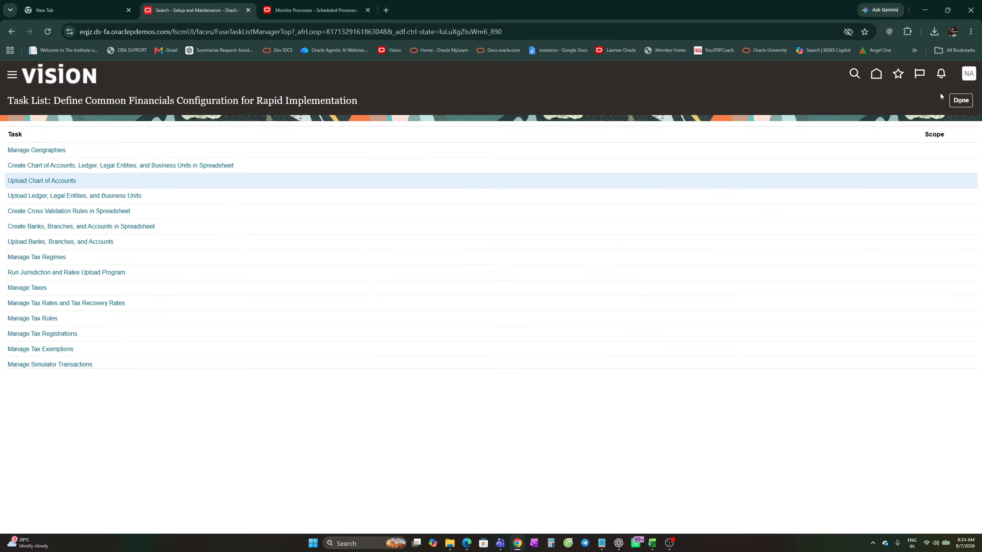
{"action": "left_click", "coordinate": [961, 101]}
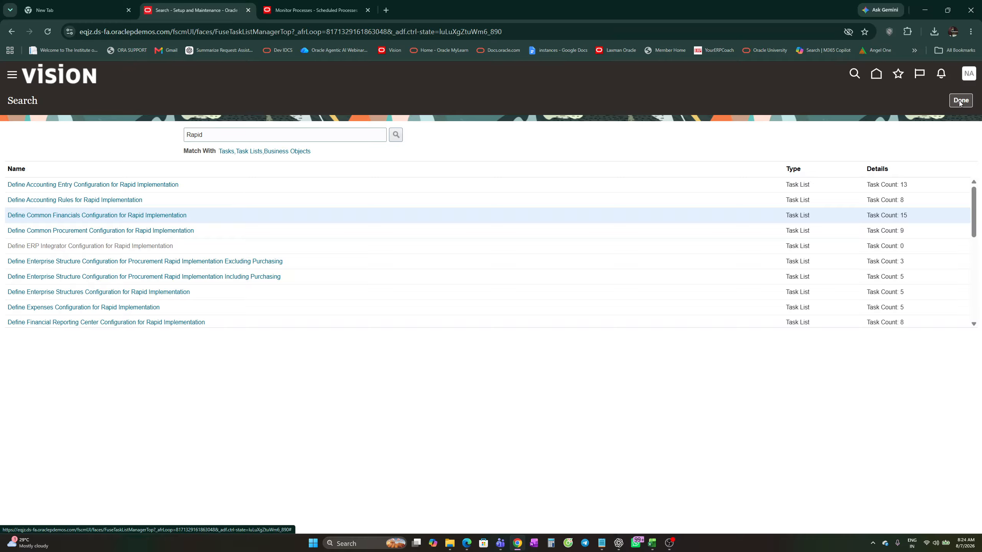
{"action": "left_click", "coordinate": [960, 101]}
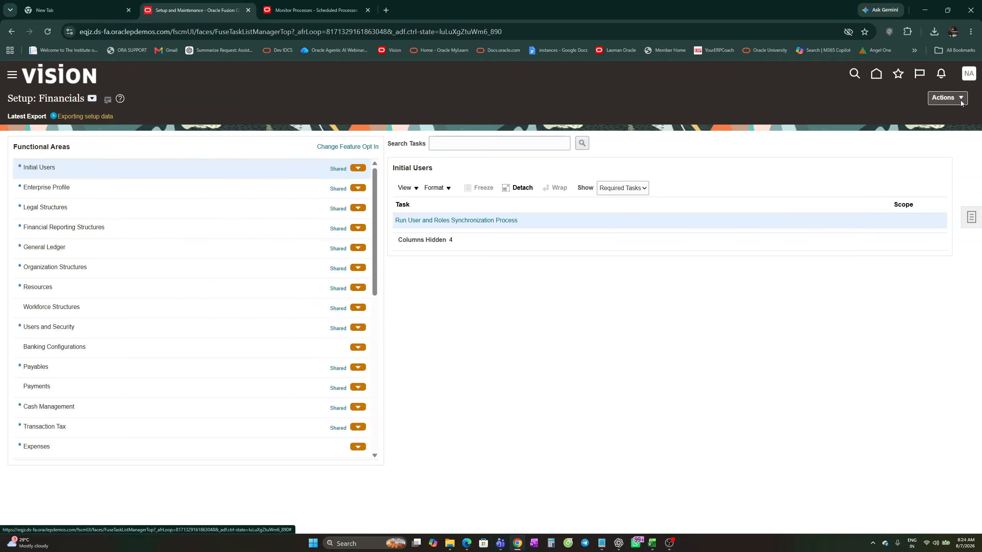
Step: Open the Manage Chart of Accounts Value Sets task under the Financial Reporting Structures functional area
{"action": "left_click", "coordinate": [450, 142]}
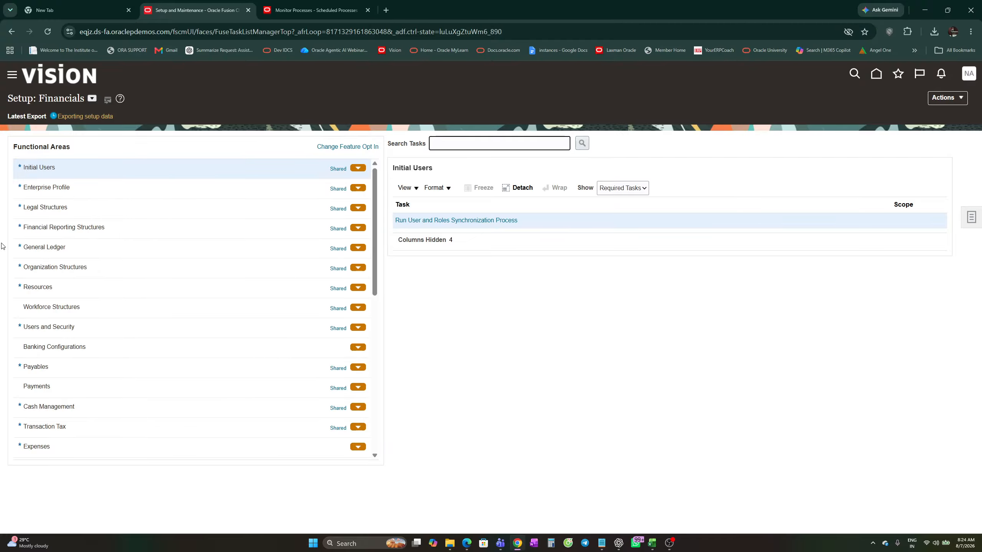
{"action": "left_click", "coordinate": [48, 228]}
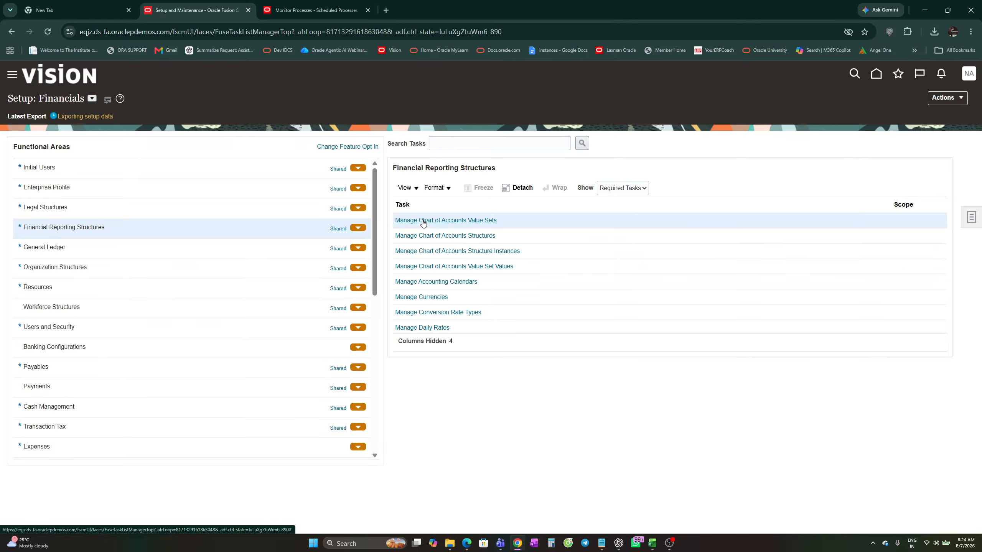
{"action": "left_click", "coordinate": [422, 222]}
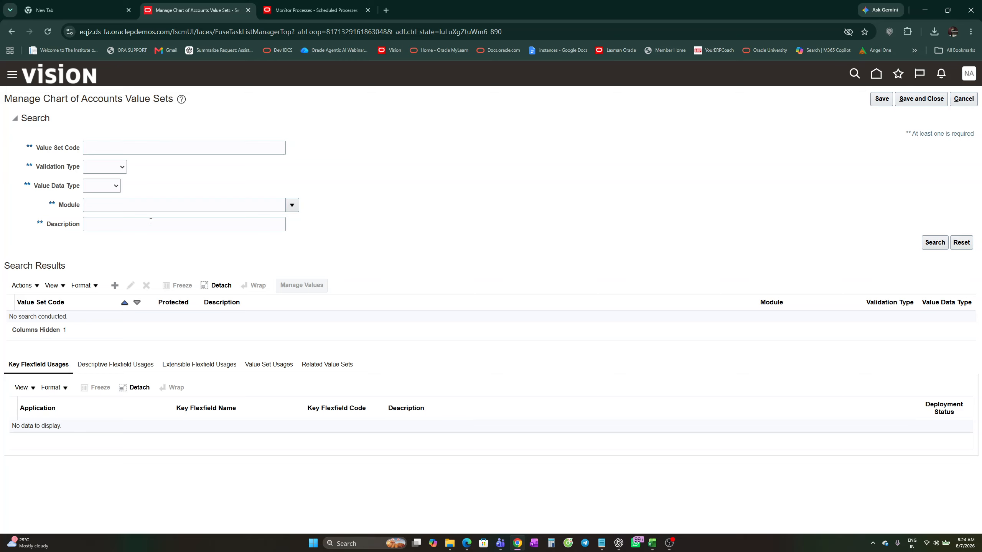
Step: Return to ChartOfAccounts.xml in Edge and copy Company 01 Sri Group for the Value Set Code search
{"action": "left_click", "coordinate": [98, 147]}
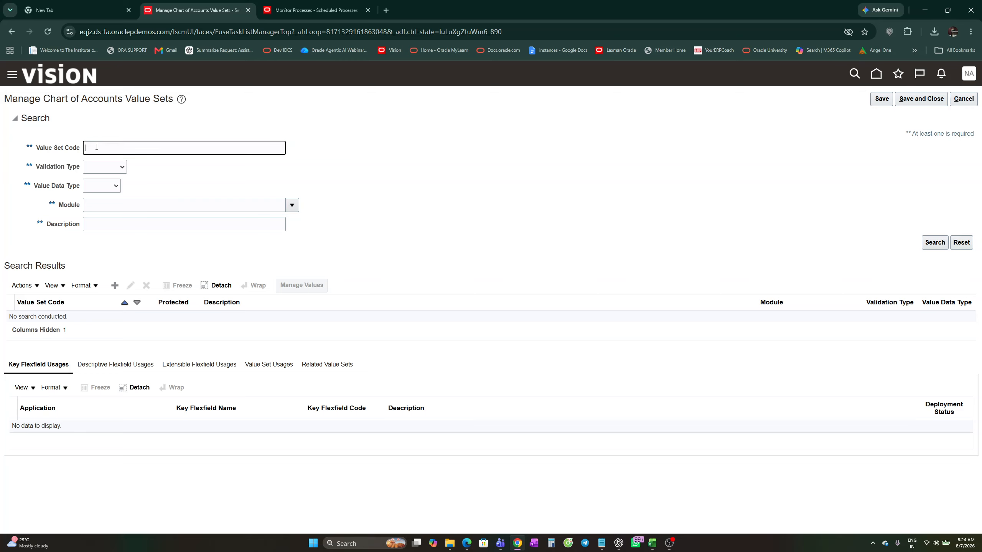
{"action": "key", "text": "alt+Tab"}
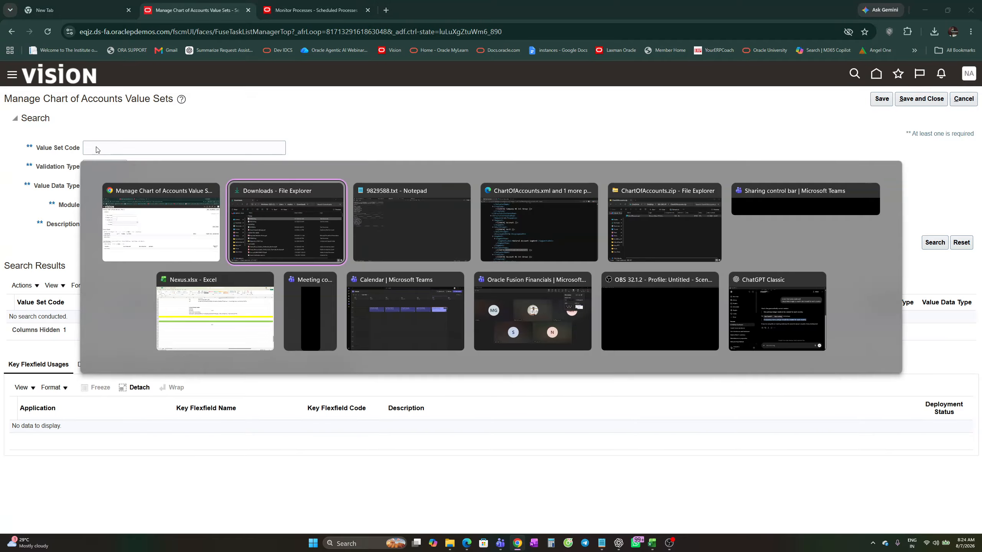
{"action": "key", "text": "Tab"}
{"action": "key", "text": "Tab"}
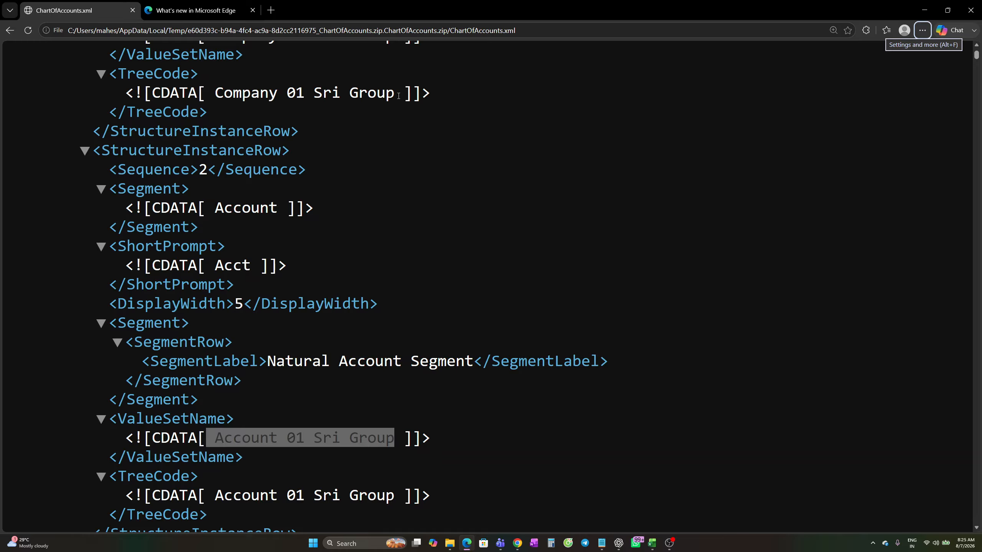
{"action": "left_click_drag", "start_coordinate": [398, 96], "coordinate": [219, 94]}
{"action": "key", "text": "ctrl+c"}
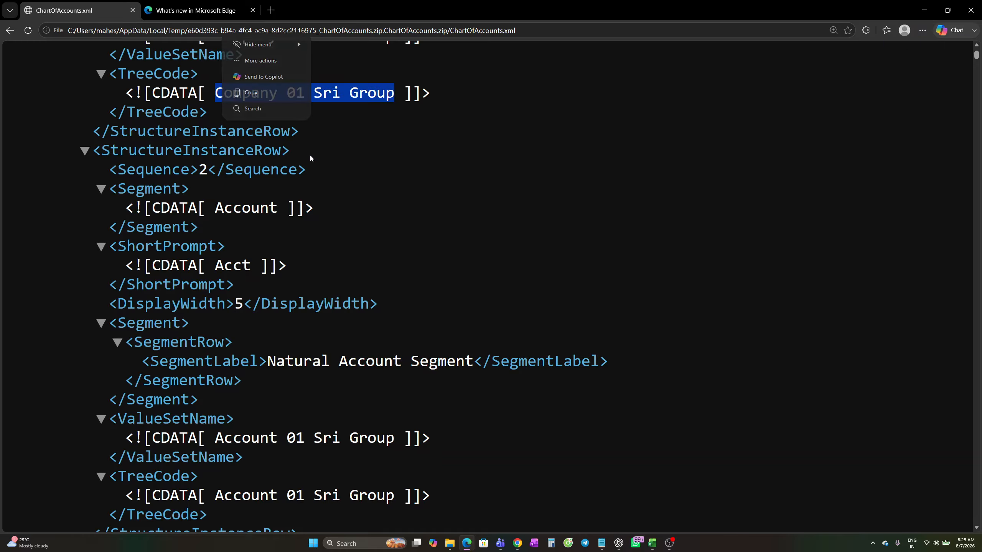
Step: Switch to the Oracle Manage Chart of Accounts Value Sets page and search for value set code Company 01 Sri Group
{"action": "key", "text": "alt+Tab"}
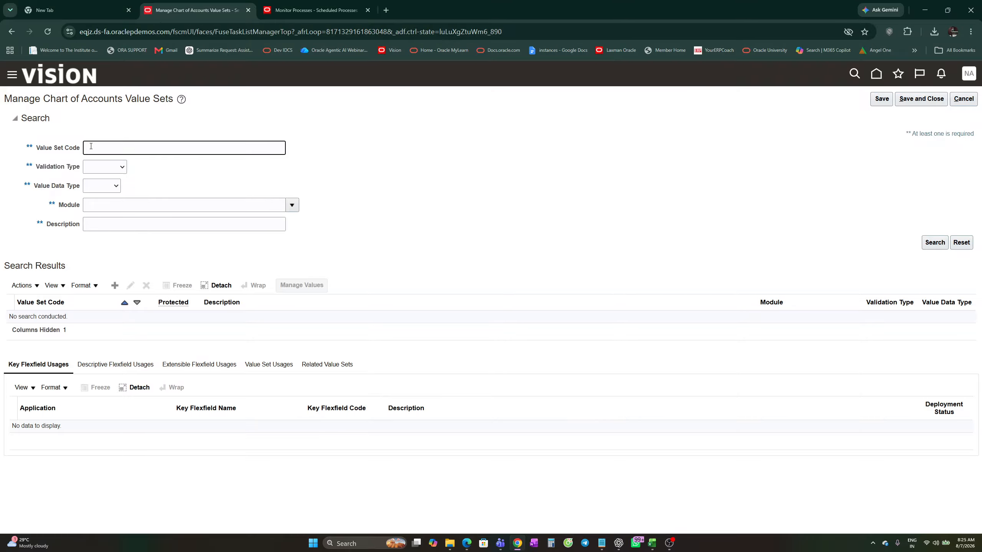
{"action": "key", "text": "ctrl+v"}
{"action": "left_click", "coordinate": [930, 246]}
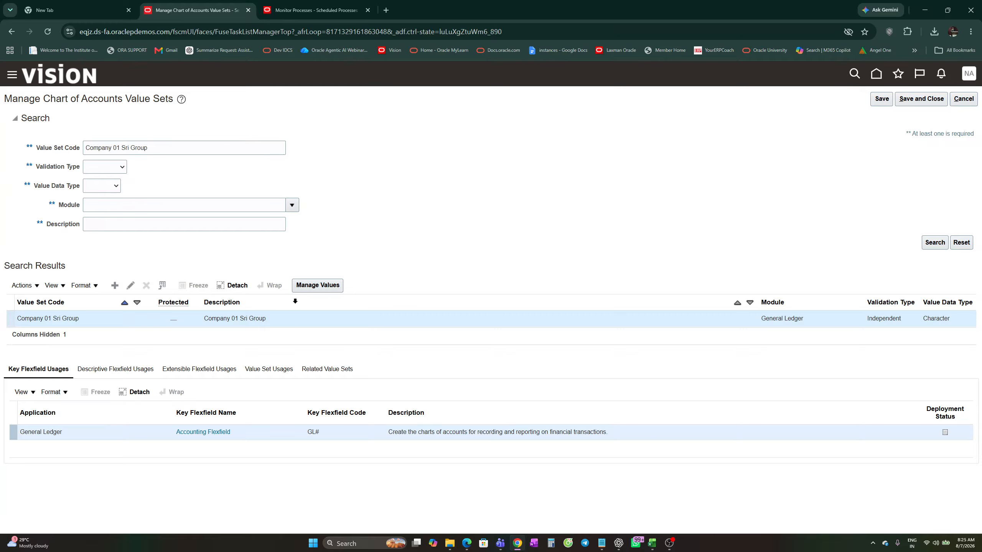
Step: List all values of the Company 01 Sri Group value set, and return to the value sets page without saving
{"action": "left_click", "coordinate": [309, 286]}
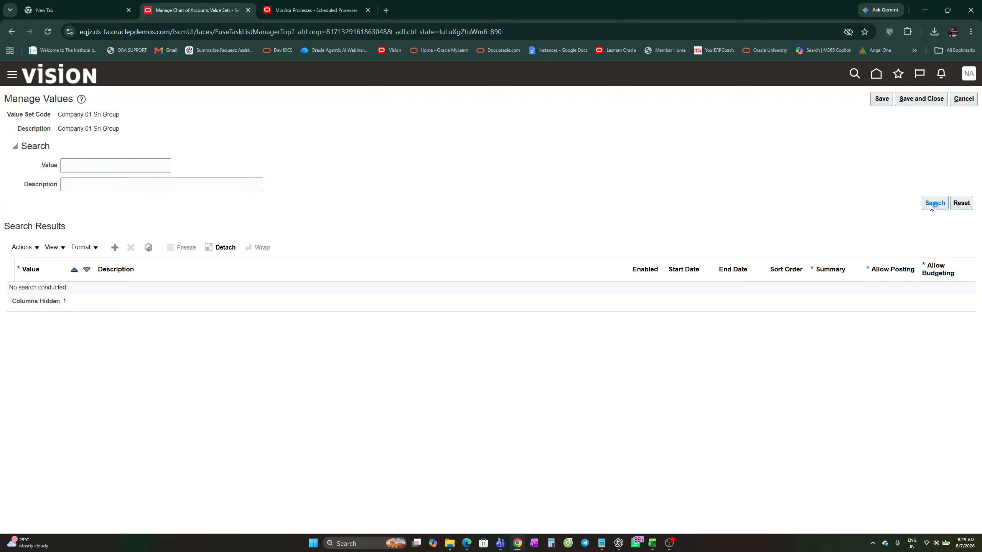
{"action": "left_click", "coordinate": [933, 203]}
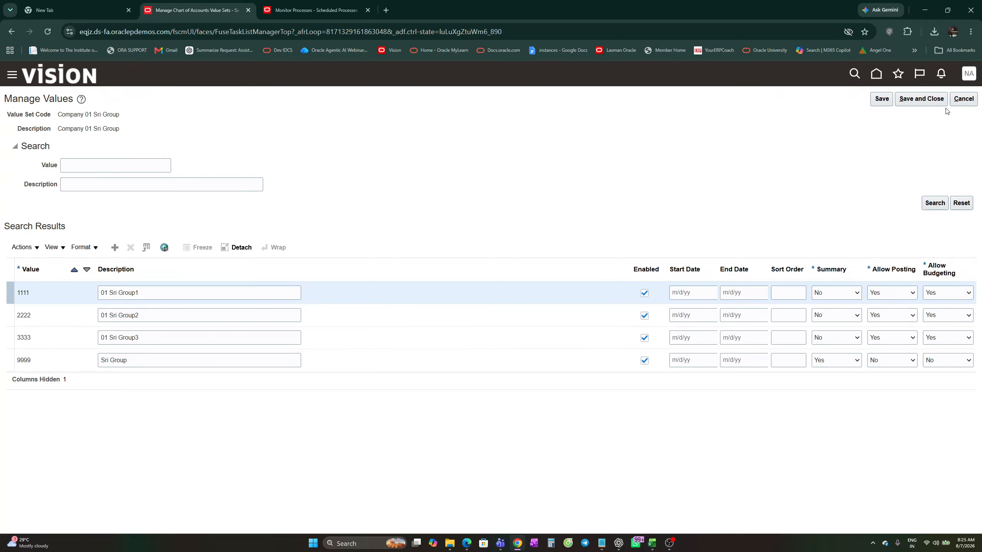
{"action": "left_click", "coordinate": [961, 100]}
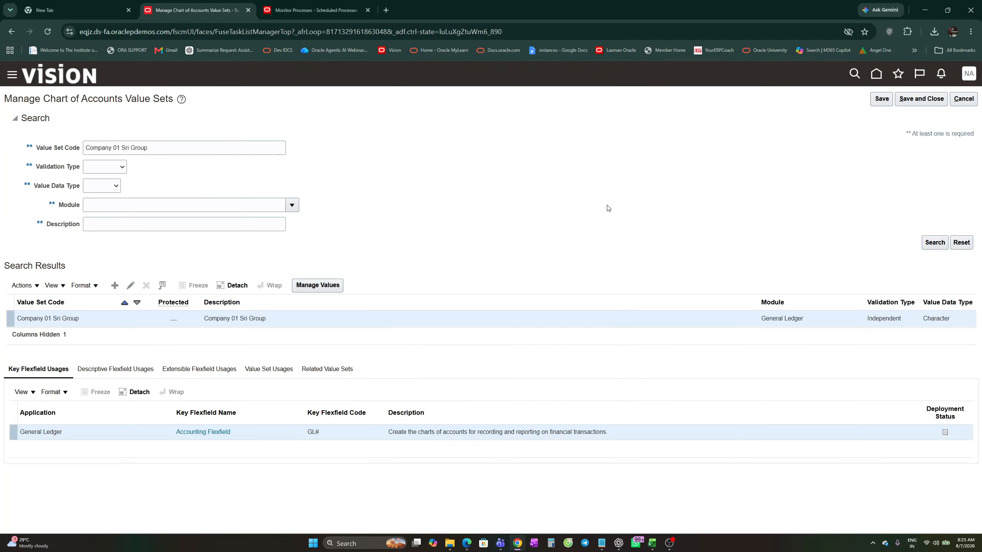
Step: Switch to the Nexus.xlsx workbook in Excel and find the Create Chart of Accounts (COA) checklist under Session-5
{"action": "key", "text": "alt+Tab"}
{"action": "key", "text": "alt+Tab"}
{"action": "key", "text": "alt+Tab"}
{"action": "key", "text": "alt+Tab"}
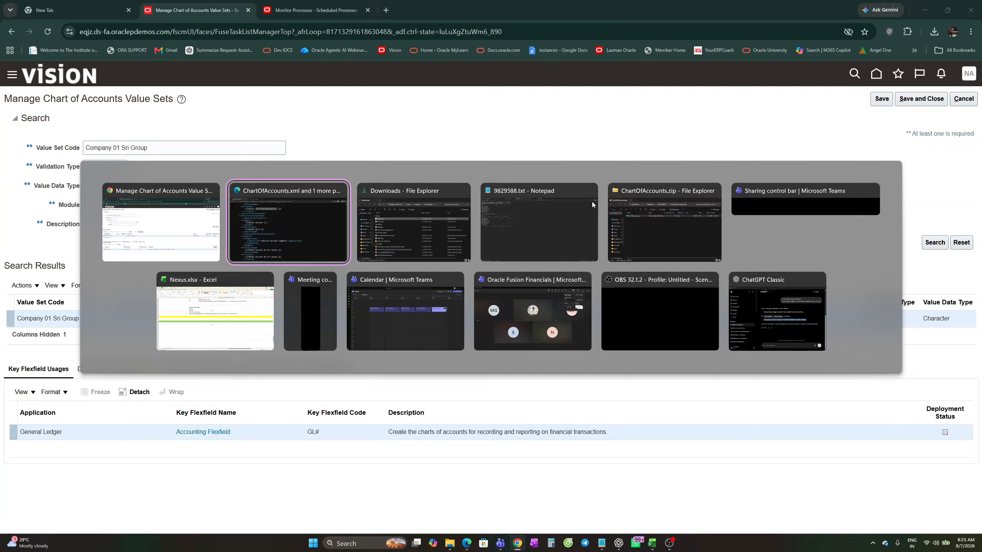
{"action": "key", "text": "alt+Tab"}
{"action": "key", "text": "alt+Tab"}
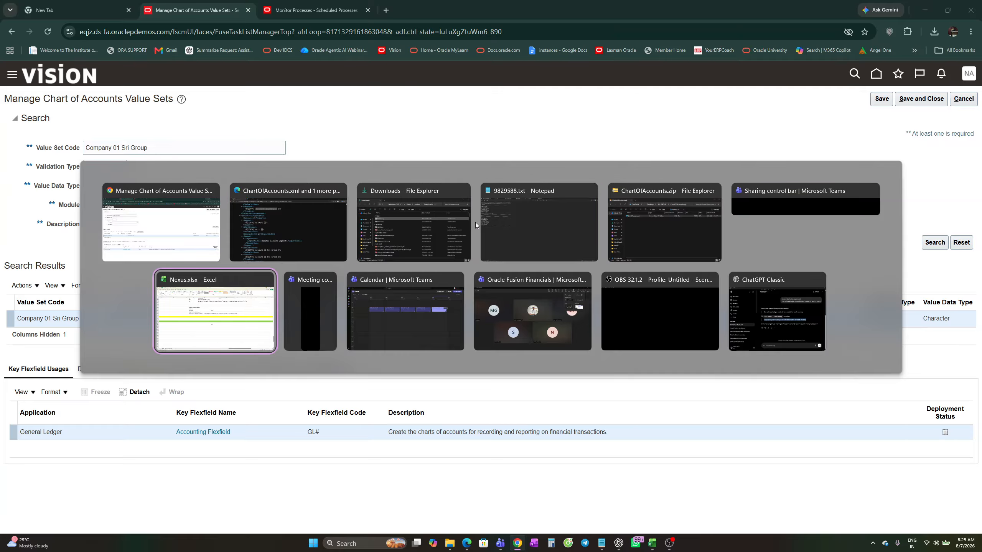
{"action": "scroll", "coordinate": [525, 351], "scroll_direction": "up", "scroll_amount": 18}
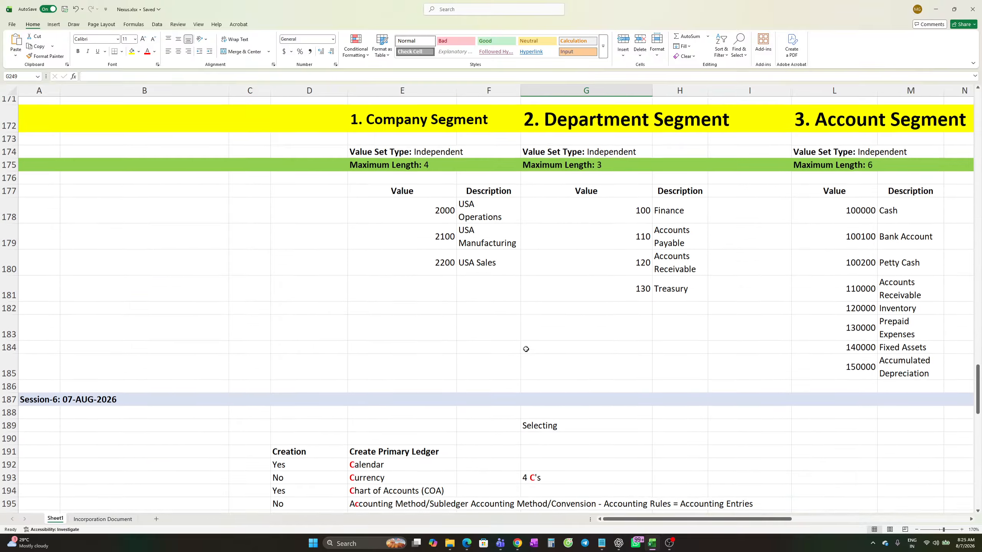
{"action": "scroll", "coordinate": [525, 349], "scroll_direction": "up", "scroll_amount": 8}
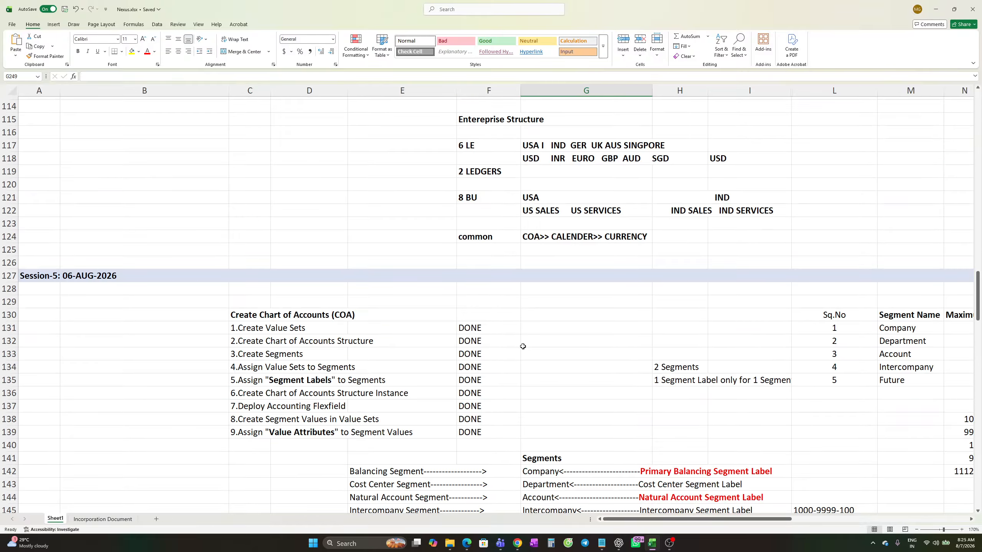
{"action": "scroll", "coordinate": [529, 308], "scroll_direction": "down", "scroll_amount": 3}
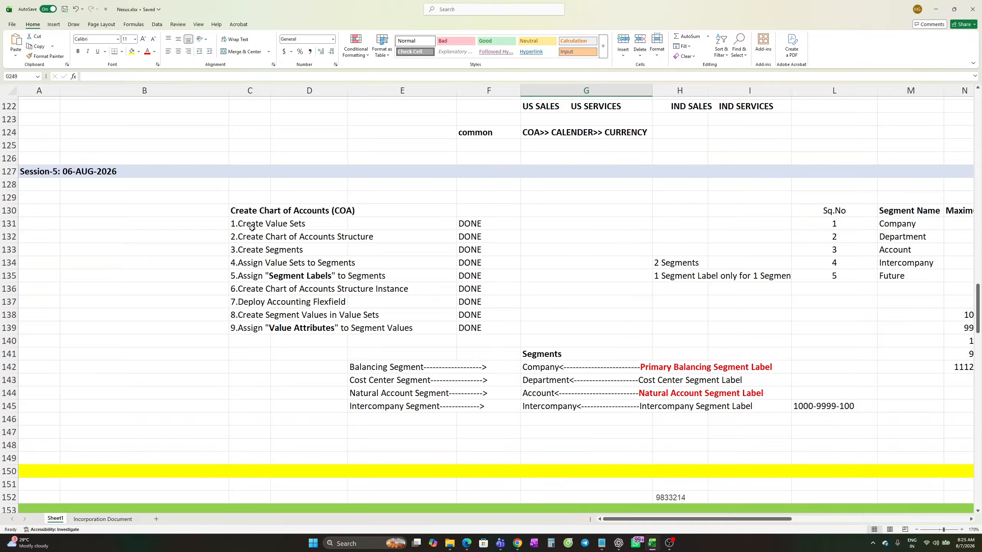
Step: Review the COA checklist items on value sets, structure, segments, deploying the accounting flexfield and creating segment values
{"action": "left_click", "coordinate": [265, 224]}
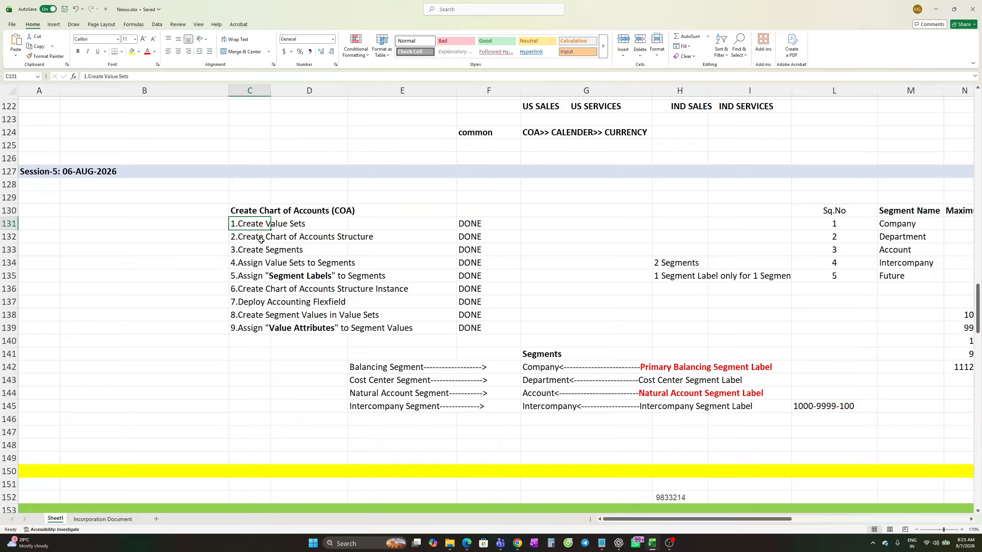
{"action": "left_click", "coordinate": [260, 238]}
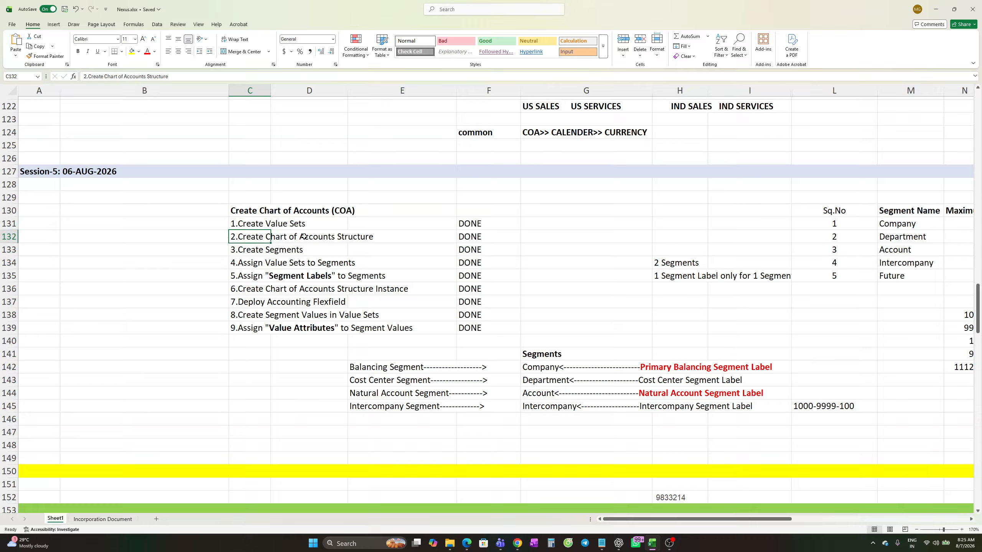
{"action": "left_click", "coordinate": [287, 249]}
{"action": "left_click", "coordinate": [264, 251]}
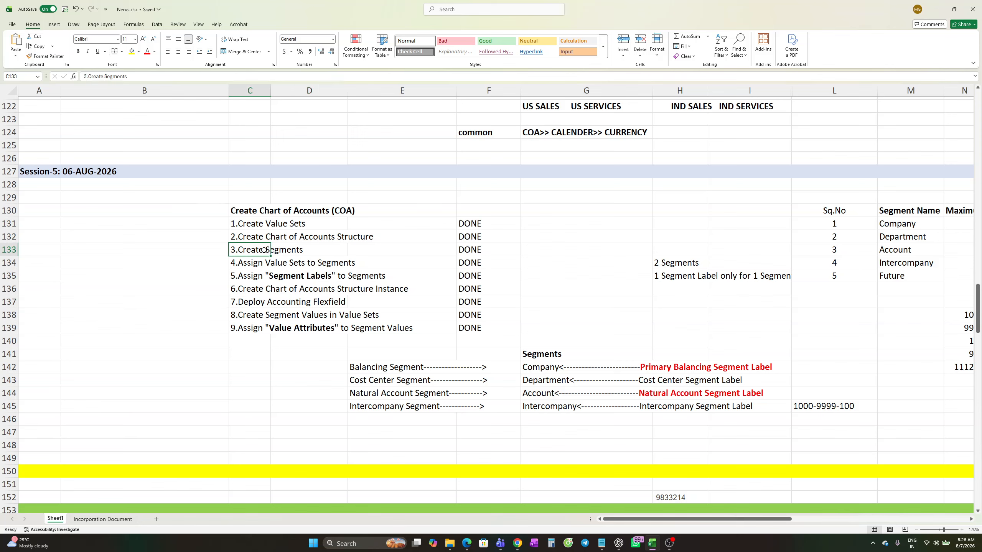
{"action": "left_click", "coordinate": [255, 319]}
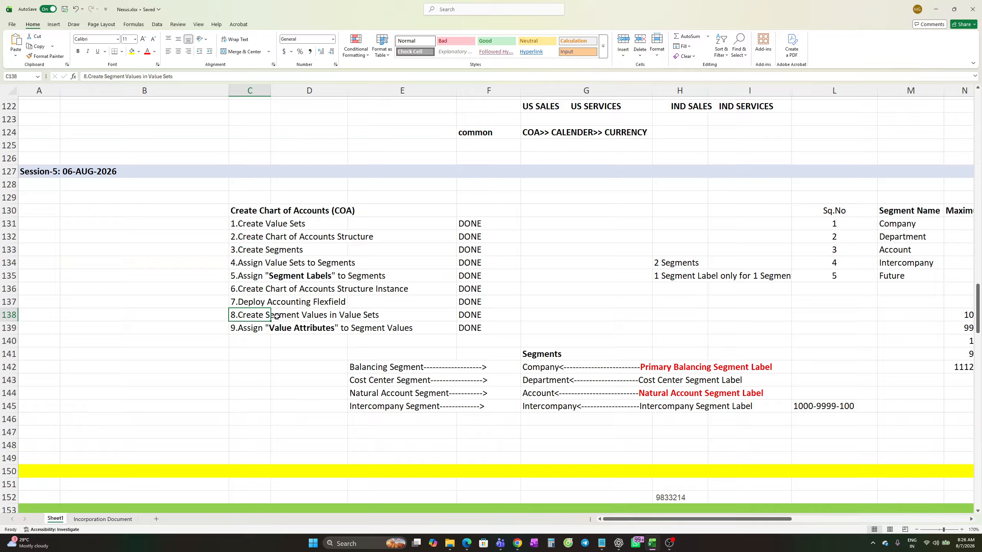
{"action": "left_click", "coordinate": [295, 306]}
{"action": "left_click", "coordinate": [245, 301]}
{"action": "left_click", "coordinate": [306, 305]}
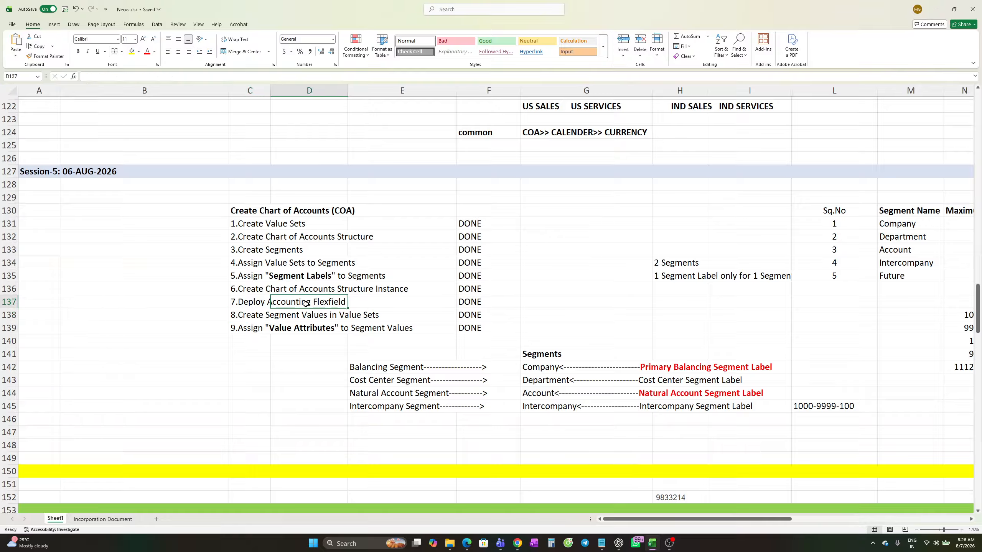
{"action": "left_click", "coordinate": [257, 304]}
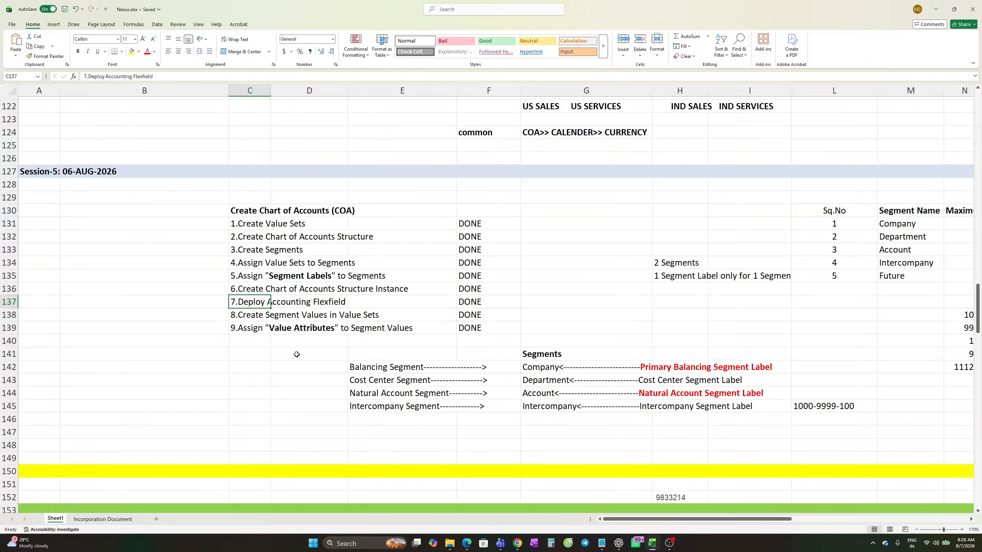
{"action": "left_click", "coordinate": [277, 316]}
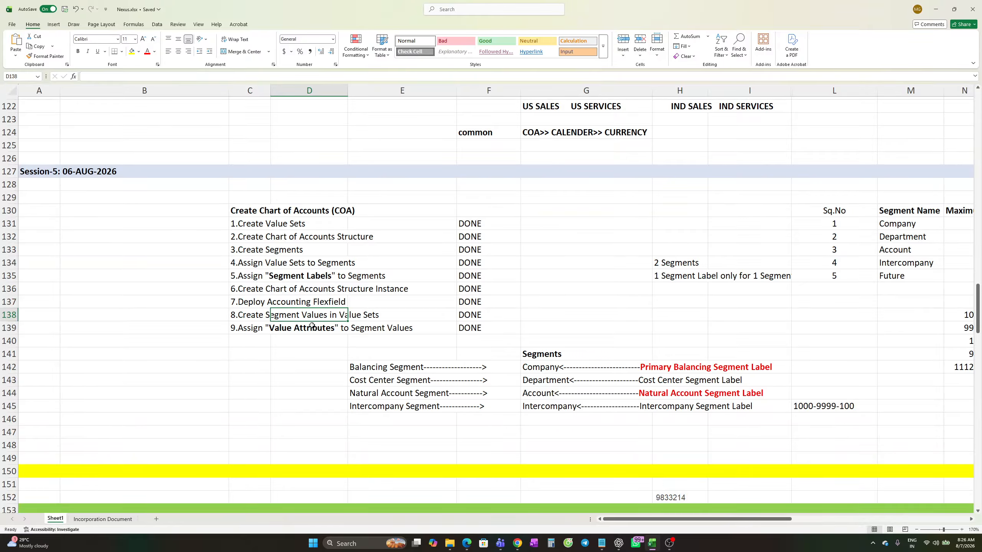
Step: Switch back to Oracle and, in the Manage Chart of Accounts Value Set Values task, search for value set code ACCOUNT 01
{"action": "key", "text": "alt+Tab"}
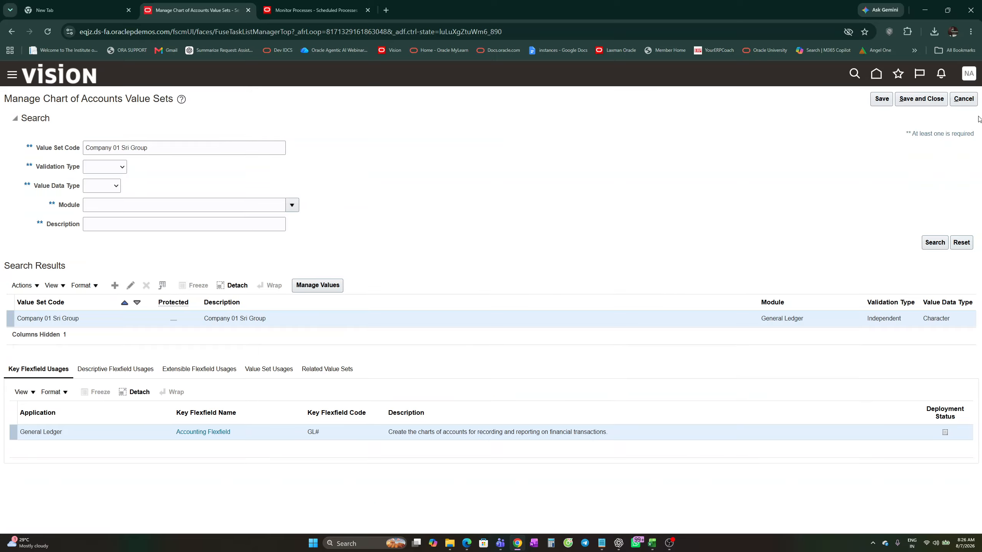
{"action": "left_click", "coordinate": [963, 100]}
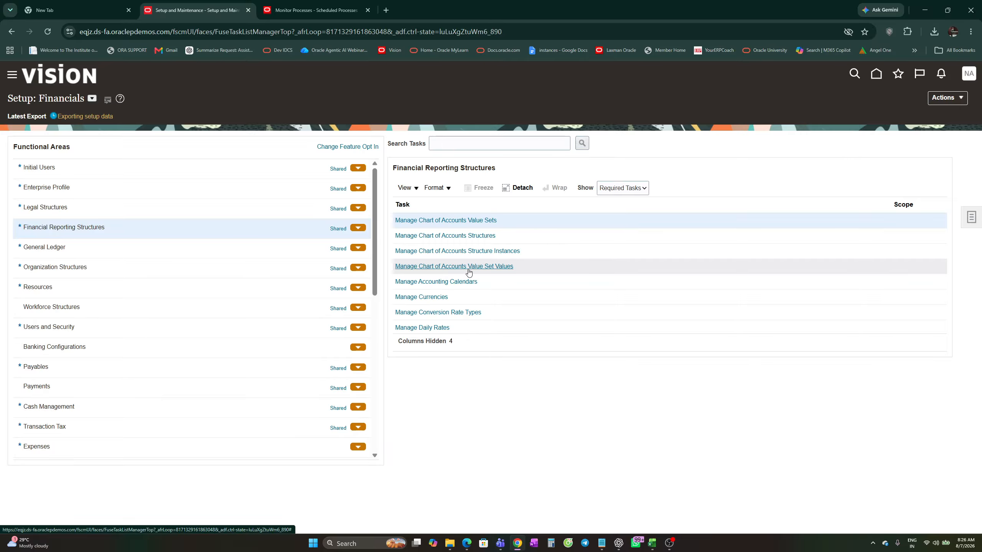
{"action": "left_click", "coordinate": [471, 267]}
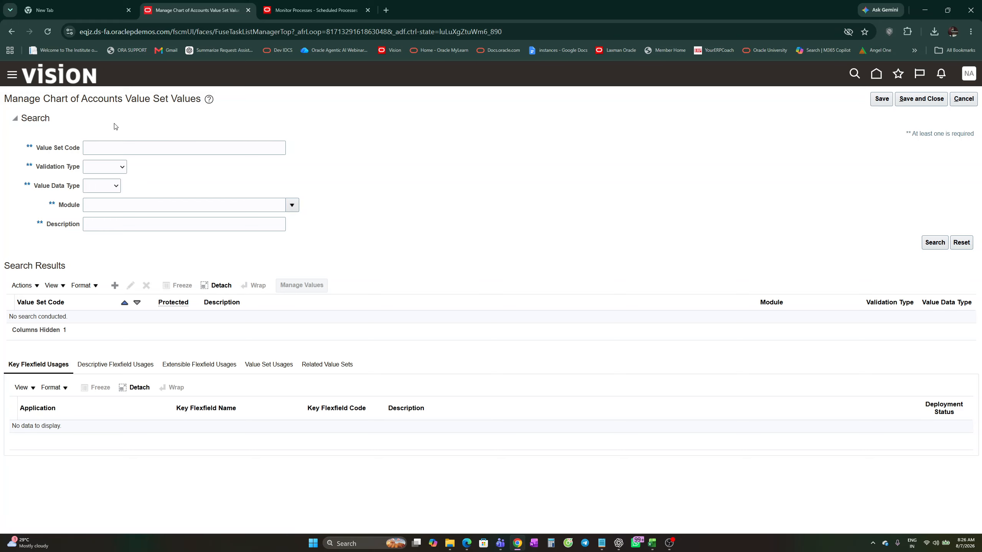
{"action": "left_click", "coordinate": [107, 146]}
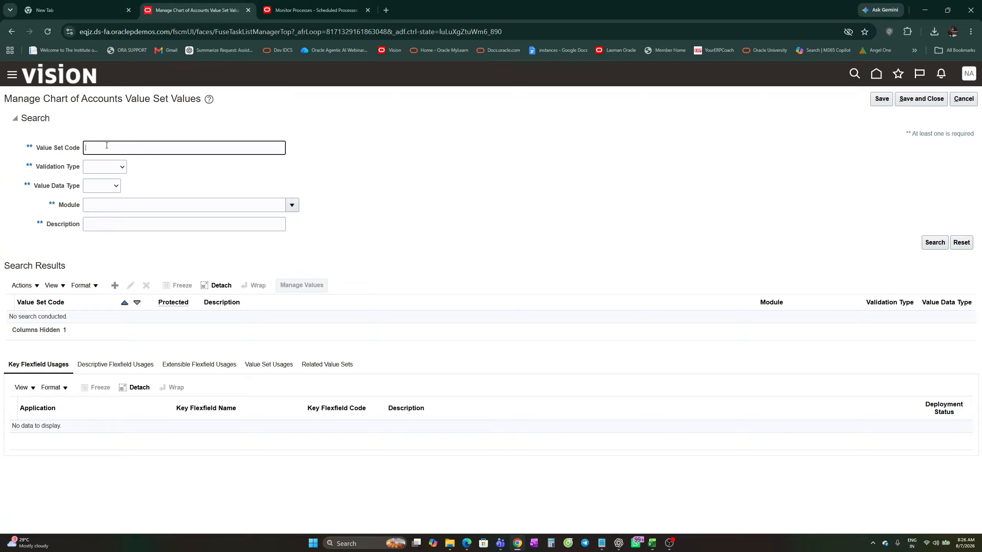
{"action": "type", "text": "ACCOUNT 01"}
{"action": "key", "text": "Return"}
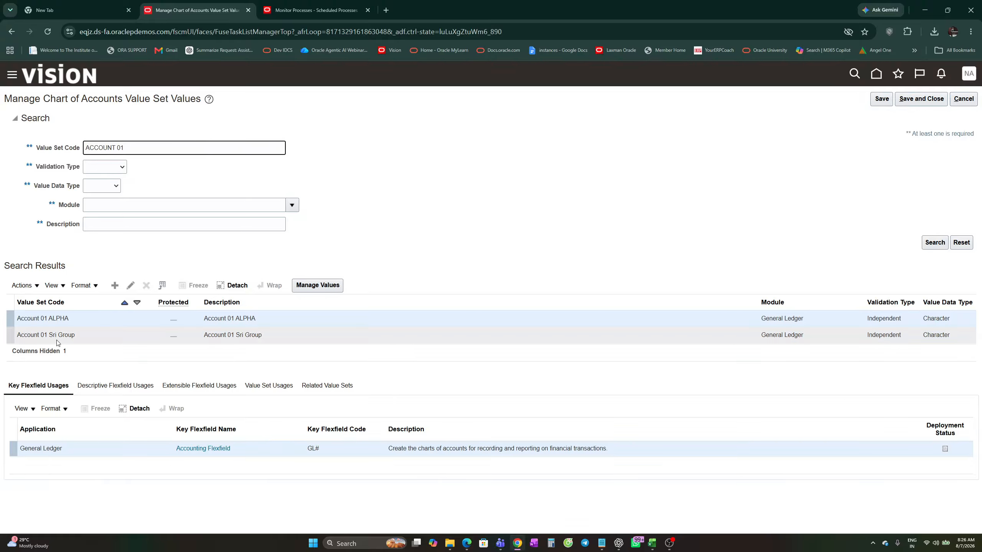
Step: Open the values of the Account 01 Sri Group value set and list them all
{"action": "left_click", "coordinate": [77, 333]}
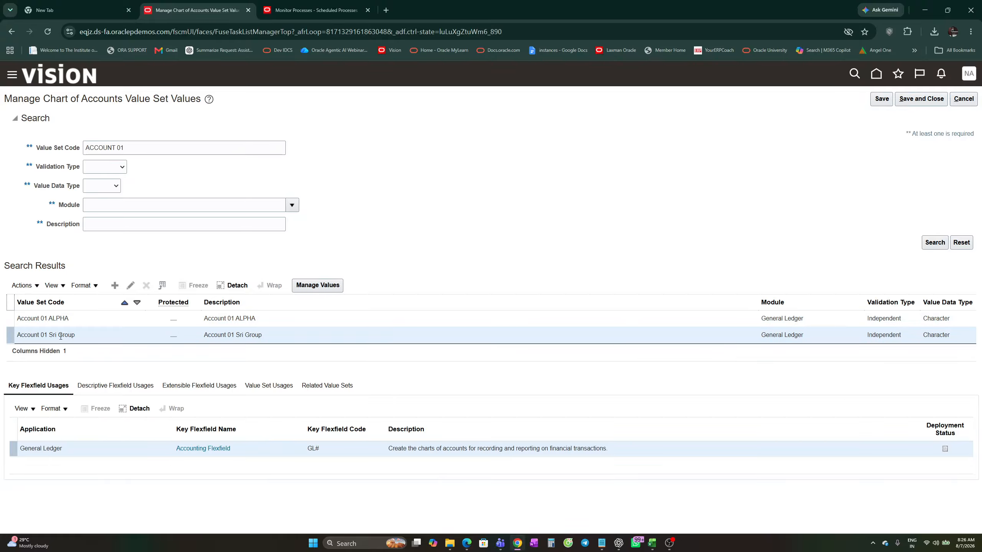
{"action": "left_click", "coordinate": [280, 334]}
{"action": "left_click", "coordinate": [312, 285]}
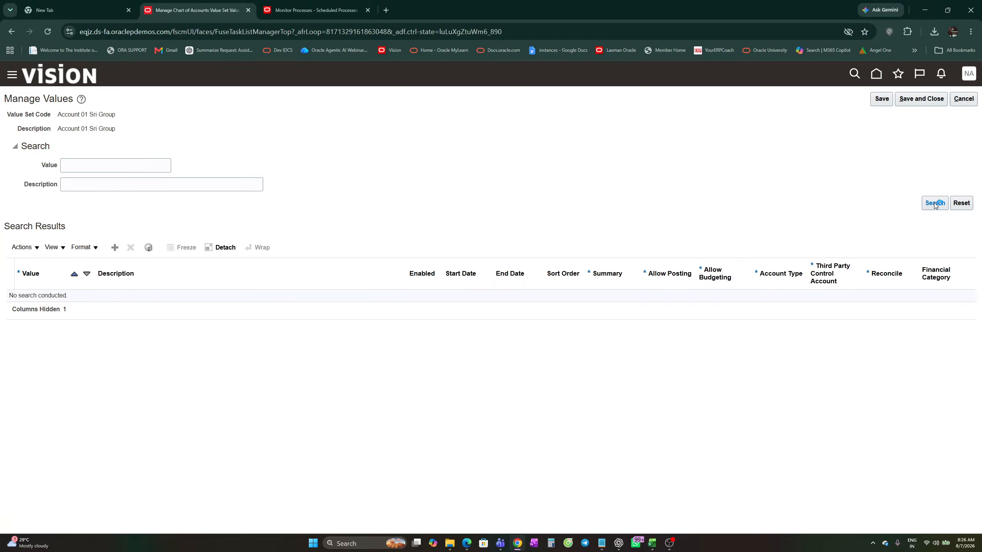
{"action": "left_click", "coordinate": [934, 203]}
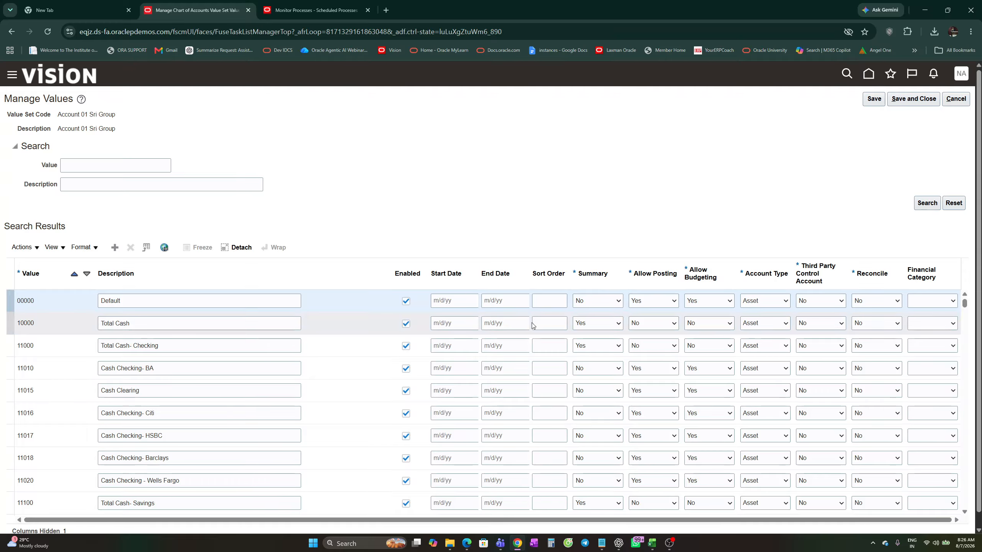
Step: Examine the Account 01 Sri Group values with their descriptions, summary and posting settings and account types, and return to the first value
{"action": "scroll", "coordinate": [556, 371], "scroll_direction": "down", "scroll_amount": 5}
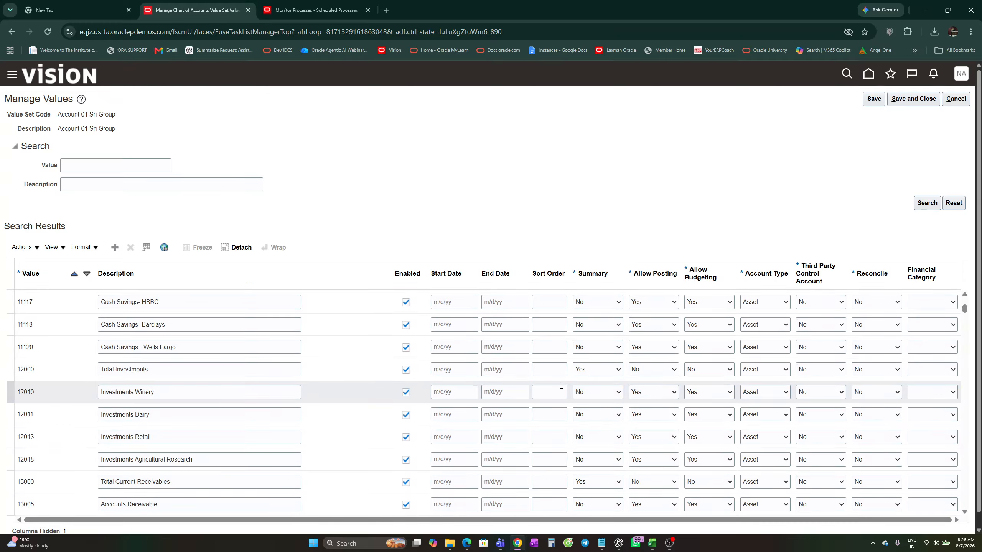
{"action": "scroll", "coordinate": [561, 385], "scroll_direction": "down", "scroll_amount": 3}
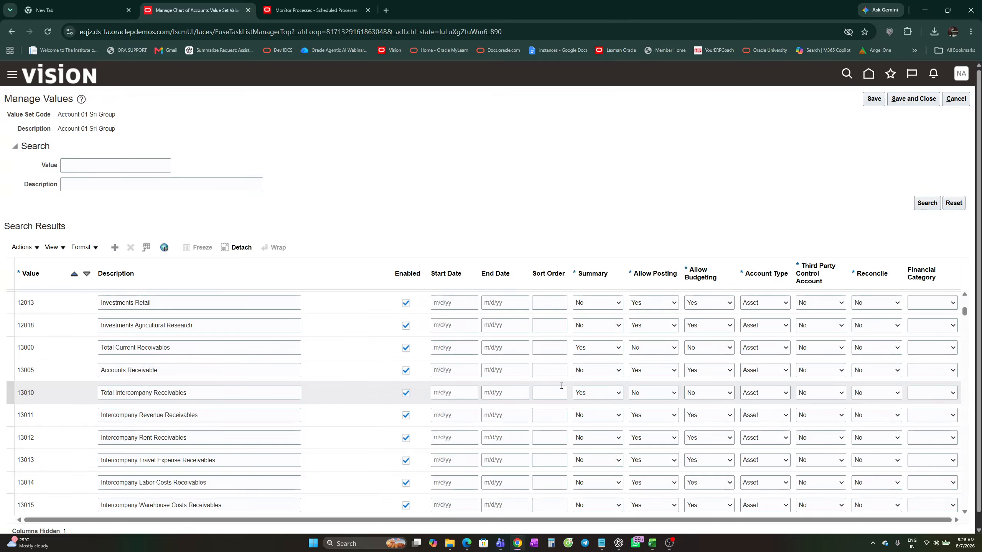
{"action": "scroll", "coordinate": [560, 386], "scroll_direction": "down", "scroll_amount": 5}
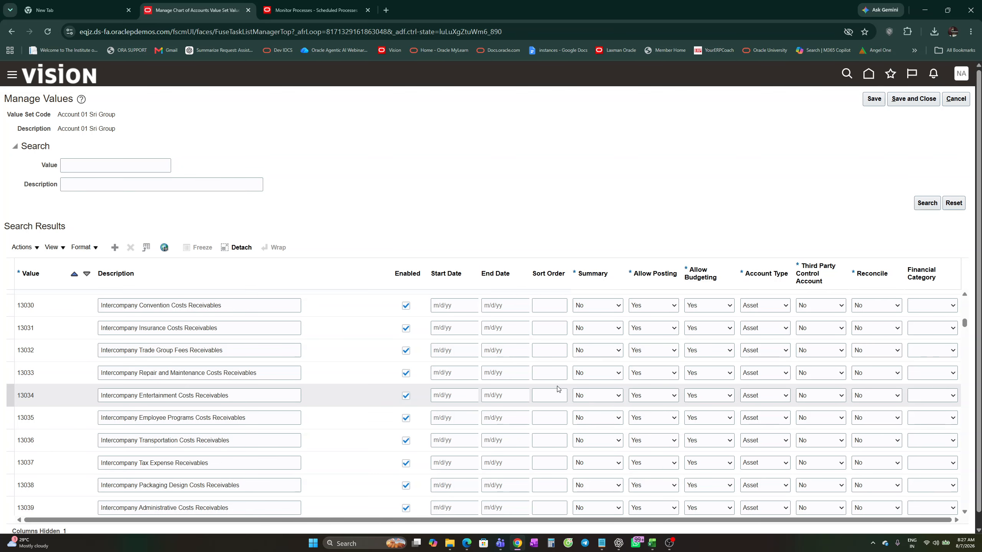
{"action": "scroll", "coordinate": [556, 389], "scroll_direction": "down", "scroll_amount": 9}
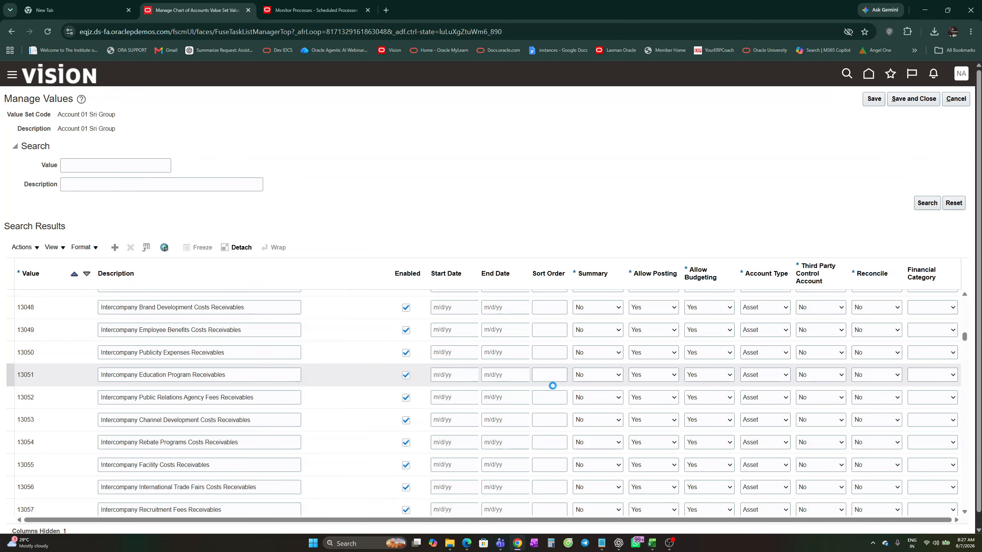
{"action": "scroll", "coordinate": [554, 385], "scroll_direction": "down", "scroll_amount": 5}
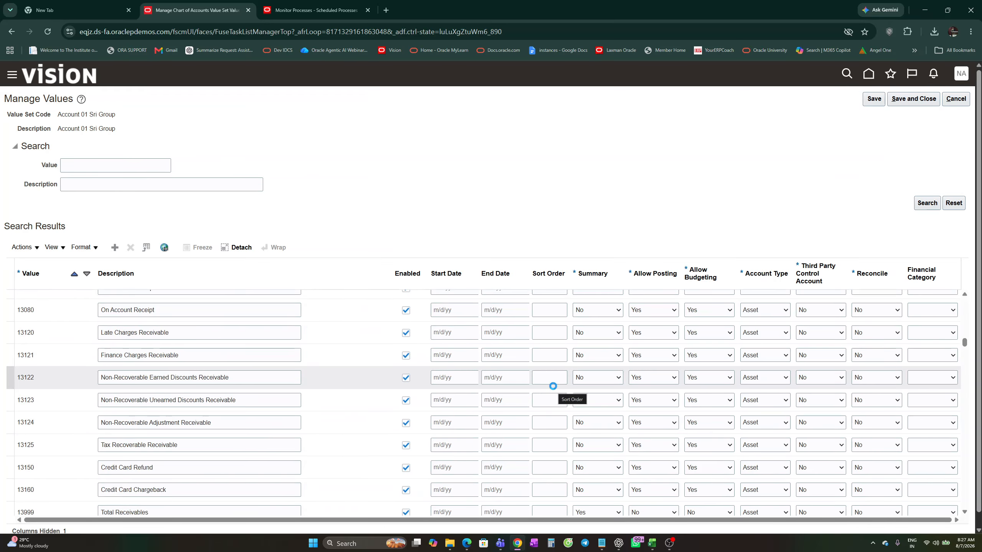
{"action": "scroll", "coordinate": [553, 386], "scroll_direction": "down", "scroll_amount": 6}
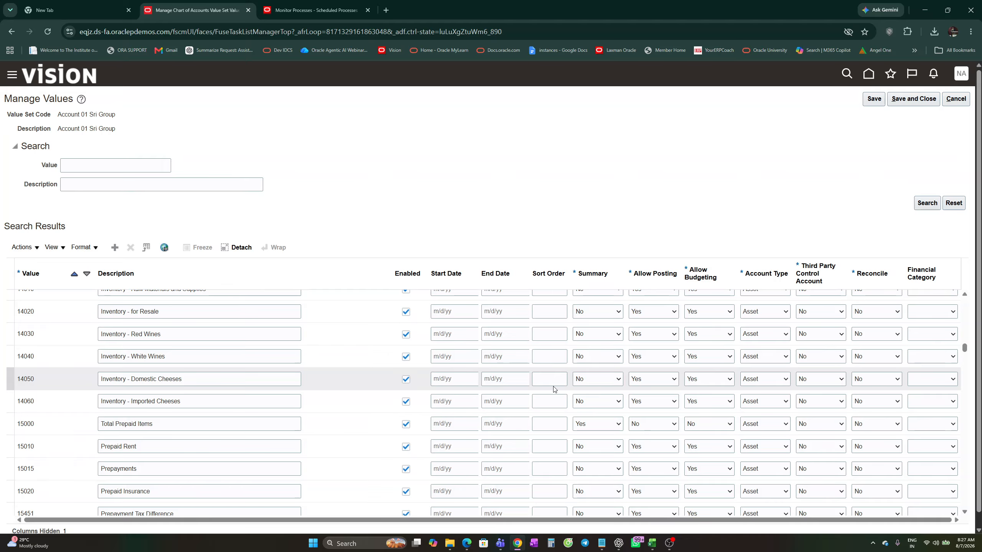
{"action": "scroll", "coordinate": [554, 389], "scroll_direction": "down", "scroll_amount": 5}
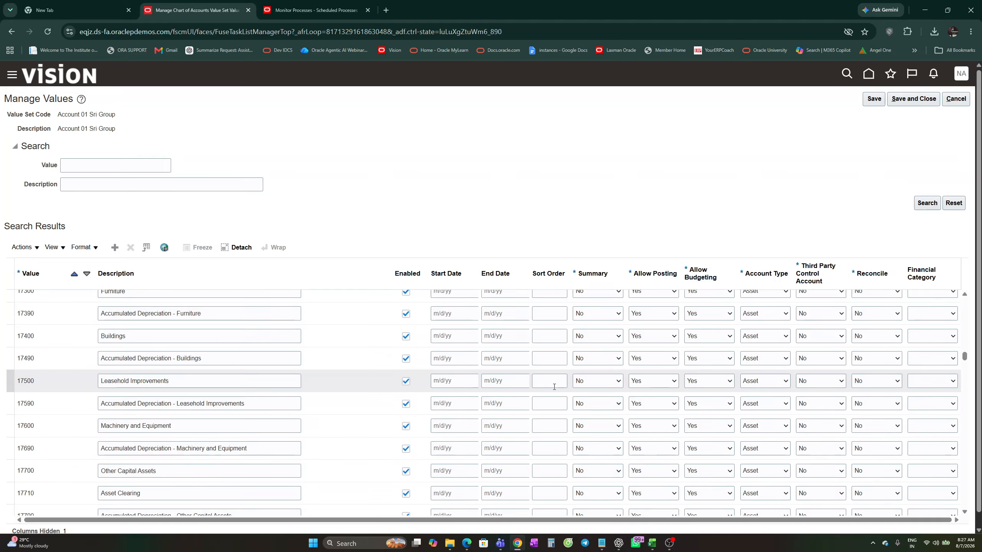
{"action": "scroll", "coordinate": [554, 386], "scroll_direction": "down", "scroll_amount": 3}
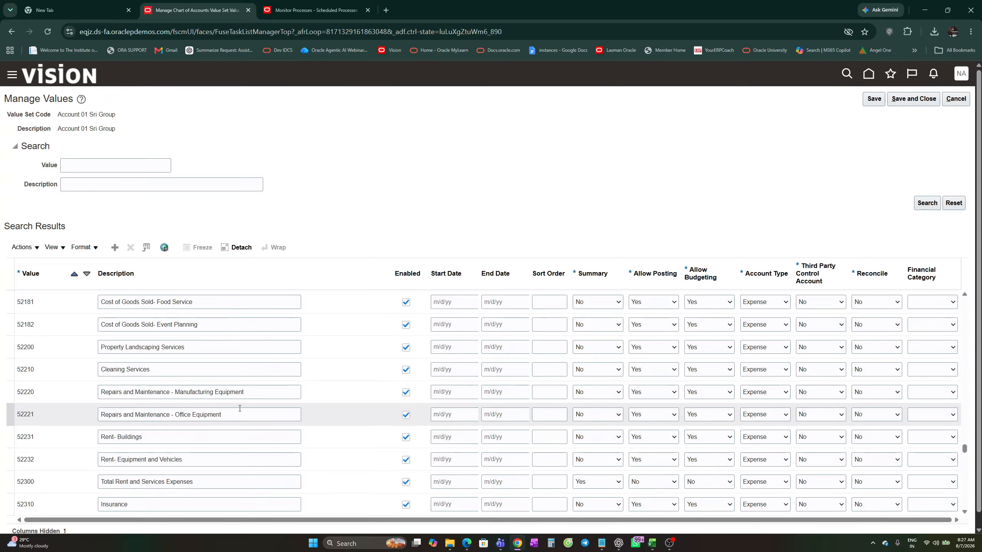
{"action": "scroll", "coordinate": [241, 408], "scroll_direction": "down", "scroll_amount": 10}
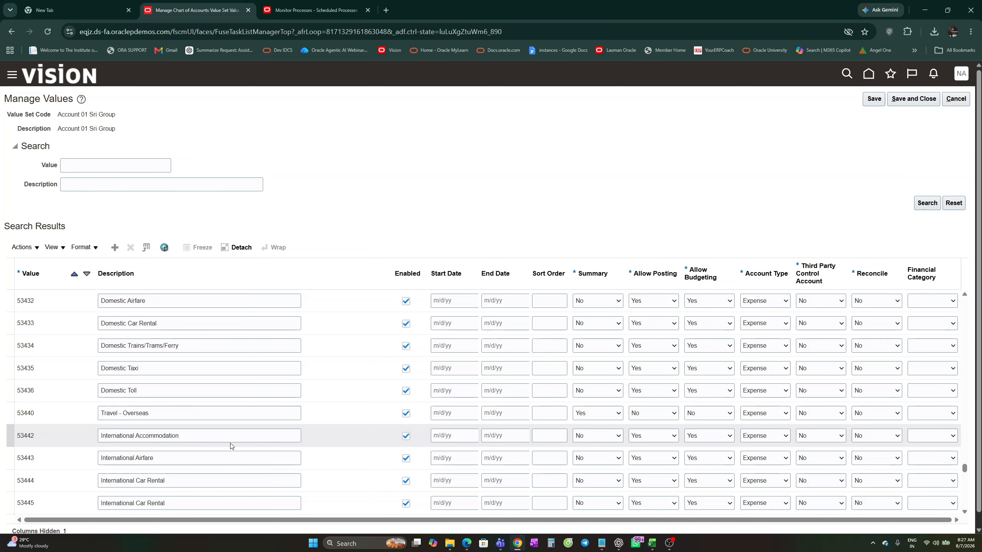
{"action": "scroll", "coordinate": [229, 448], "scroll_direction": "up", "scroll_amount": 10}
{"action": "scroll", "coordinate": [229, 447], "scroll_direction": "up", "scroll_amount": 15}
{"action": "scroll", "coordinate": [228, 444], "scroll_direction": "up", "scroll_amount": 15}
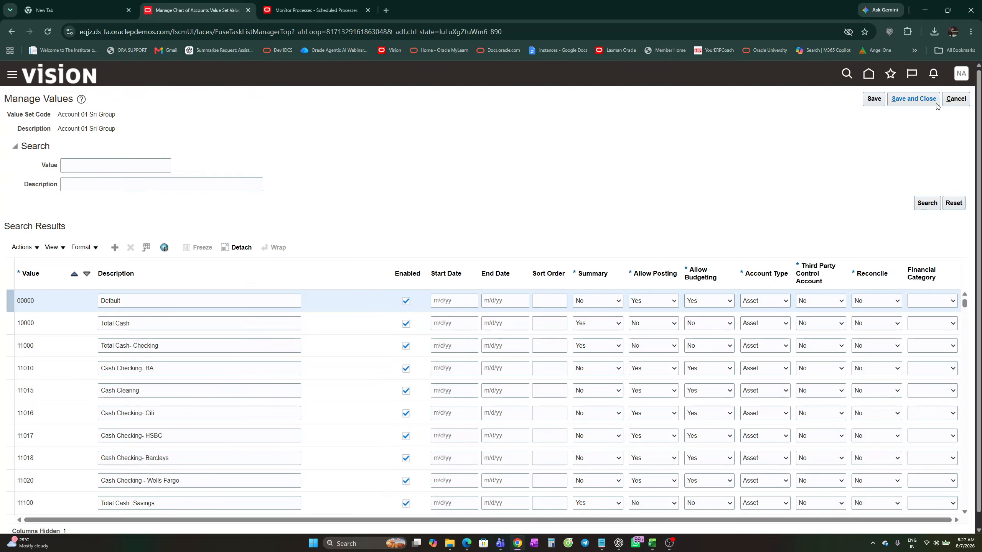
Step: Leave the value set values and, in the Manage Chart of Accounts Structure Instances task, search for key flexfields in the General Ledger module
{"action": "left_click", "coordinate": [950, 101]}
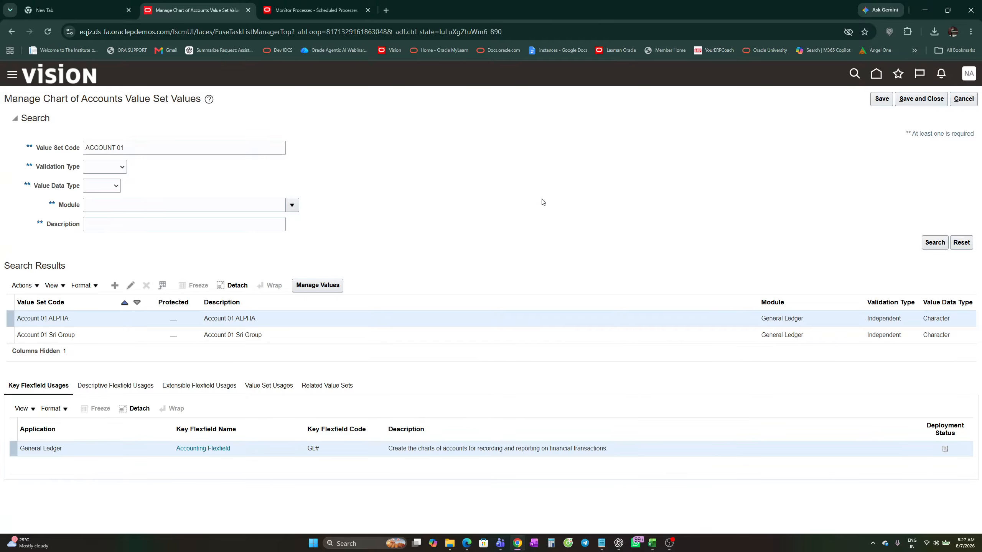
{"action": "left_click", "coordinate": [966, 99]}
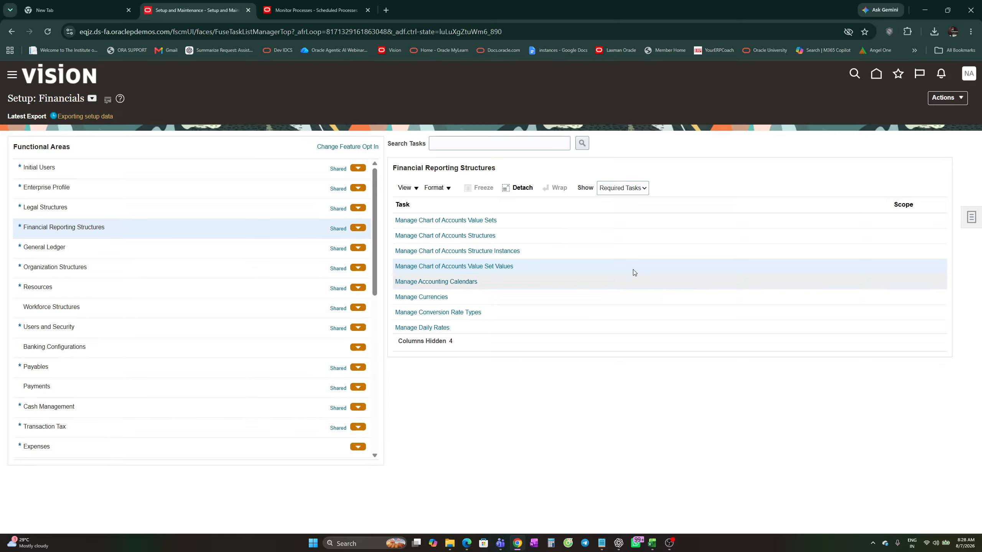
{"action": "left_click", "coordinate": [457, 251]}
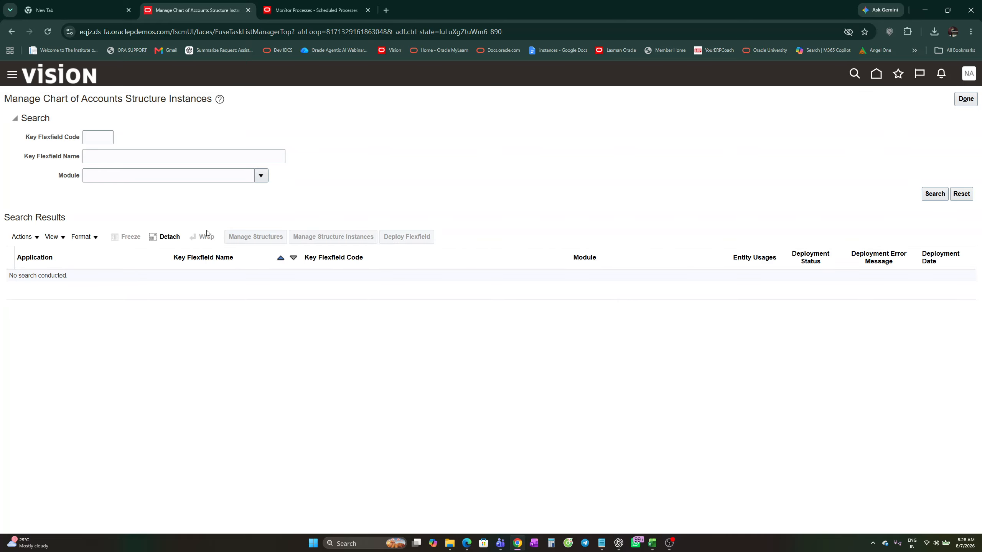
{"action": "left_click", "coordinate": [261, 176]}
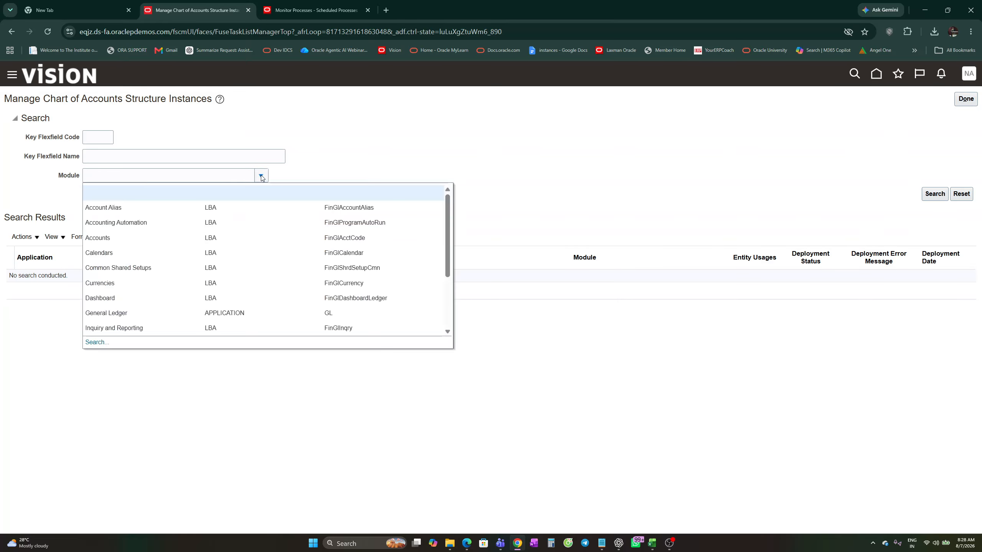
{"action": "left_click", "coordinate": [125, 313]}
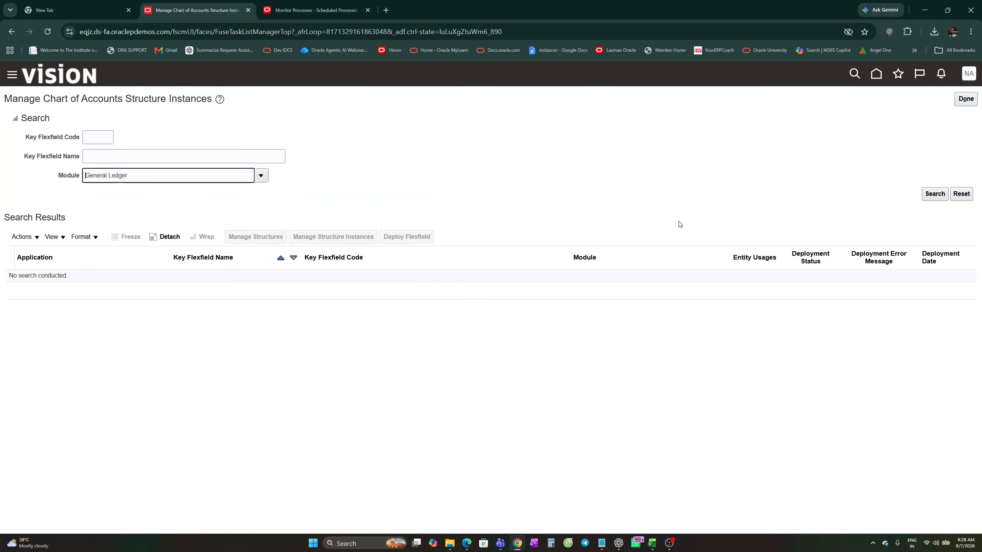
{"action": "left_click", "coordinate": [932, 193]}
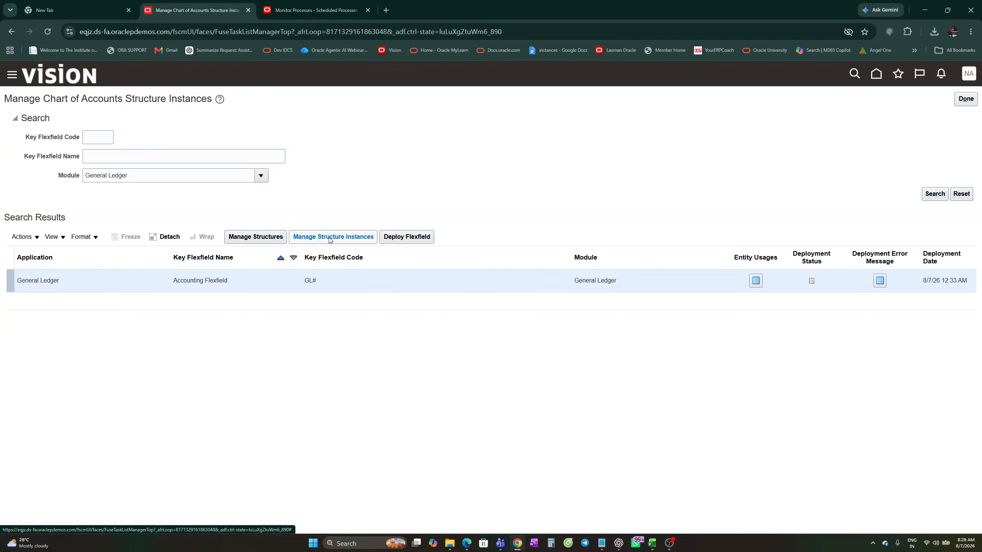
Step: Search the Accounting Flexfield's structures for the name 01 SRI, then return to the Financials setup tasks
{"action": "left_click", "coordinate": [269, 237]}
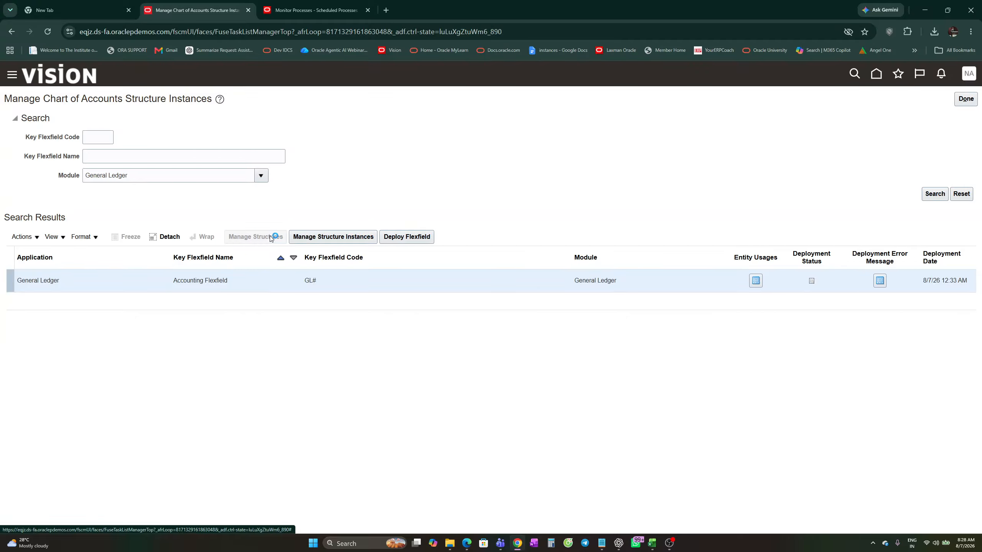
{"action": "left_click", "coordinate": [104, 163]}
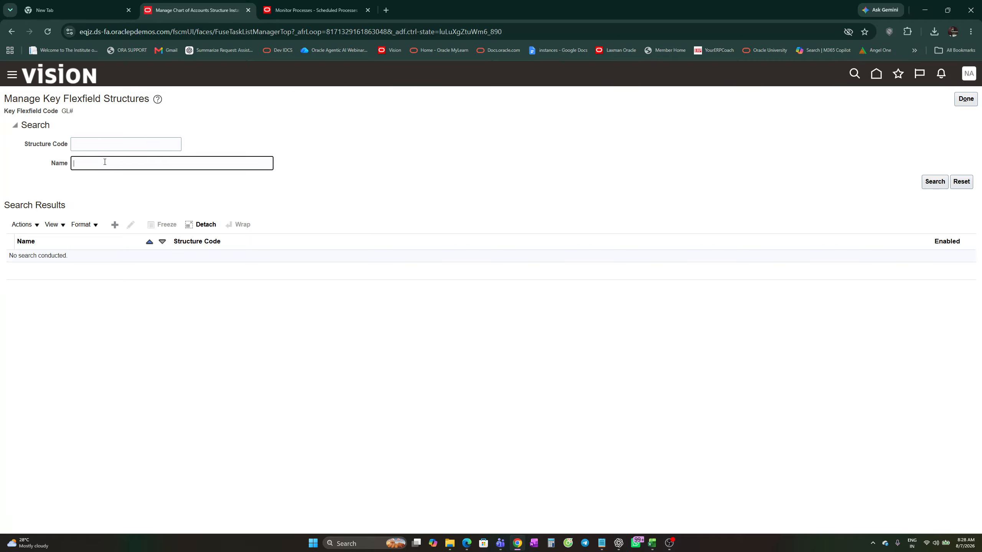
{"action": "type", "text": "01 SRI"}
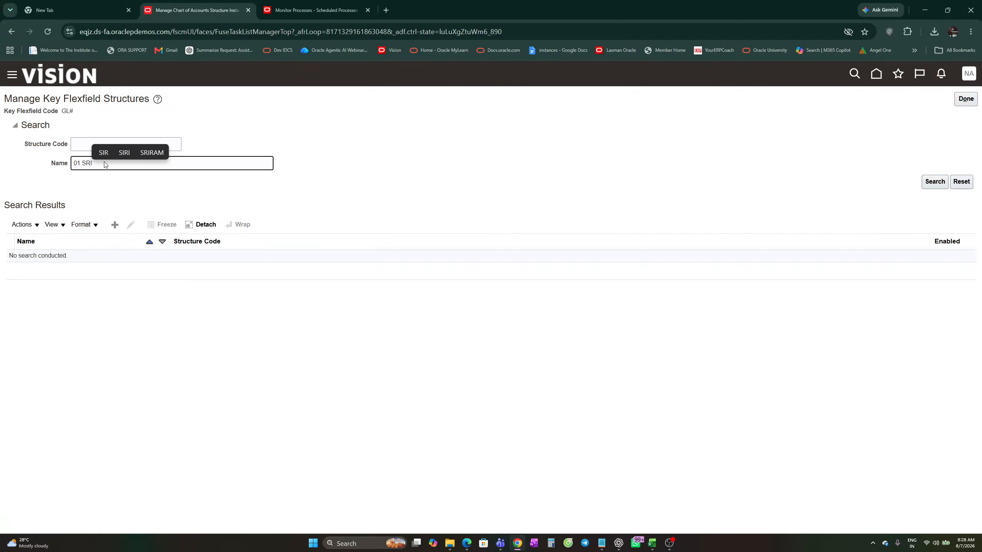
{"action": "left_click", "coordinate": [929, 183]}
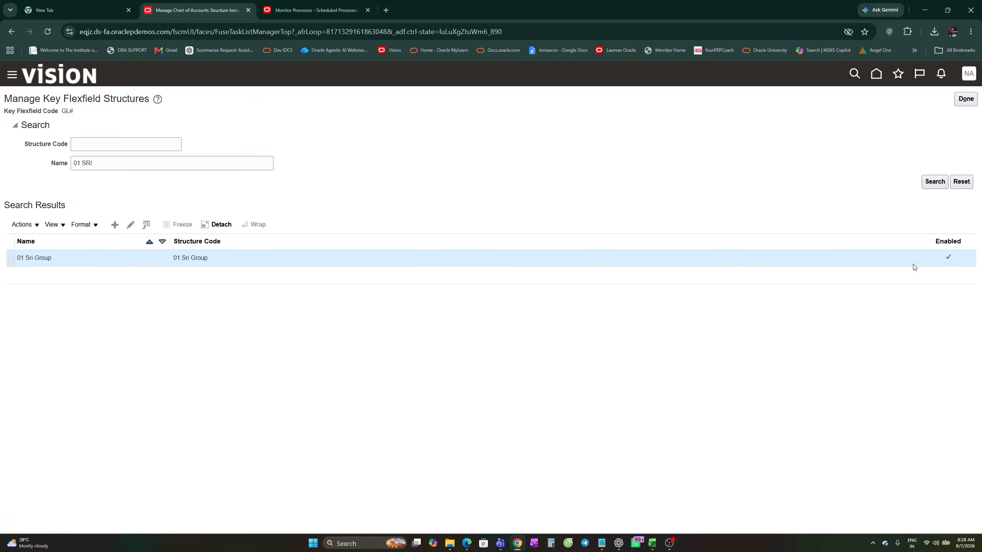
{"action": "left_click", "coordinate": [965, 99]}
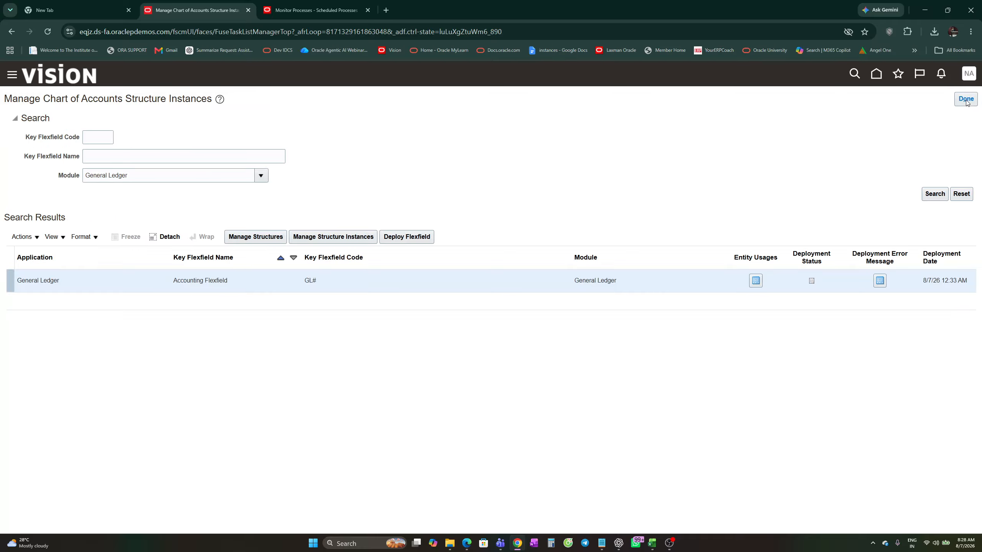
{"action": "left_click", "coordinate": [966, 99]}
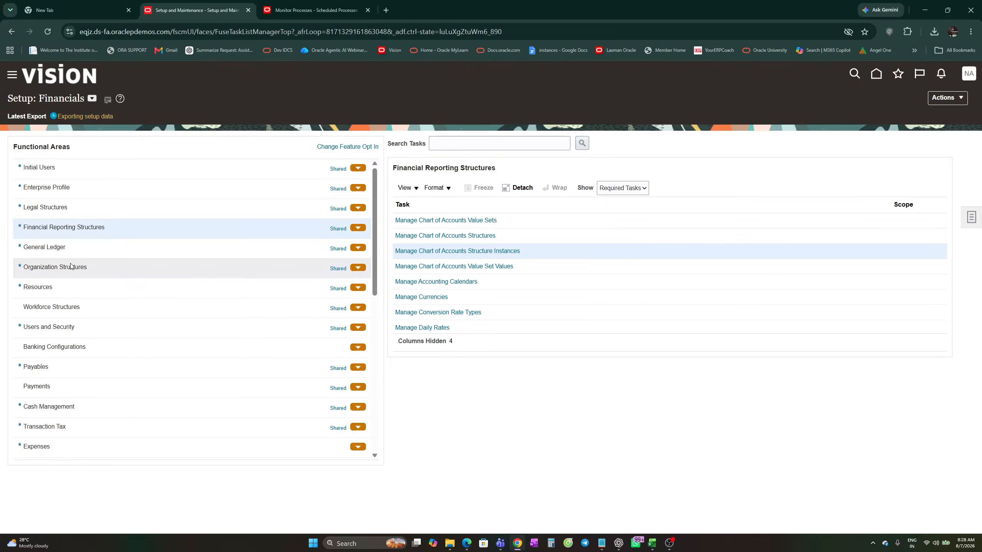
Step: Reload the expired Scheduled Processes page and refresh the list to check the status of Upload Enterprise Structures and Hierarchies
{"action": "left_click", "coordinate": [51, 249]}
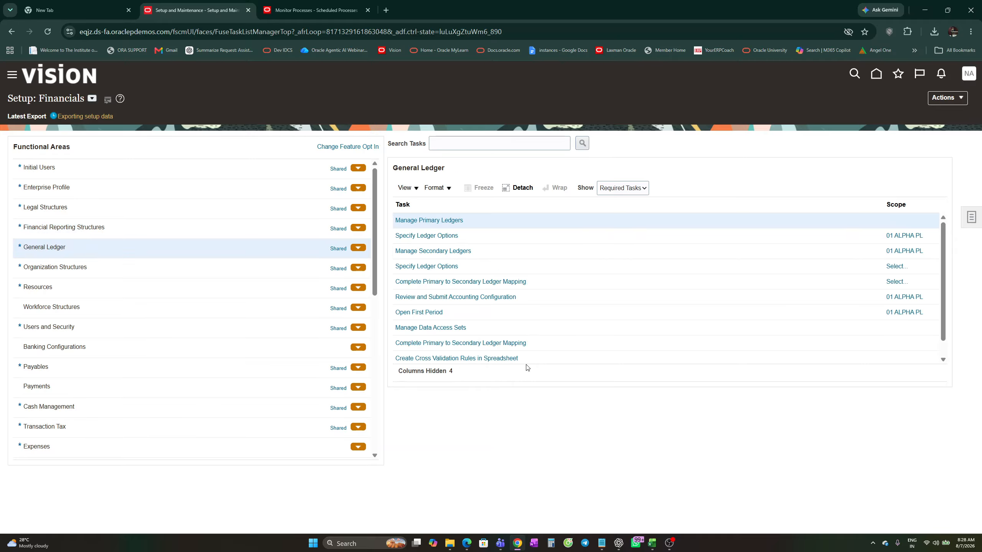
{"action": "left_click", "coordinate": [295, 11]}
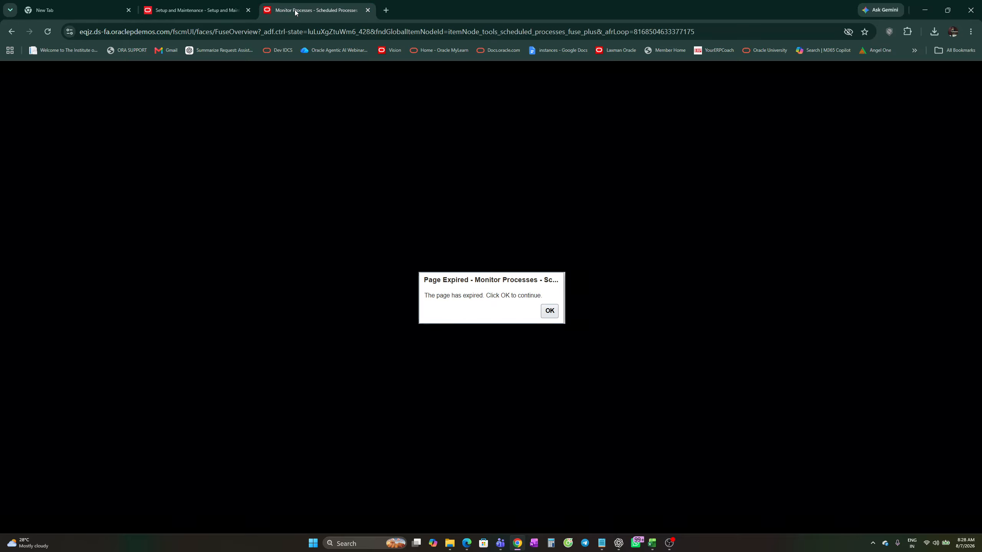
{"action": "left_click", "coordinate": [548, 311]}
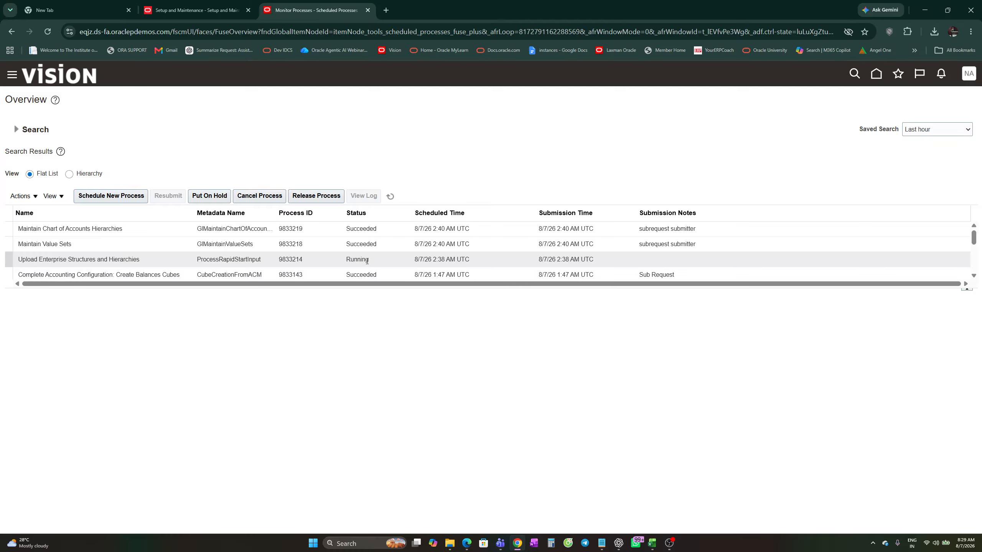
{"action": "left_click", "coordinate": [390, 197]}
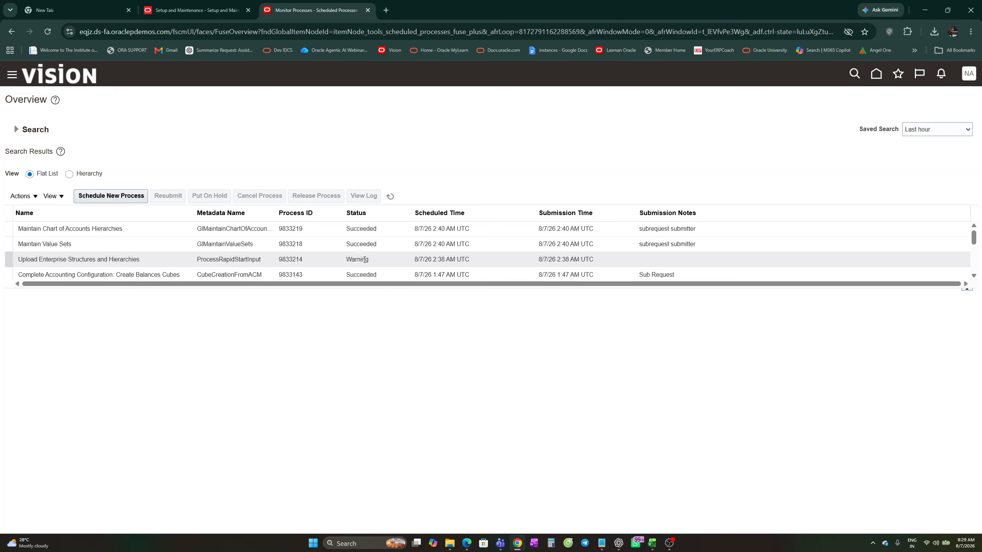
{"action": "left_click", "coordinate": [391, 196]}
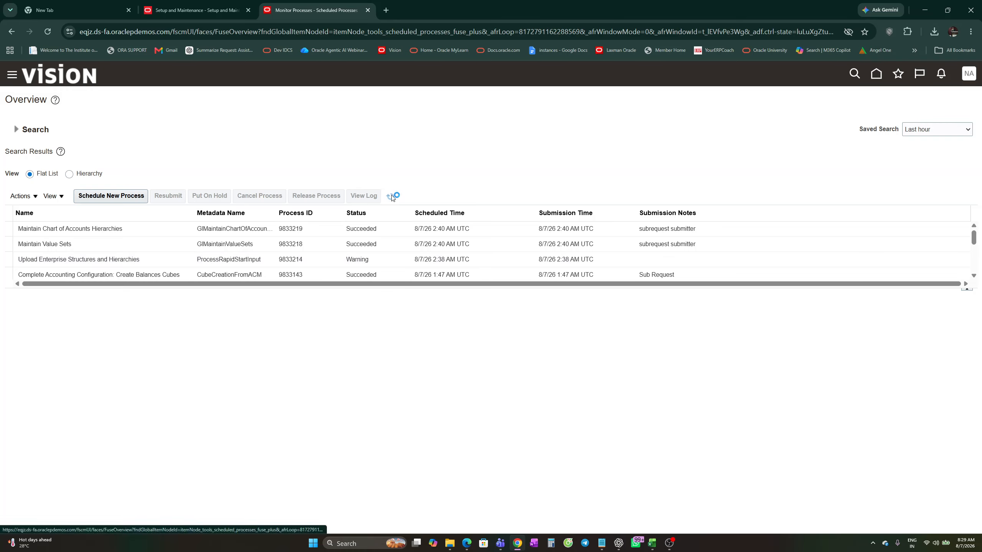
{"action": "left_click", "coordinate": [392, 198]}
{"action": "left_click", "coordinate": [392, 198]}
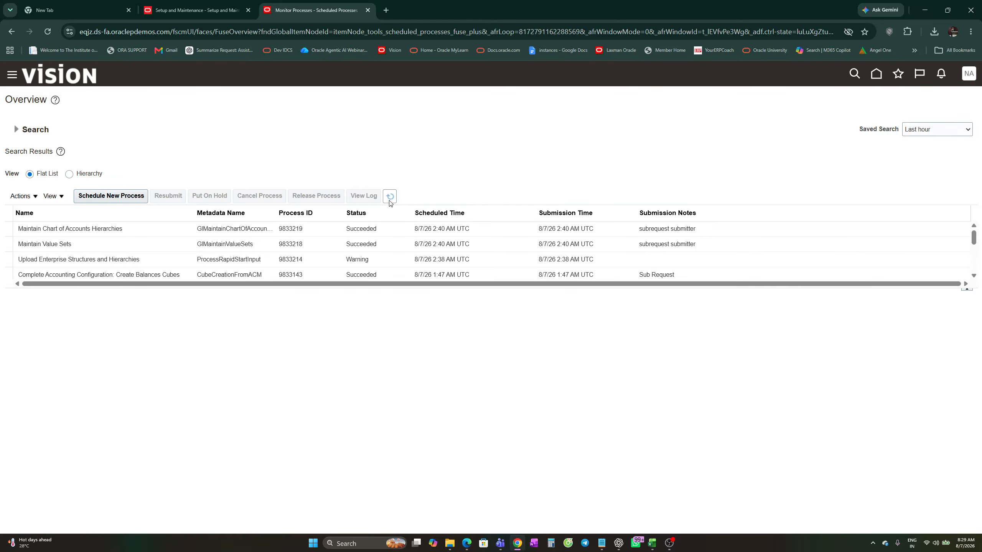
{"action": "left_click", "coordinate": [390, 200]}
{"action": "key", "text": "alt+Tab"}
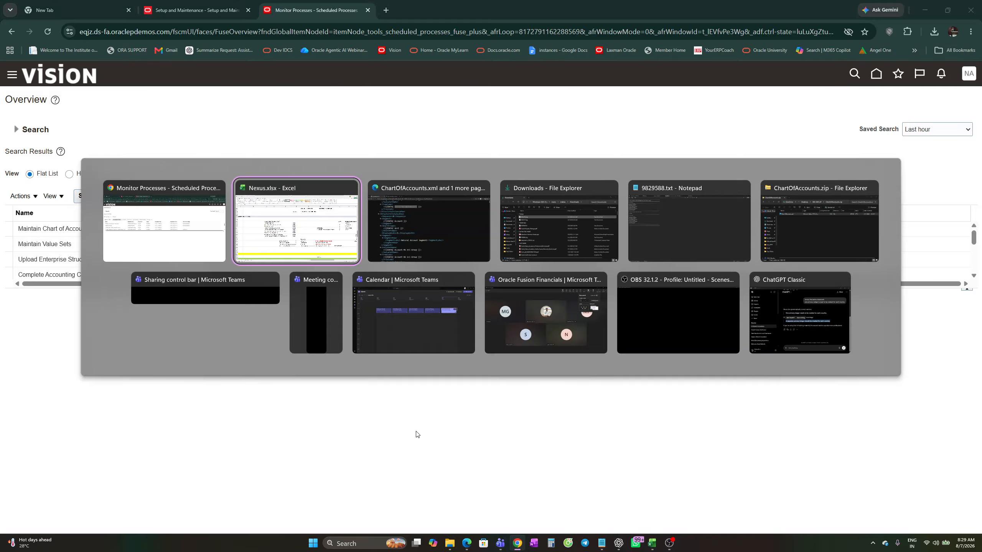
{"action": "left_click", "coordinate": [157, 228]}
Step: Return to the Financials setup page and show the tasks of the General Ledger functional area
{"action": "left_click", "coordinate": [193, 10]}
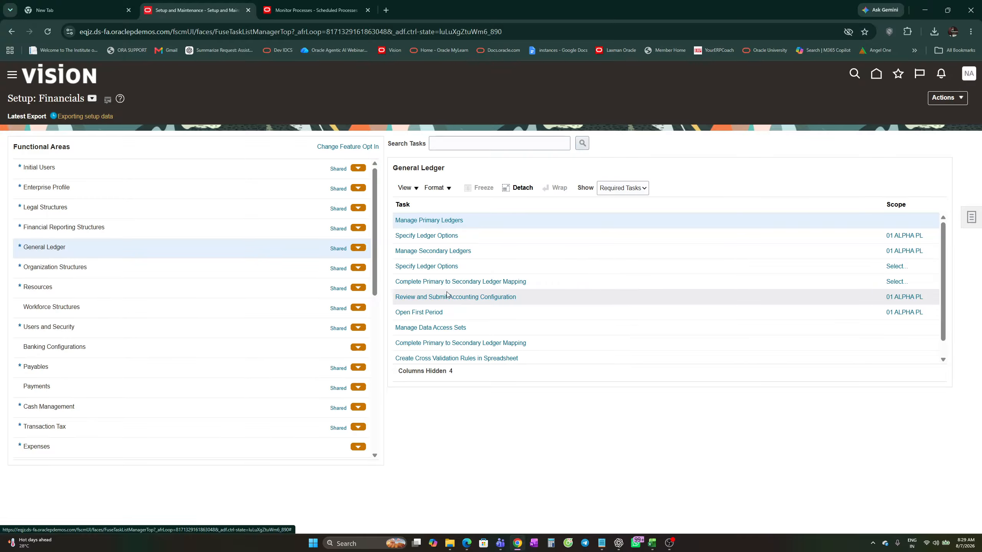
{"action": "left_click", "coordinate": [49, 231]}
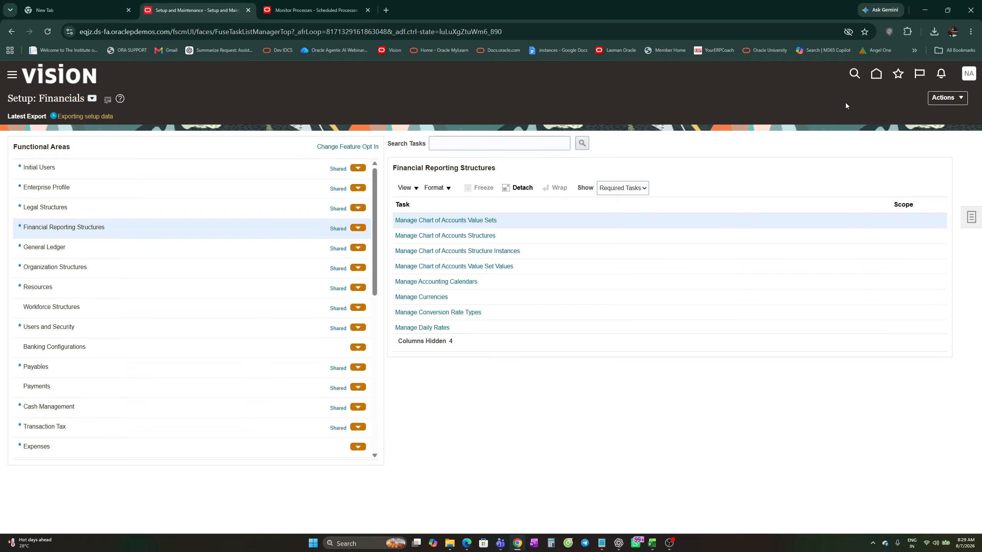
{"action": "left_click", "coordinate": [42, 249]}
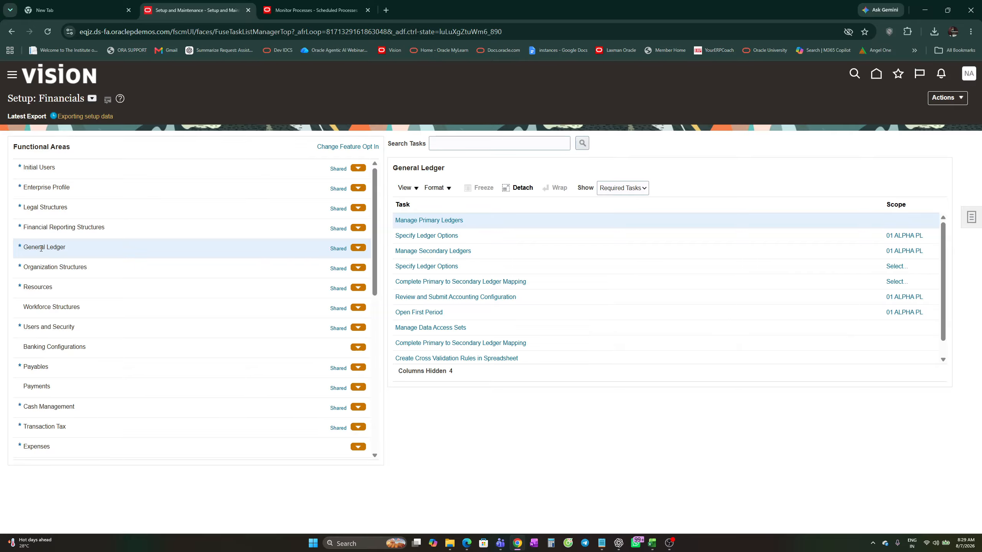
{"action": "left_click", "coordinate": [417, 221]}
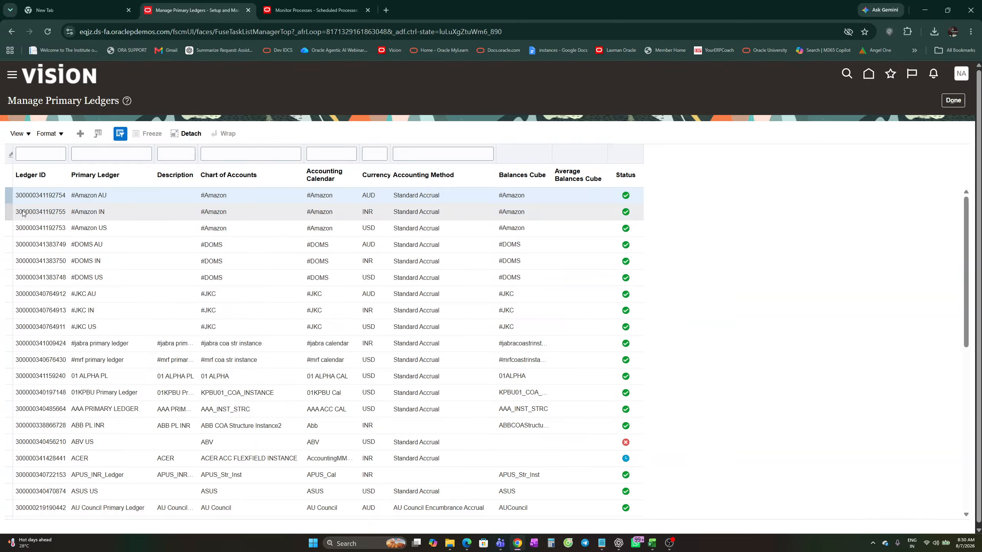
{"action": "left_click", "coordinate": [27, 153]}
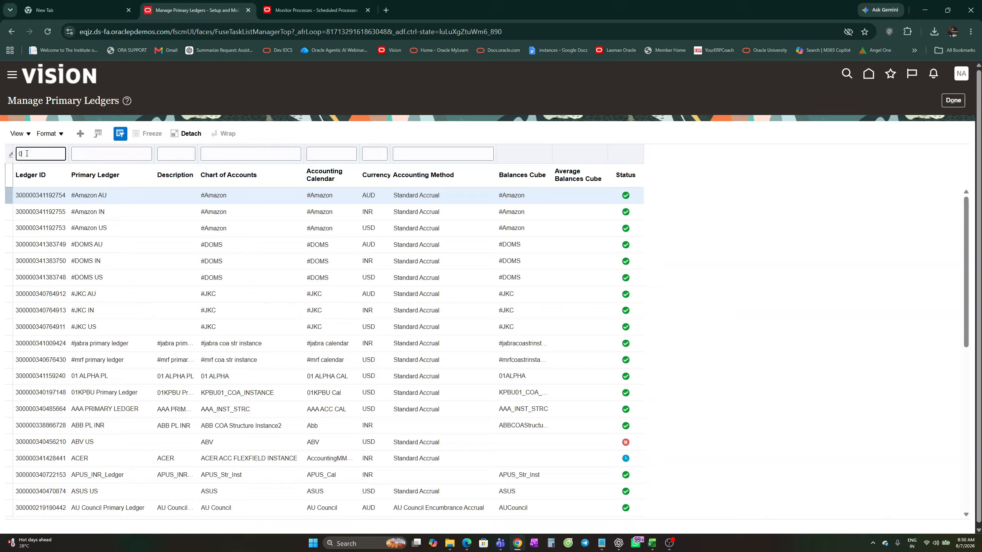
{"action": "left_click", "coordinate": [762, 232]}
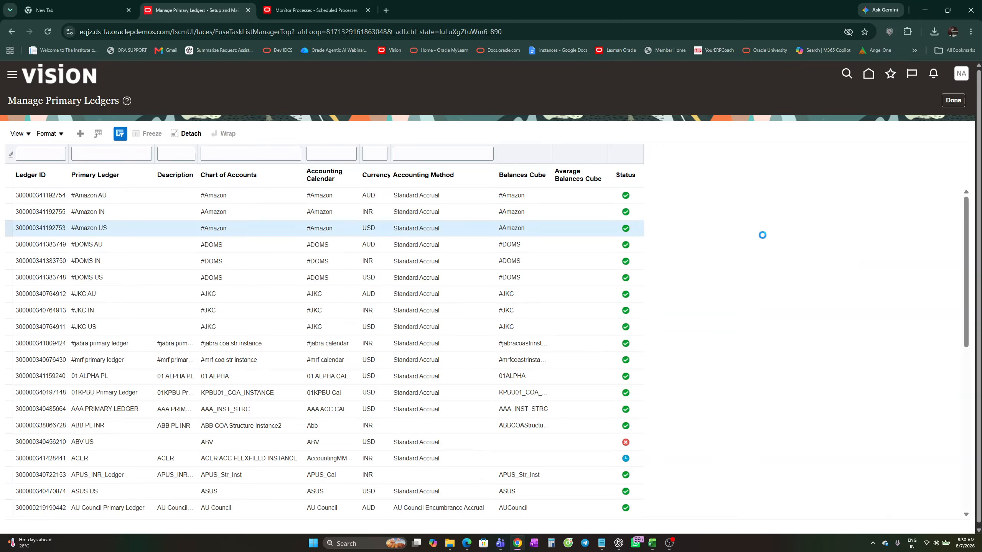
{"action": "left_click", "coordinate": [80, 135]}
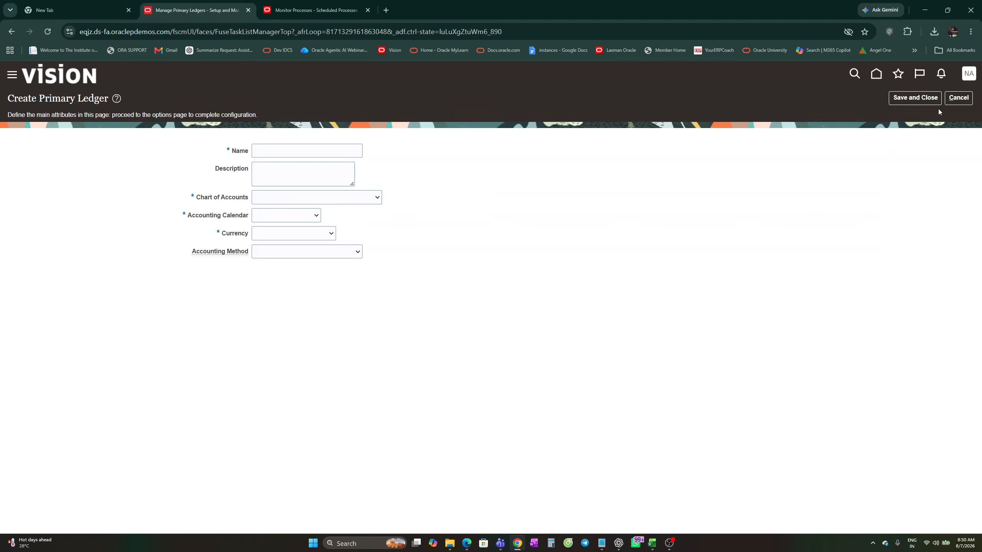
{"action": "left_click", "coordinate": [953, 102]}
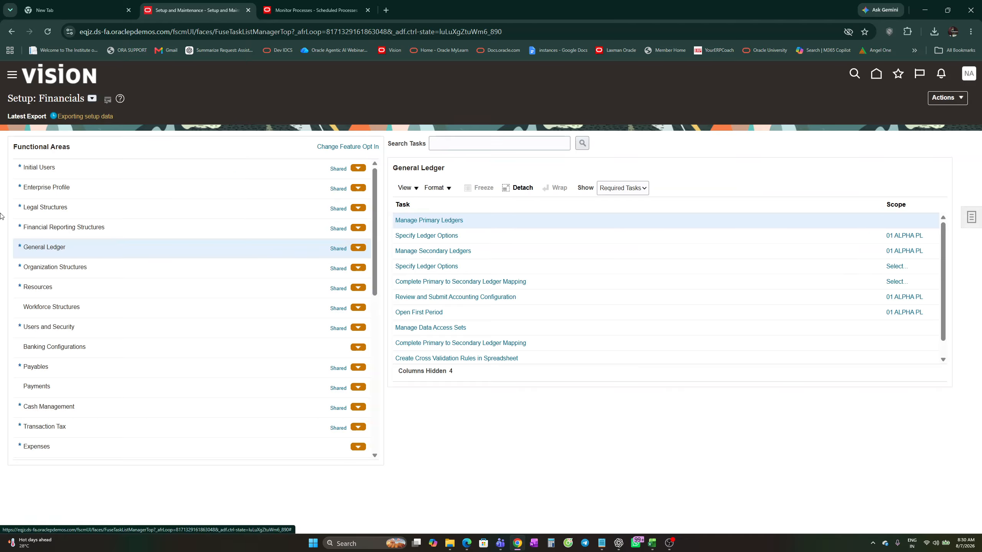
Step: Start a new primary ledger in the Manage Primary Ledgers task and look over its name, chart of accounts, calendar, currency and accounting method fields
{"action": "left_click", "coordinate": [430, 221]}
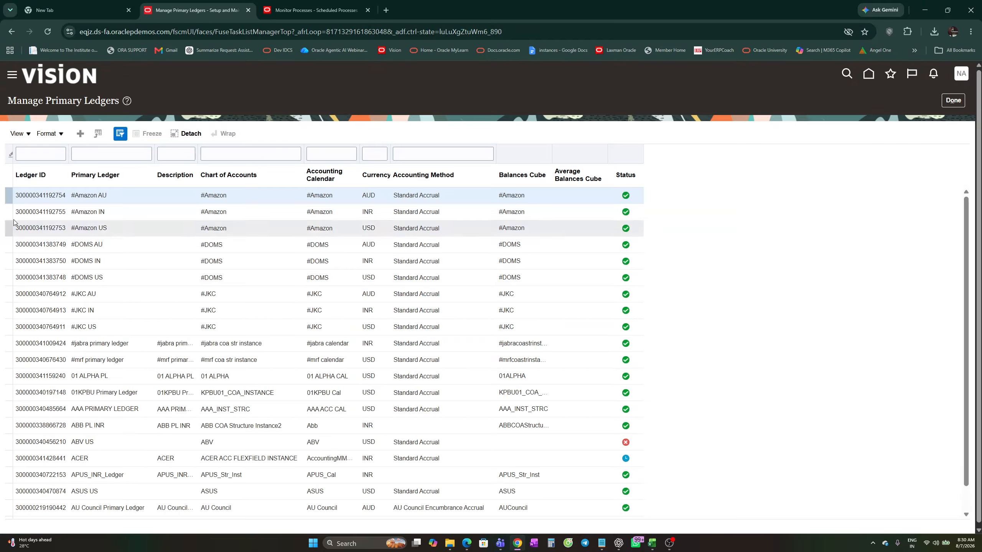
{"action": "left_click", "coordinate": [79, 134]}
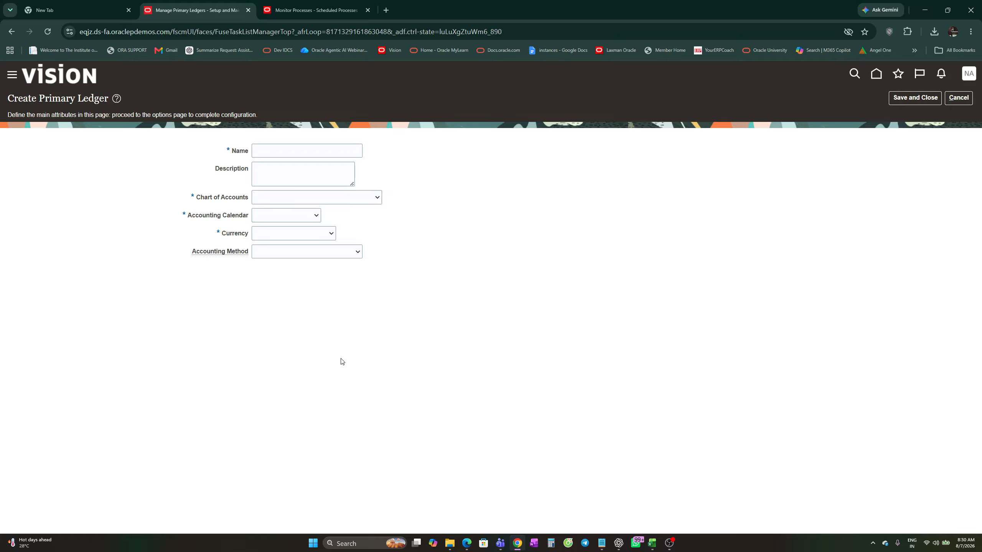
{"action": "left_click", "coordinate": [284, 150]}
{"action": "left_click", "coordinate": [375, 199]}
{"action": "left_click", "coordinate": [425, 251]}
{"action": "left_click", "coordinate": [311, 216]}
{"action": "left_click", "coordinate": [394, 316]}
{"action": "left_click", "coordinate": [331, 235]}
{"action": "left_click", "coordinate": [498, 311]}
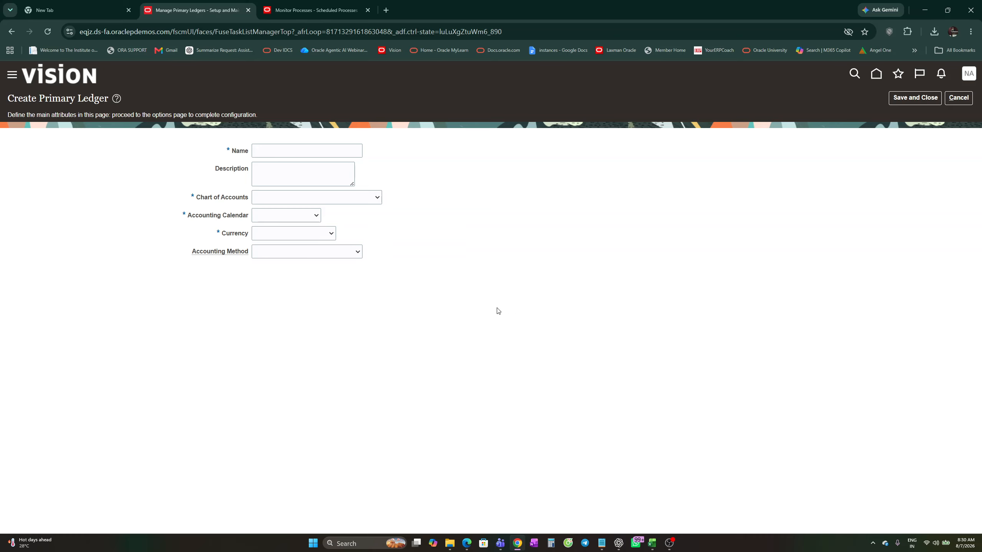
{"action": "left_click", "coordinate": [358, 253]}
{"action": "left_click", "coordinate": [468, 313]}
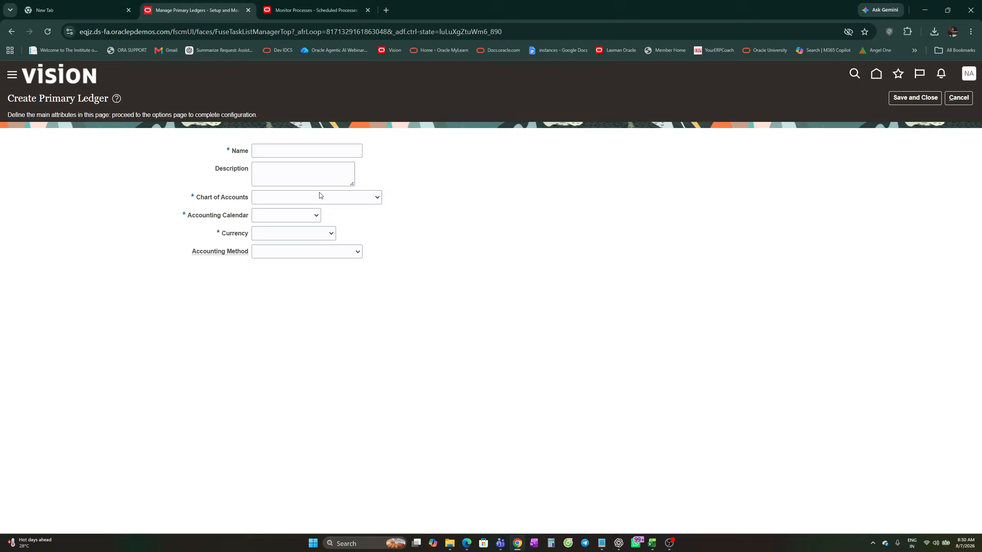
Step: Enter 01 AXIS as the primary ledger's name and description, and select 01 Sri Group as its chart of accounts
{"action": "left_click", "coordinate": [274, 153]}
{"action": "type", "text": "01 AXIS"}
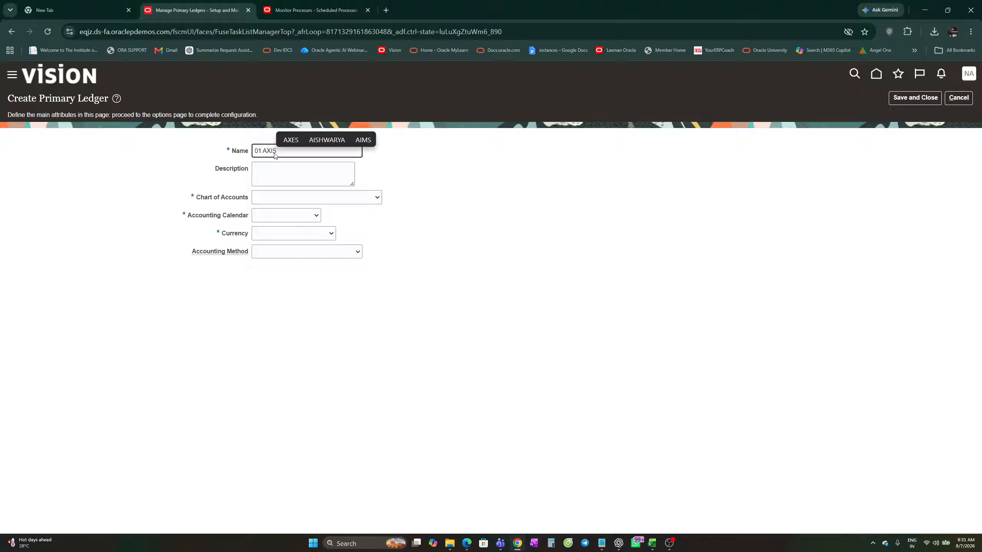
{"action": "left_click", "coordinate": [473, 229]}
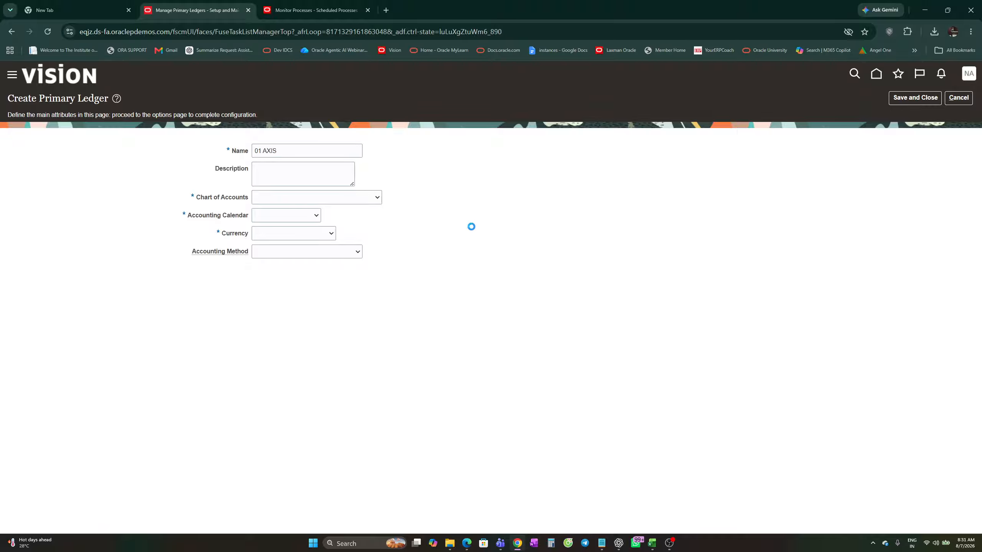
{"action": "triple_click", "coordinate": [288, 150]}
{"action": "key", "text": "ctrl+c"}
{"action": "left_click", "coordinate": [278, 175]}
{"action": "key", "text": "ctrl+v"}
{"action": "left_click", "coordinate": [437, 254]}
{"action": "left_click", "coordinate": [376, 198]}
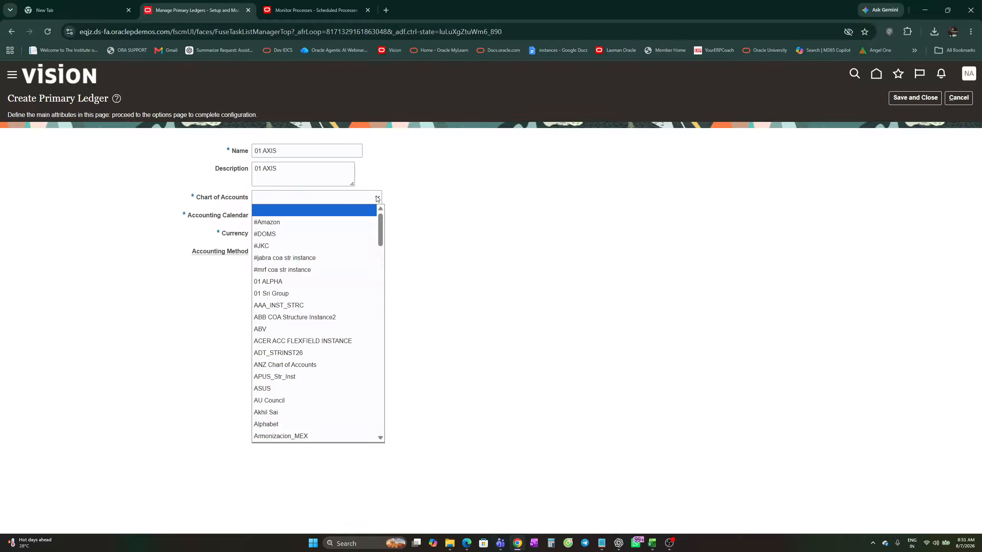
{"action": "left_click", "coordinate": [295, 294]}
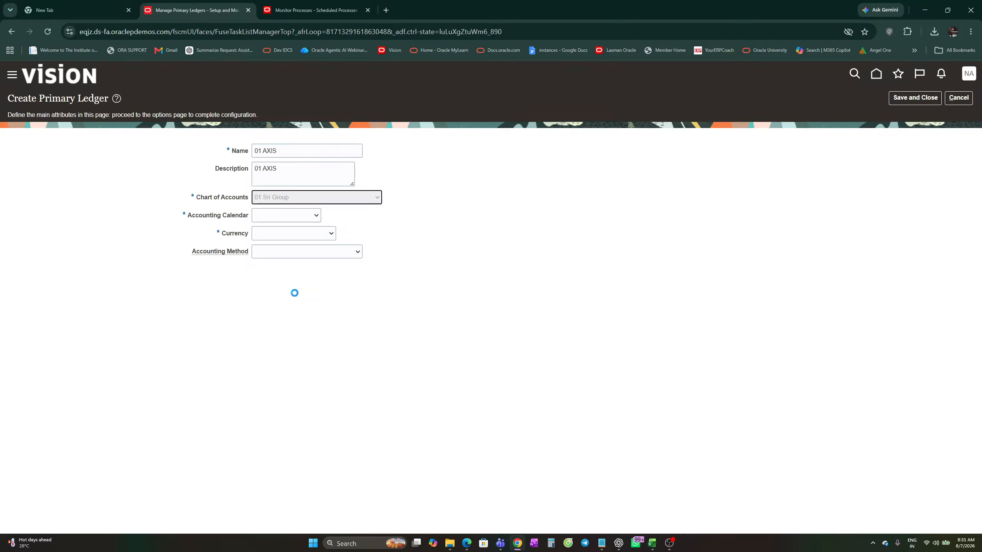
Step: Set the ledger's accounting calendar to 01 ALPHA CAL, currency to USD - US Dollar and accounting method to Standard Accrual, and save and close it
{"action": "left_click", "coordinate": [316, 215]}
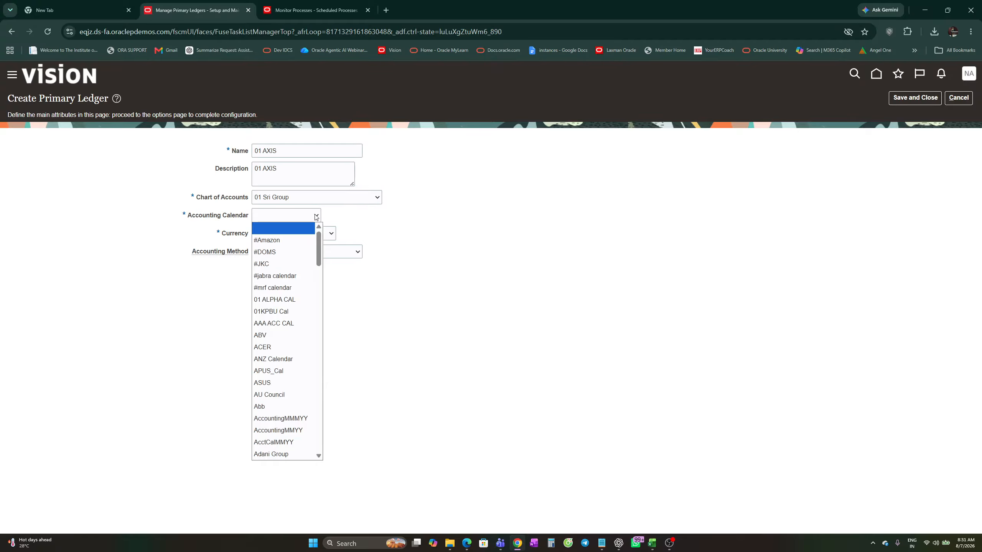
{"action": "left_click", "coordinate": [277, 300]}
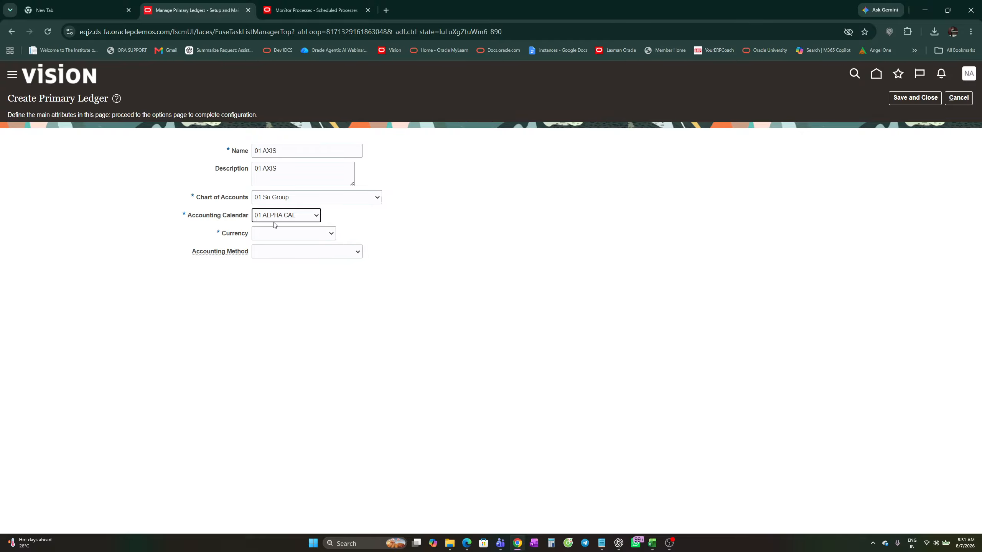
{"action": "left_click", "coordinate": [329, 233]}
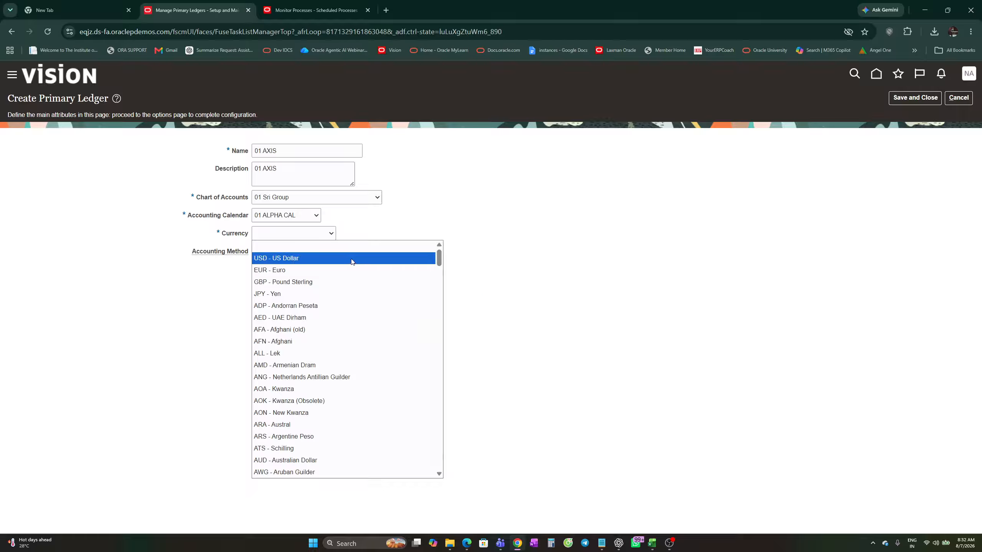
{"action": "left_click", "coordinate": [284, 259]}
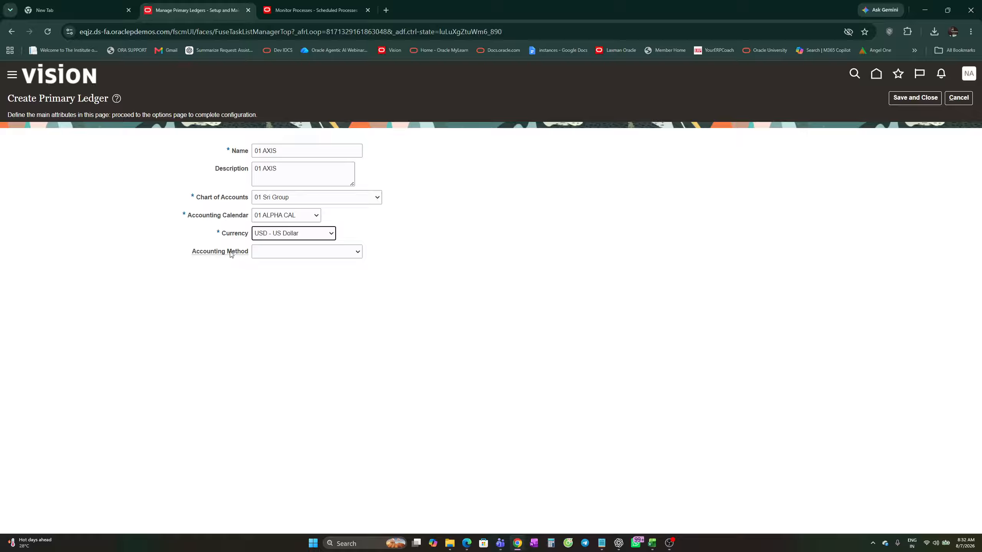
{"action": "left_click", "coordinate": [359, 254]}
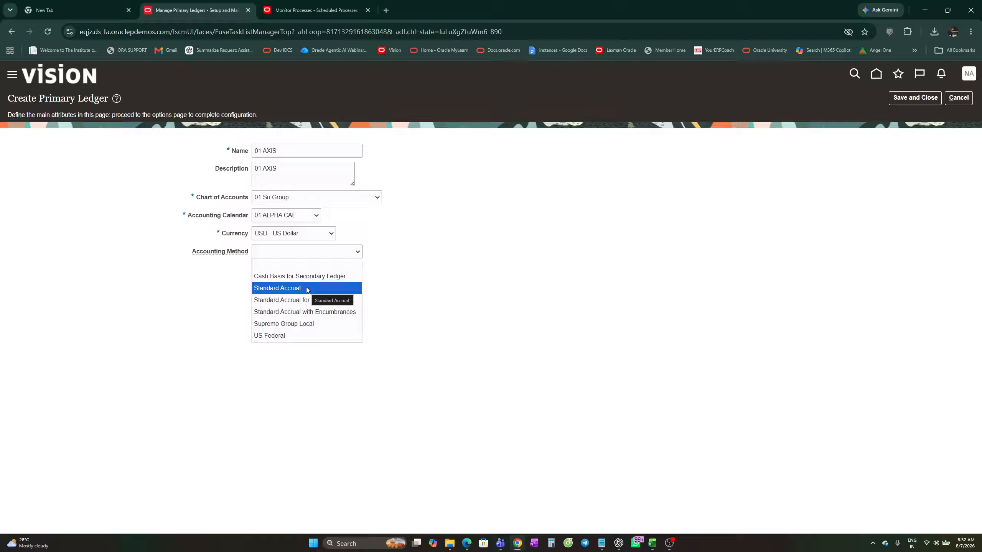
{"action": "left_click", "coordinate": [285, 290]}
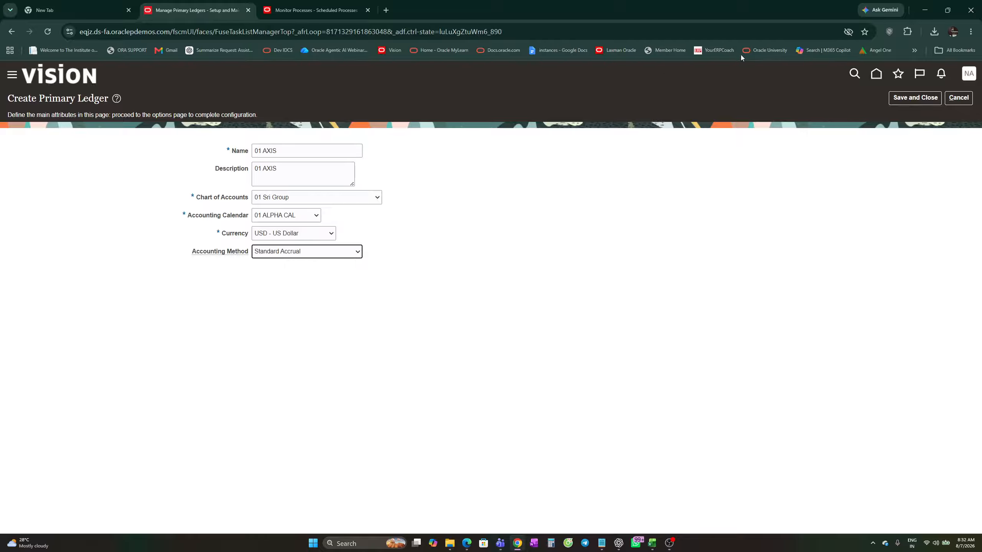
{"action": "left_click", "coordinate": [913, 100]}
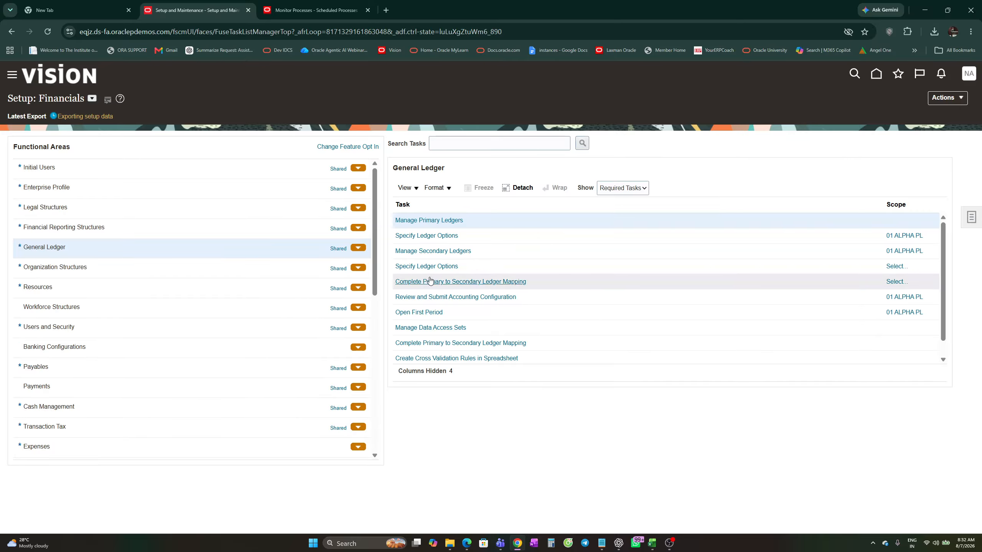
Step: Switch to the Nexus.xlsx workbook in Excel and enter the heading CREATION OF PRIMARY LEDGER in cell D154 of Sheet1
{"action": "key", "text": "alt+Tab"}
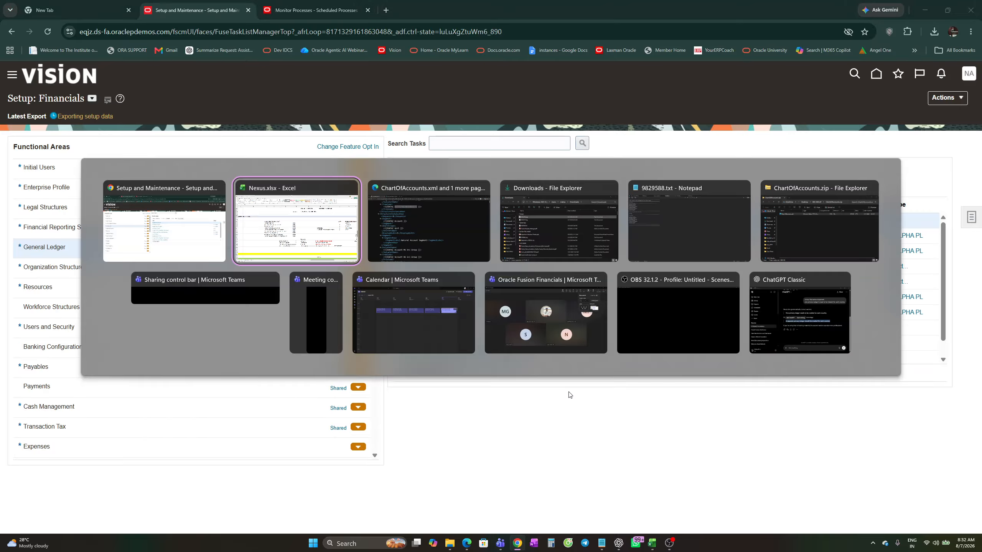
{"action": "scroll", "coordinate": [516, 337], "scroll_direction": "down", "scroll_amount": 6}
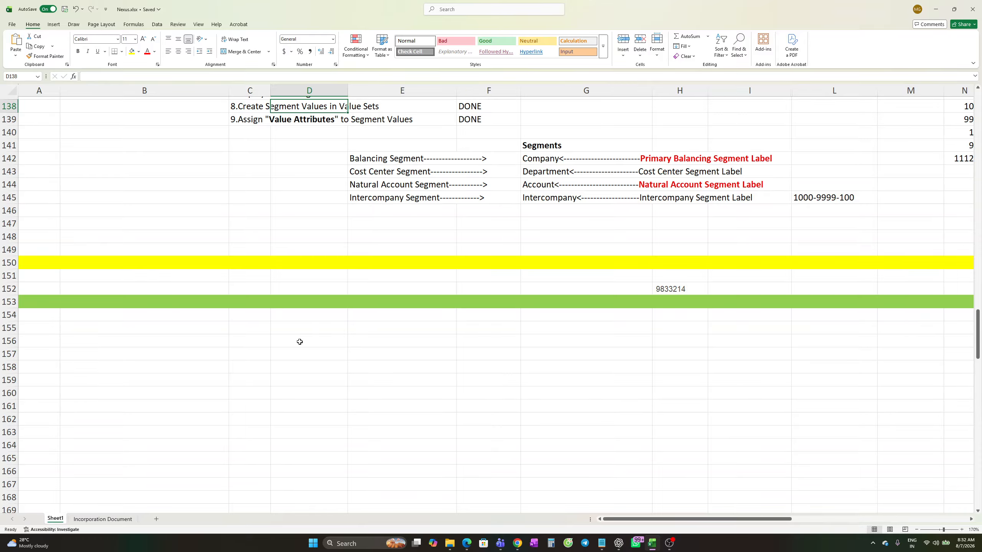
{"action": "left_click", "coordinate": [302, 316]}
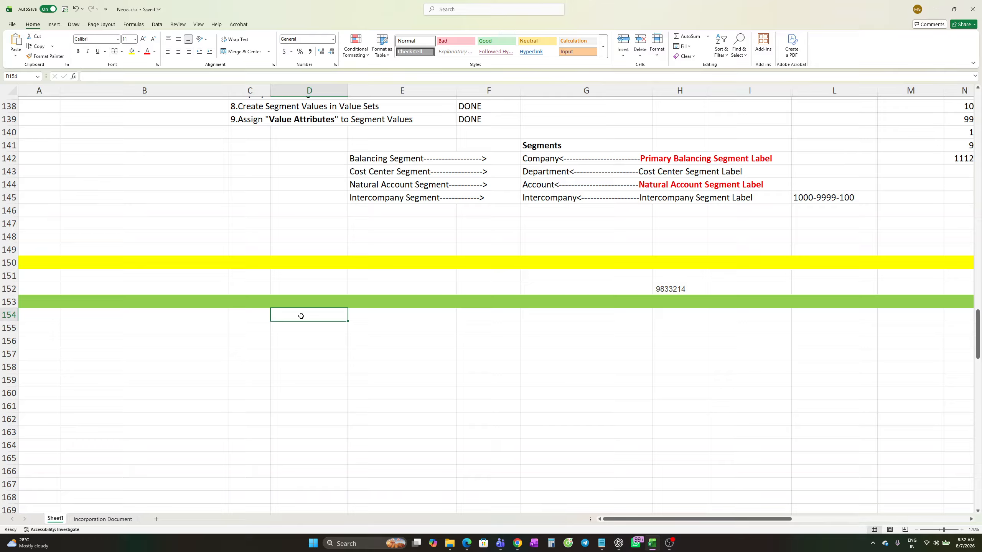
{"action": "type", "text": "CRE"}
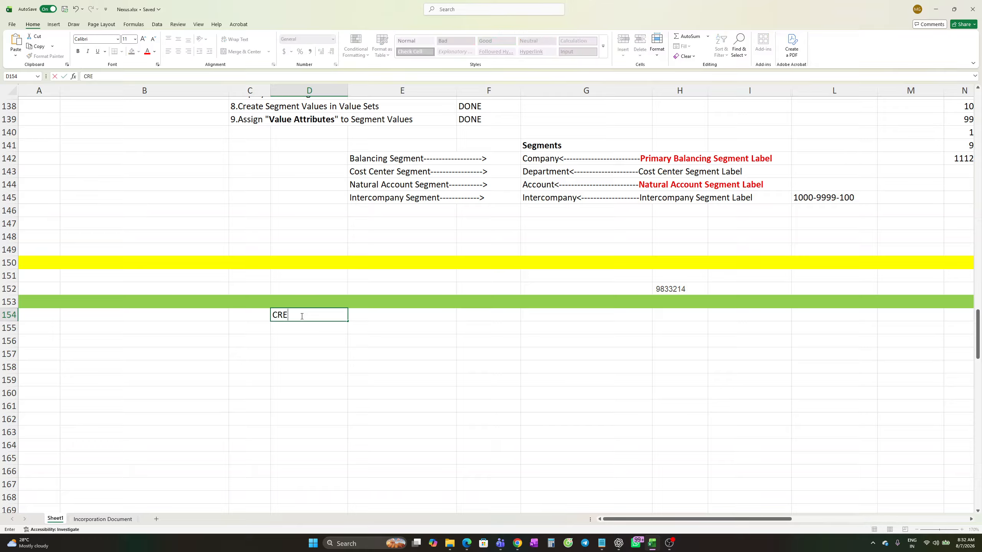
{"action": "type", "text": "ATION OF PRIMAR"}
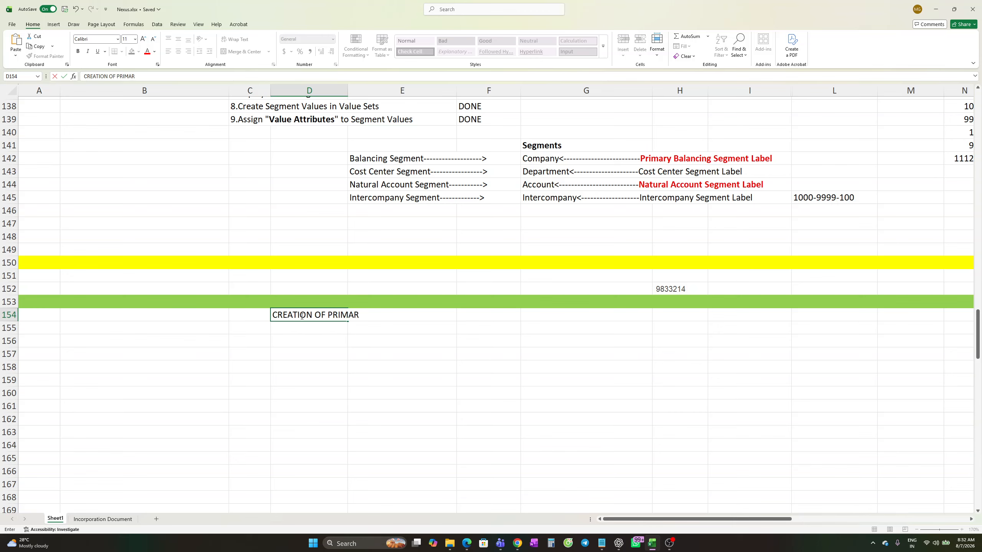
{"action": "type", "text": "Y LEDGER"}
{"action": "key", "text": "Return"}
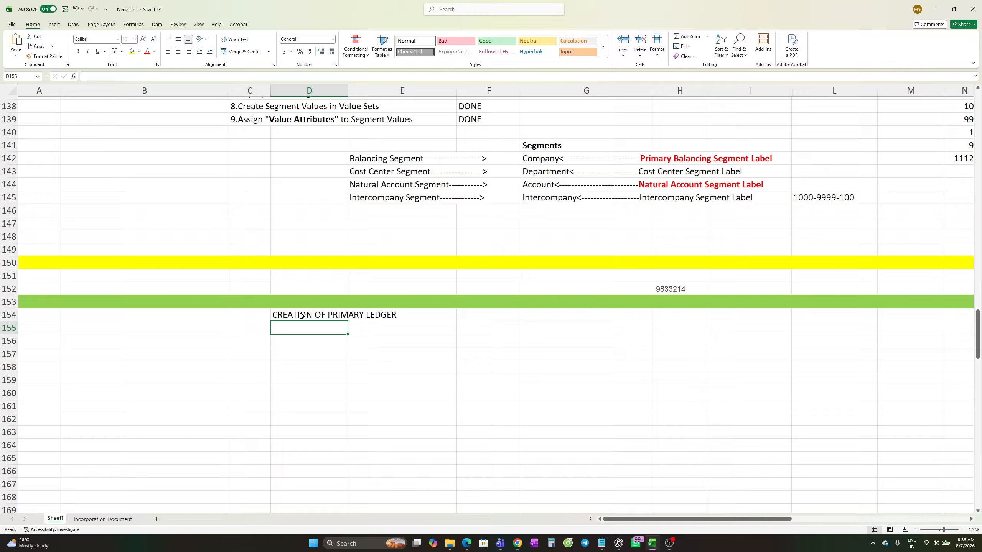
Step: Enter SELECT THE 4'C's in cell D155, directly below the primary ledger heading
{"action": "type", "text": "s"}
{"action": "key", "text": "BackSpace"}
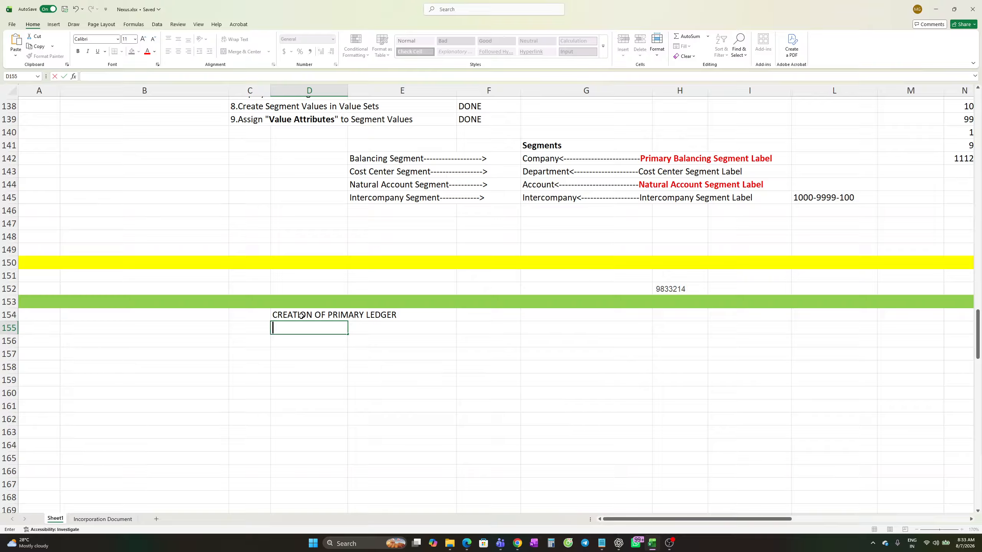
{"action": "type", "text": "SELECT THE 4'C"}
{"action": "type", "text": "'S"}
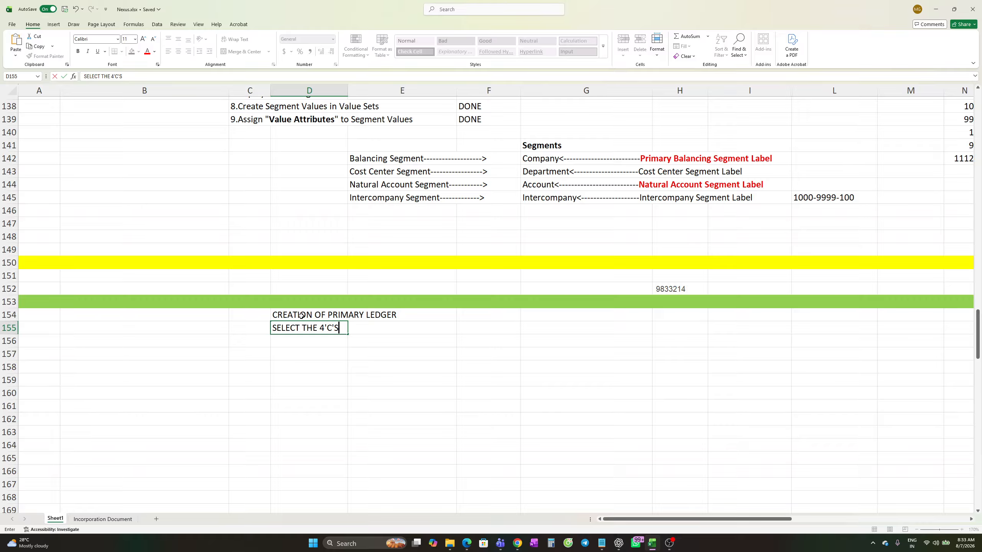
{"action": "key", "text": "BackSpace"}
{"action": "left_click", "coordinate": [282, 340]}
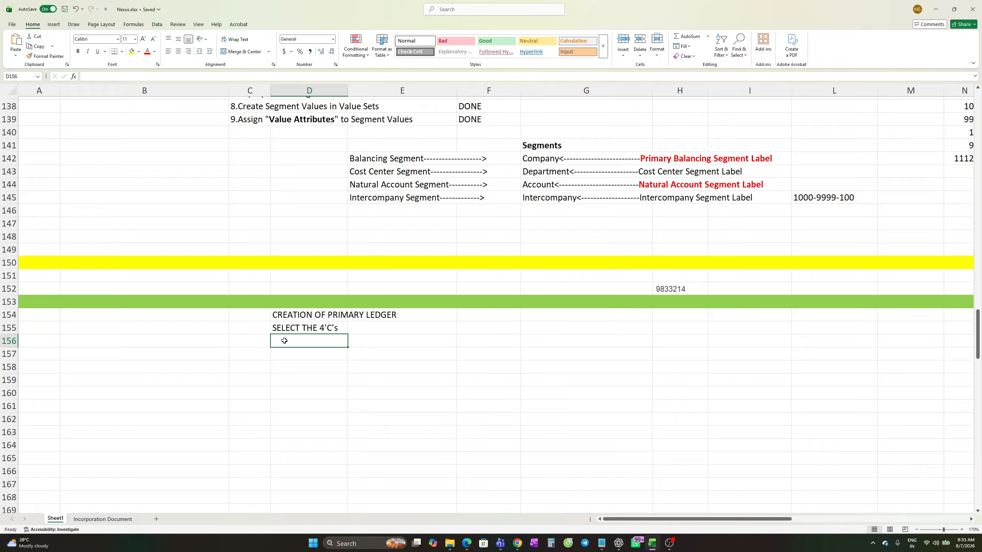
Step: Enter SPECIFY LEDGER OPTIONS in cell D156 as the second task of the primary ledger list
{"action": "type", "text": "S"}
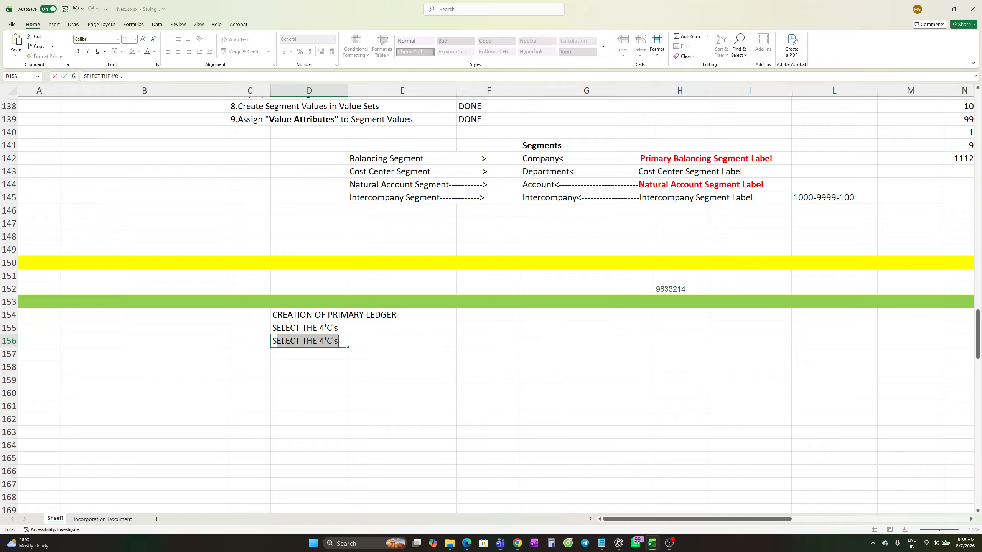
{"action": "key", "text": "BackSpace"}
{"action": "key", "text": "BackSpace"}
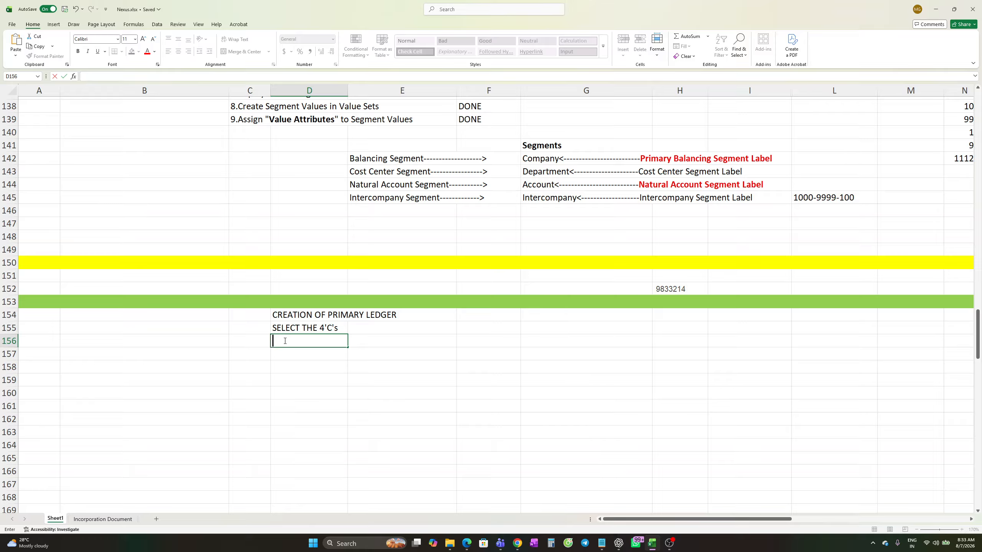
{"action": "type", "text": "SPECIFY LEDGER OP"}
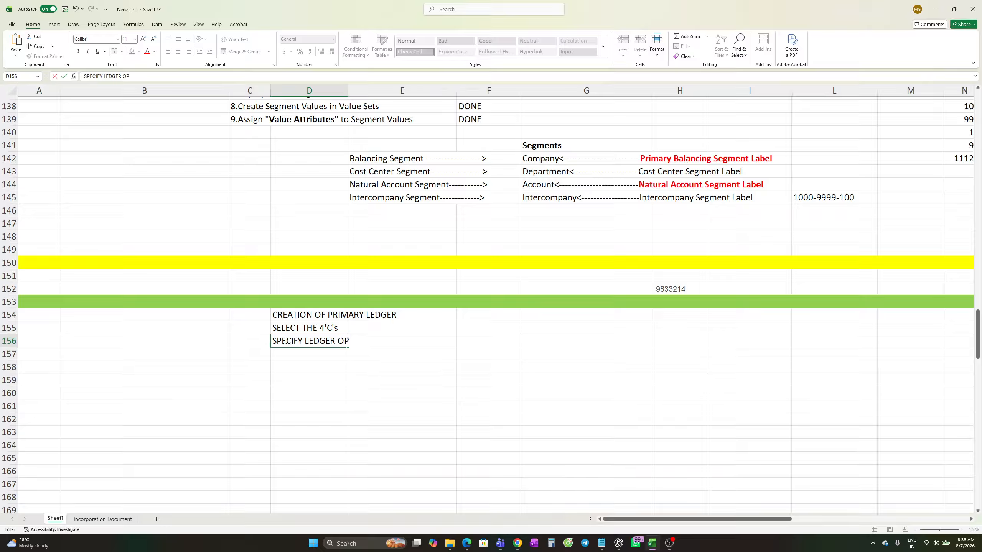
{"action": "type", "text": "TIONS"}
{"action": "key", "text": "Return"}
Step: Enter COMPLETE THE PRIMARY LEDGER in cell D157 as the last task of the list
{"action": "type", "text": "C"}
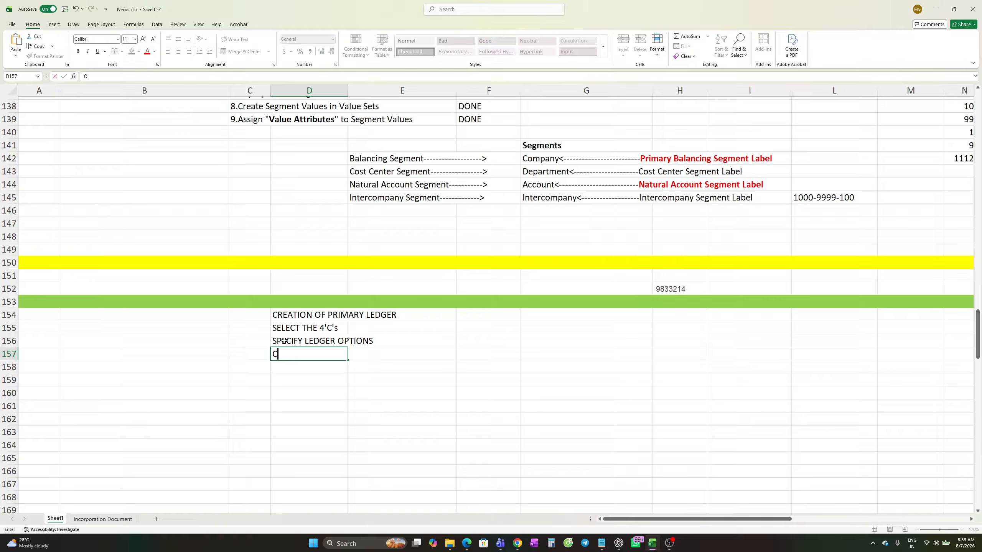
{"action": "type", "text": "OMPLETE THE PRI"}
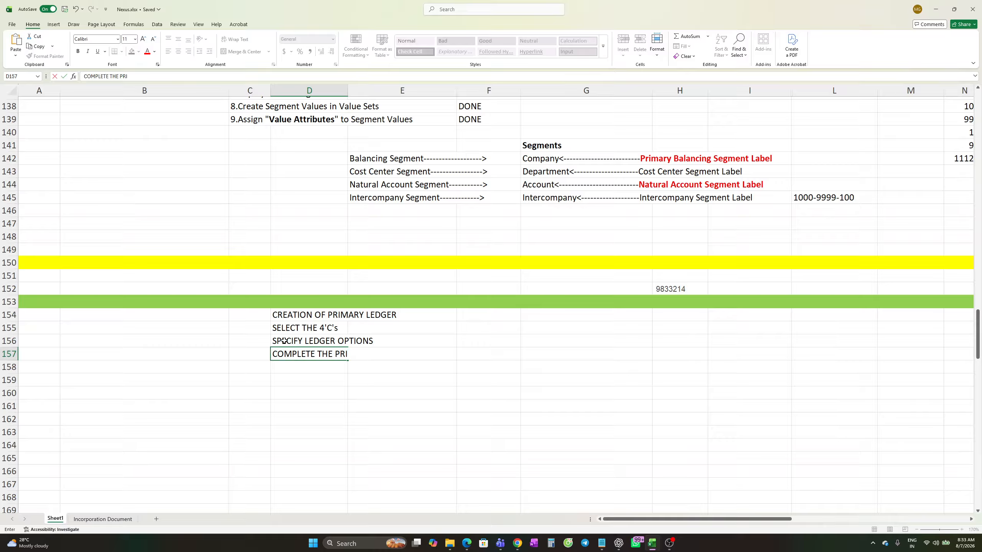
{"action": "type", "text": "MARY LE"}
{"action": "type", "text": "DGER"}
{"action": "type", "text": "O"}
{"action": "key", "text": "BackSpace"}
{"action": "left_click", "coordinate": [330, 372]}
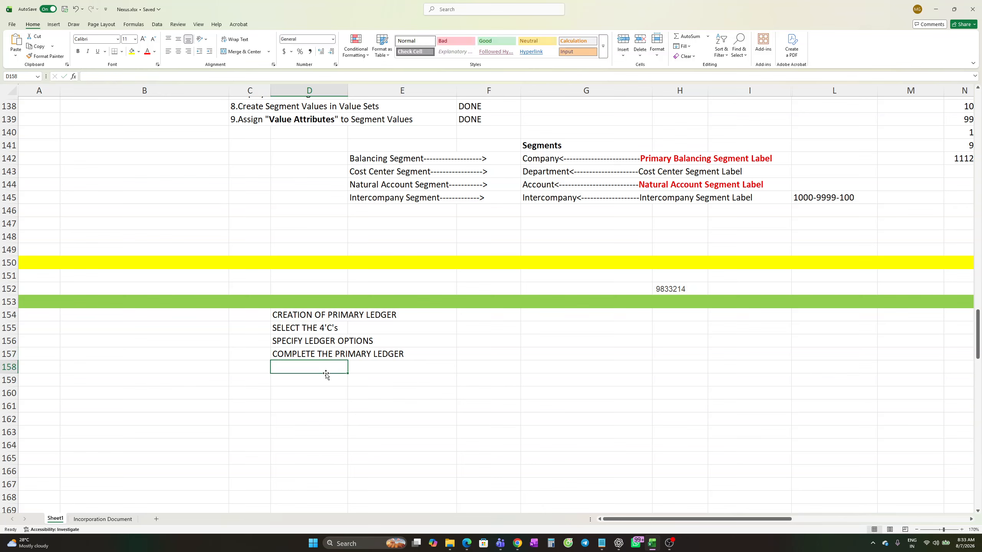
Step: Format the CREATION OF PRIMARY LEDGER heading in cell D154 as bold red text
{"action": "left_click", "coordinate": [286, 316]}
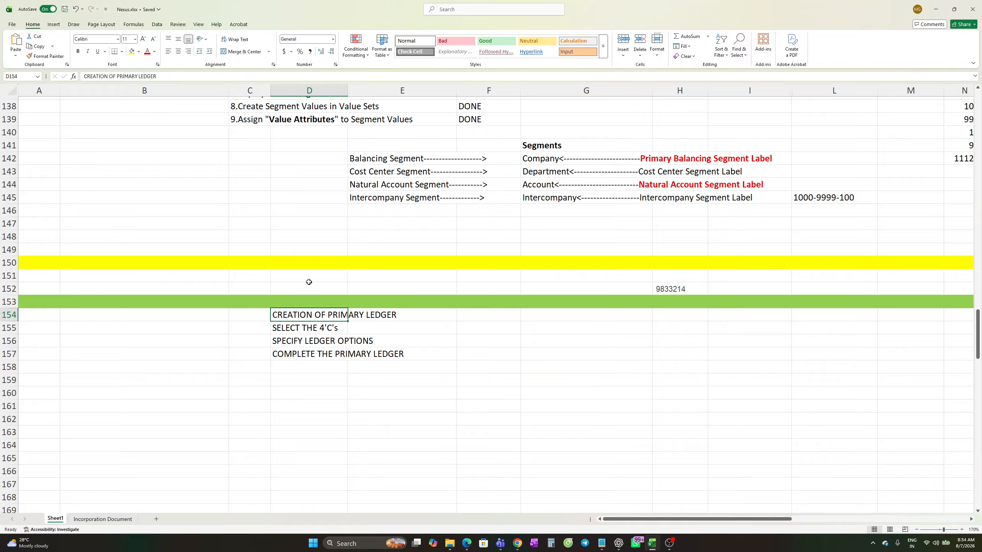
{"action": "left_click", "coordinate": [146, 51]}
{"action": "key", "text": "ctrl+b"}
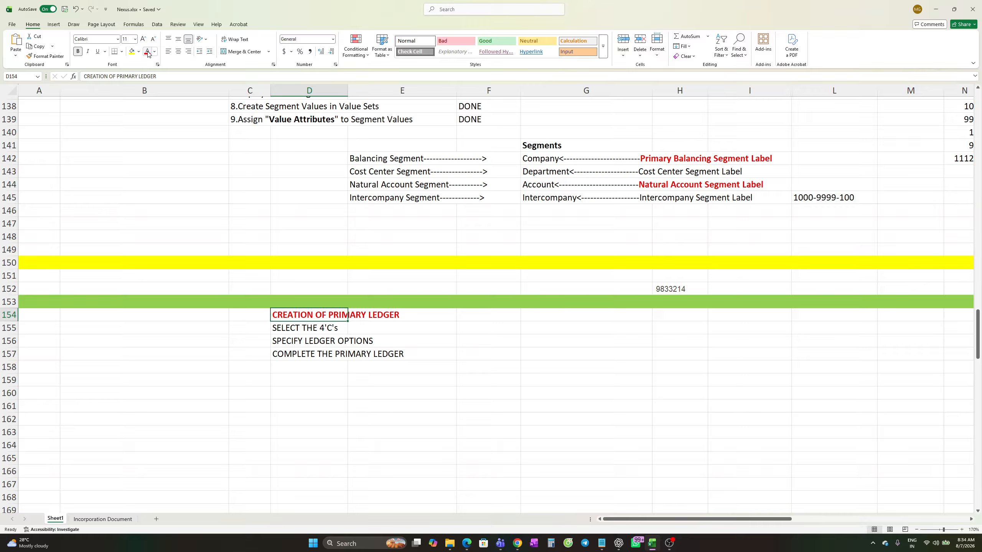
{"action": "left_click_drag", "start_coordinate": [494, 390], "coordinate": [493, 382]}
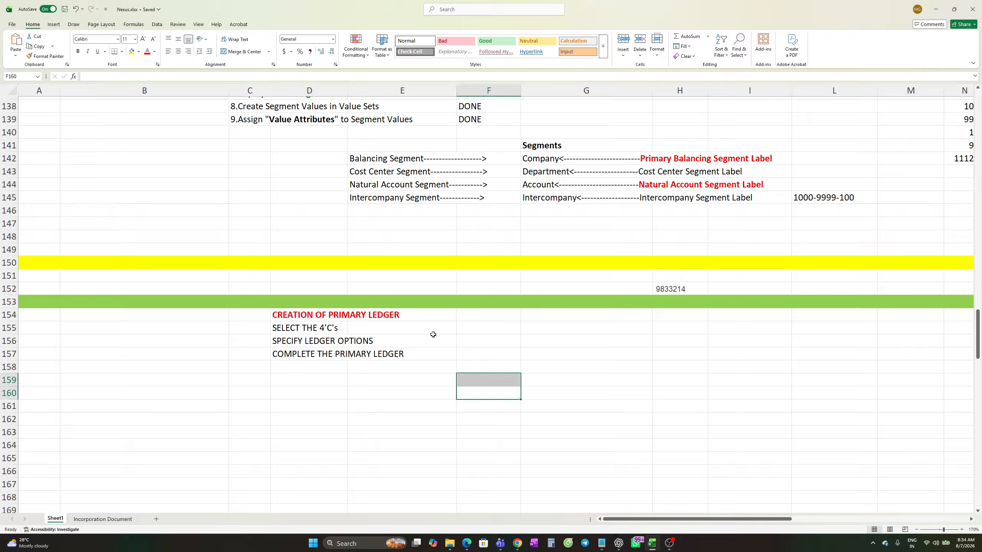
Step: Mark the SELECT THE 4'C's task as DONE in cell F155
{"action": "left_click", "coordinate": [411, 329]}
{"action": "left_click", "coordinate": [468, 329]}
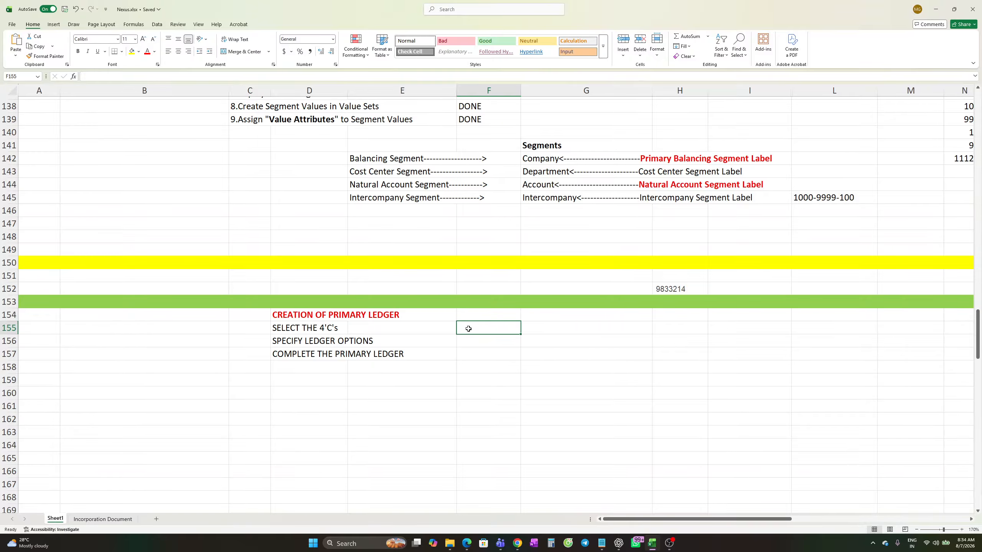
{"action": "type", "text": "DONE"}
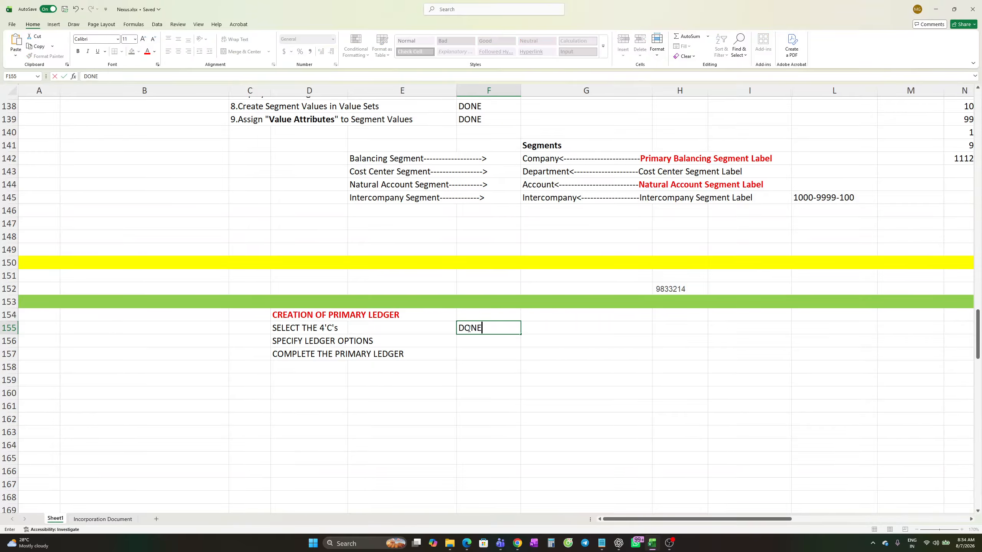
{"action": "key", "text": "Return"}
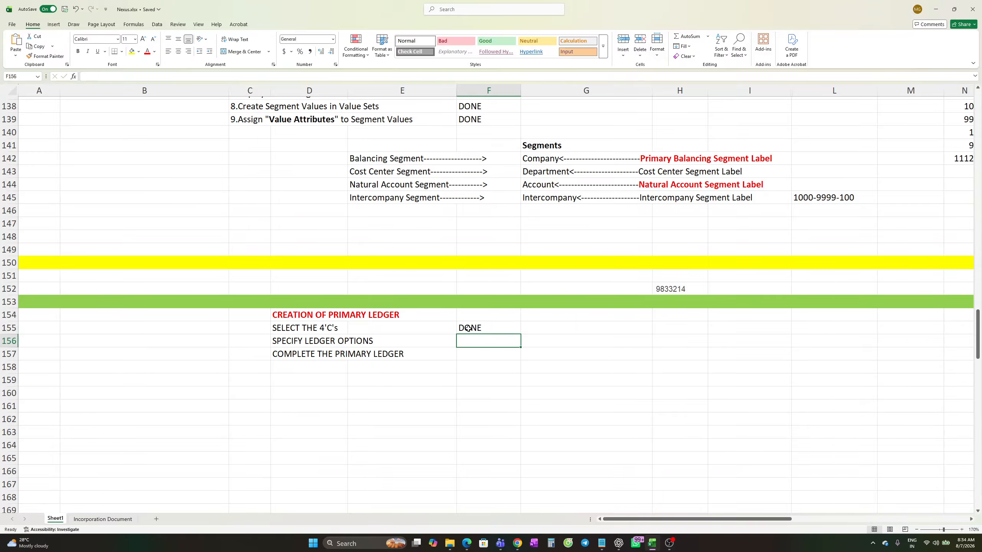
Step: Switch back to Oracle Fusion in the browser, view Specify Ledger Options for 01 ALPHA PL and leave the page without saving
{"action": "left_click", "coordinate": [316, 343]}
{"action": "key", "text": "alt+Tab"}
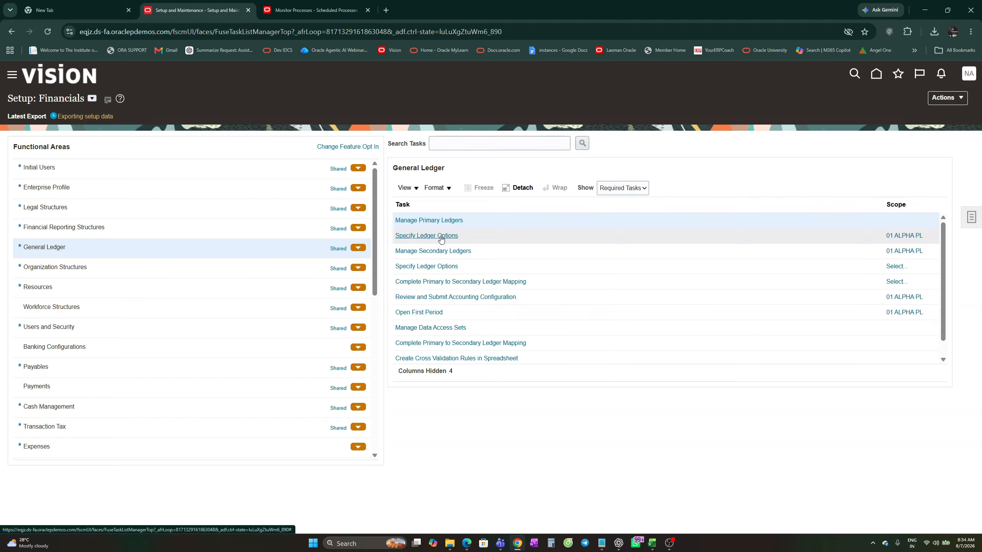
{"action": "left_click", "coordinate": [441, 236]}
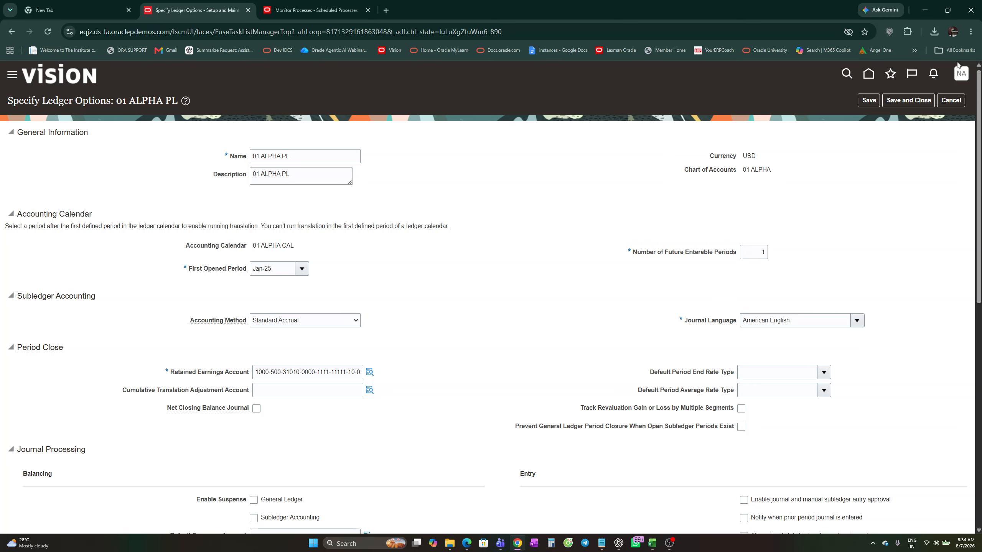
{"action": "left_click", "coordinate": [958, 102]}
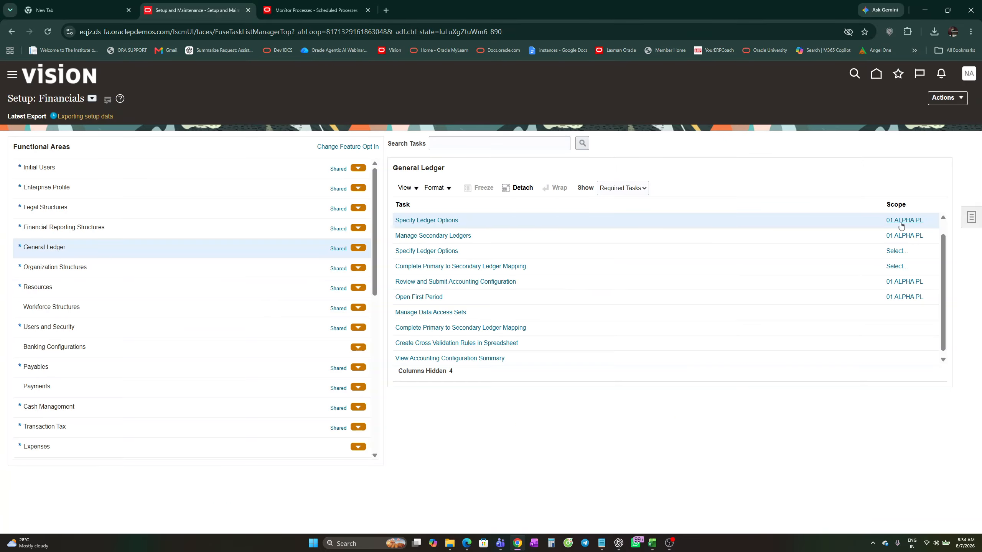
Step: Open the scope selection of Specify Ledger Options for 01 ALPHA PL and apply Select and Add for the primary ledger
{"action": "mouse_move", "coordinate": [902, 224]}
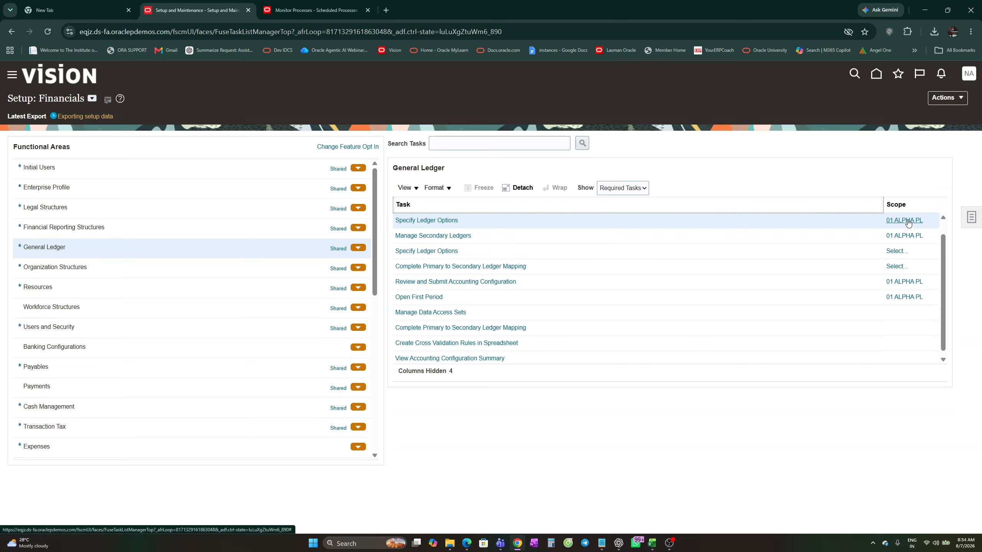
{"action": "left_click", "coordinate": [906, 221]}
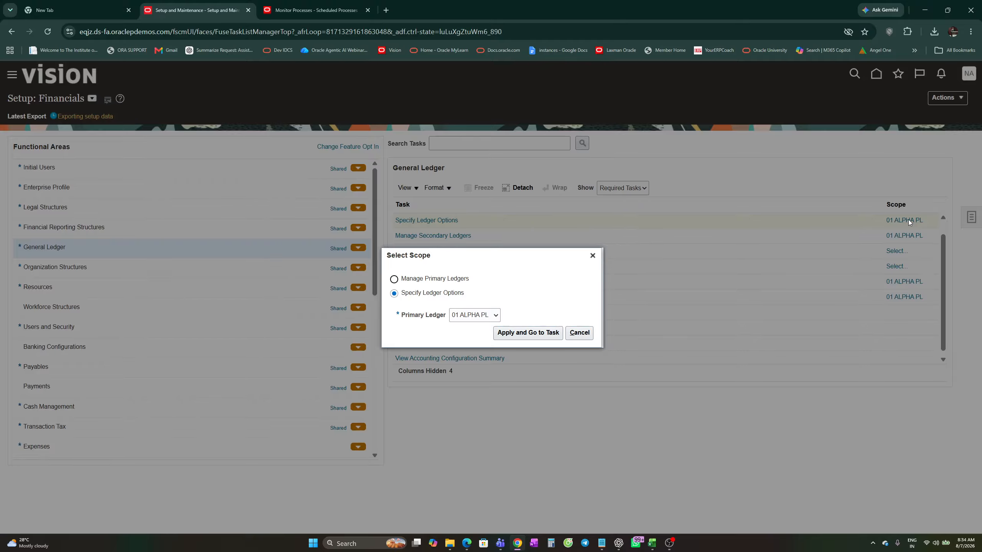
{"action": "left_click", "coordinate": [496, 317]}
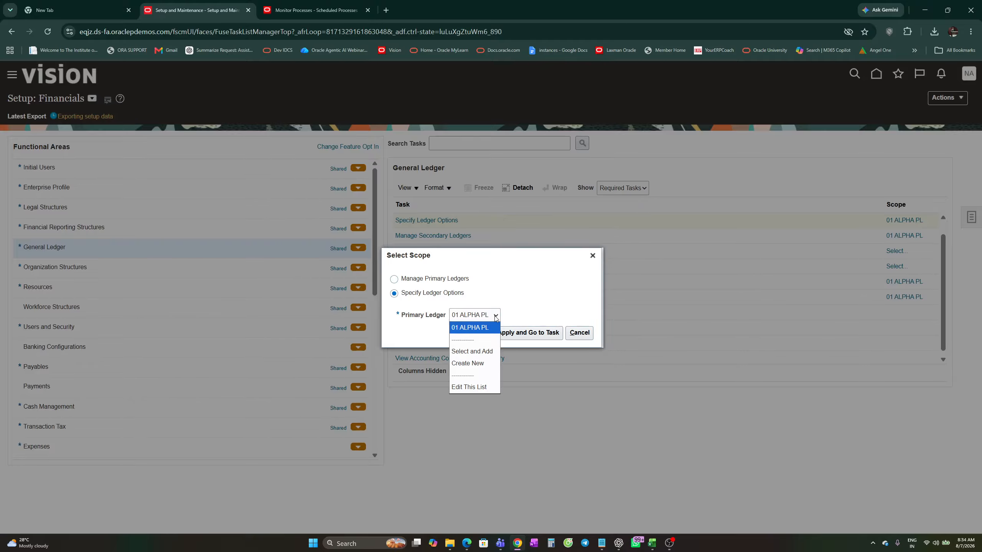
{"action": "left_click", "coordinate": [482, 355]}
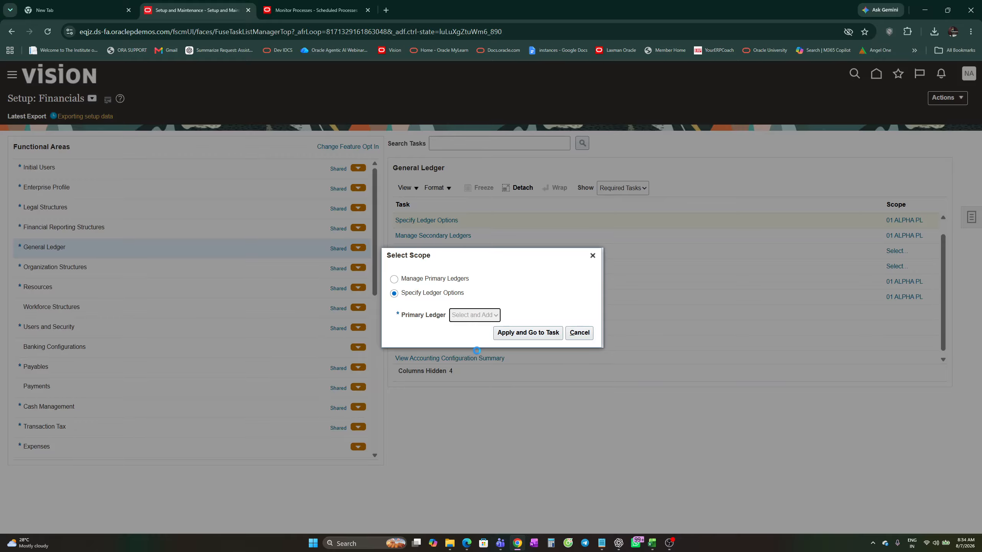
{"action": "left_click", "coordinate": [512, 334]}
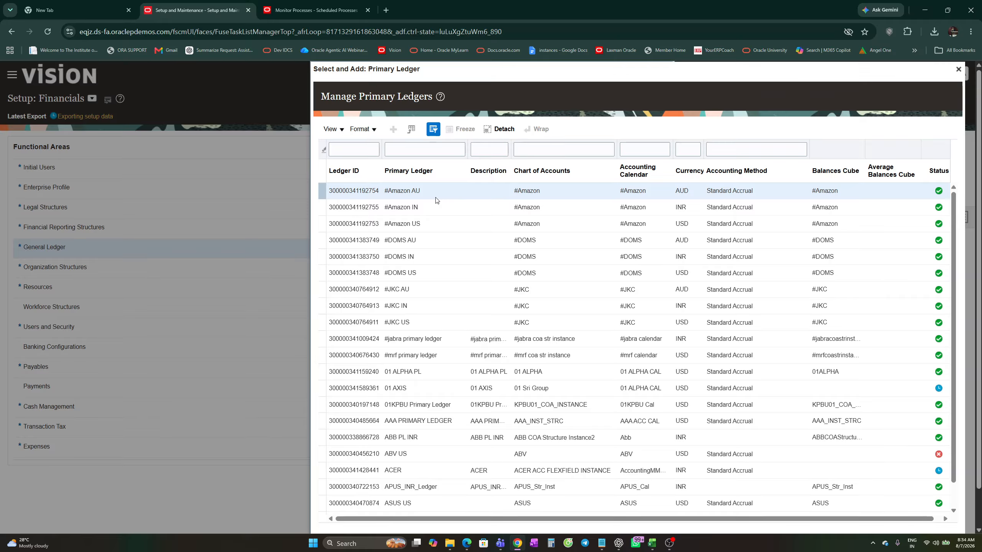
Step: Add the 01 AXIS primary ledger as the task scope, saving the selection, and leave its ledger options page without saving
{"action": "left_click", "coordinate": [415, 389]}
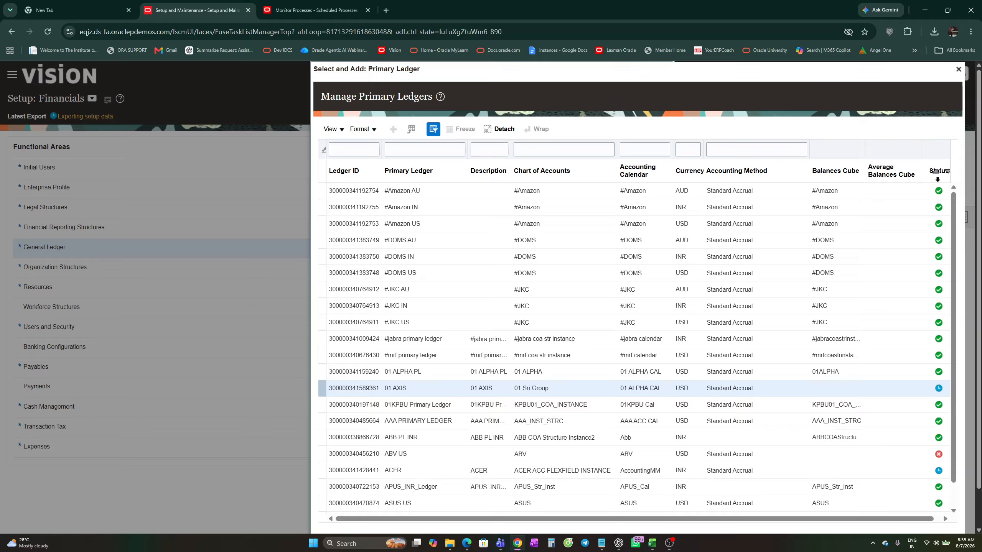
{"action": "mouse_move", "coordinate": [940, 393]}
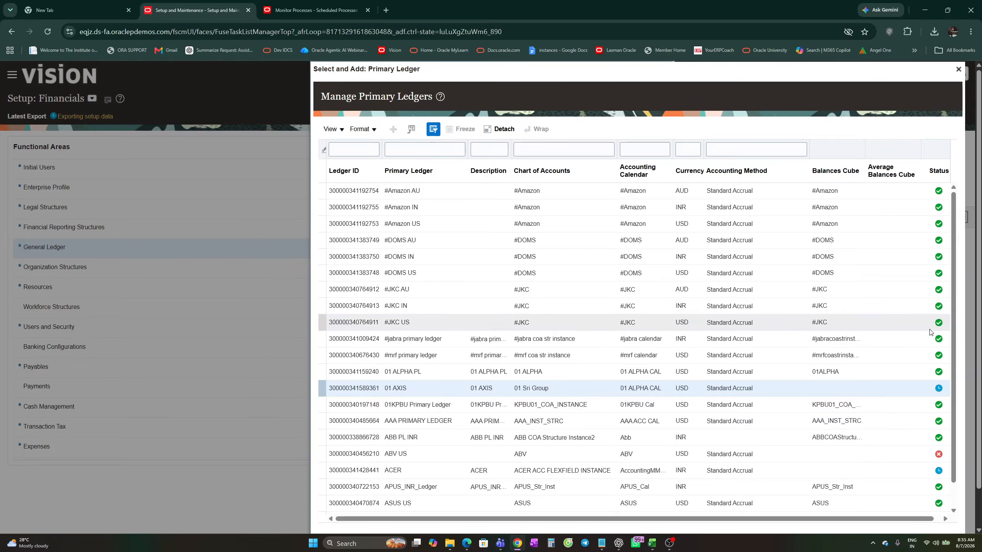
{"action": "scroll", "coordinate": [948, 331], "scroll_direction": "down", "scroll_amount": 4}
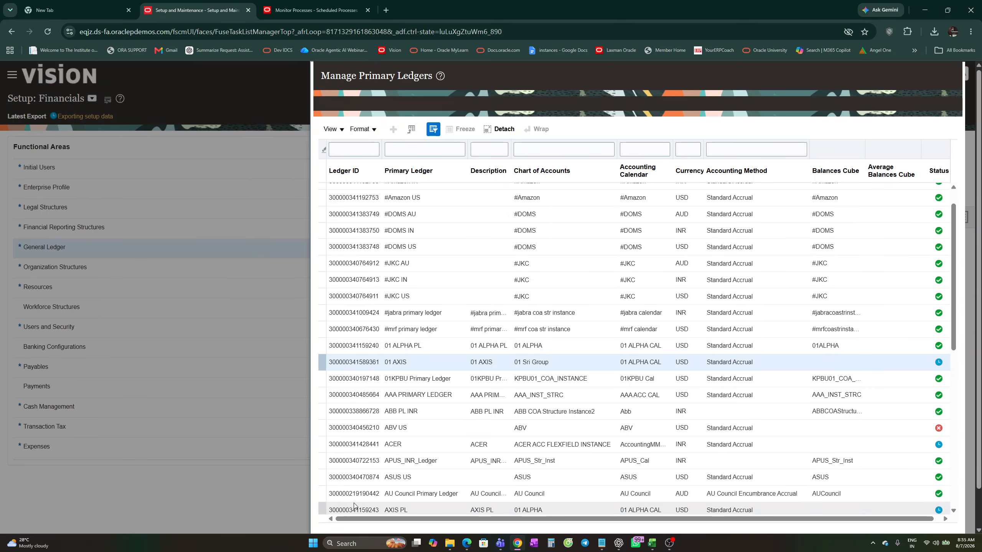
{"action": "scroll", "coordinate": [353, 503], "scroll_direction": "down", "scroll_amount": 7}
{"action": "scroll", "coordinate": [963, 412], "scroll_direction": "down", "scroll_amount": 2}
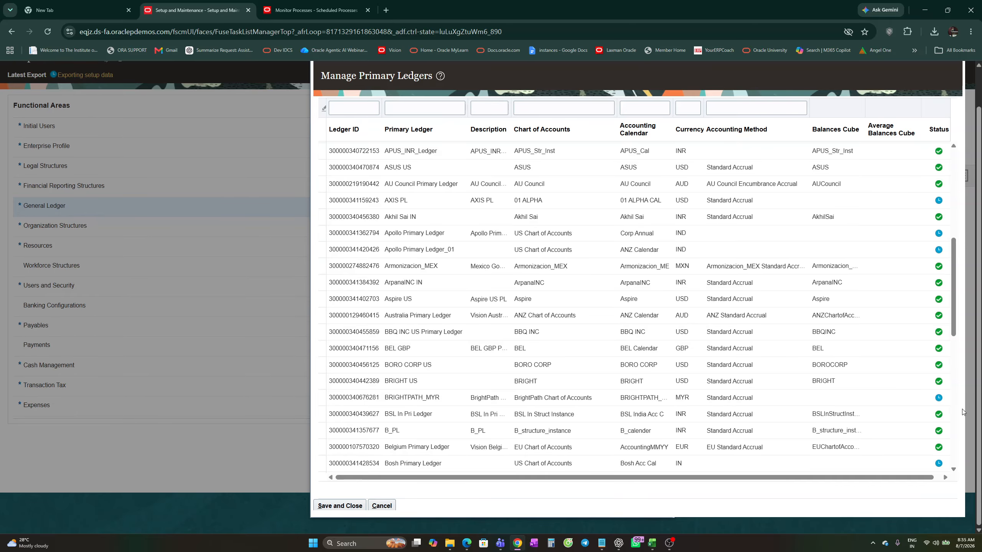
{"action": "left_click", "coordinate": [341, 506]}
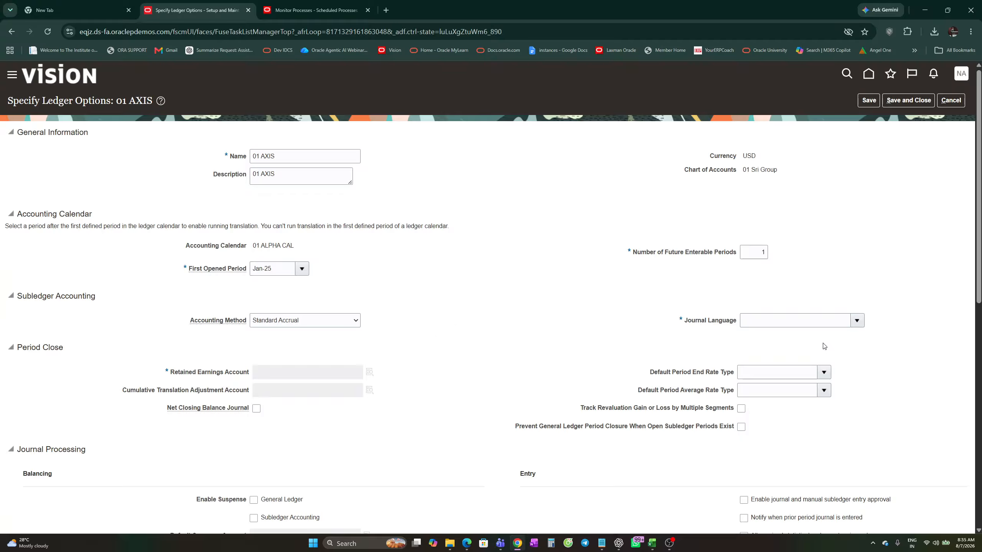
{"action": "left_click", "coordinate": [943, 102]}
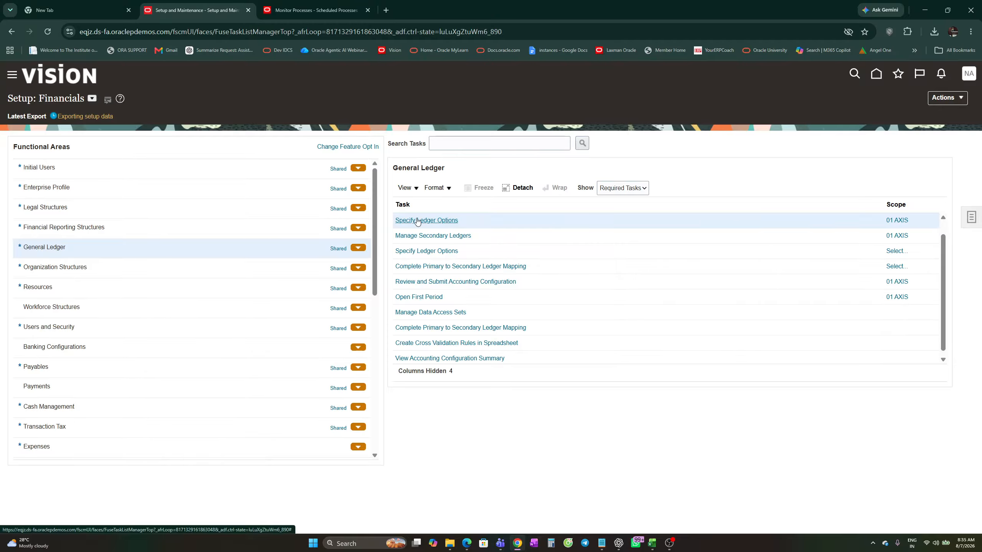
Step: Change the Specify Ledger Options scope to the primary ledger 01 ALPHA PL and go to the task
{"action": "left_click", "coordinate": [896, 221]}
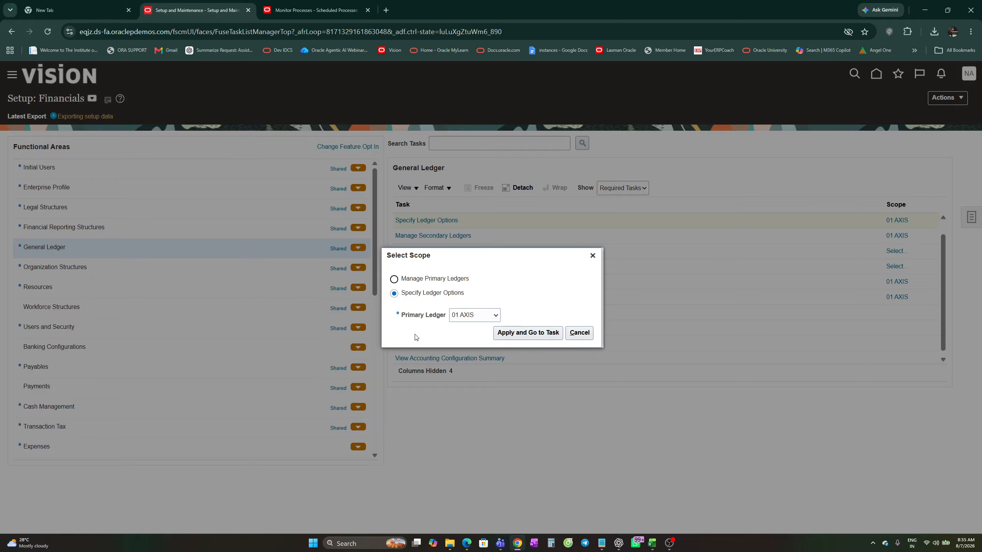
{"action": "left_click", "coordinate": [496, 315]}
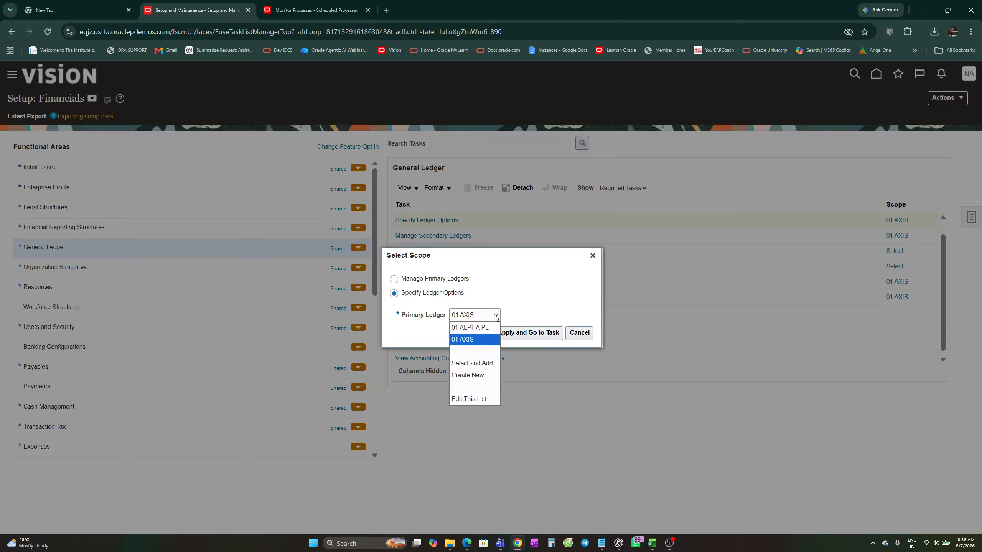
{"action": "left_click", "coordinate": [470, 328]}
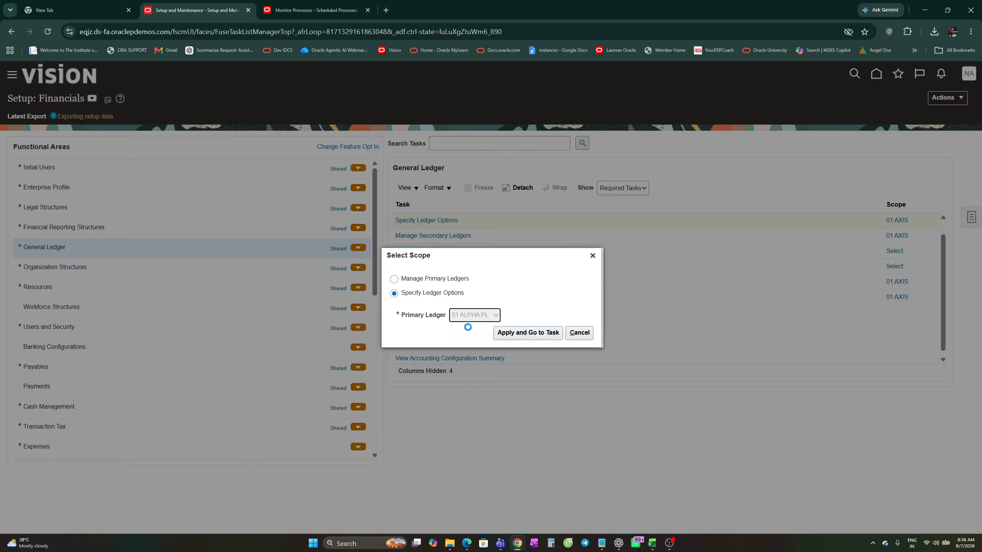
{"action": "left_click", "coordinate": [543, 333]}
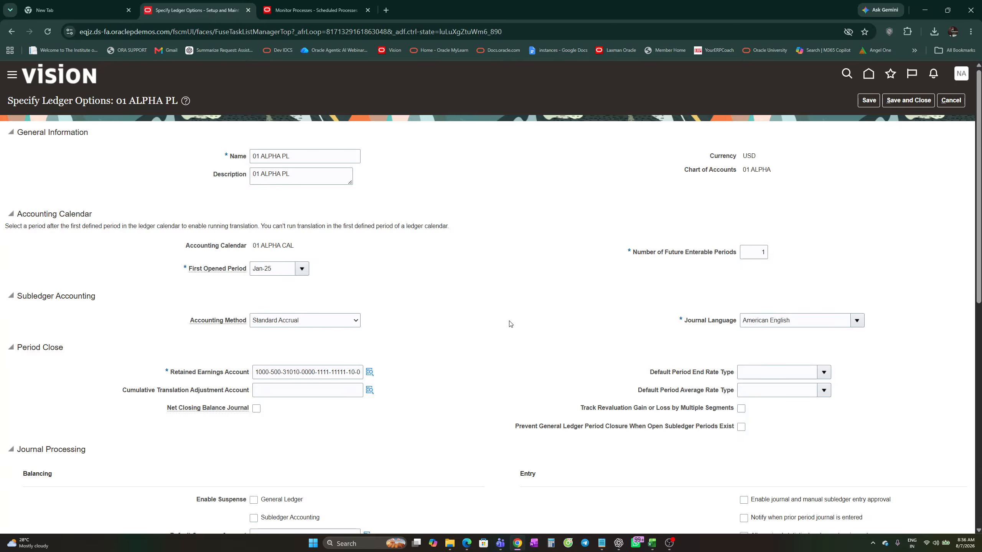
Step: Examine the Retained Earnings Account of 01 ALPHA PL and its segment values, and close the segment dialog without changes
{"action": "scroll", "coordinate": [510, 324], "scroll_direction": "down", "scroll_amount": 3}
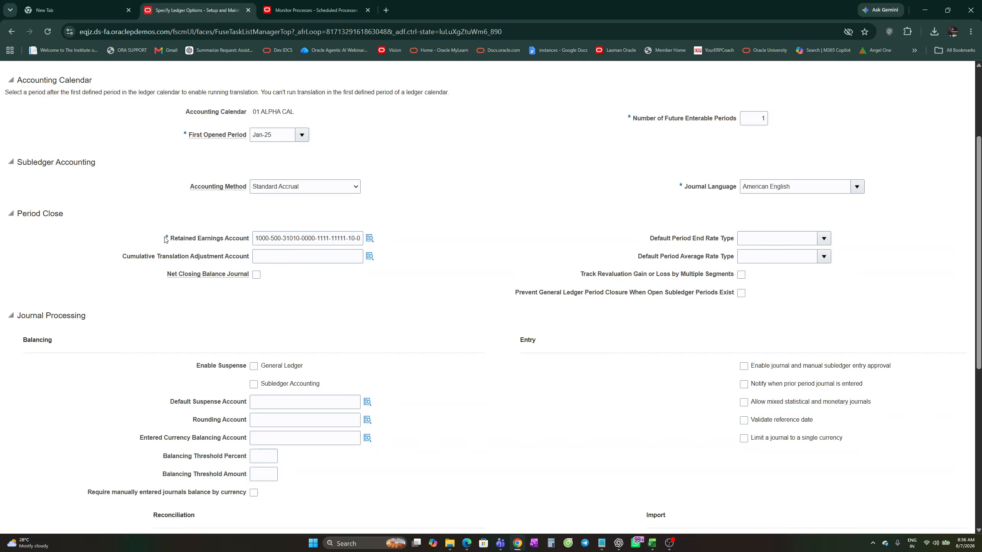
{"action": "left_click_drag", "start_coordinate": [165, 239], "coordinate": [247, 243]}
{"action": "left_click", "coordinate": [283, 332]}
{"action": "scroll", "coordinate": [282, 335], "scroll_direction": "up", "scroll_amount": 3}
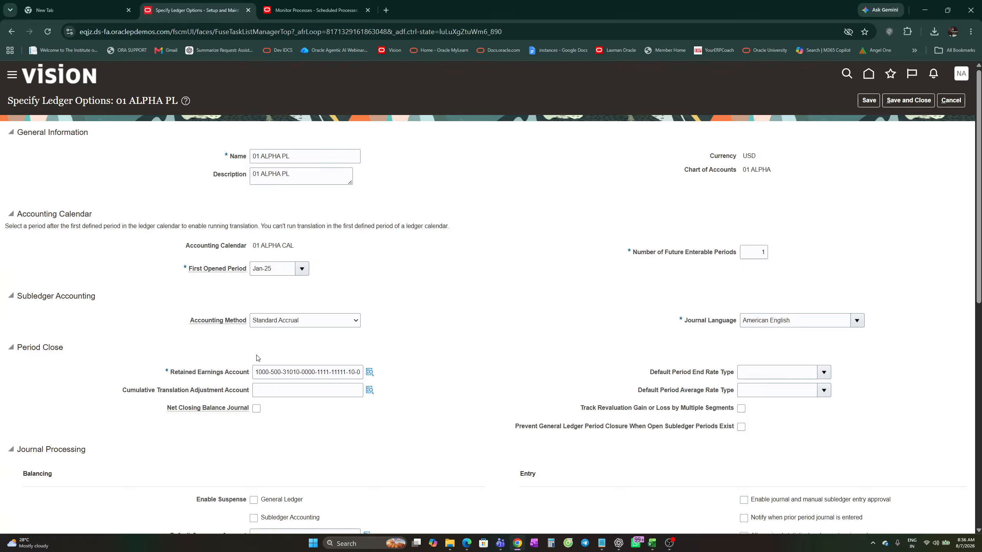
{"action": "left_click", "coordinate": [291, 371]}
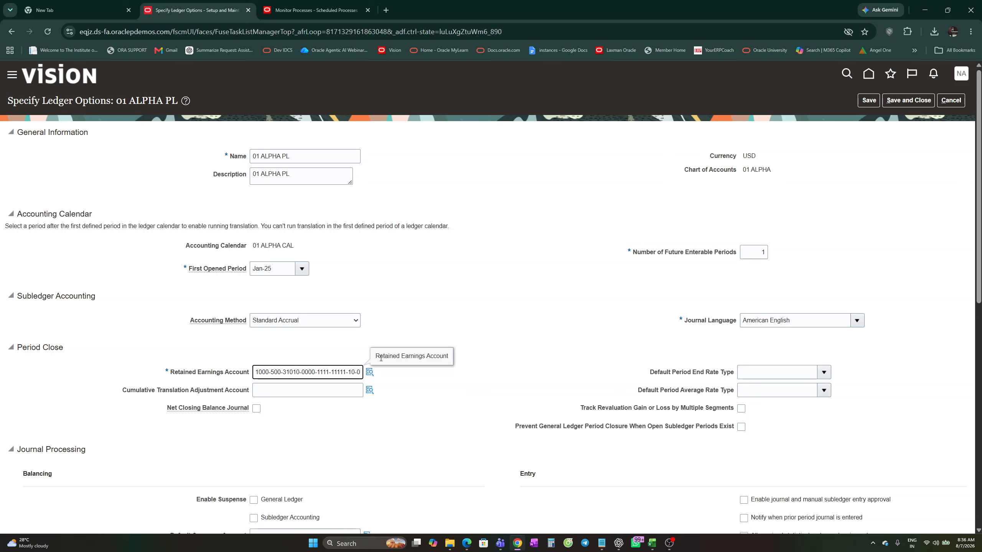
{"action": "left_click_drag", "start_coordinate": [328, 372], "coordinate": [347, 372]}
{"action": "left_click", "coordinate": [369, 372]}
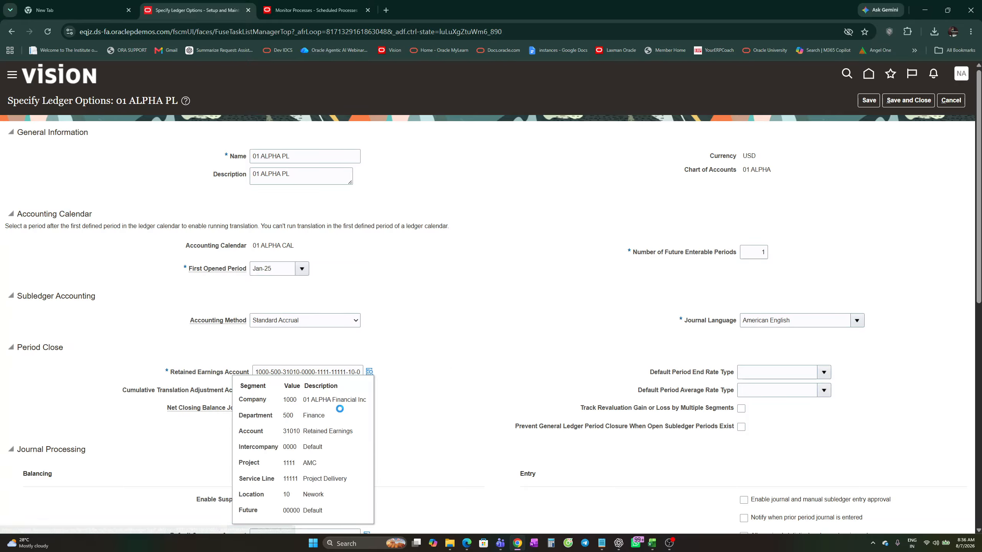
{"action": "scroll", "coordinate": [338, 410], "scroll_direction": "down", "scroll_amount": 3}
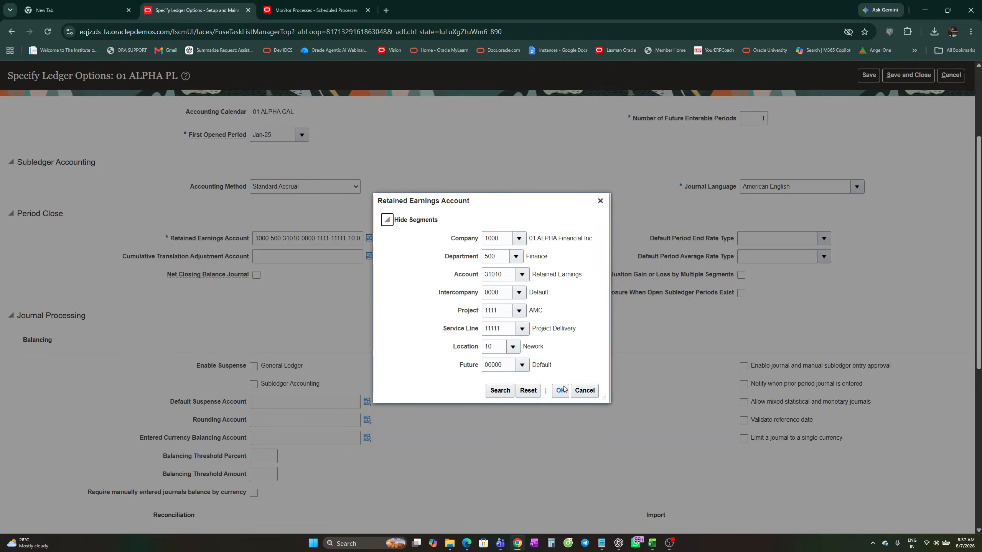
{"action": "left_click", "coordinate": [583, 394]}
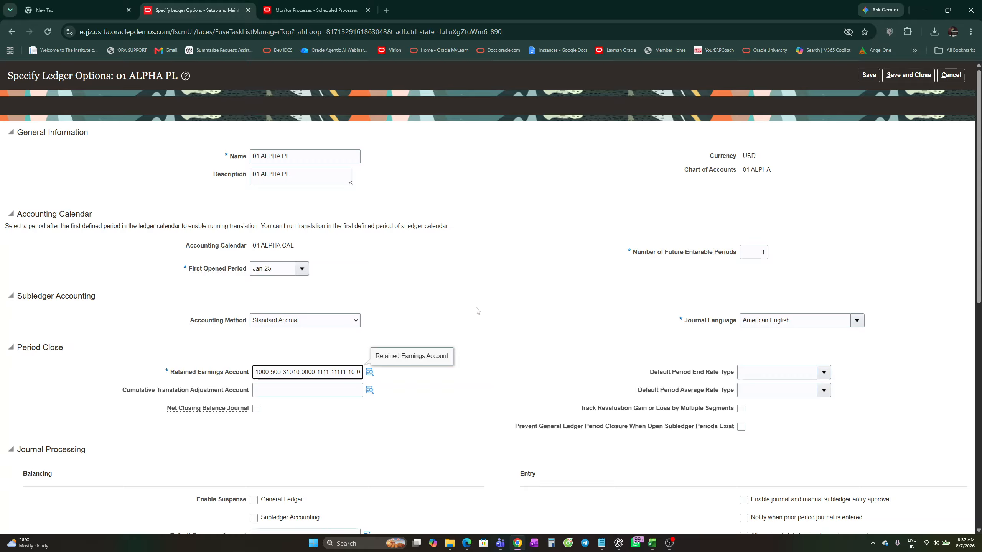
Step: Review the remaining ledger options of 01 ALPHA PL, then save and close the page
{"action": "scroll", "coordinate": [547, 321], "scroll_direction": "down", "scroll_amount": 3}
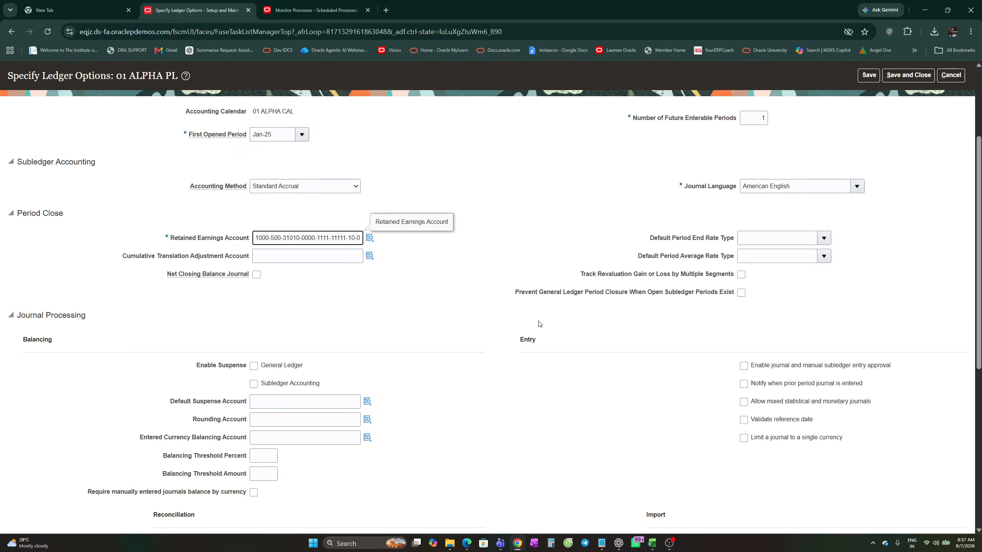
{"action": "scroll", "coordinate": [537, 323], "scroll_direction": "down", "scroll_amount": 5}
{"action": "scroll", "coordinate": [535, 323], "scroll_direction": "up", "scroll_amount": 10}
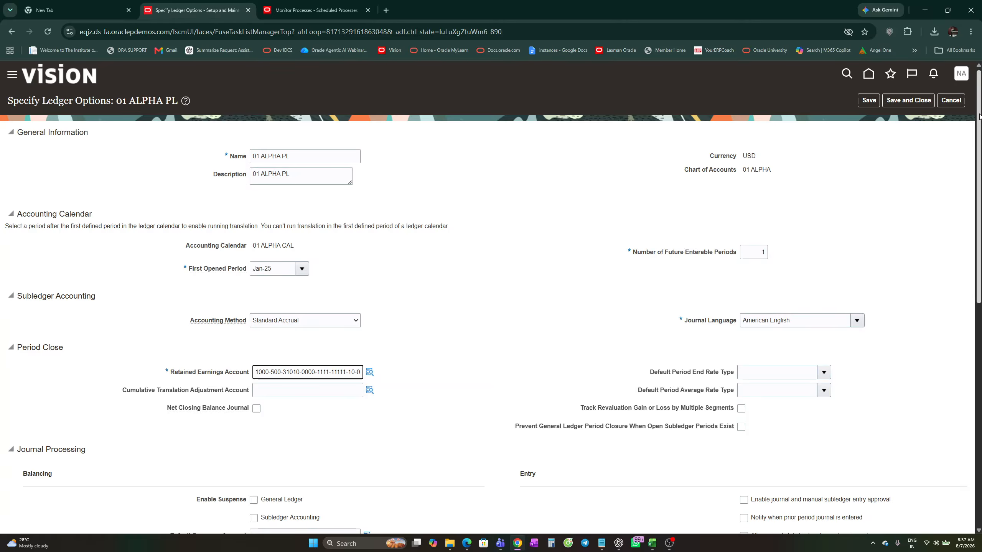
{"action": "left_click", "coordinate": [917, 100]}
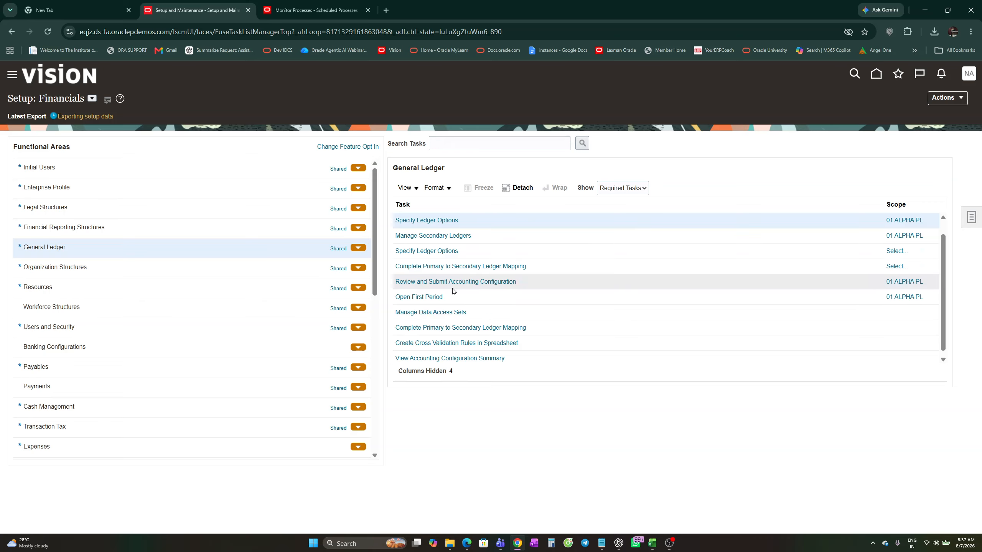
Step: Switch to the Nexus.xlsx workbook in Excel, mark SPECIFY LEDGER OPTIONS as DONE in cell F156 and select cell F157
{"action": "key", "text": "alt+Tab"}
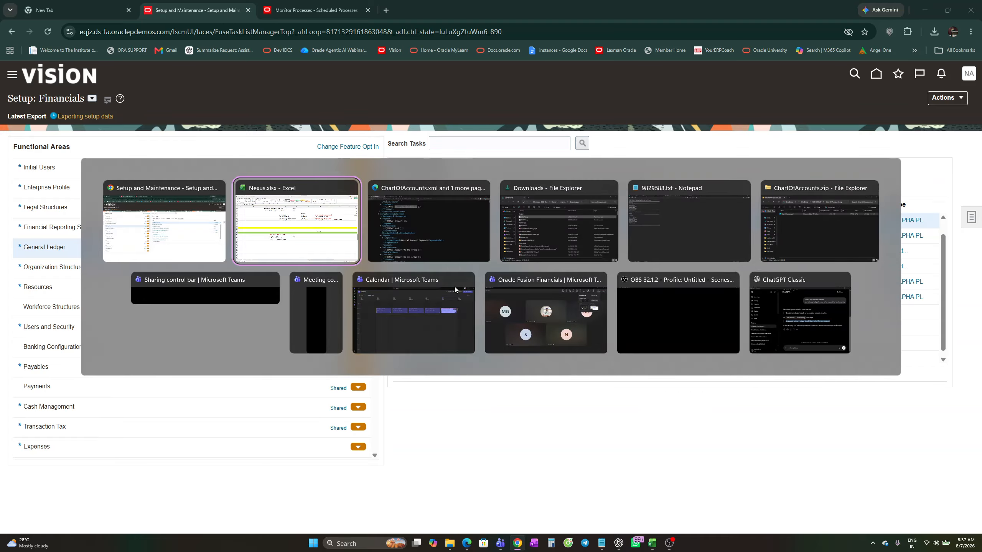
{"action": "left_click", "coordinate": [462, 340]}
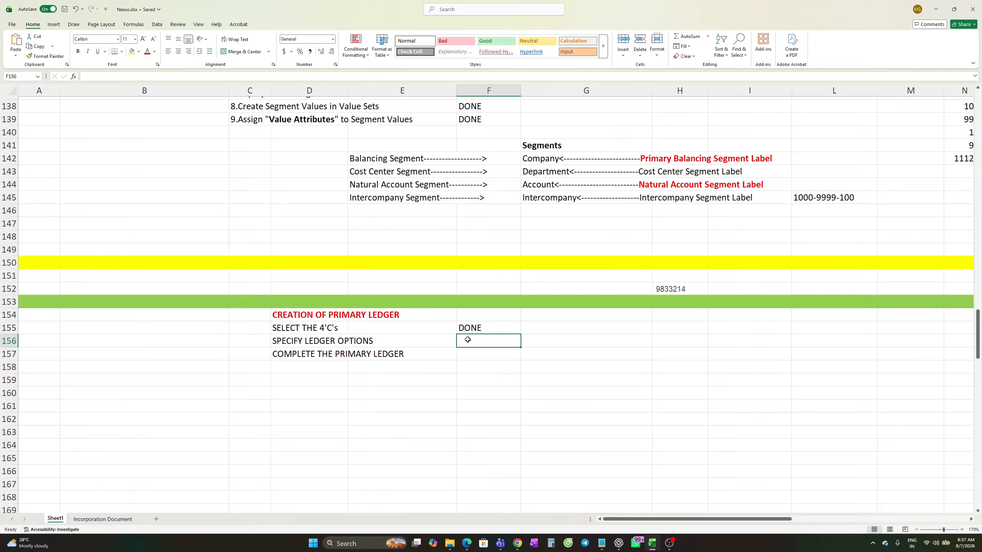
{"action": "left_click", "coordinate": [468, 329]}
{"action": "key", "text": "ctrl+c"}
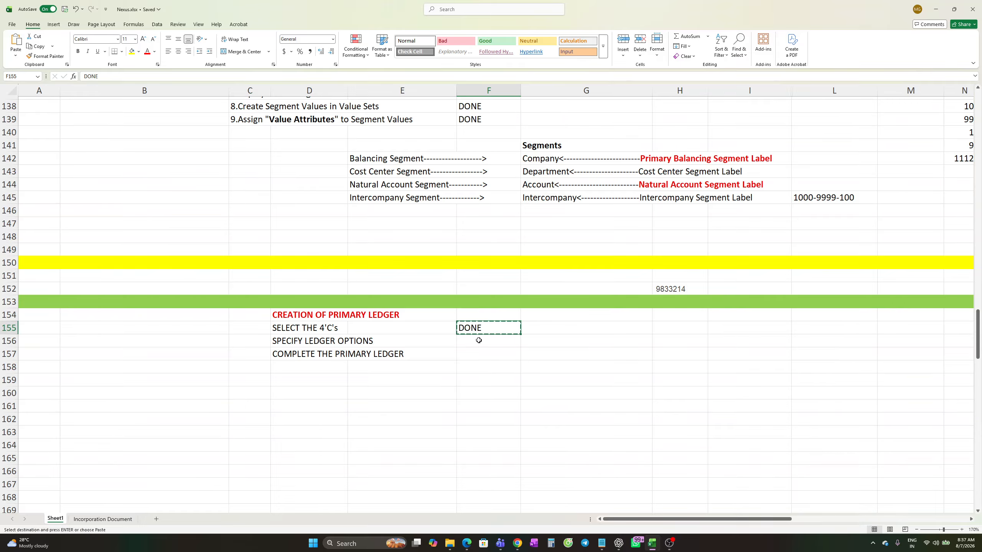
{"action": "left_click", "coordinate": [470, 340]}
{"action": "key", "text": "ctrl+v"}
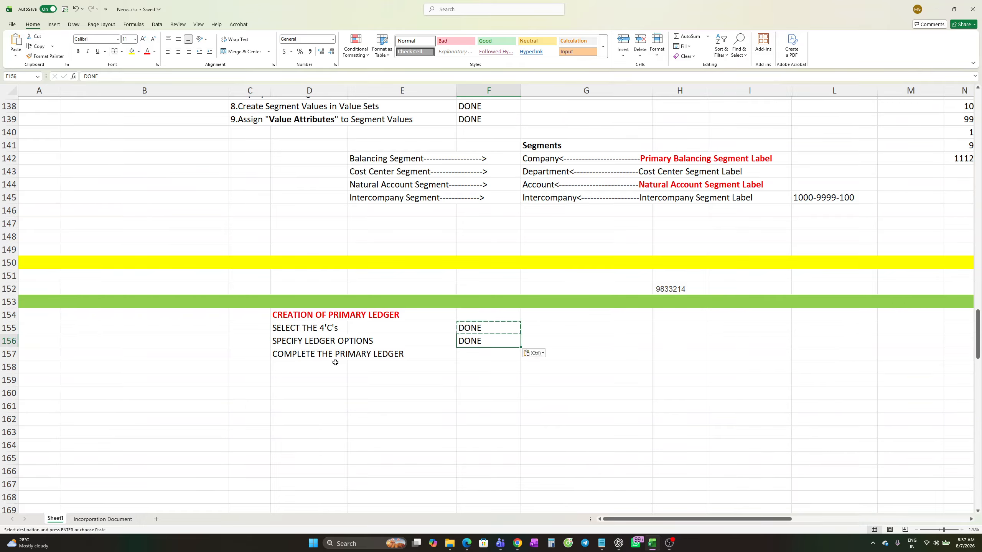
{"action": "left_click", "coordinate": [325, 354]}
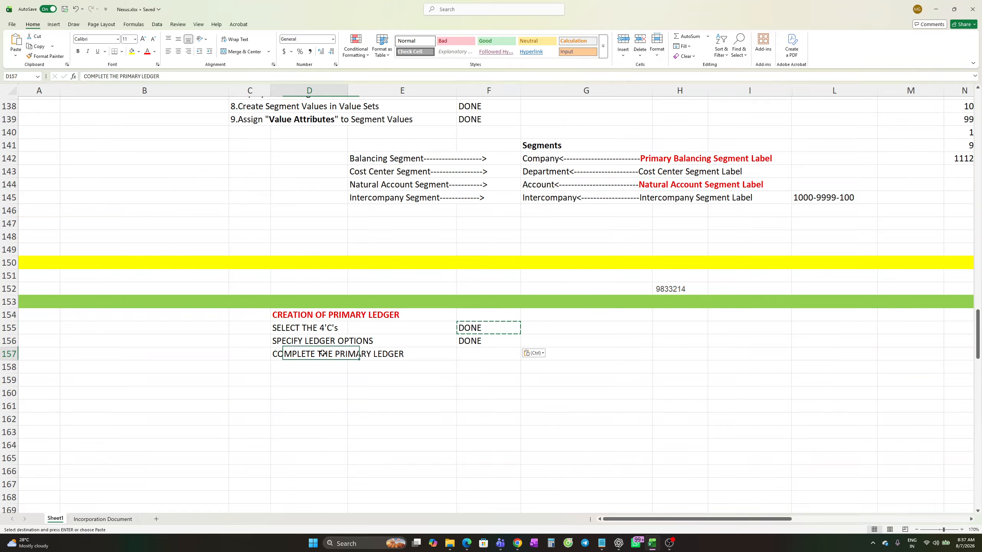
{"action": "left_click", "coordinate": [466, 354]}
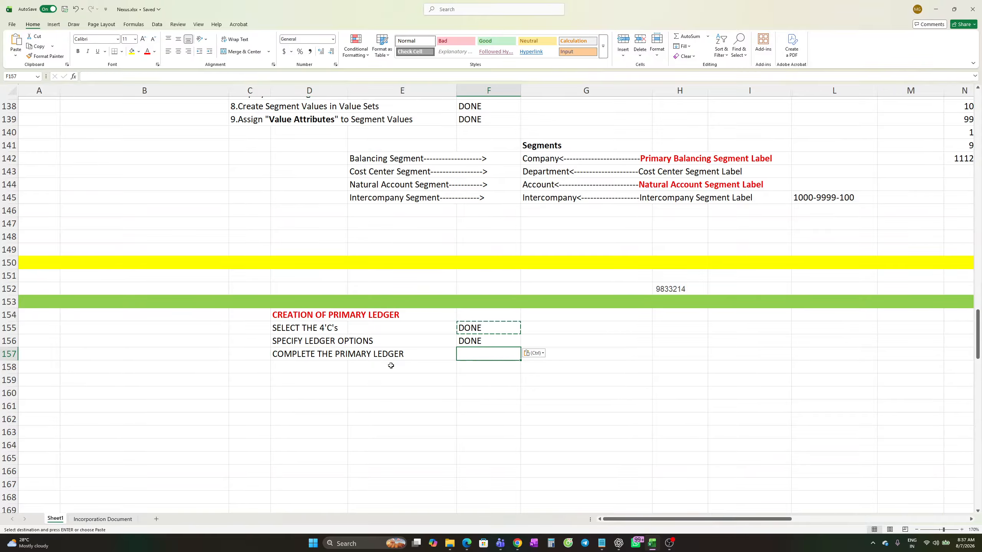
Step: Switch back to Oracle Fusion, view Review and Submit Accounting Configuration for 01 ALPHA PL and leave it without submitting
{"action": "key", "text": "alt+Tab"}
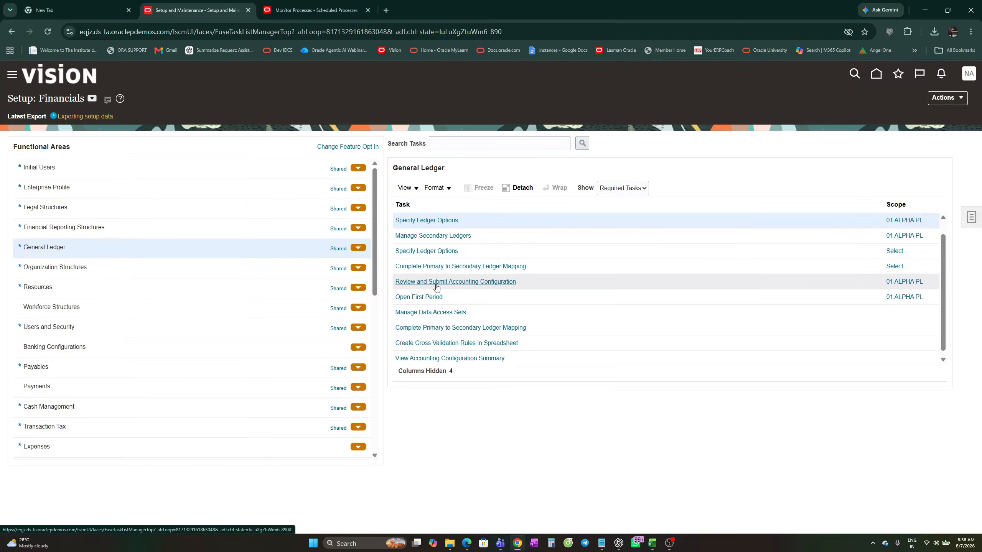
{"action": "left_click", "coordinate": [425, 281]}
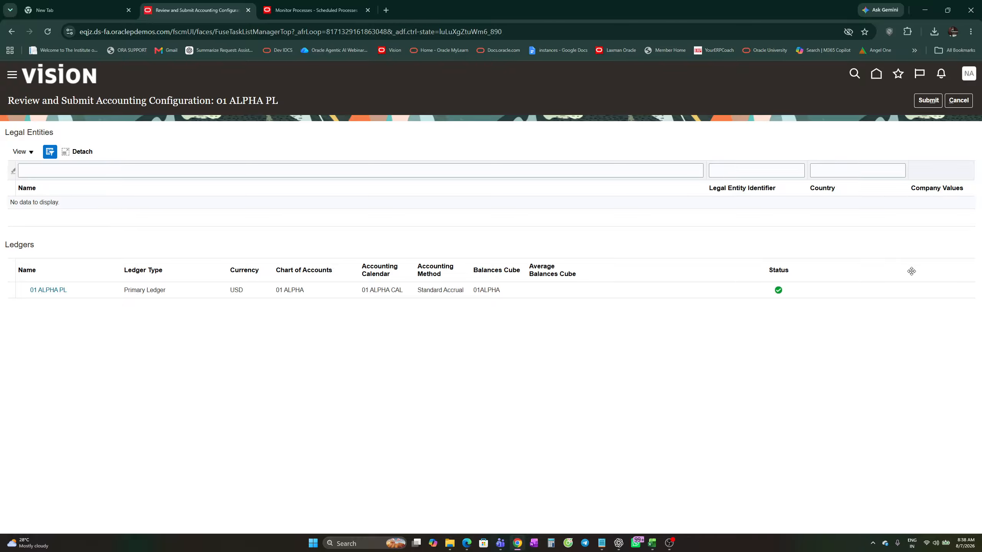
{"action": "left_click", "coordinate": [958, 101]}
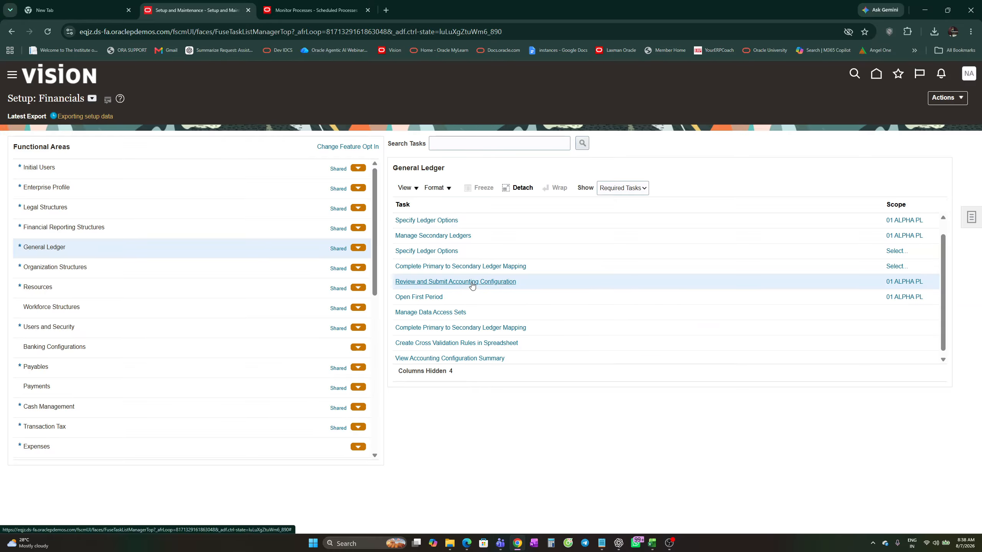
Step: Switch to Excel and mark the COMPLETE THE PRIMARY LEDGER task as DONE in cell F157
{"action": "key", "text": "alt+Tab"}
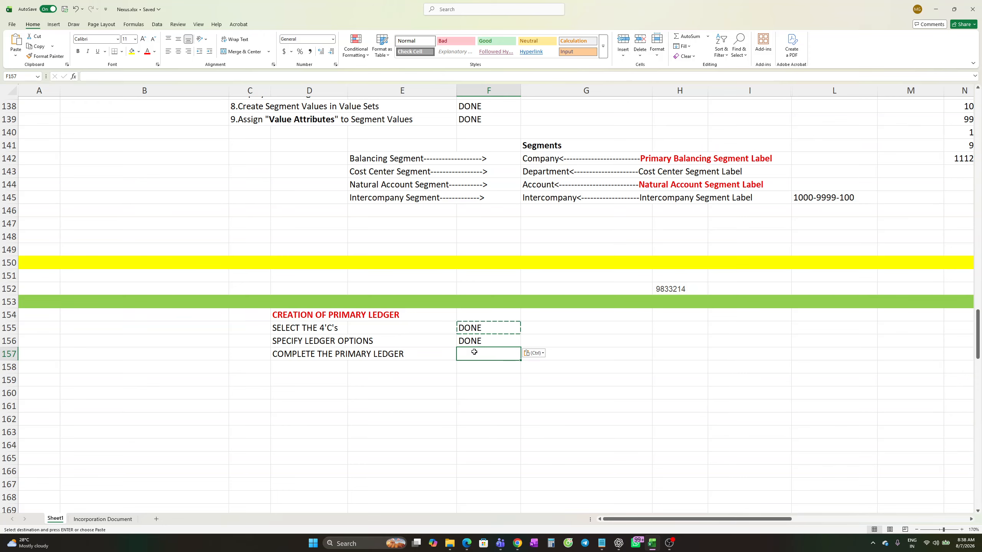
{"action": "type", "text": "DONE"}
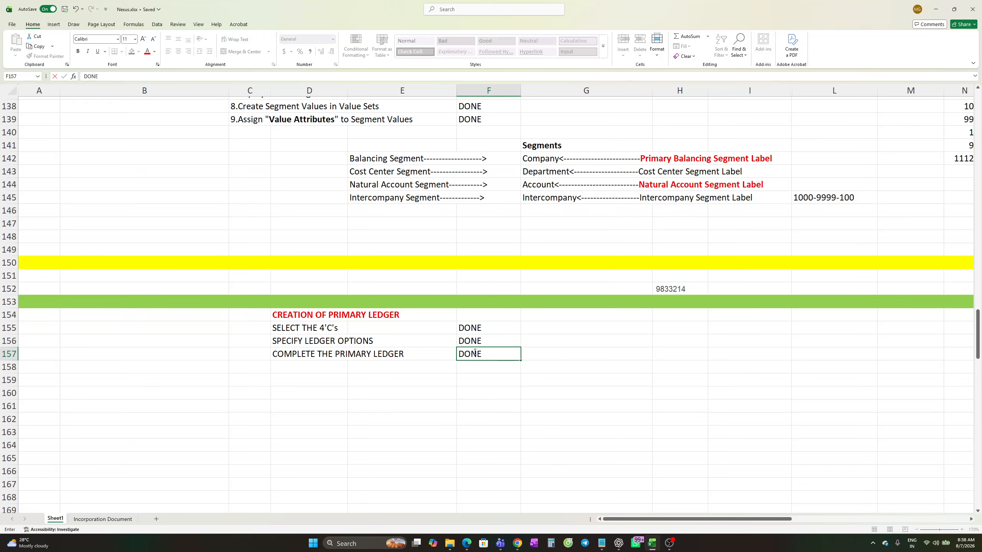
Step: Confirm the DONE entry in cell F157 and add LEGAL ENTITY in bold in cell D255, below the CASE-5 notes
{"action": "key", "text": "Return"}
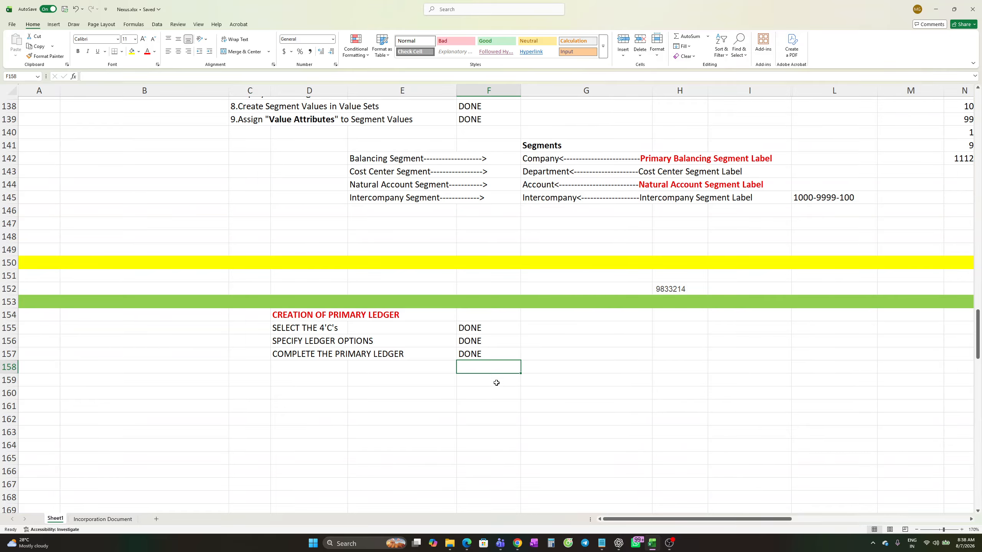
{"action": "scroll", "coordinate": [479, 401], "scroll_direction": "down", "scroll_amount": 3}
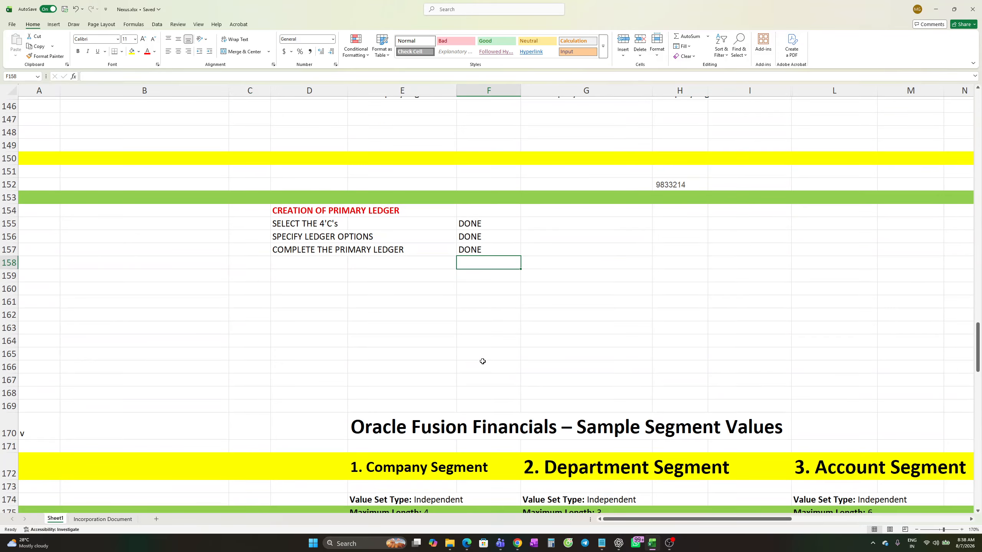
{"action": "scroll", "coordinate": [482, 361], "scroll_direction": "up", "scroll_amount": 3}
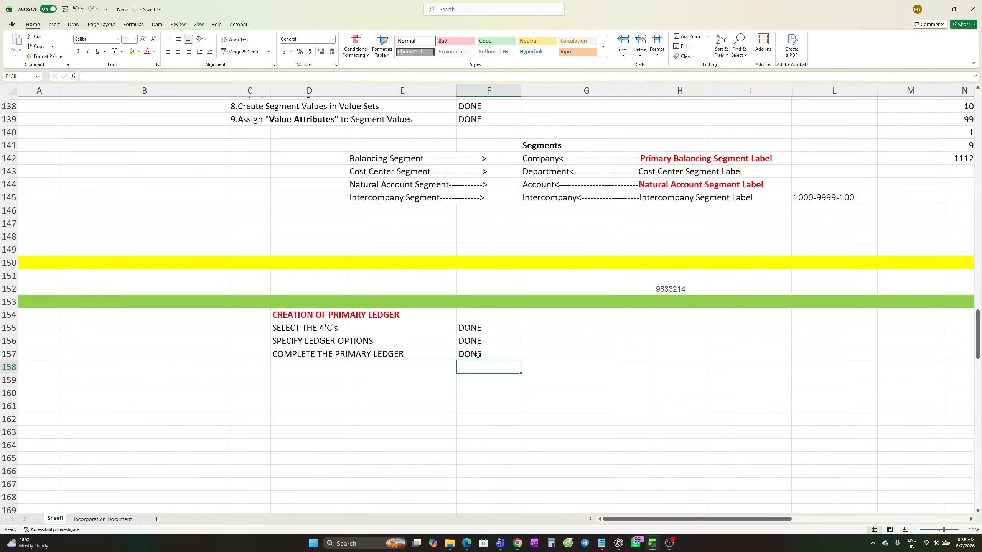
{"action": "scroll", "coordinate": [475, 368], "scroll_direction": "down", "scroll_amount": 12}
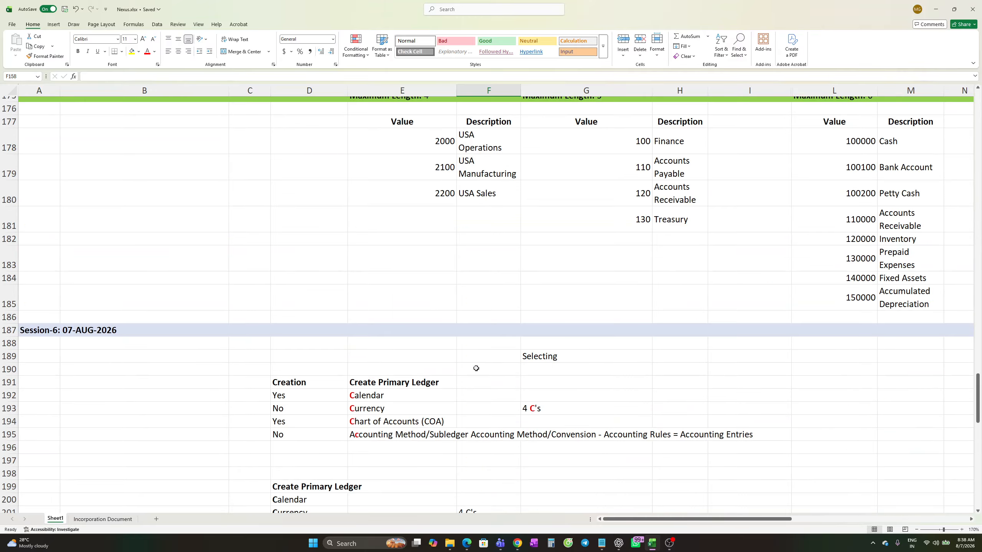
{"action": "scroll", "coordinate": [476, 368], "scroll_direction": "down", "scroll_amount": 9}
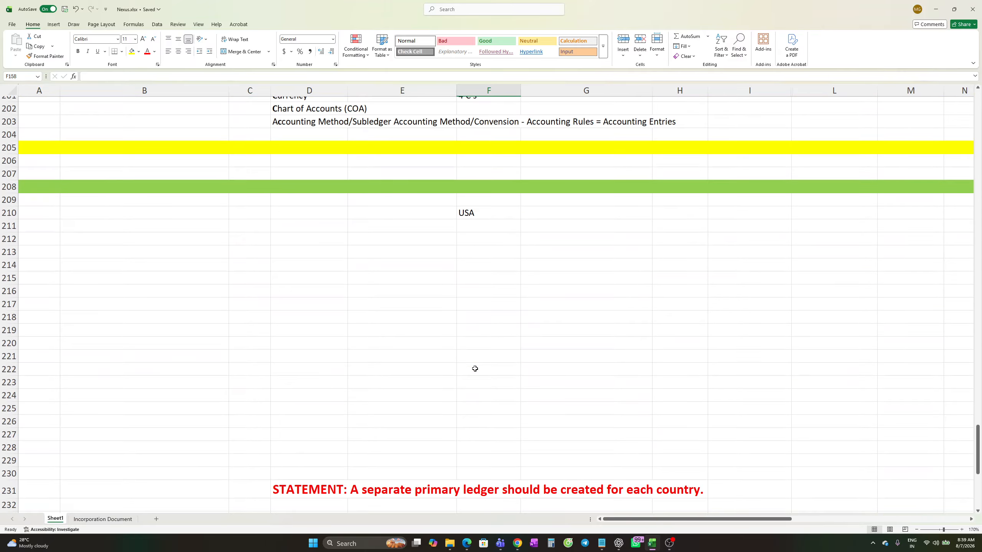
{"action": "scroll", "coordinate": [475, 369], "scroll_direction": "up", "scroll_amount": 7}
{"action": "scroll", "coordinate": [474, 369], "scroll_direction": "down", "scroll_amount": 20}
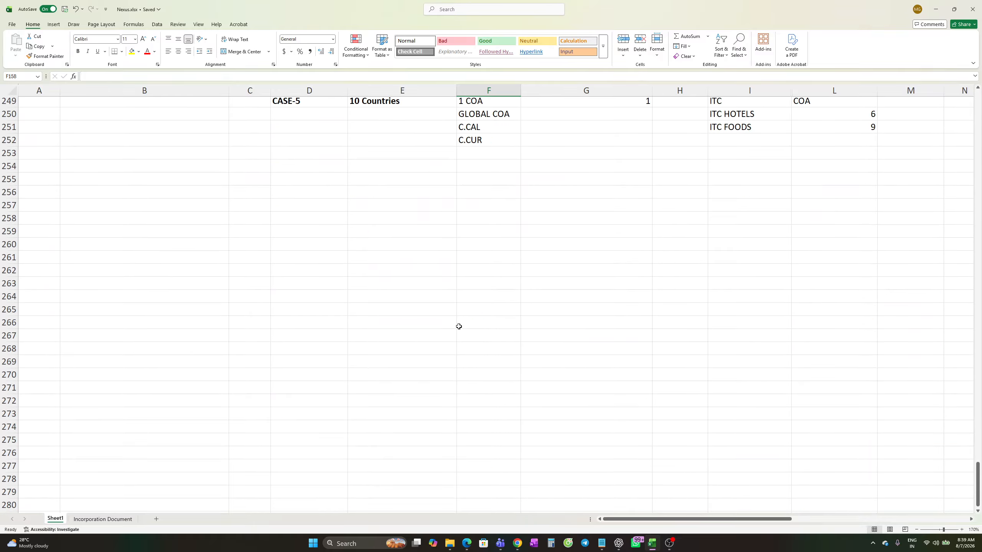
{"action": "left_click", "coordinate": [284, 178]}
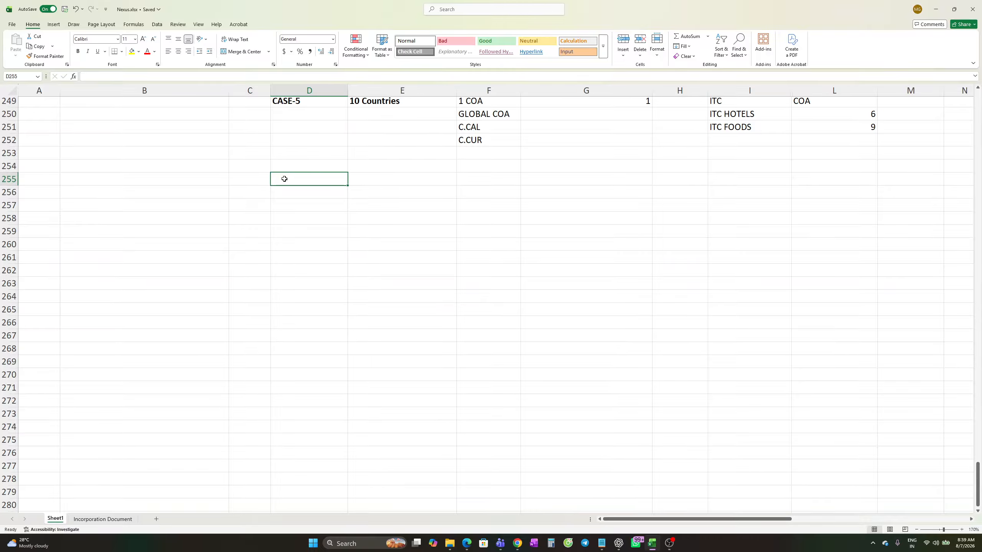
{"action": "type", "text": "LEGA"}
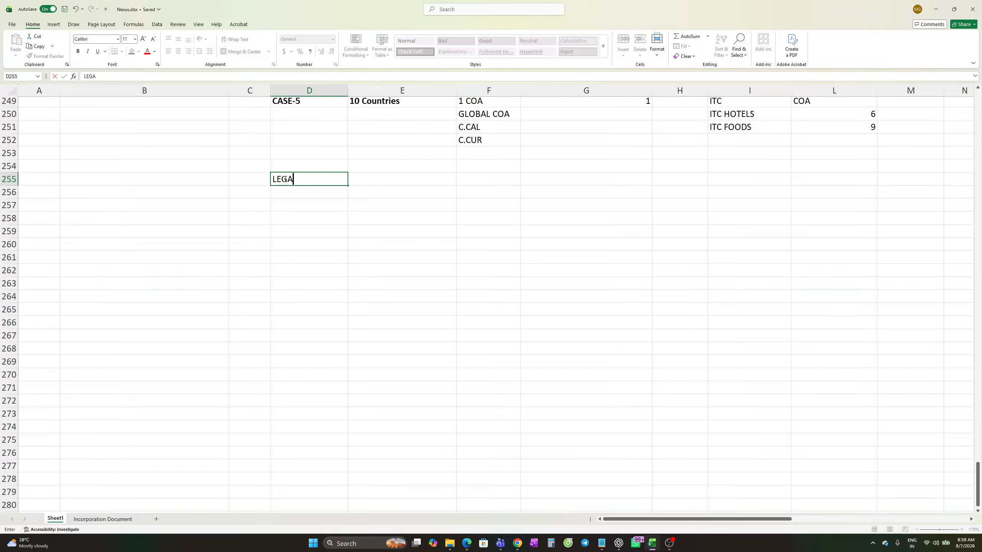
{"action": "type", "text": "L ENTITY"}
{"action": "key", "text": "Tab"}
{"action": "left_click", "coordinate": [284, 179]}
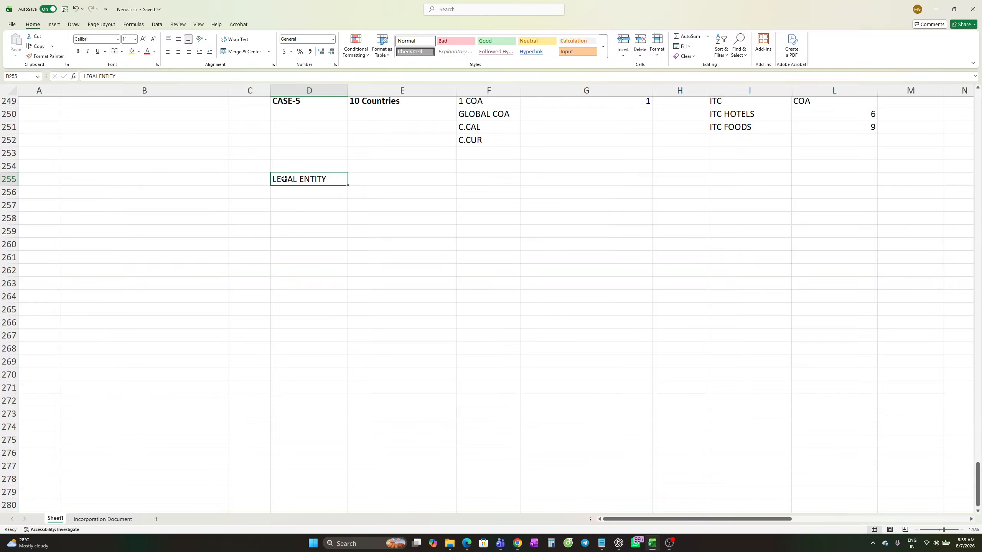
{"action": "key", "text": "ctrl+b"}
{"action": "left_click", "coordinate": [296, 193]}
{"action": "left_click", "coordinate": [309, 179]}
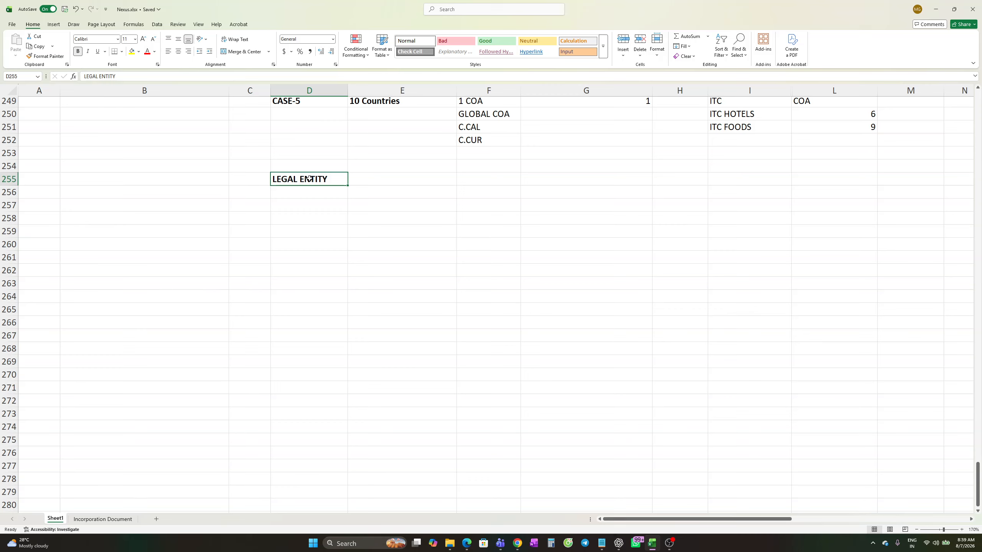
{"action": "left_click", "coordinate": [374, 180]}
{"action": "left_click", "coordinate": [307, 178]}
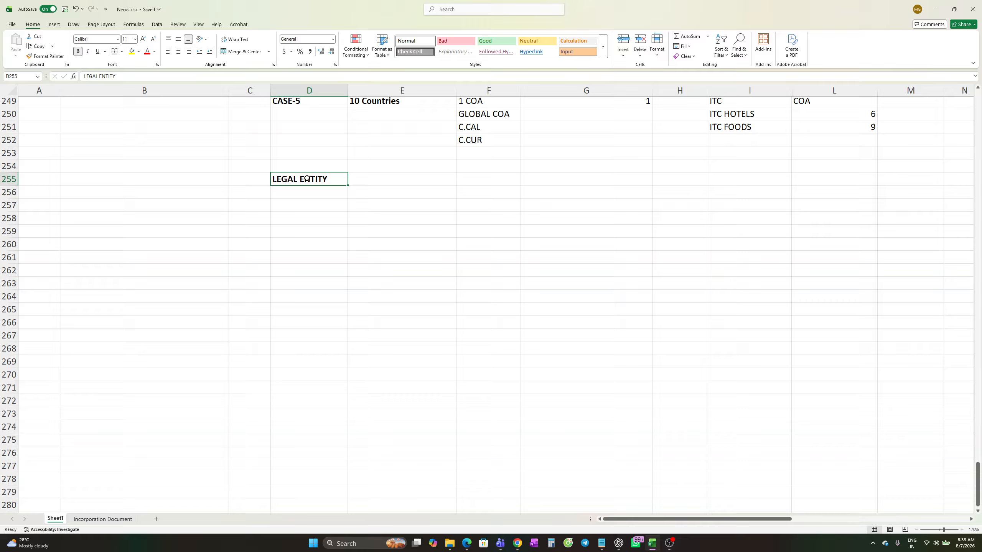
Step: Enter REGISTRATION OF COMPANY in cell E255, beside the LEGAL ENTITY heading
{"action": "left_click", "coordinate": [373, 181]}
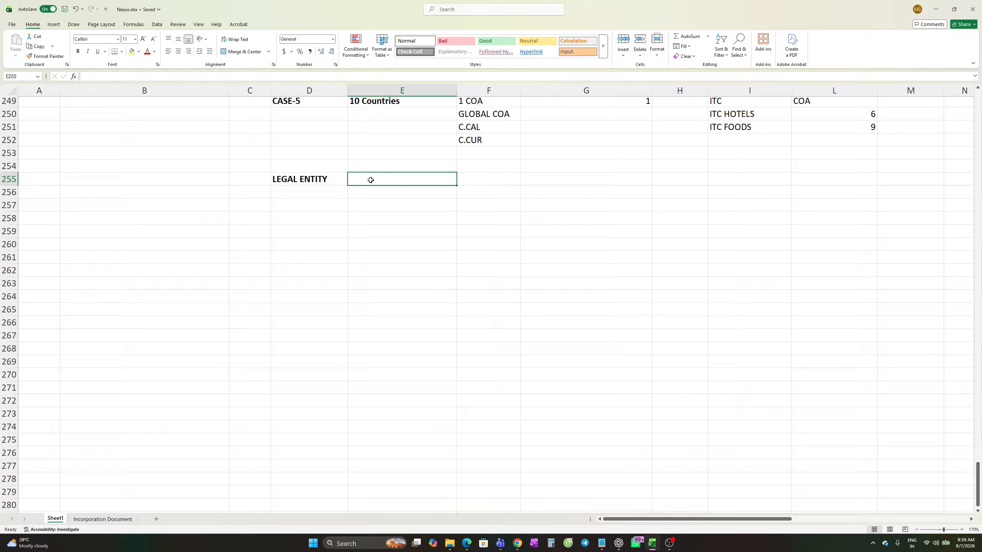
{"action": "type", "text": "REG"}
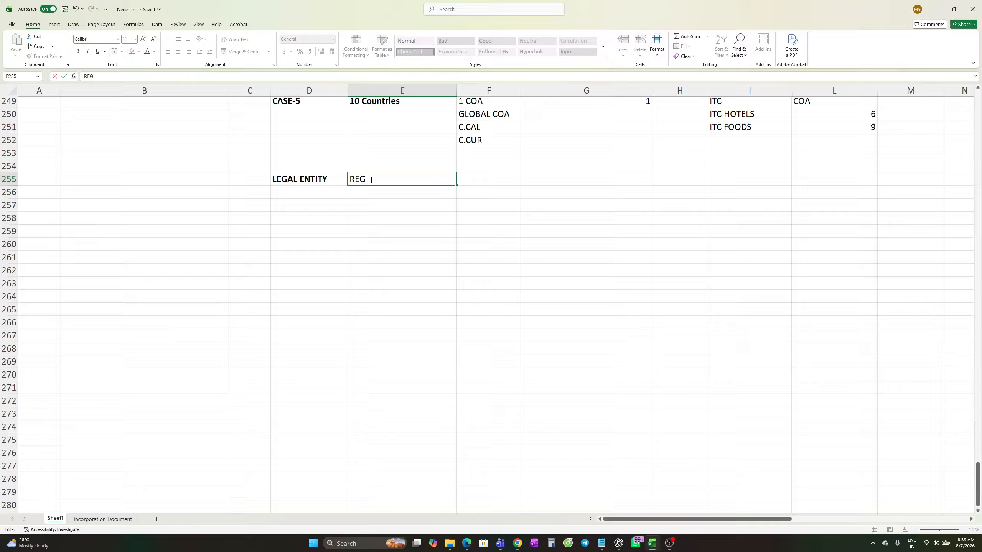
{"action": "type", "text": "ISTRATION OF COM"}
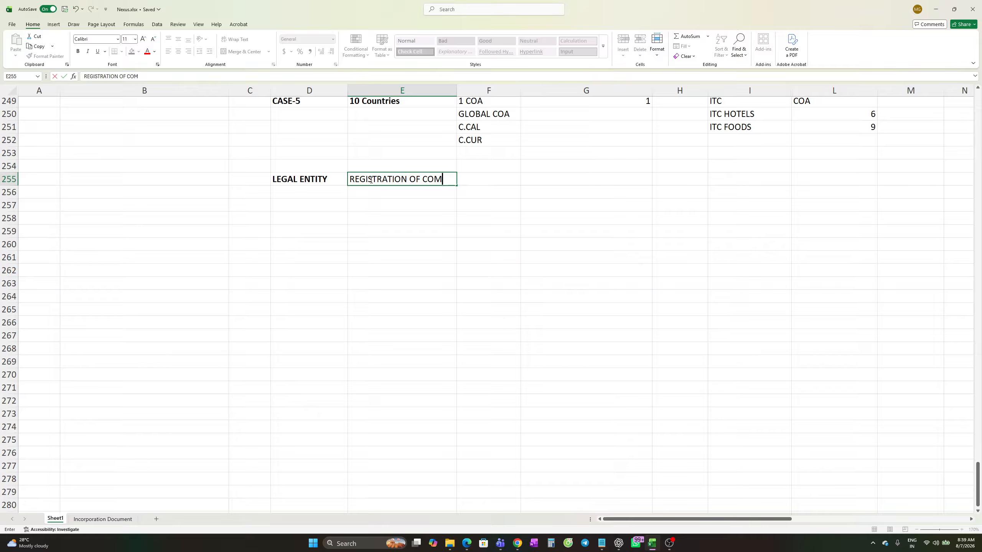
{"action": "type", "text": "PANY"}
{"action": "key", "text": "Return"}
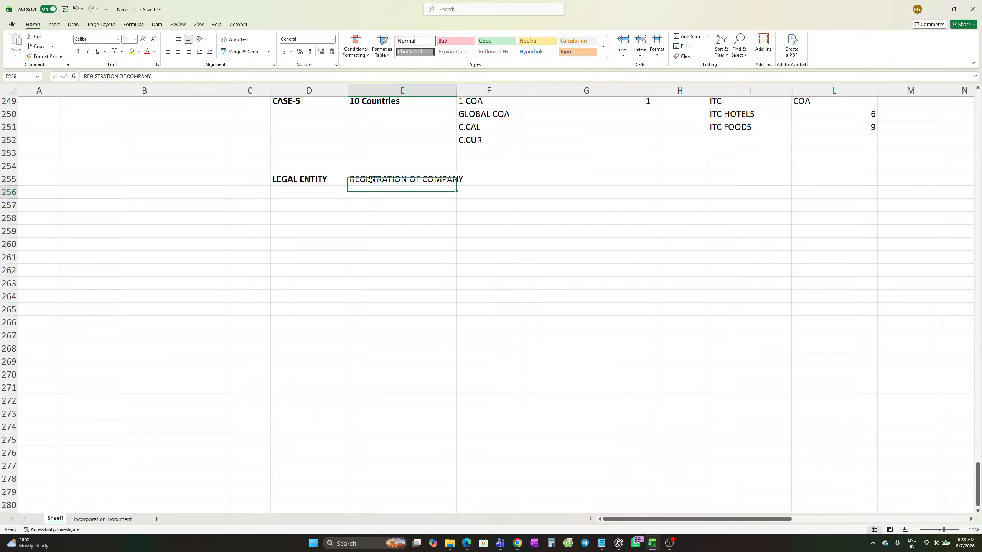
{"action": "left_click", "coordinate": [318, 190]}
{"action": "left_click", "coordinate": [381, 189]}
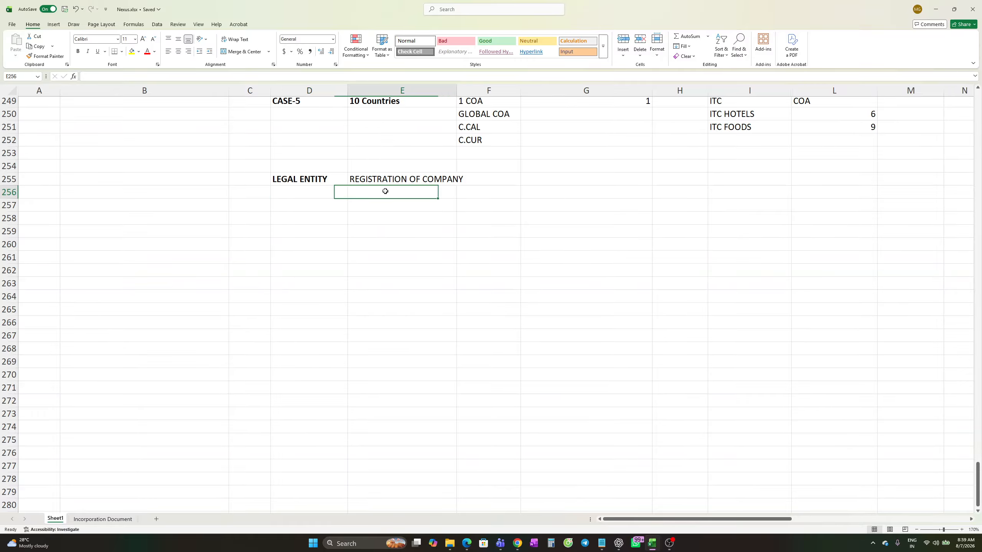
{"action": "left_click", "coordinate": [325, 191]}
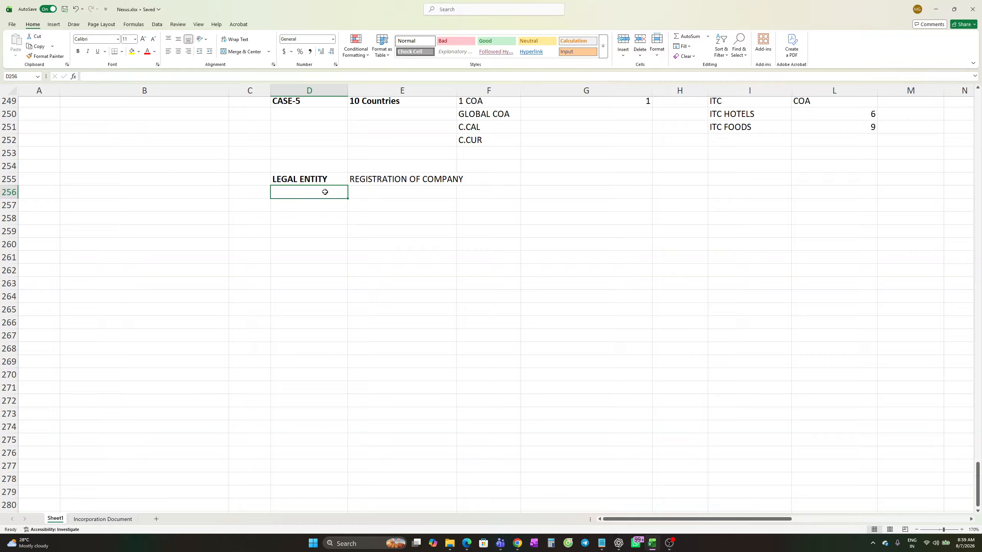
{"action": "left_click", "coordinate": [372, 190]}
{"action": "left_click", "coordinate": [331, 189]}
{"action": "left_click", "coordinate": [367, 190]}
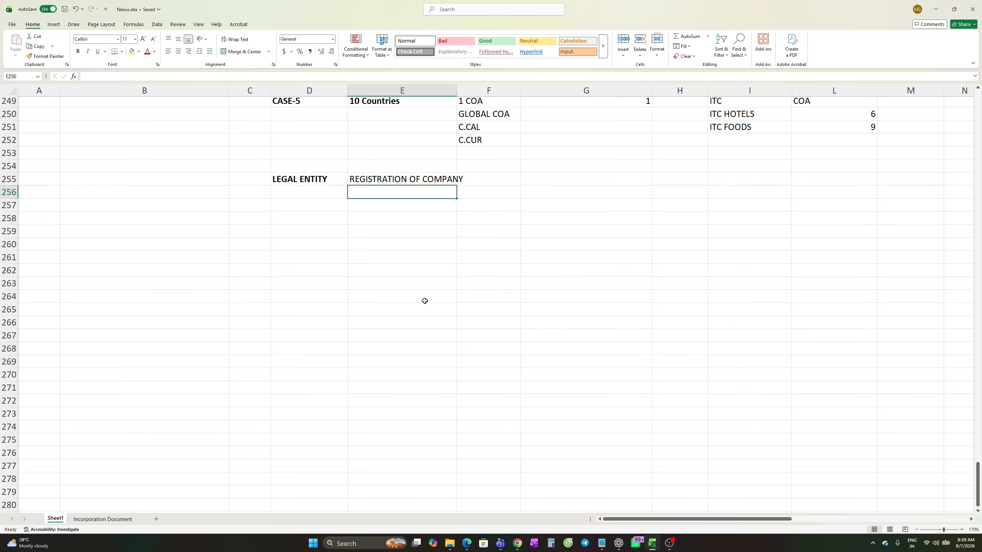
{"action": "left_click", "coordinate": [329, 189]}
{"action": "left_click", "coordinate": [365, 189]}
{"action": "left_click", "coordinate": [371, 176]}
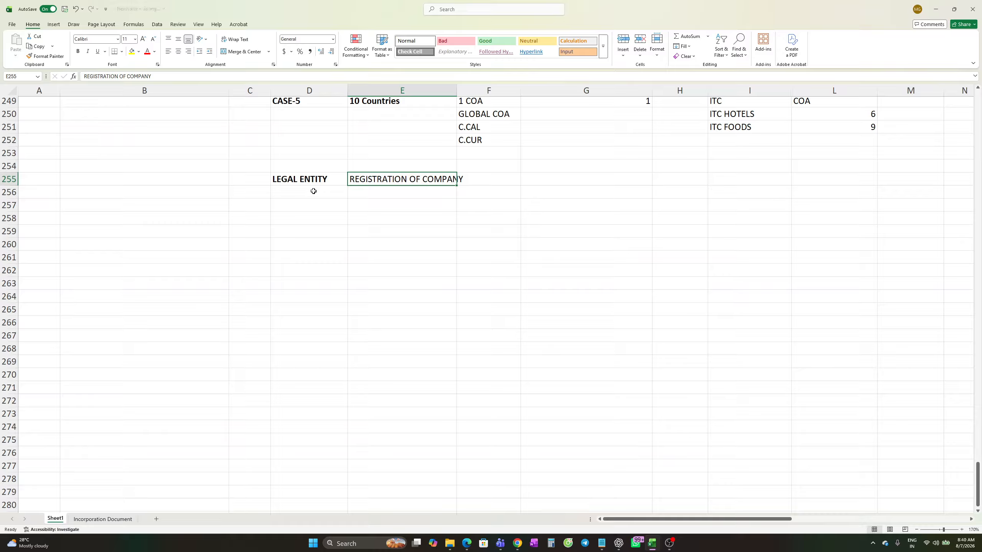
Step: Enter INCORP . DOCUMENT in cell E257, two rows below REGISTRATION OF COMPANY
{"action": "left_click", "coordinate": [374, 204]}
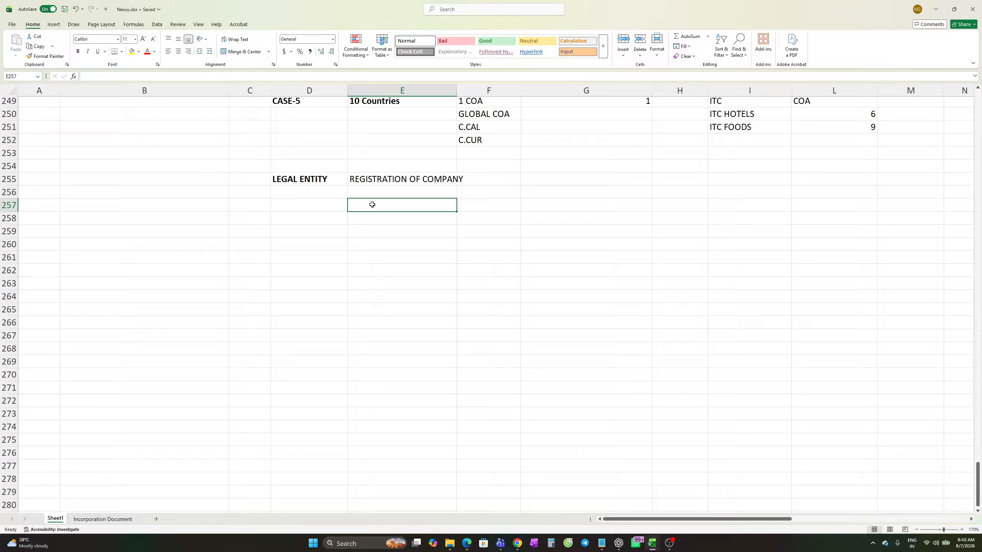
{"action": "type", "text": "IN"}
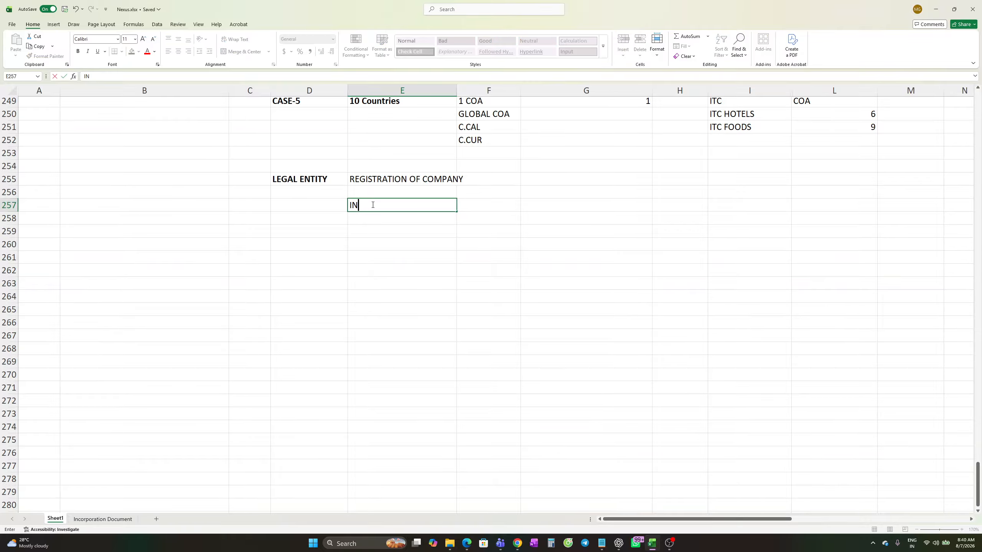
{"action": "type", "text": "CORP . DOCUMENT"}
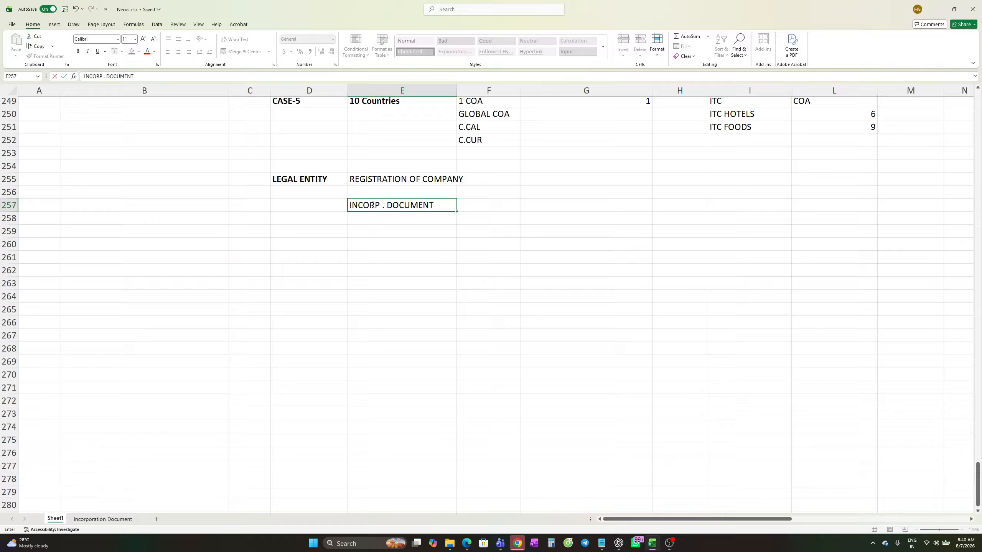
{"action": "key", "text": "Return"}
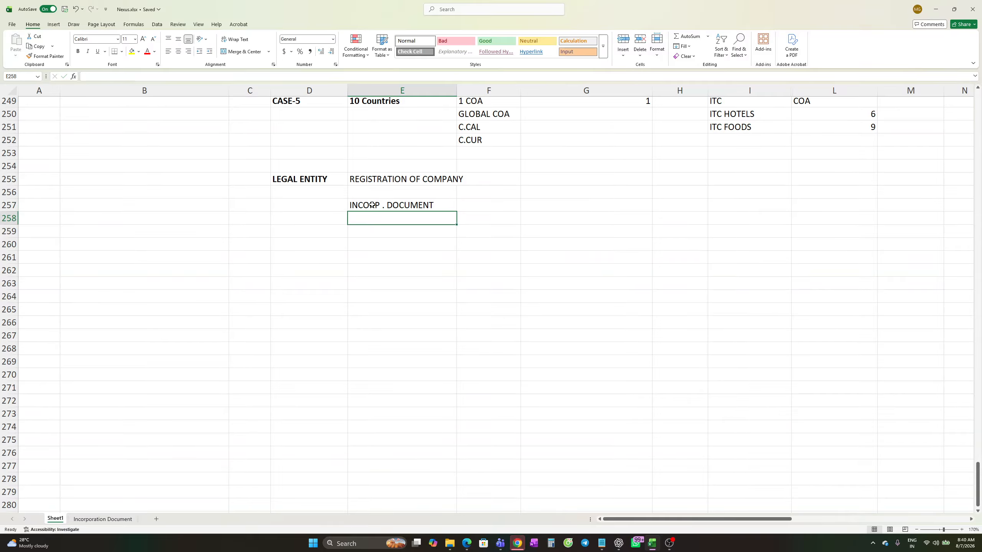
{"action": "left_click", "coordinate": [376, 234]}
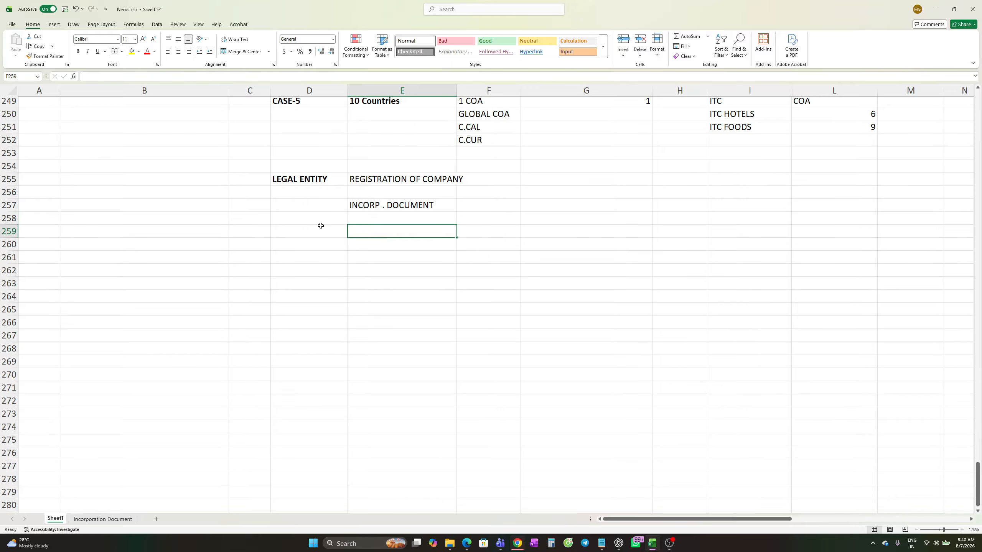
Step: Open the Incorporation Document sheet and examine the Certificate of Incorporation, including the company name, registration details and mailing address
{"action": "left_click", "coordinate": [112, 520]}
{"action": "scroll", "coordinate": [338, 364], "scroll_direction": "up", "scroll_amount": 11}
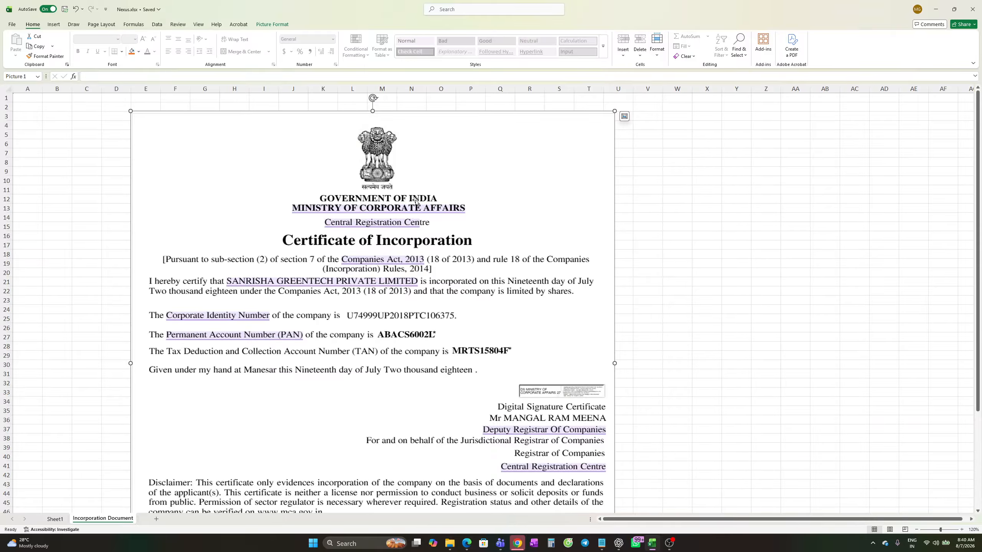
{"action": "scroll", "coordinate": [245, 166], "scroll_direction": "down", "scroll_amount": 3}
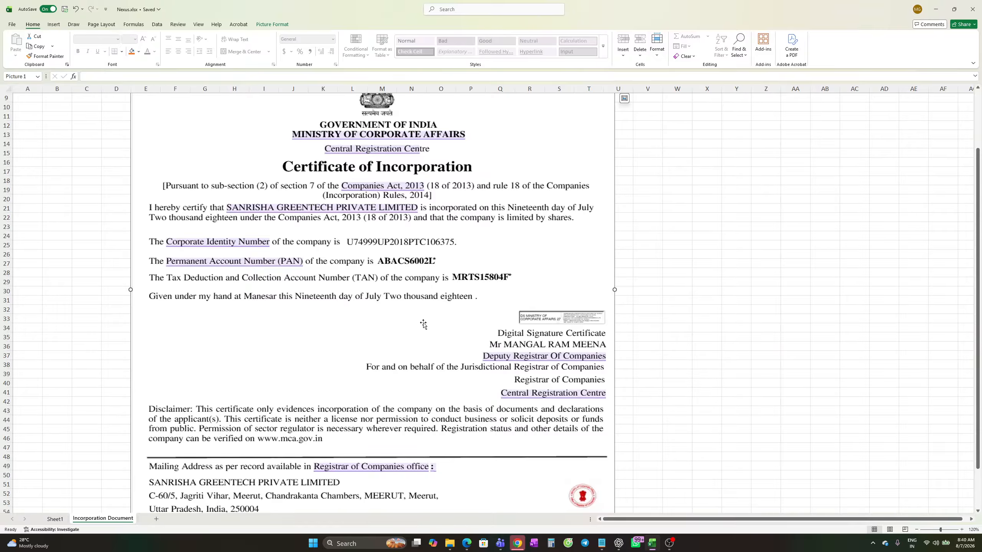
{"action": "left_click_drag", "start_coordinate": [367, 300], "coordinate": [367, 298]}
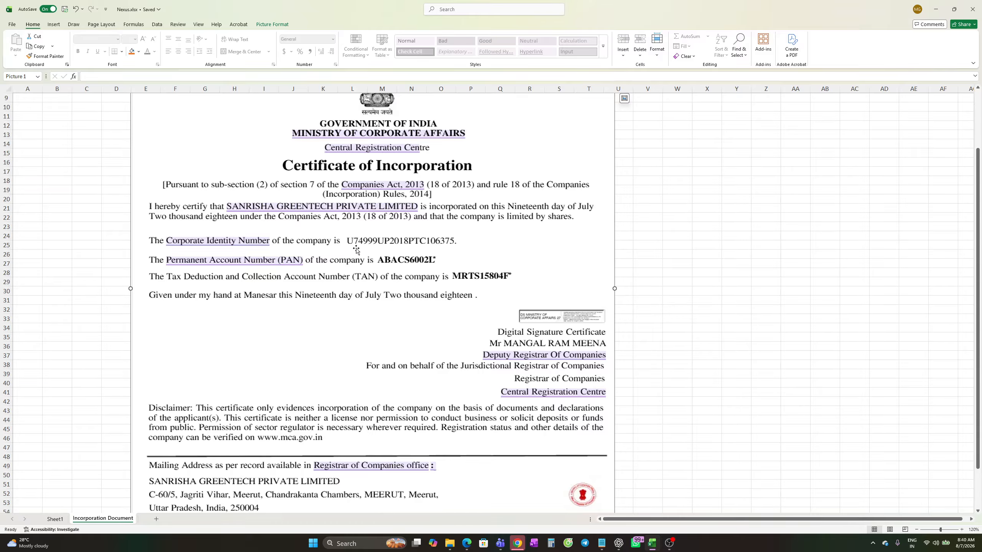
{"action": "left_click_drag", "start_coordinate": [348, 240], "coordinate": [370, 230]}
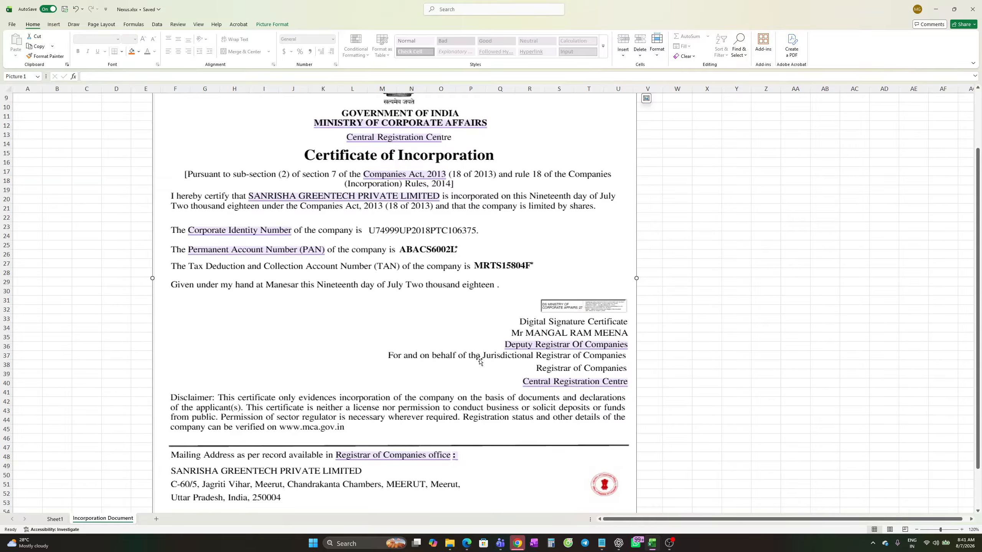
{"action": "scroll", "coordinate": [465, 392], "scroll_direction": "up", "scroll_amount": 3}
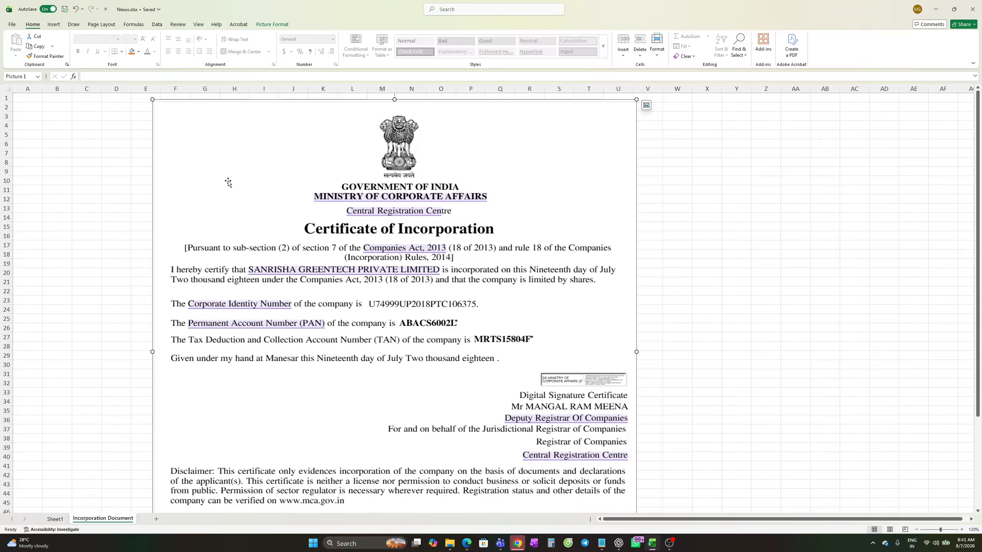
{"action": "scroll", "coordinate": [455, 351], "scroll_direction": "down", "scroll_amount": 5}
{"action": "scroll", "coordinate": [455, 351], "scroll_direction": "up", "scroll_amount": 5}
{"action": "key", "text": "alt+Tab"}
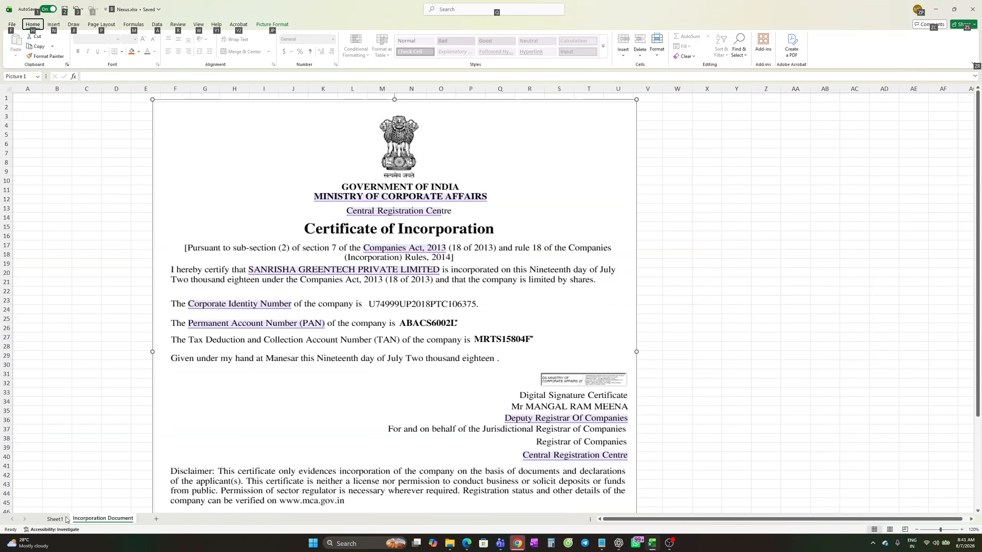
Step: Return to Sheet1, enter 10 COUNTRIES in cell D259 and select the adjacent cell E259
{"action": "left_click", "coordinate": [56, 519]}
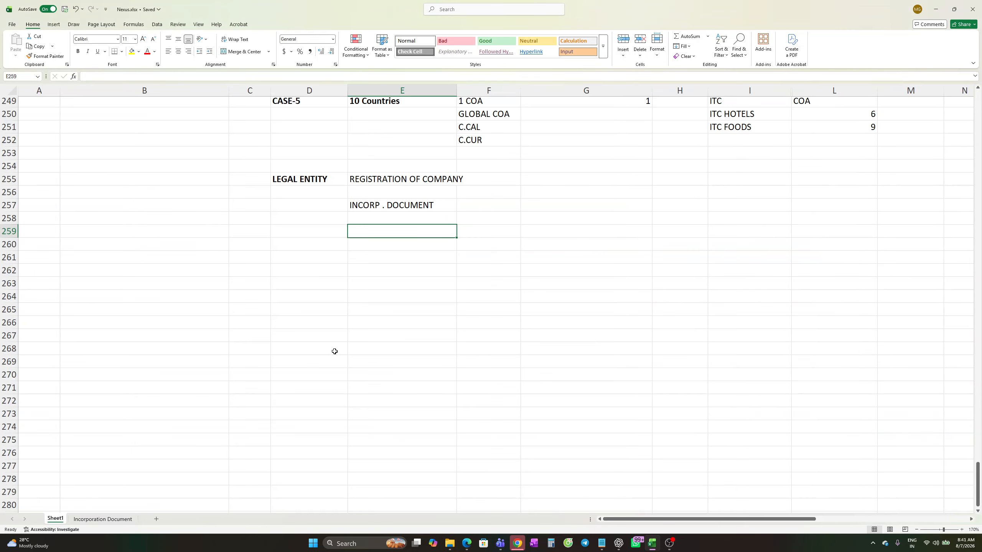
{"action": "left_click", "coordinate": [316, 235]}
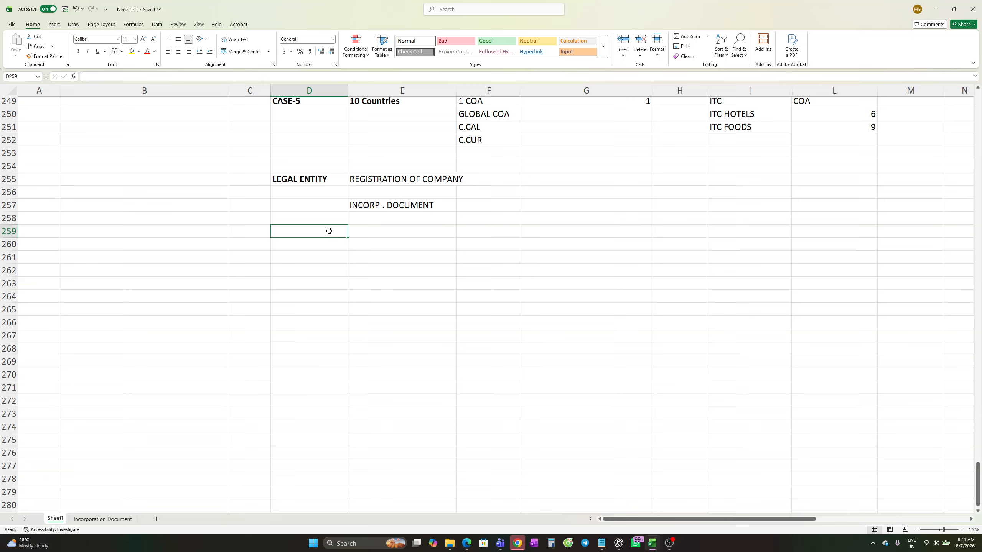
{"action": "type", "text": "10"}
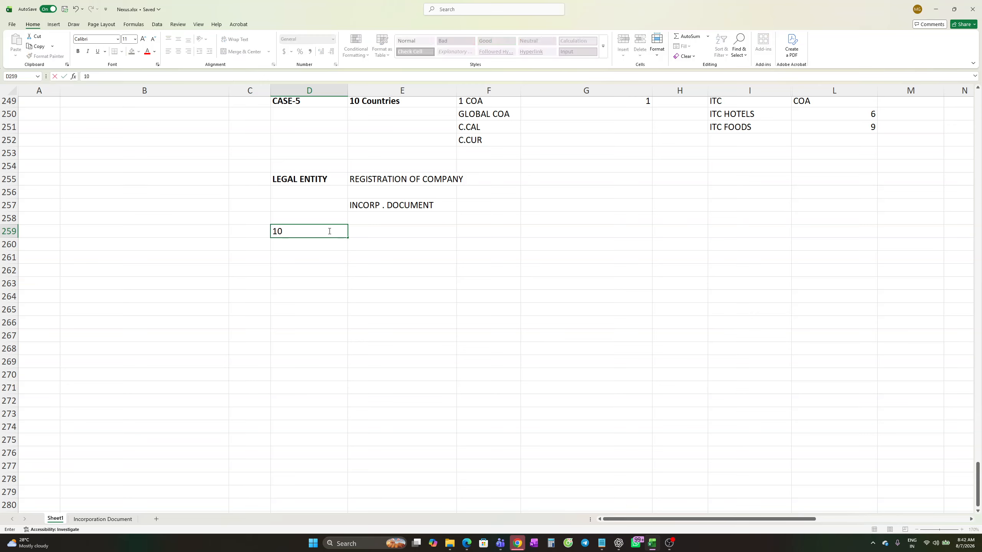
{"action": "type", "text": " COUN"}
{"action": "type", "text": "TI"}
{"action": "type", "text": "RIES"}
{"action": "key", "text": "Return"}
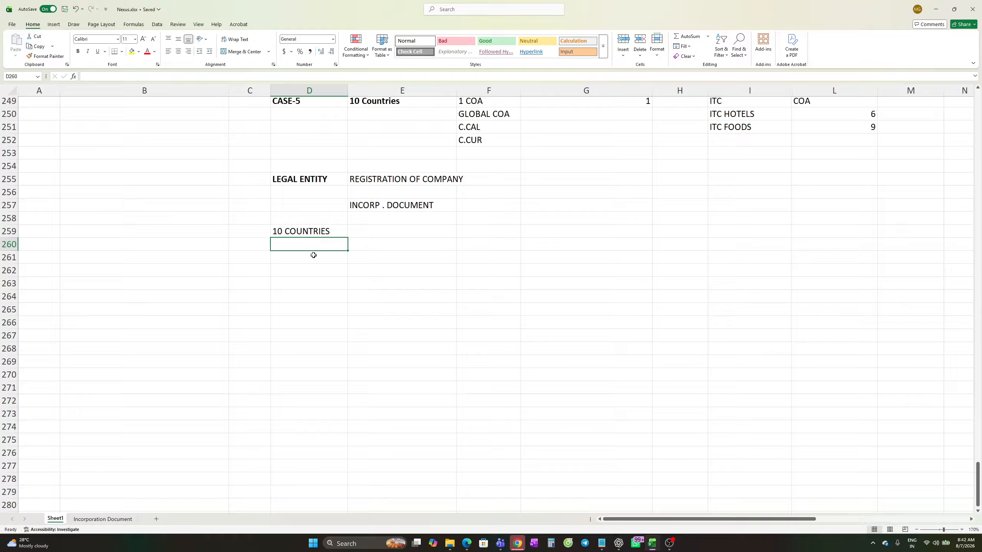
{"action": "left_click", "coordinate": [357, 234]}
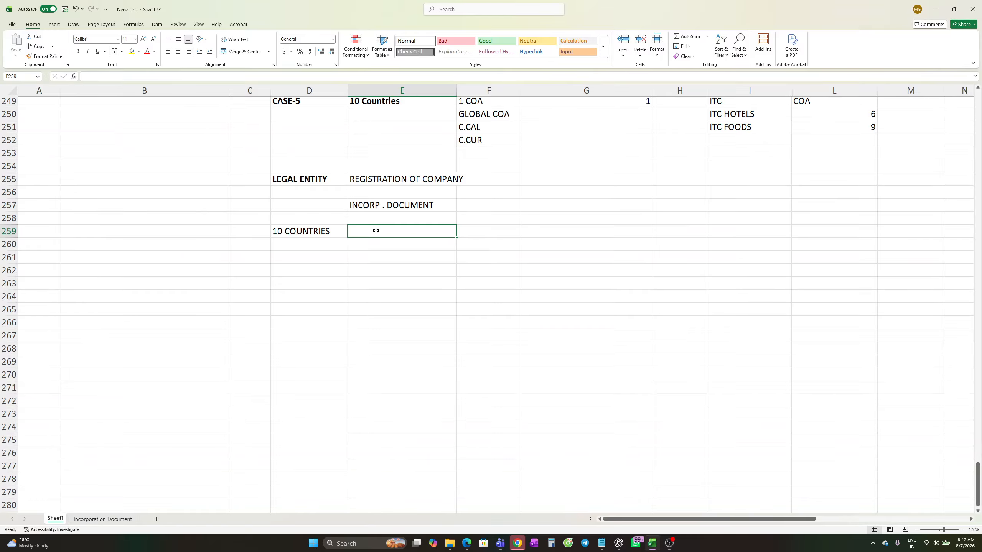
Step: Copy the red STATEMENT text about separate primary ledgers from cell D231 into cell E260, below the 10 COUNTRIES row
{"action": "scroll", "coordinate": [377, 232], "scroll_direction": "up", "scroll_amount": 5}
{"action": "scroll", "coordinate": [381, 238], "scroll_direction": "down", "scroll_amount": 5}
{"action": "scroll", "coordinate": [382, 240], "scroll_direction": "up", "scroll_amount": 10}
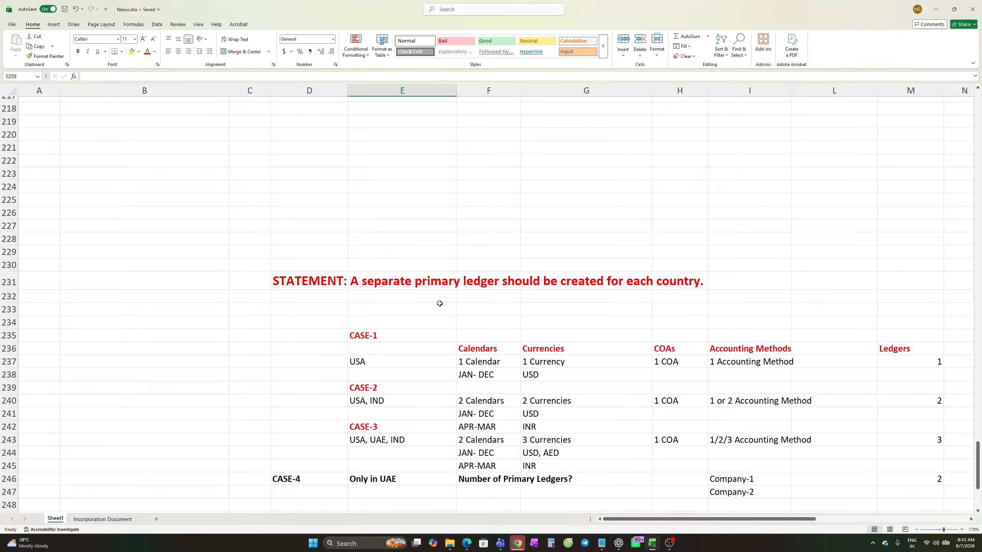
{"action": "scroll", "coordinate": [439, 303], "scroll_direction": "down", "scroll_amount": 3}
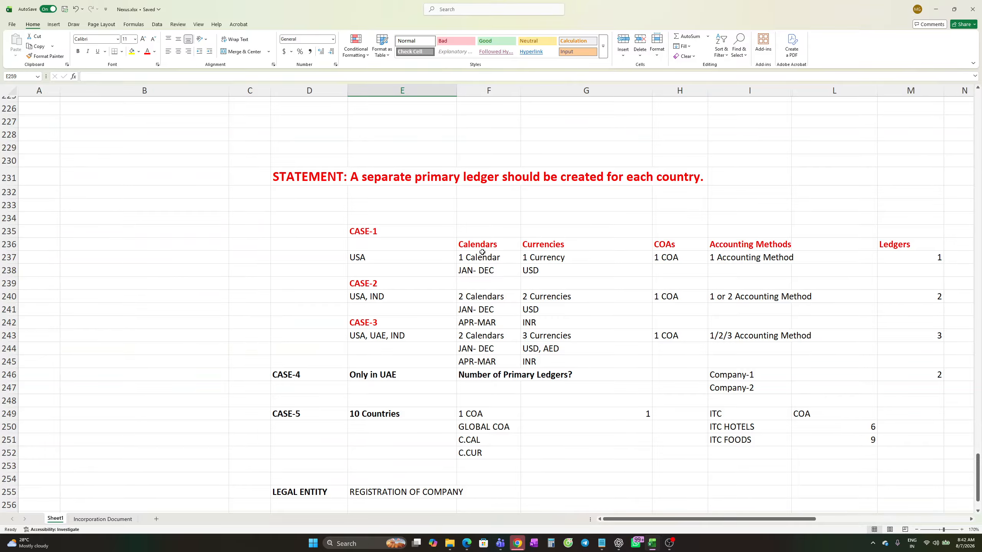
{"action": "scroll", "coordinate": [469, 260], "scroll_direction": "down", "scroll_amount": 7}
{"action": "scroll", "coordinate": [470, 258], "scroll_direction": "up", "scroll_amount": 2}
{"action": "scroll", "coordinate": [470, 259], "scroll_direction": "up", "scroll_amount": 6}
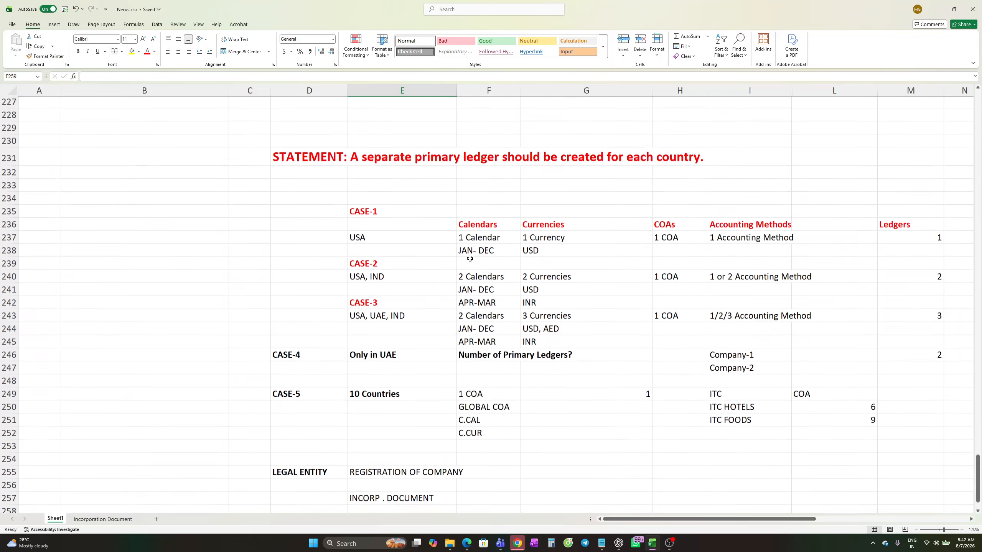
{"action": "left_click", "coordinate": [299, 178]}
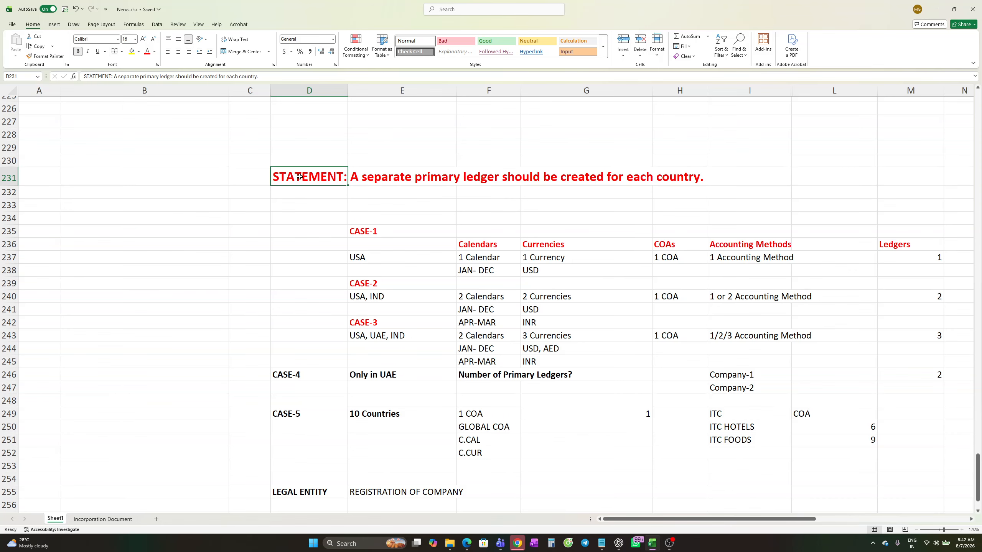
{"action": "key", "text": "ctrl+c"}
{"action": "scroll", "coordinate": [350, 254], "scroll_direction": "down", "scroll_amount": 10}
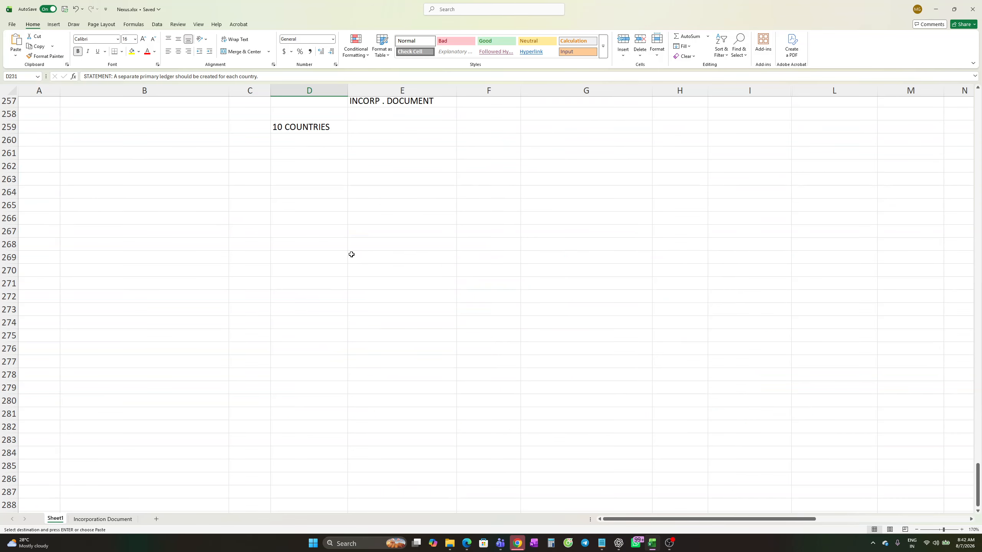
{"action": "scroll", "coordinate": [351, 254], "scroll_direction": "up", "scroll_amount": 3}
{"action": "left_click", "coordinate": [363, 243]}
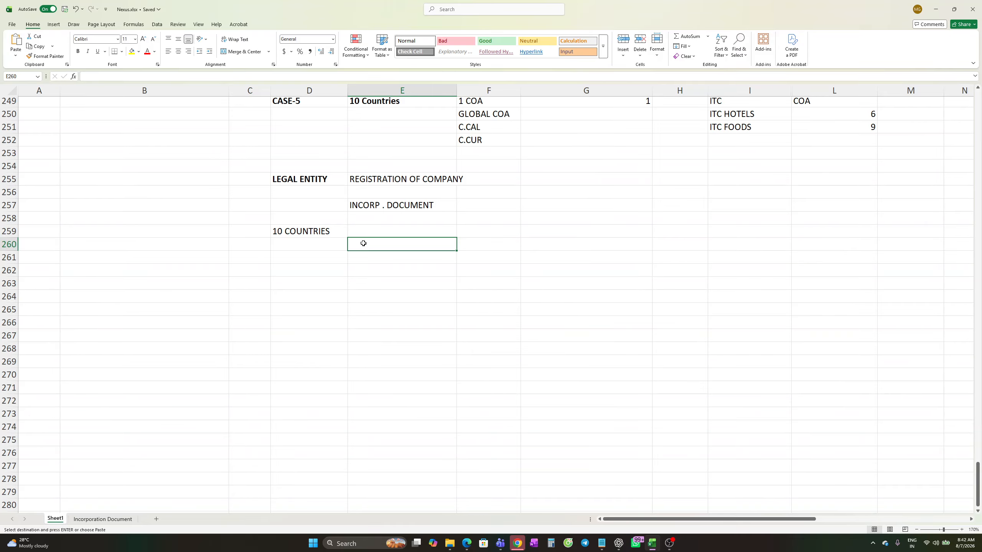
{"action": "key", "text": "ctrl+v"}
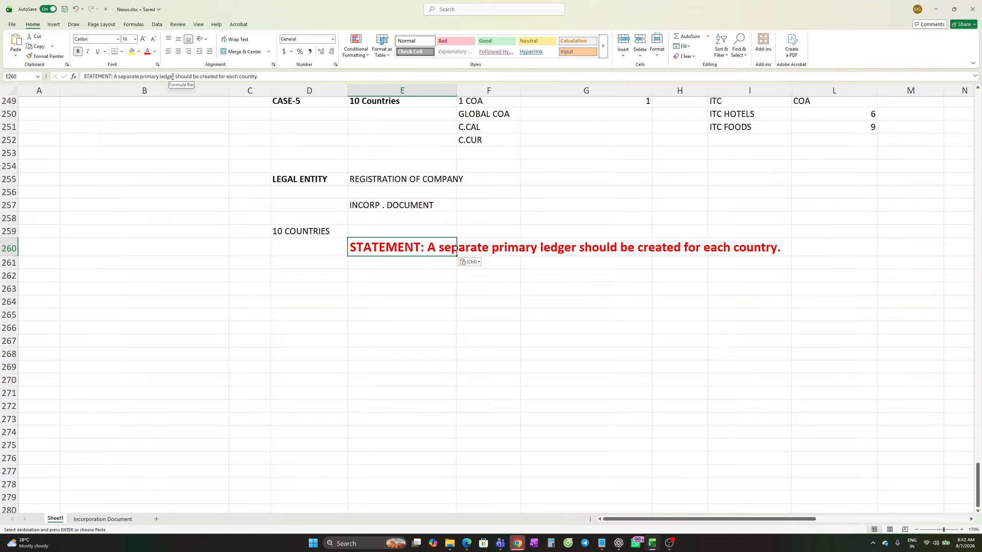
Step: Replace the words primary ledger with LEGAL ENTITY in the statement in cell E260
{"action": "left_click_drag", "start_coordinate": [173, 76], "coordinate": [143, 79]}
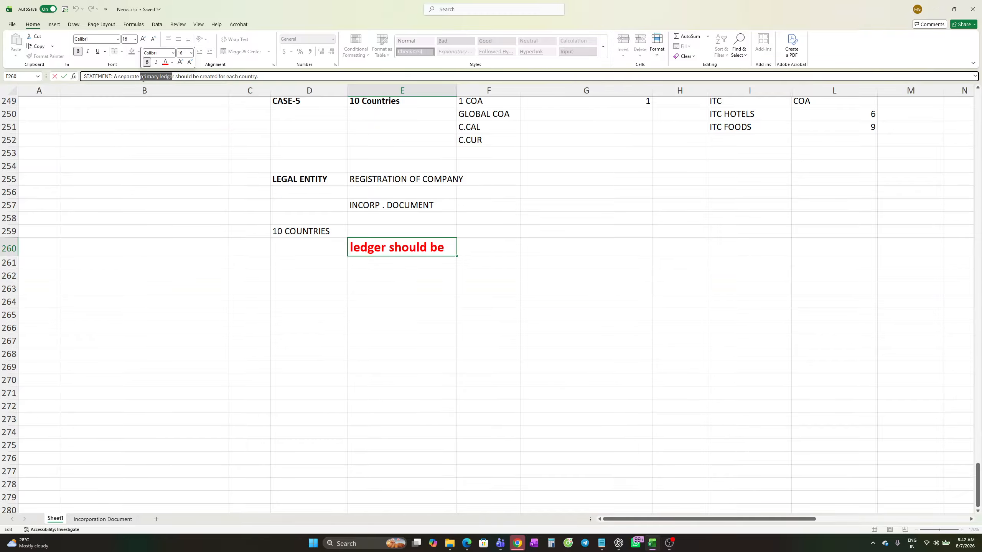
{"action": "type", "text": "LE"}
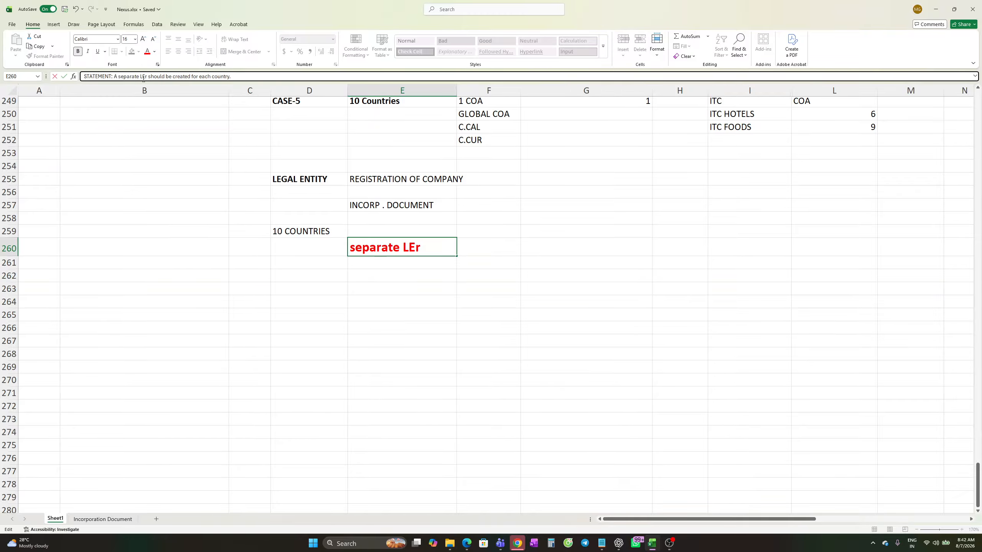
{"action": "type", "text": "GAL ENTITY"}
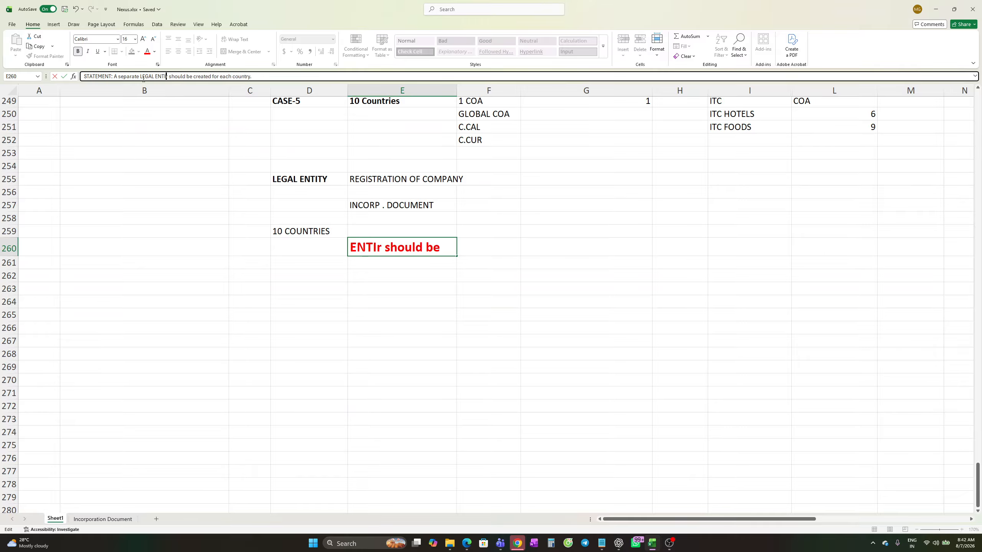
{"action": "key", "text": "Return"}
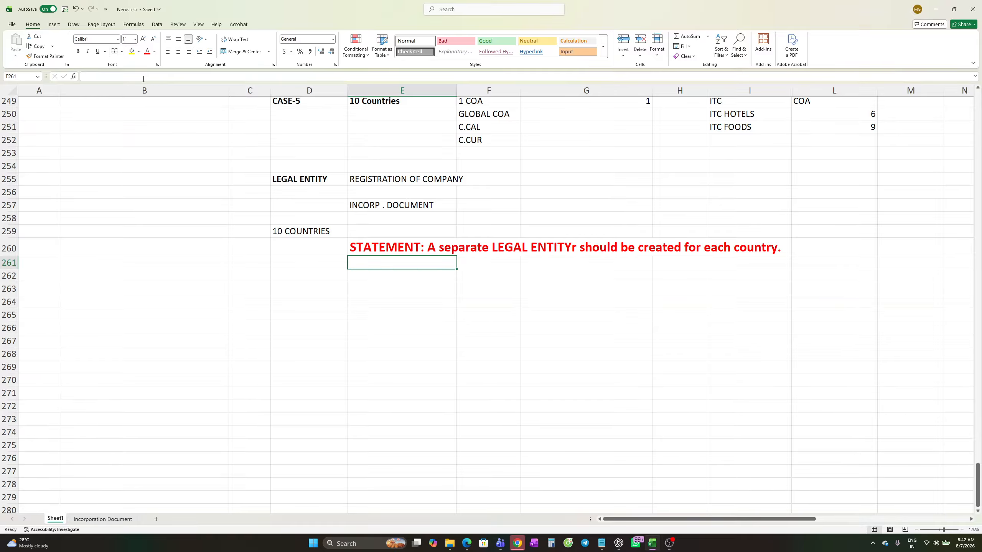
Step: Remove the stray letter r after LEGAL ENTITY in the statement in cell E260
{"action": "left_click", "coordinate": [502, 248]}
{"action": "left_click", "coordinate": [411, 243]}
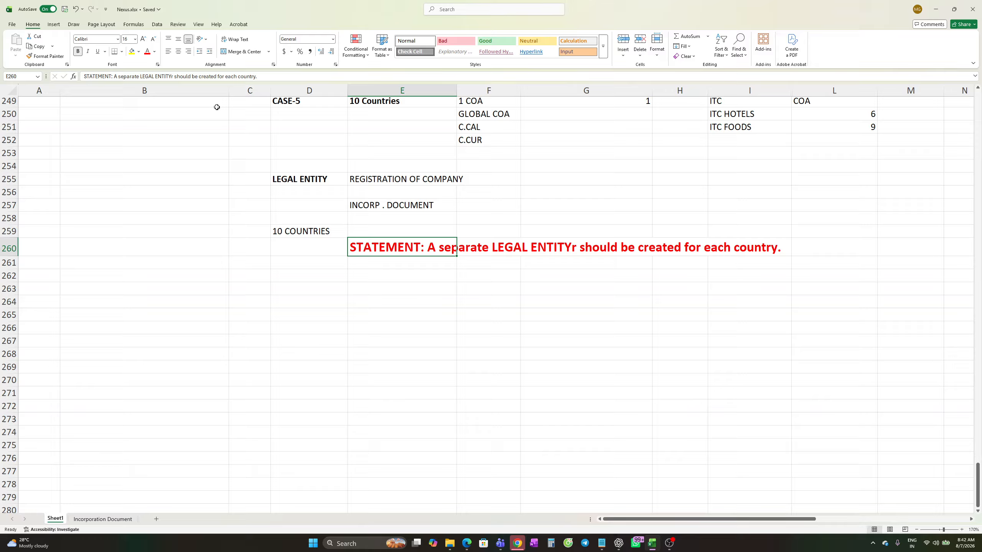
{"action": "left_click", "coordinate": [173, 77]}
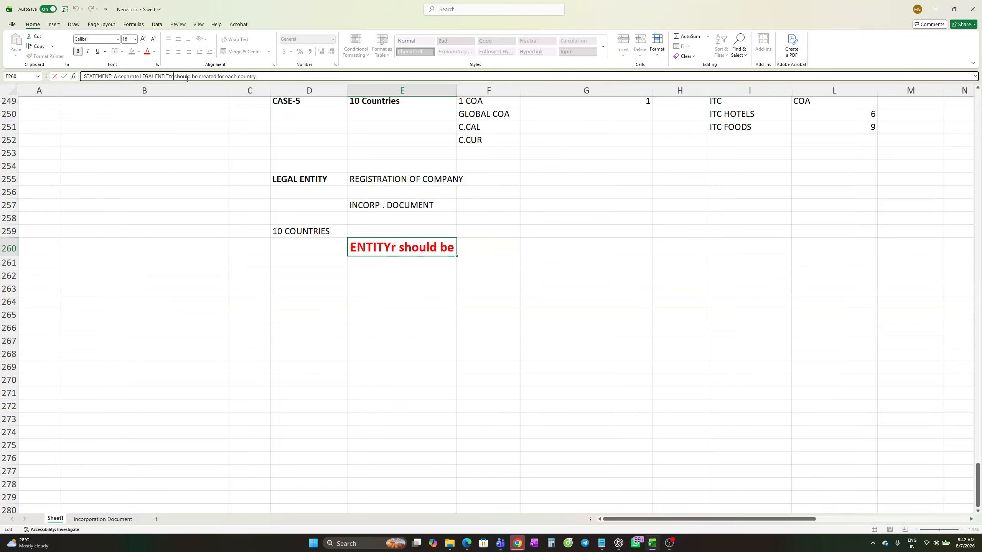
{"action": "key", "text": "BackSpace"}
{"action": "key", "text": "Return"}
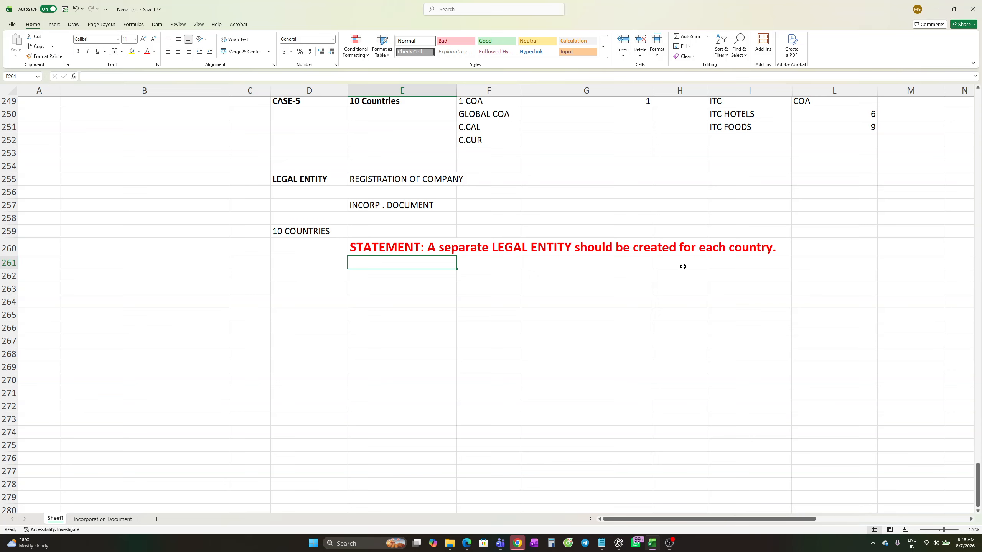
{"action": "left_click", "coordinate": [443, 287]}
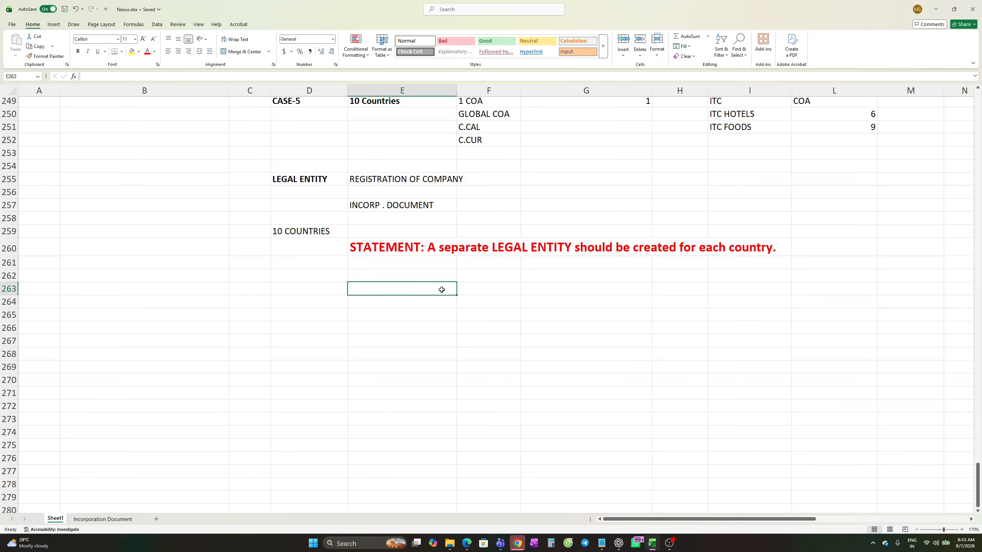
{"action": "left_click", "coordinate": [475, 260]}
{"action": "left_click", "coordinate": [436, 251]}
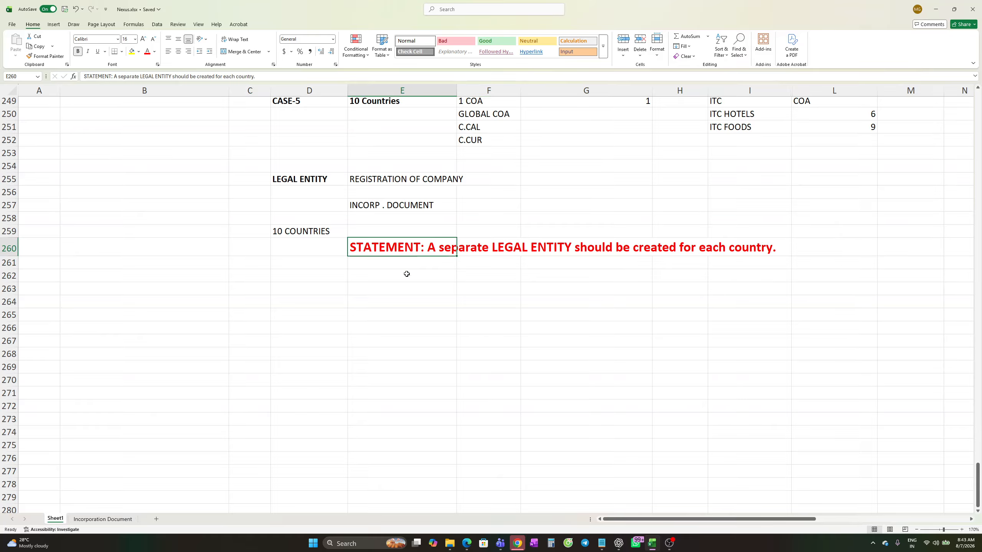
{"action": "left_click_drag", "start_coordinate": [435, 288], "coordinate": [434, 279]}
{"action": "left_click", "coordinate": [474, 265]}
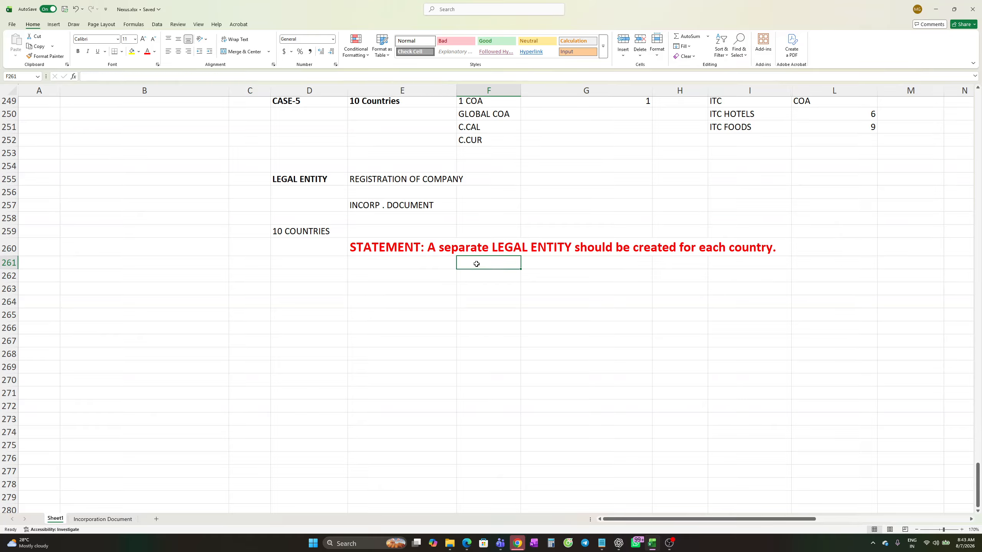
Step: Enter 1 USA in cell E262 and 20 BUSINESS in cell E263, below the legal entity statement
{"action": "left_click", "coordinate": [384, 273]}
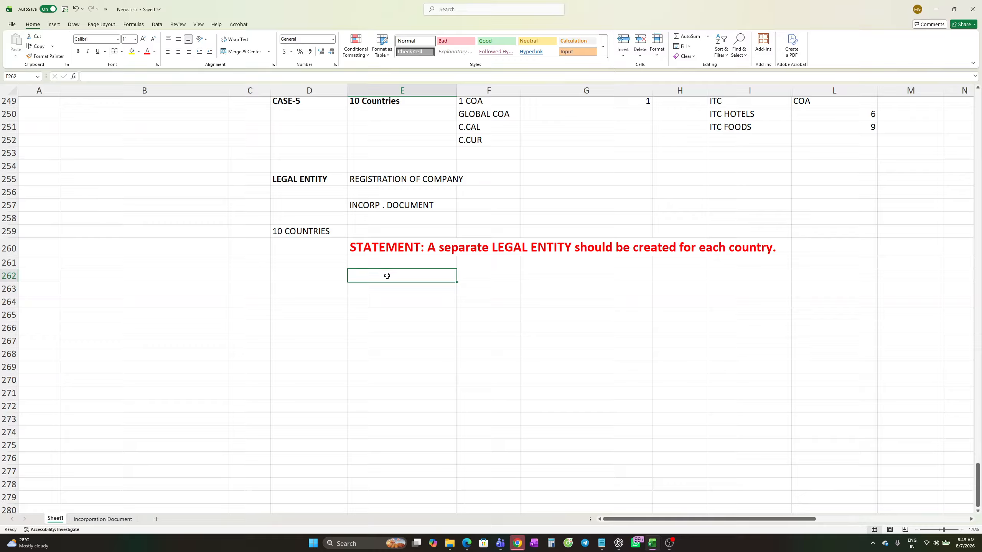
{"action": "type", "text": "1"}
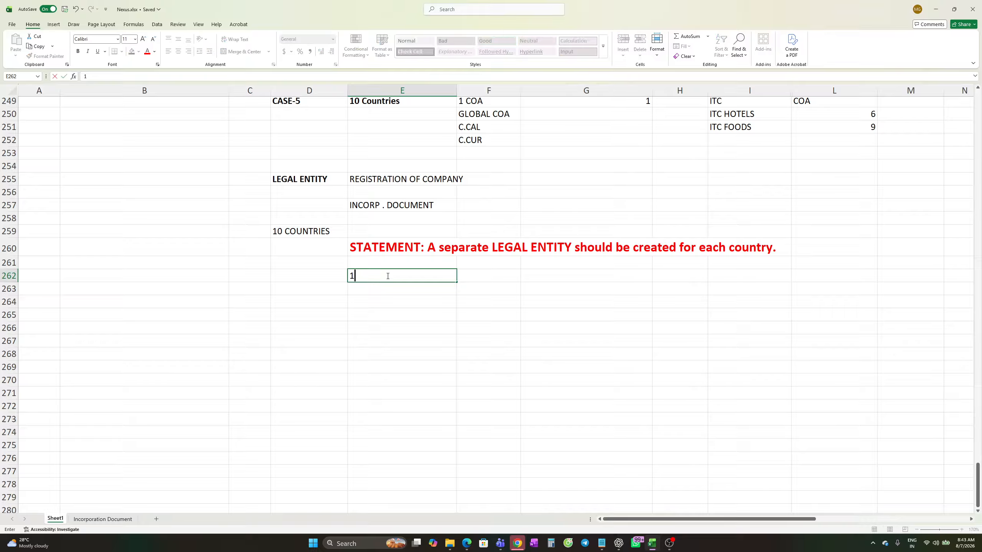
{"action": "type", "text": " N"}
{"action": "key", "text": "BackSpace"}
{"action": "key", "text": "BackSpace"}
{"action": "type", "text": "USA"}
{"action": "key", "text": "Return"}
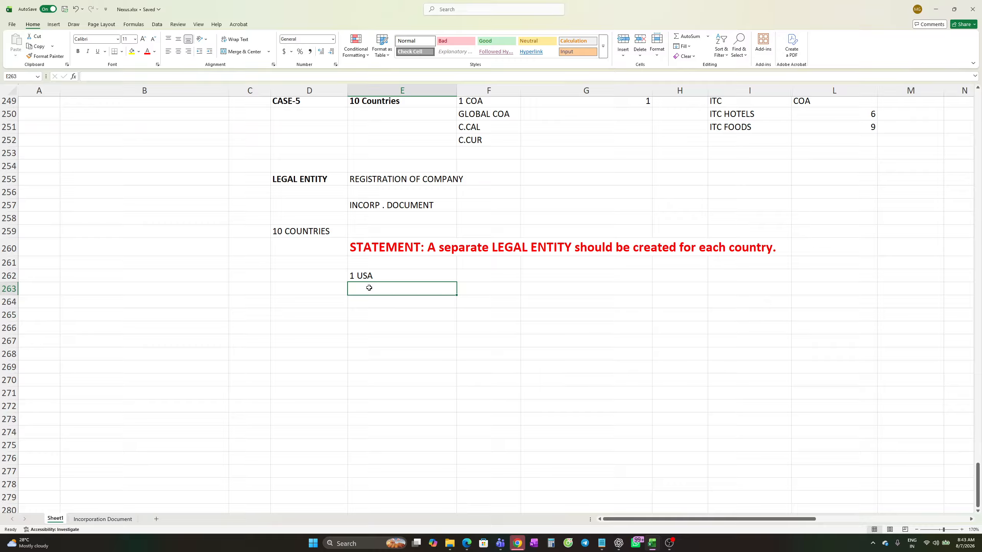
{"action": "type", "text": "20"}
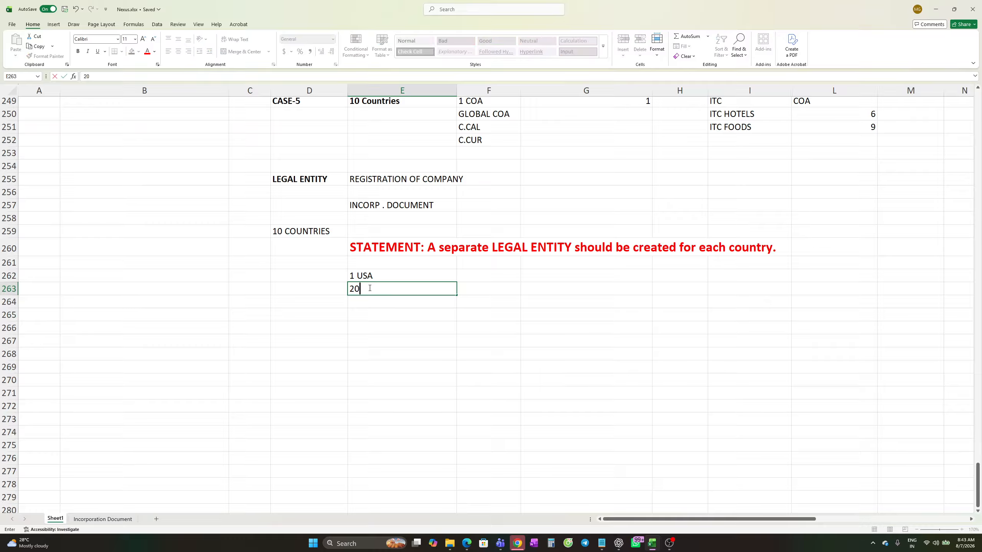
{"action": "type", "text": " BUSINESS"}
{"action": "key", "text": "Return"}
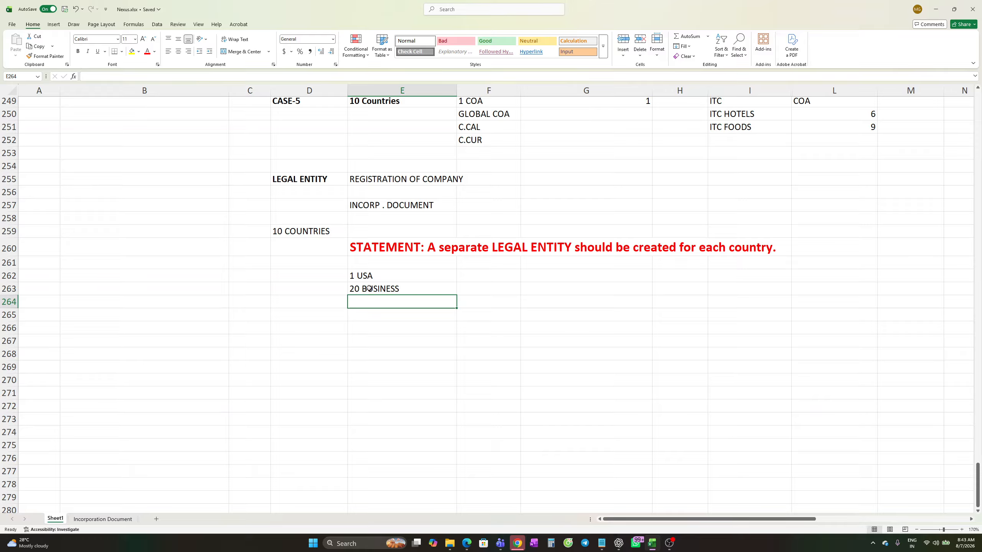
Step: Enter the heading LE in cell F261 and the value 1 in cell F262, beside the 1 USA entry
{"action": "left_click", "coordinate": [473, 290]}
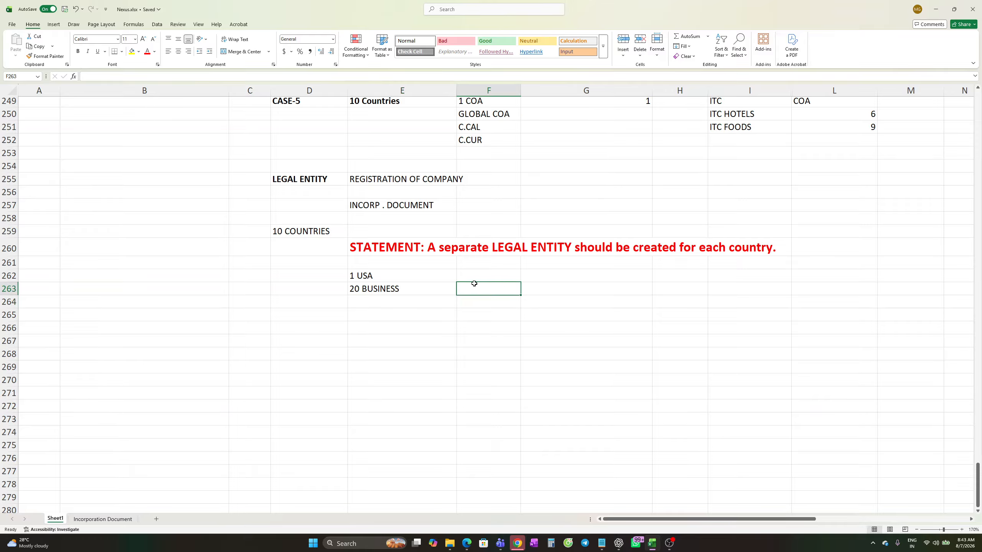
{"action": "left_click", "coordinate": [474, 264]}
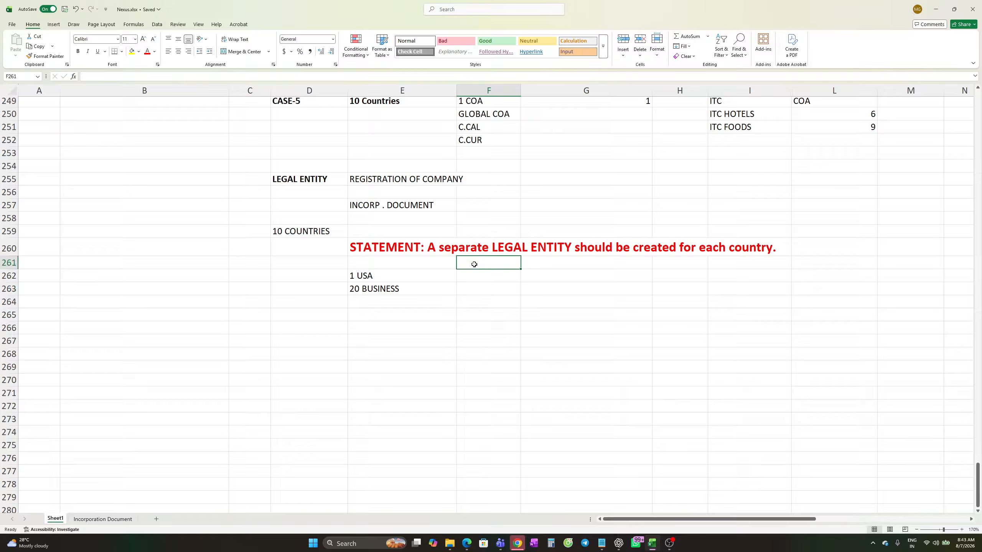
{"action": "type", "text": "LE"}
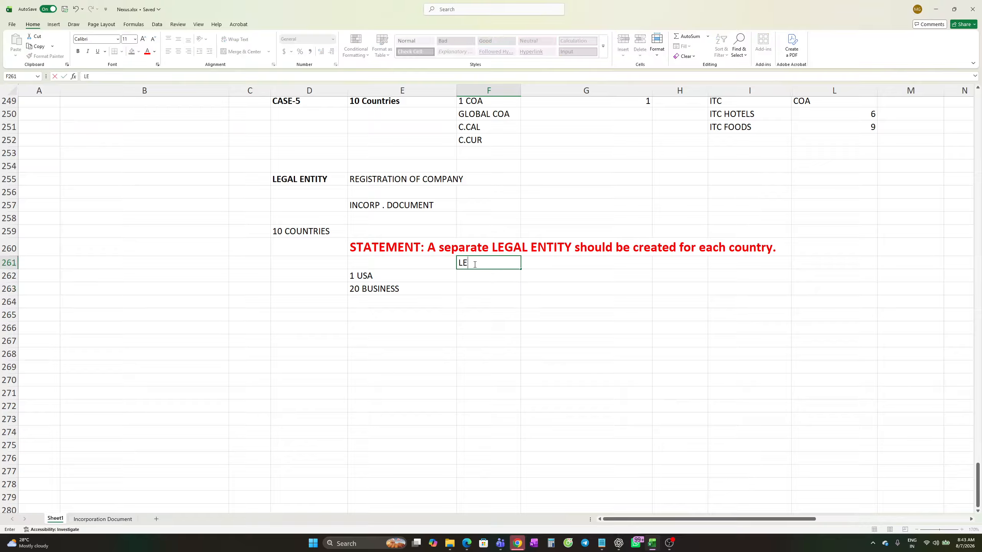
{"action": "key", "text": "Return"}
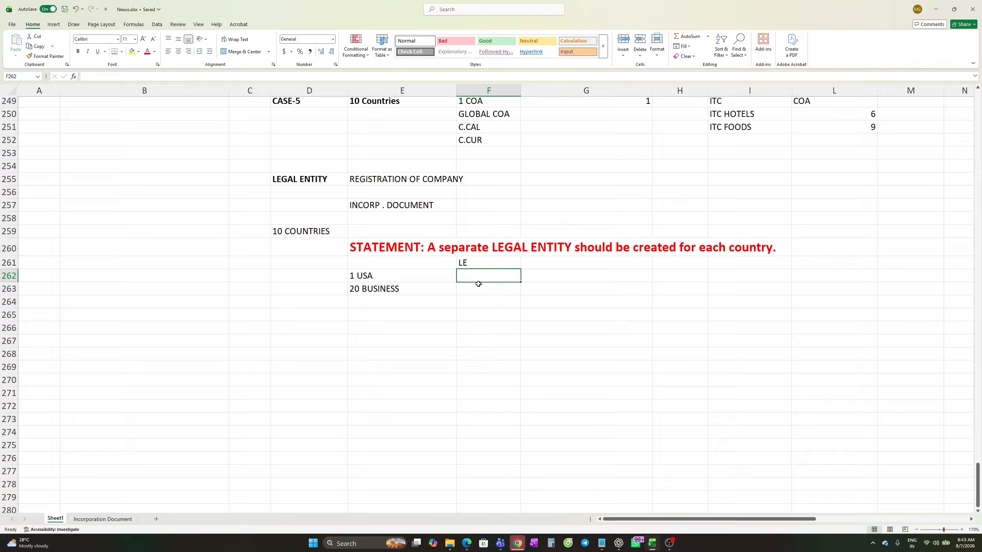
{"action": "type", "text": "1"}
{"action": "left_click", "coordinate": [461, 329]}
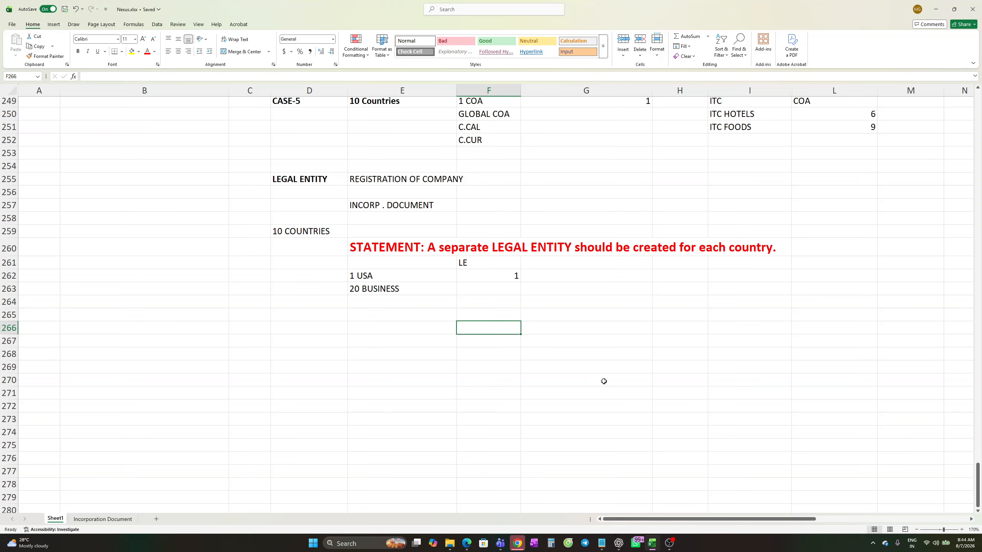
{"action": "left_click", "coordinate": [373, 301]}
{"action": "left_click", "coordinate": [374, 291]}
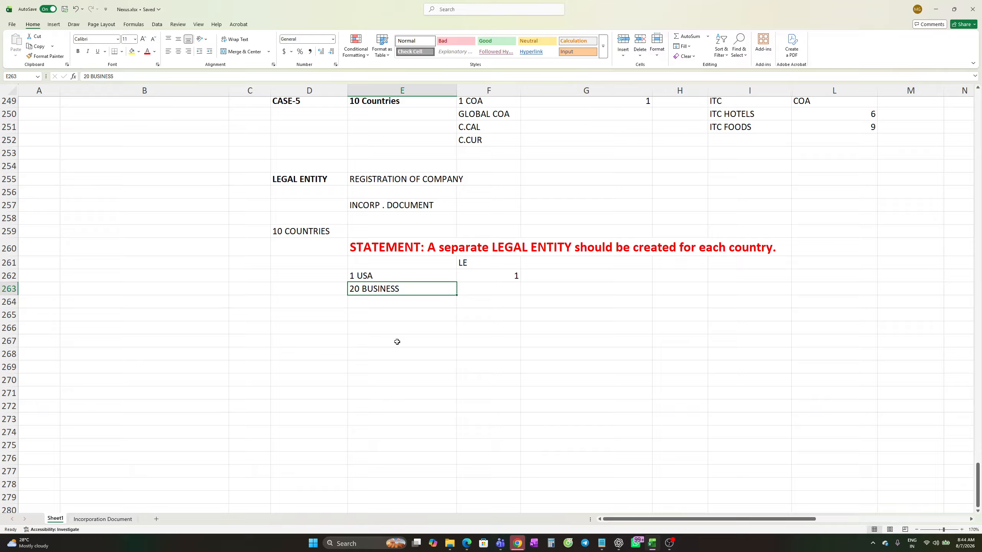
{"action": "left_click", "coordinate": [412, 304]}
{"action": "left_click", "coordinate": [406, 316]}
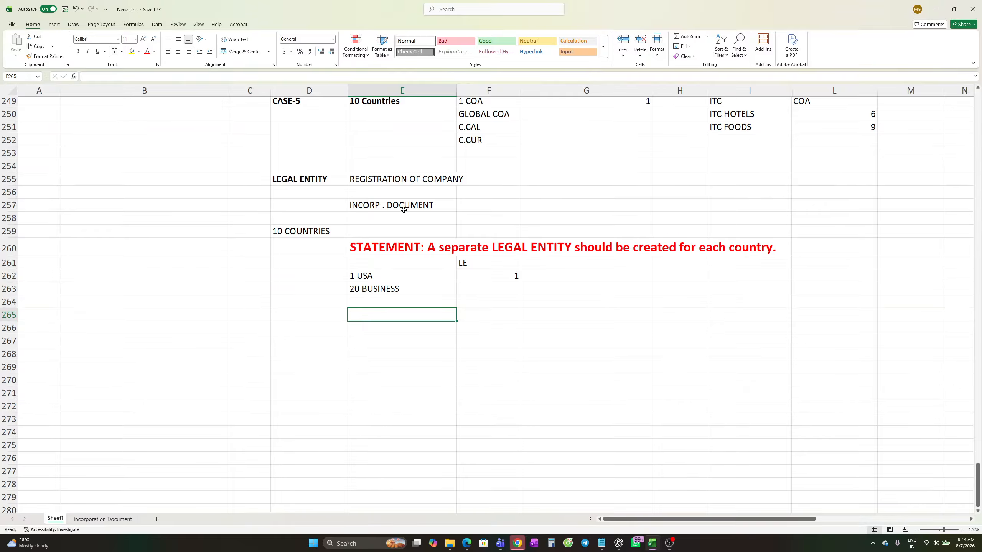
{"action": "scroll", "coordinate": [481, 349], "scroll_direction": "up", "scroll_amount": 3}
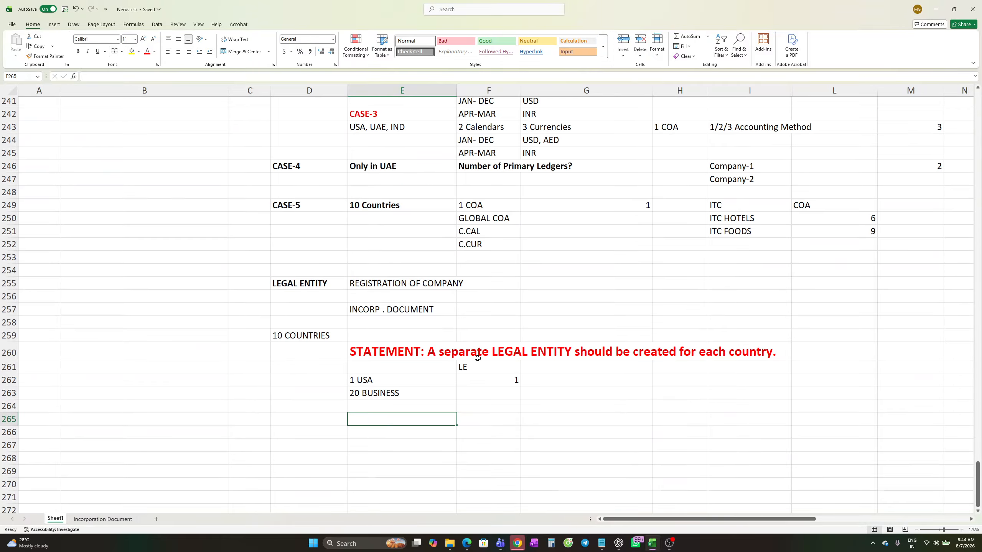
{"action": "scroll", "coordinate": [480, 361], "scroll_direction": "down", "scroll_amount": 3}
{"action": "left_click", "coordinate": [500, 314]}
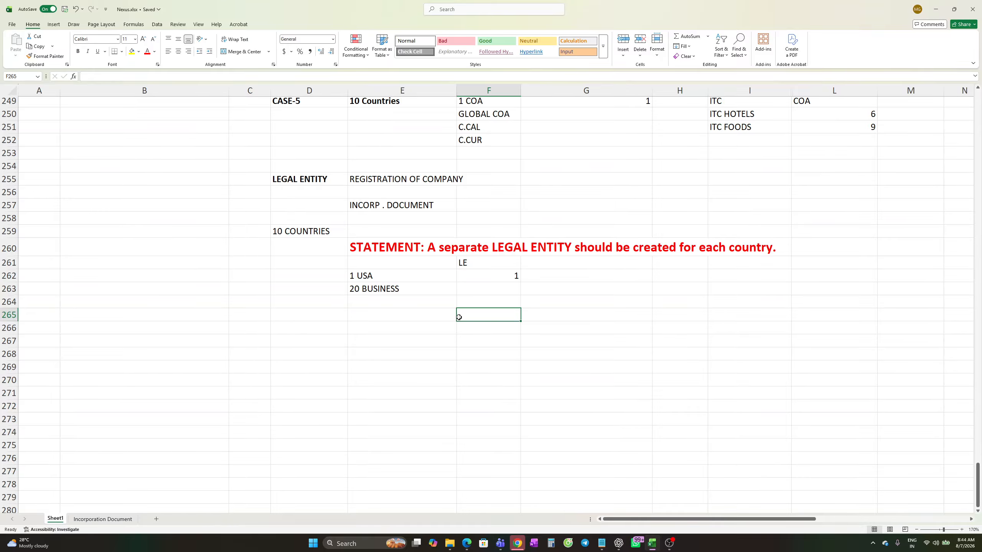
Step: Enter the value 20 in cell E265 and the value 20 in cell F265, below the legal entity entries
{"action": "left_click", "coordinate": [430, 316]}
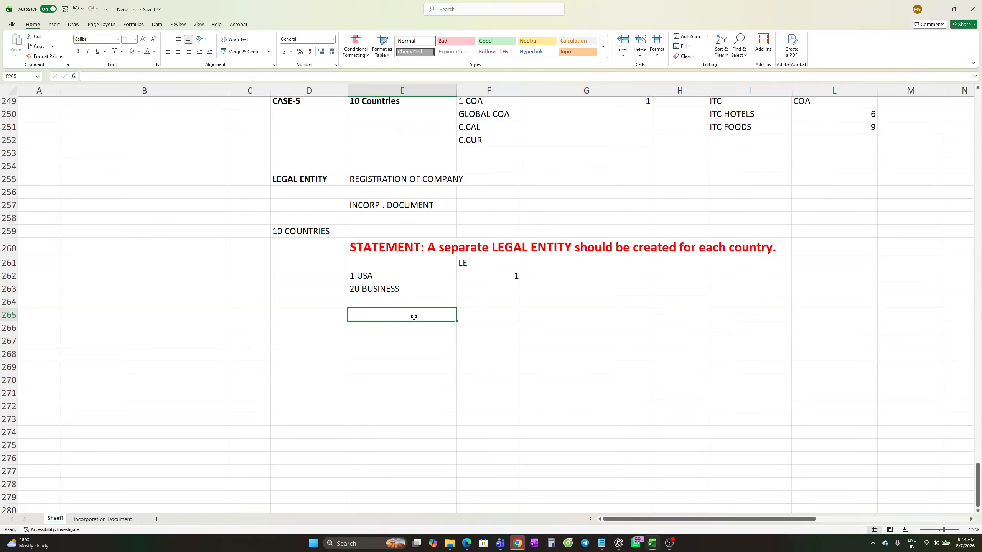
{"action": "type", "text": "2"}
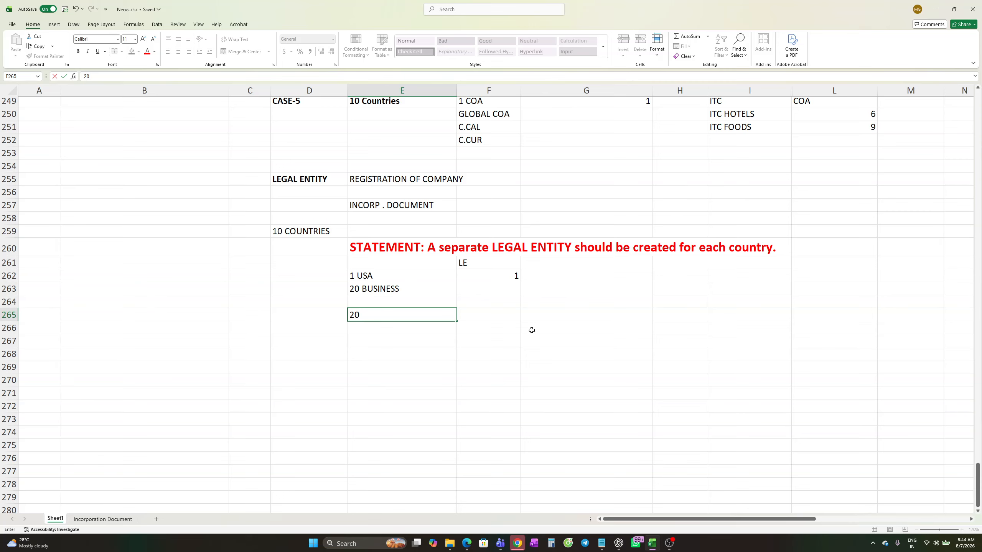
{"action": "type", "text": "0"}
{"action": "left_click", "coordinate": [486, 319]}
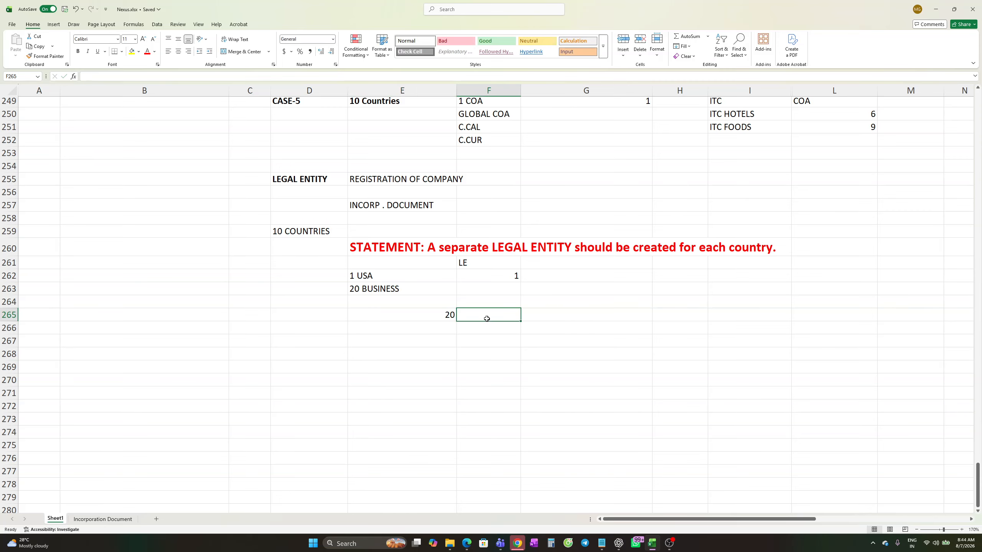
{"action": "type", "text": "20"}
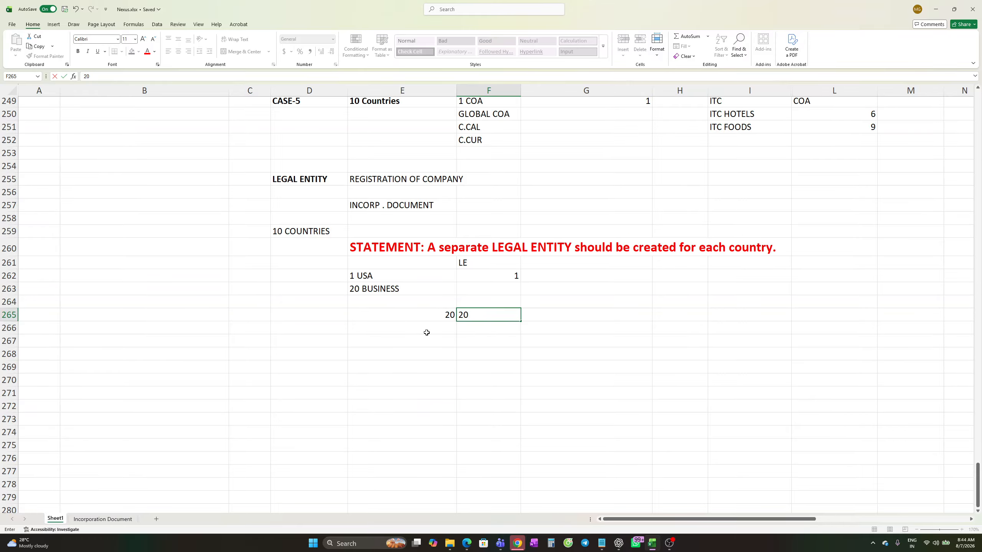
{"action": "left_click", "coordinate": [423, 332]}
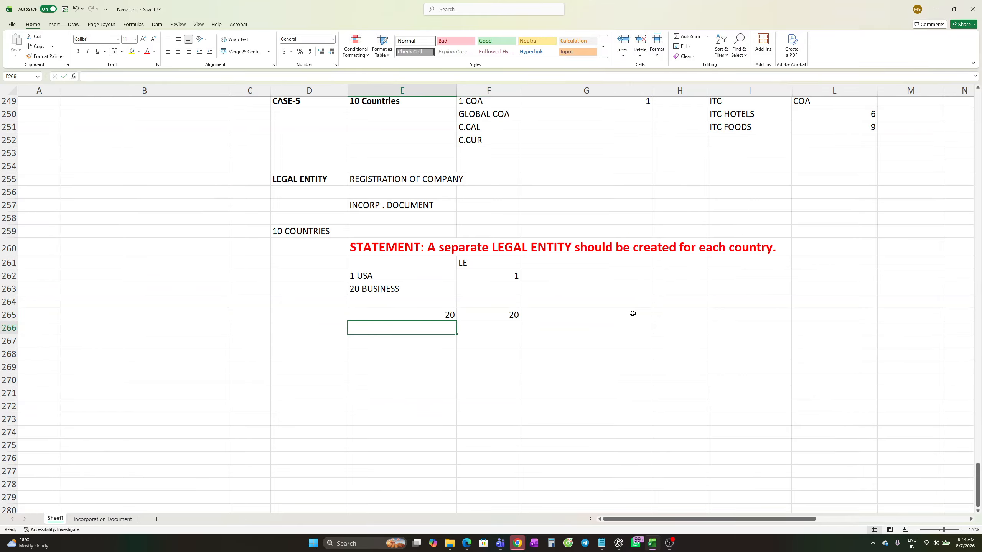
{"action": "scroll", "coordinate": [557, 360], "scroll_direction": "up", "scroll_amount": 5}
{"action": "scroll", "coordinate": [556, 360], "scroll_direction": "up", "scroll_amount": 8}
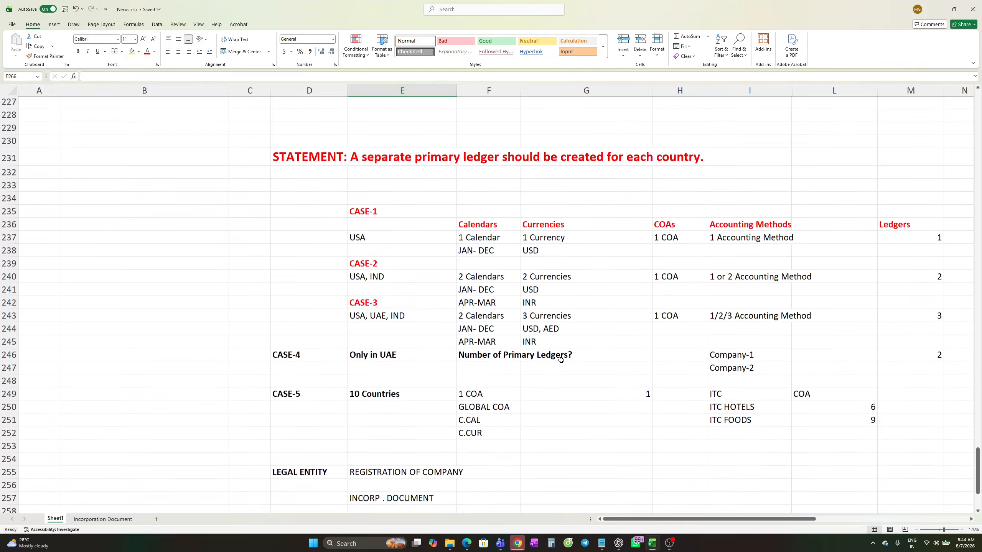
{"action": "scroll", "coordinate": [566, 359], "scroll_direction": "up", "scroll_amount": 5}
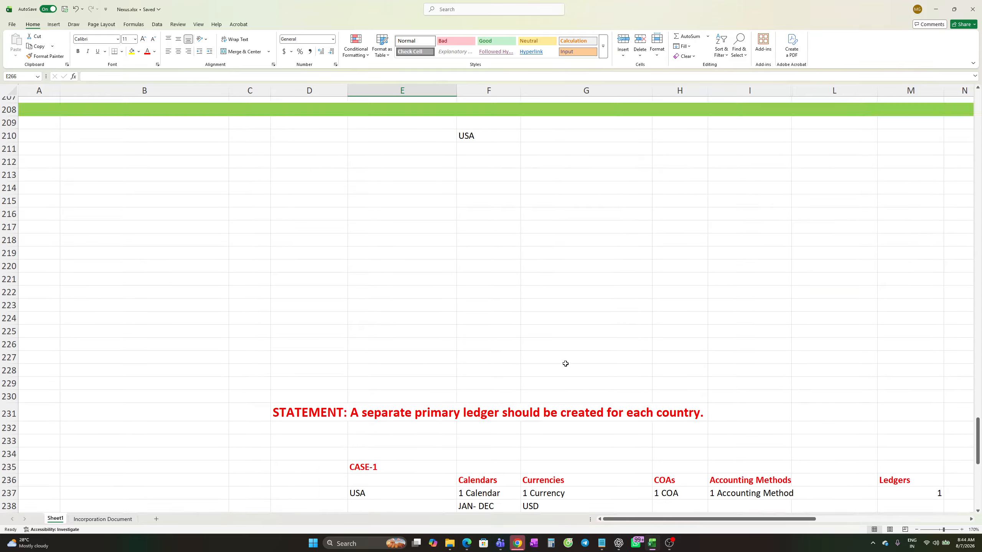
{"action": "scroll", "coordinate": [566, 363], "scroll_direction": "down", "scroll_amount": 15}
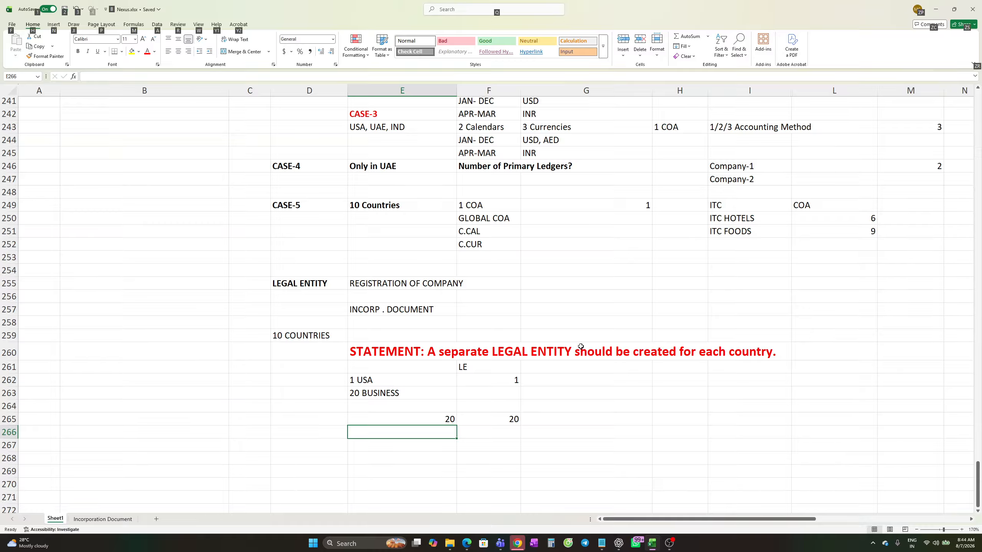
Step: Switch to Oracle Fusion in Chrome and try to open the Specify Ledger Options task for 01 ALPHA PL, dismissing any alerts
{"action": "key", "text": "alt+Tab"}
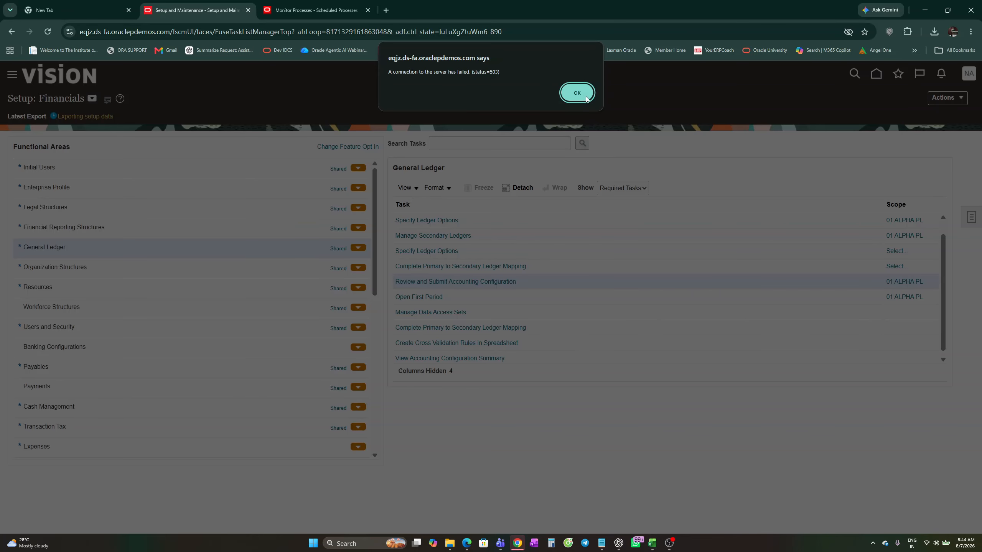
{"action": "left_click", "coordinate": [571, 92]}
{"action": "left_click", "coordinate": [584, 93]}
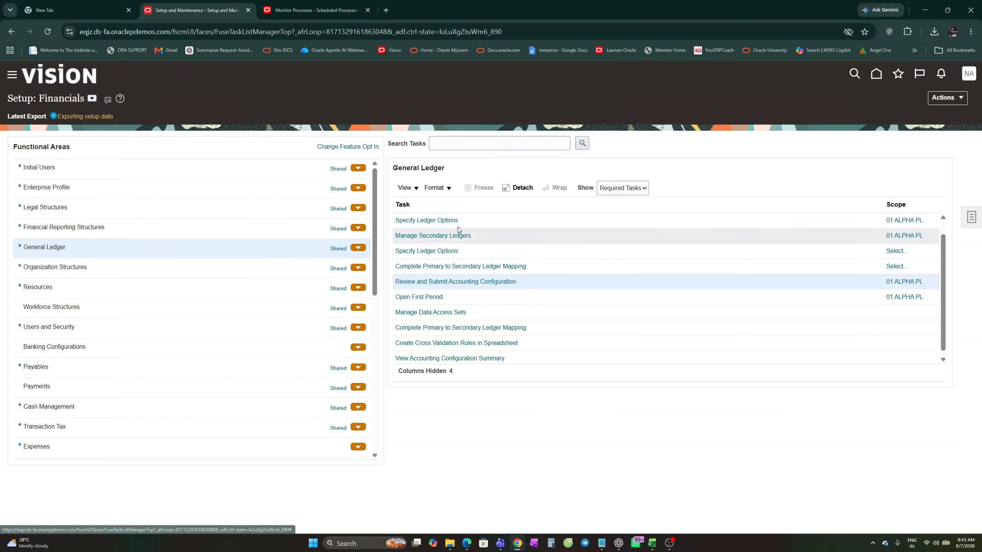
{"action": "left_click", "coordinate": [439, 221]}
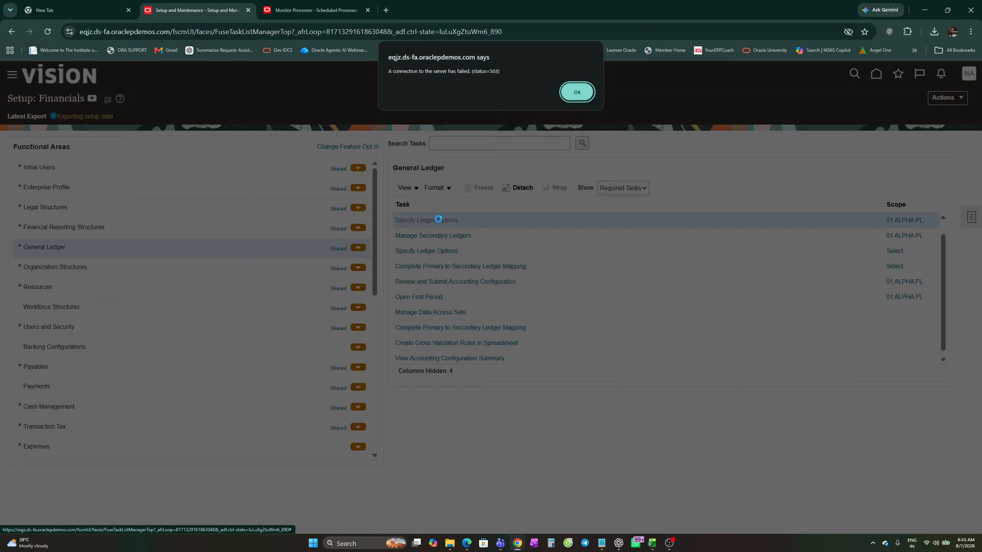
{"action": "left_click", "coordinate": [578, 88]}
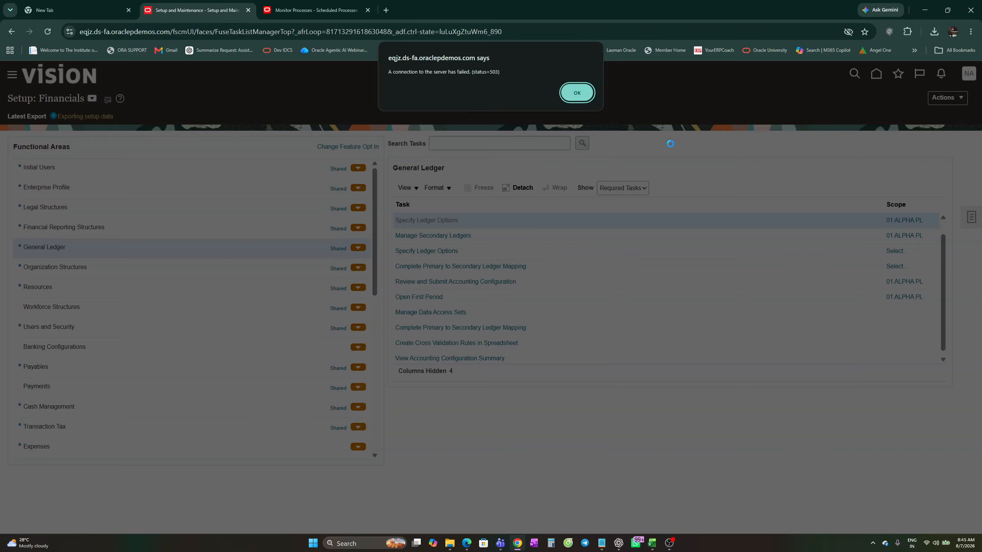
{"action": "left_click", "coordinate": [578, 92]}
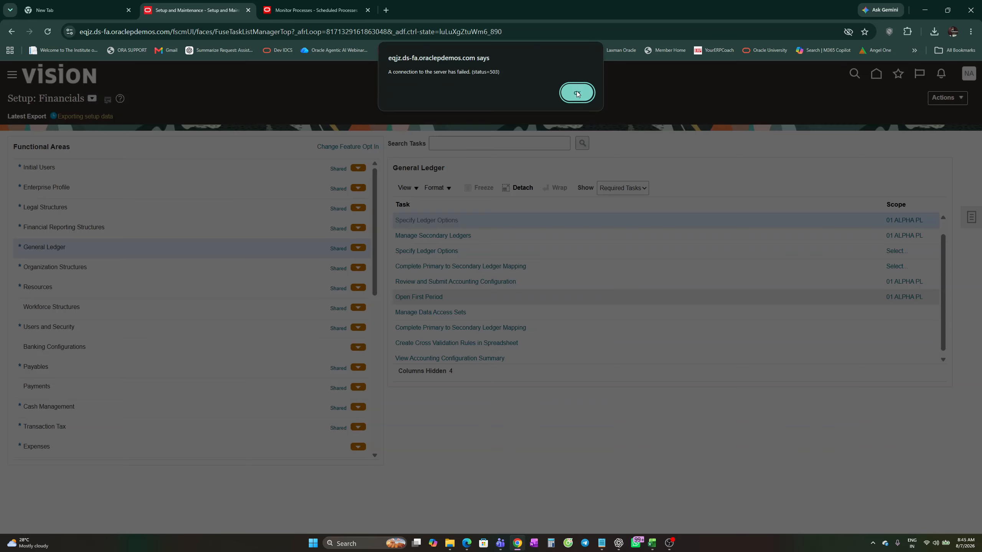
{"action": "left_click", "coordinate": [577, 93]}
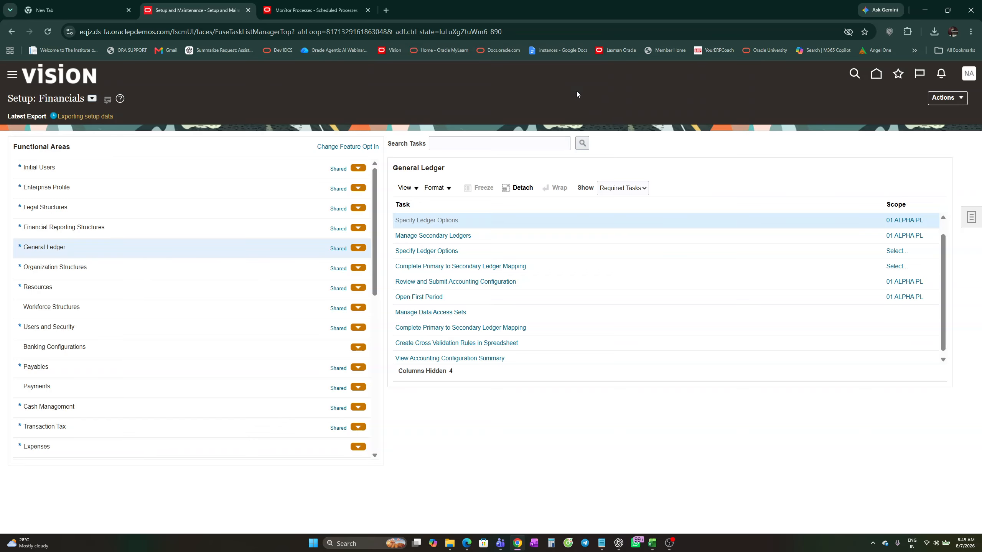
Step: Close the empty New Tab browser tab and return to the Setup and Maintenance page
{"action": "left_click", "coordinate": [320, 13]}
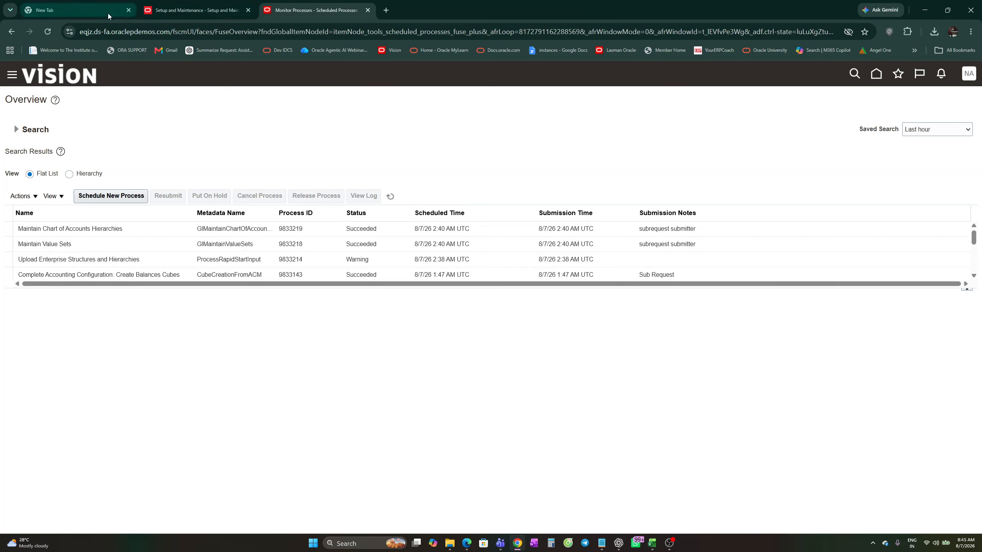
{"action": "left_click", "coordinate": [129, 10]}
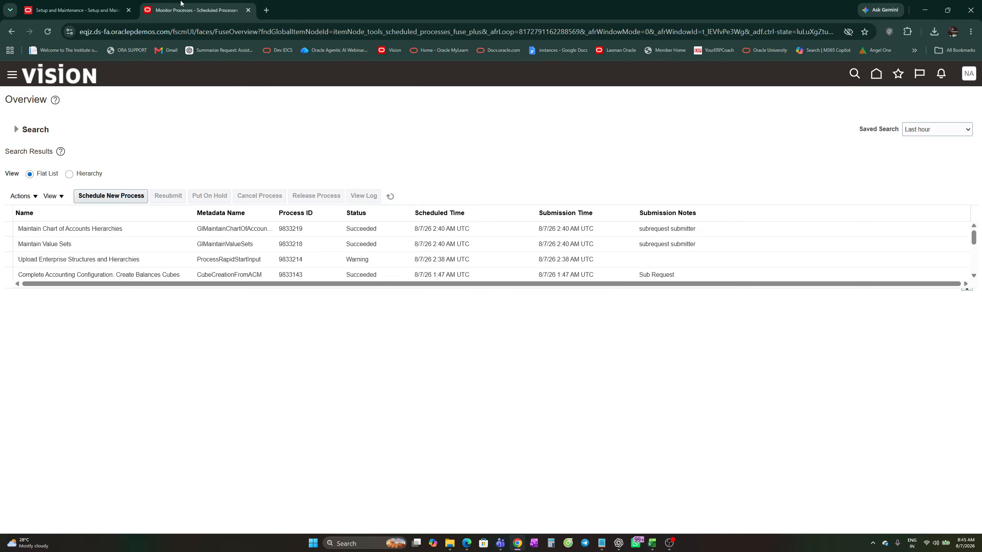
{"action": "left_click", "coordinate": [133, 14]}
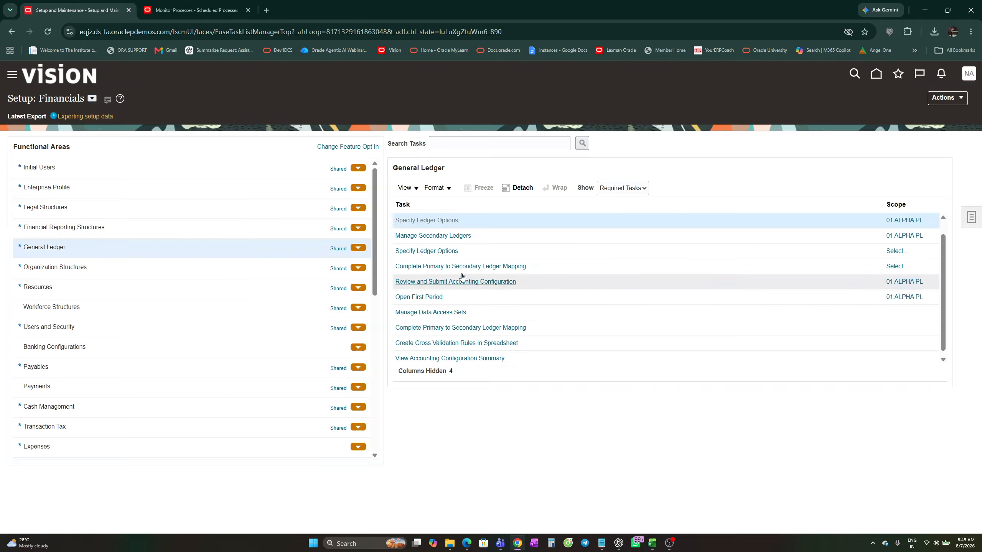
Step: Try to open the Manage Secondary Ledgers task for 01 ALPHA PL, dismissing any alerts
{"action": "left_click", "coordinate": [402, 237]}
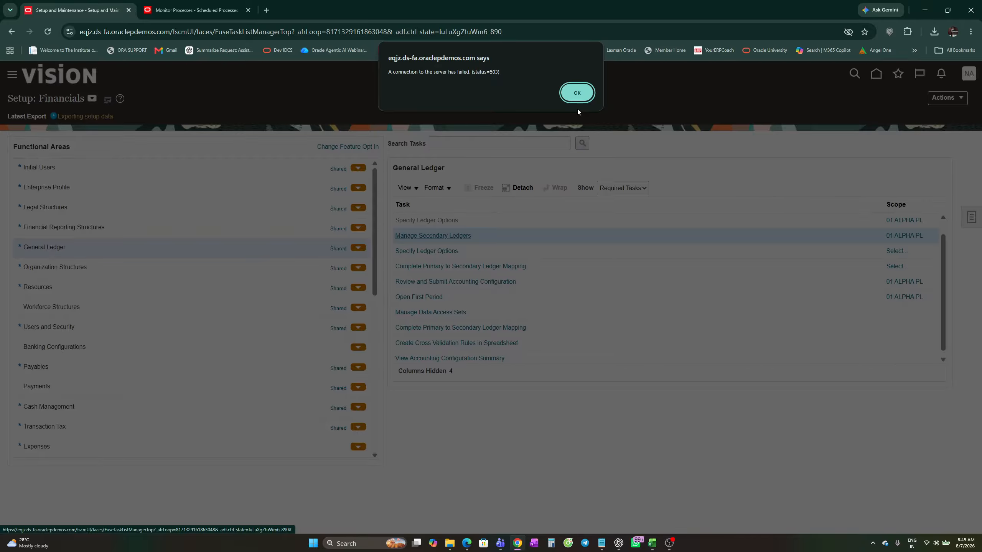
{"action": "left_click", "coordinate": [577, 90]}
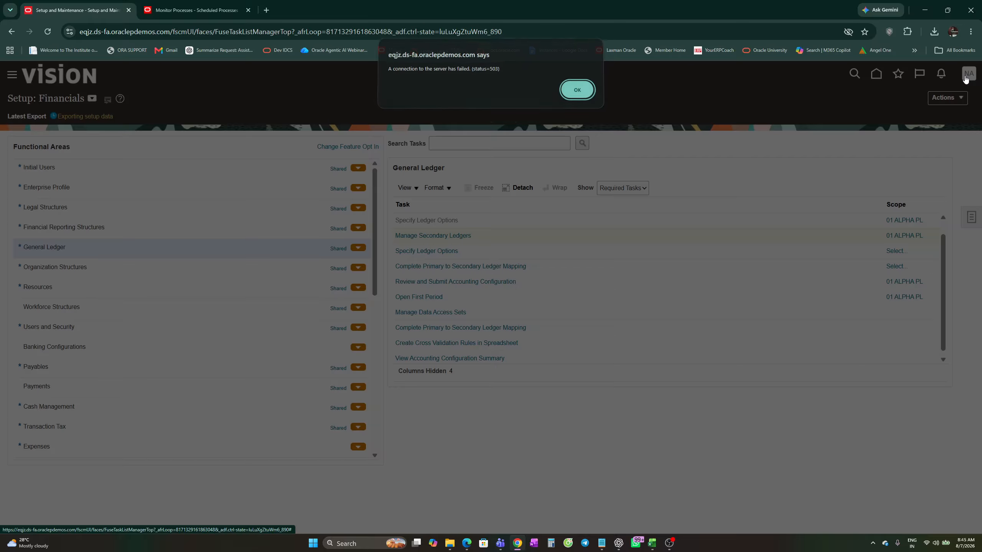
{"action": "left_click", "coordinate": [582, 97]}
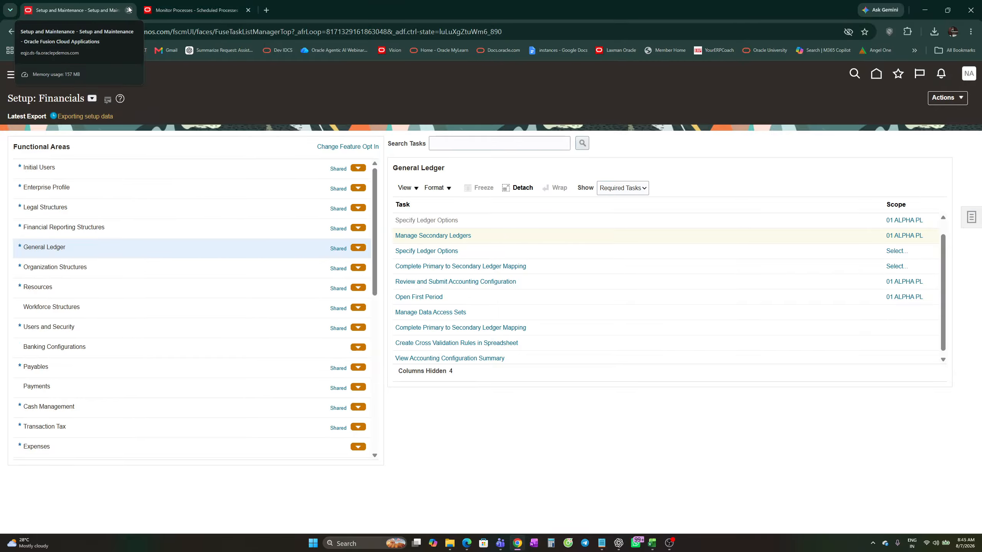
Step: Try to open the user account menu on the Setup and Maintenance and Scheduled Processes pages, dismissing any alerts
{"action": "left_click", "coordinate": [499, 34]}
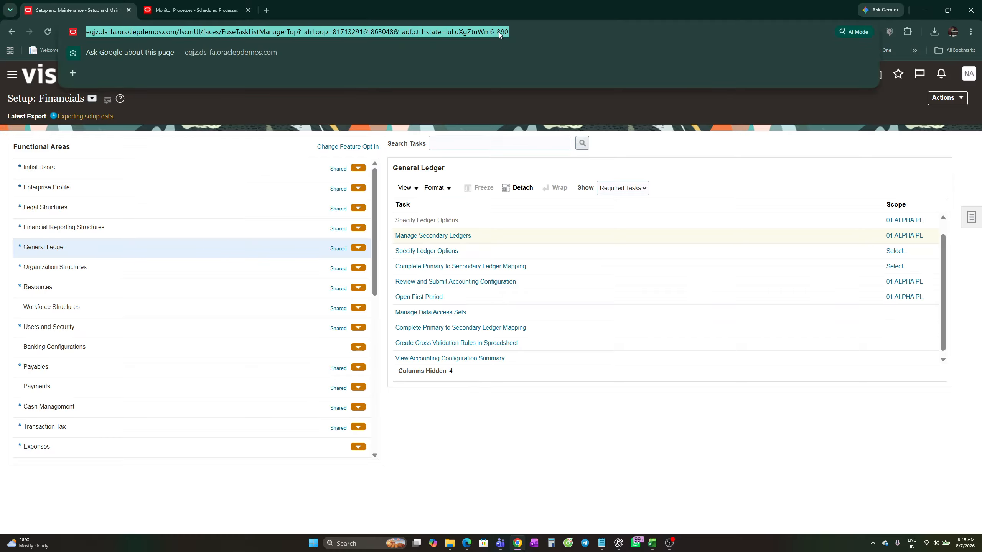
{"action": "left_click", "coordinate": [967, 76]}
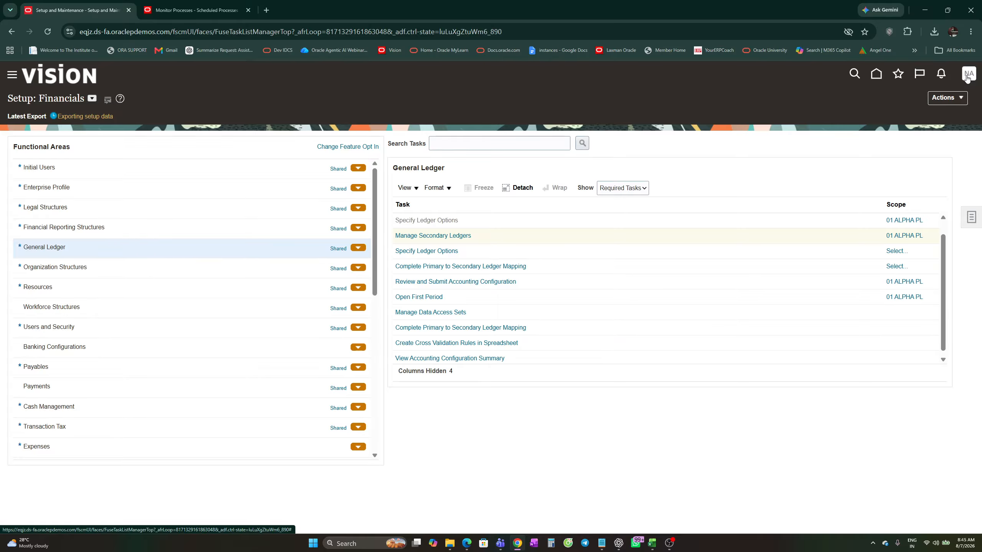
{"action": "left_click", "coordinate": [209, 9]}
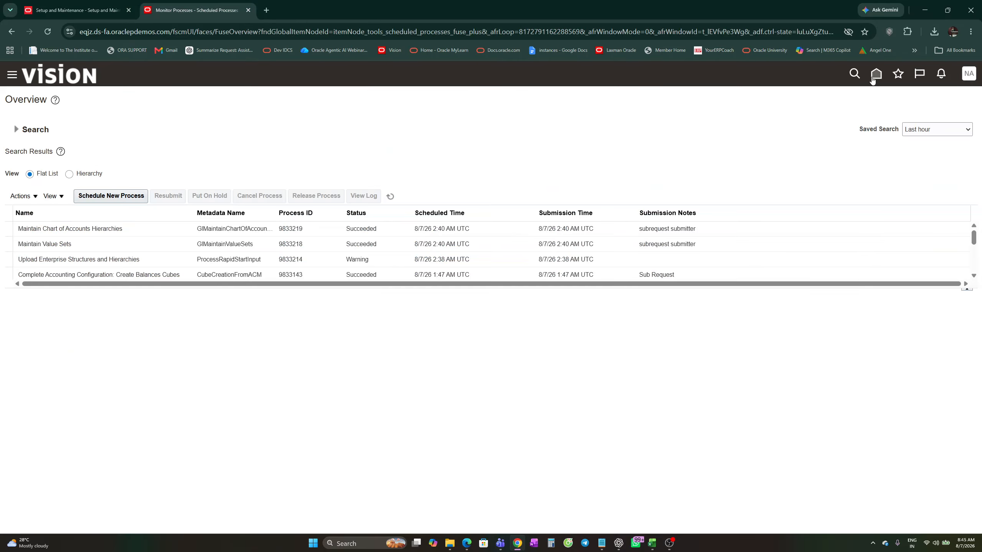
{"action": "left_click", "coordinate": [967, 78]}
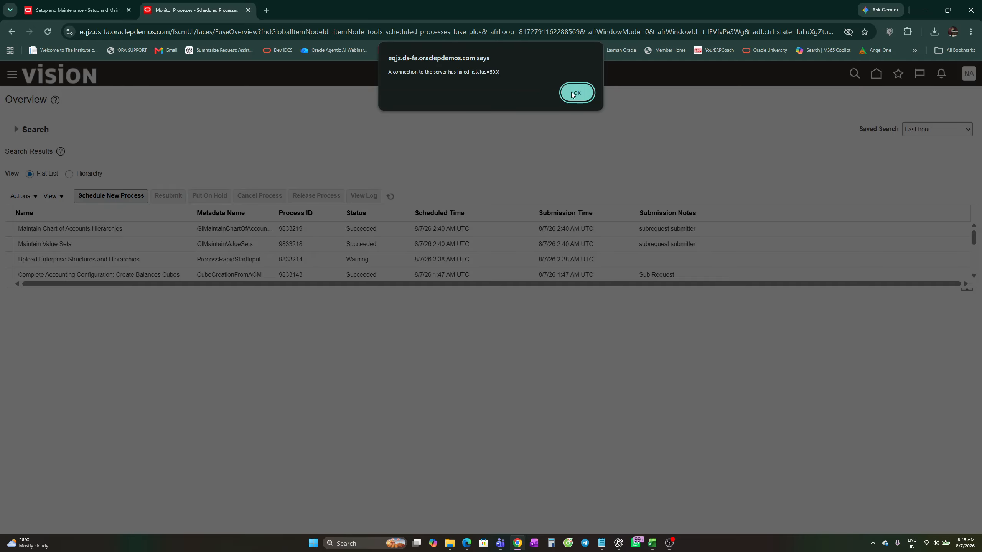
{"action": "left_click", "coordinate": [571, 93]}
{"action": "left_click", "coordinate": [109, 4]}
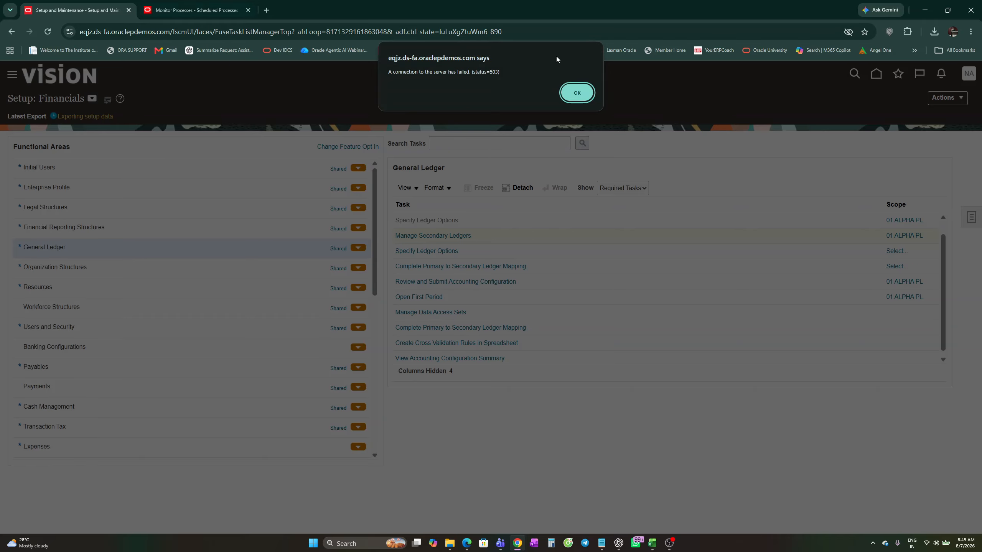
{"action": "left_click", "coordinate": [572, 92]}
{"action": "left_click", "coordinate": [193, 10]}
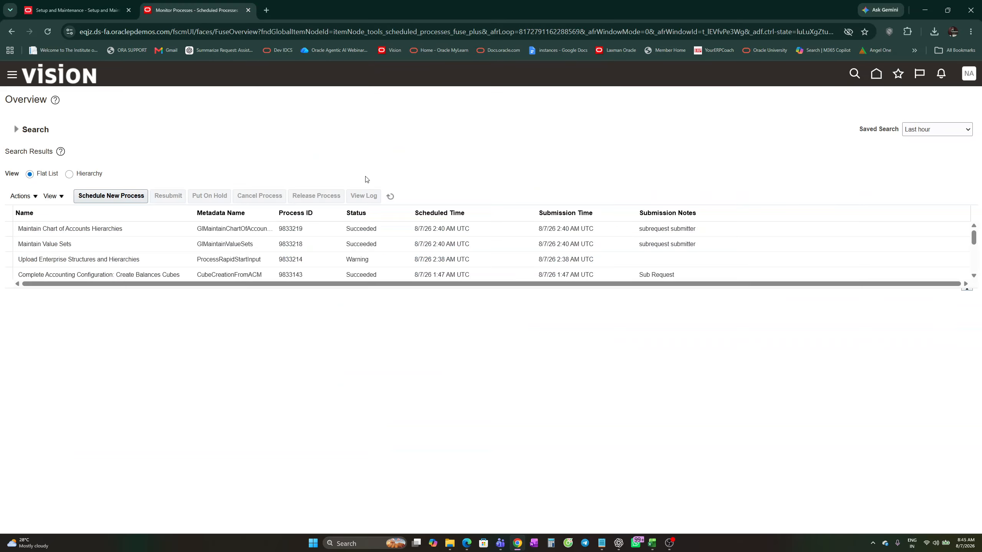
Step: Try to go to the Oracle Fusion home page from the Scheduled Processes overview
{"action": "key", "text": "alt+Tab"}
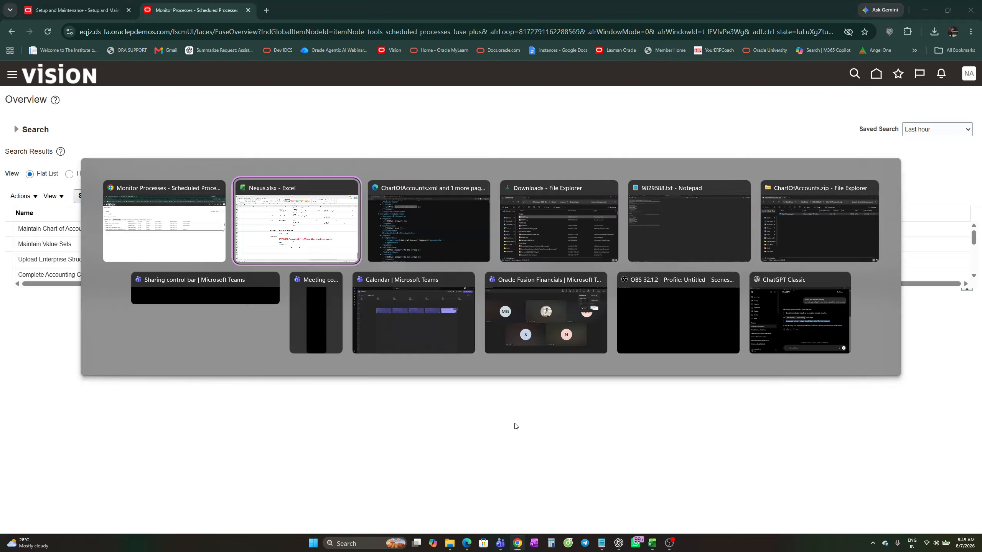
{"action": "left_click", "coordinate": [124, 223]}
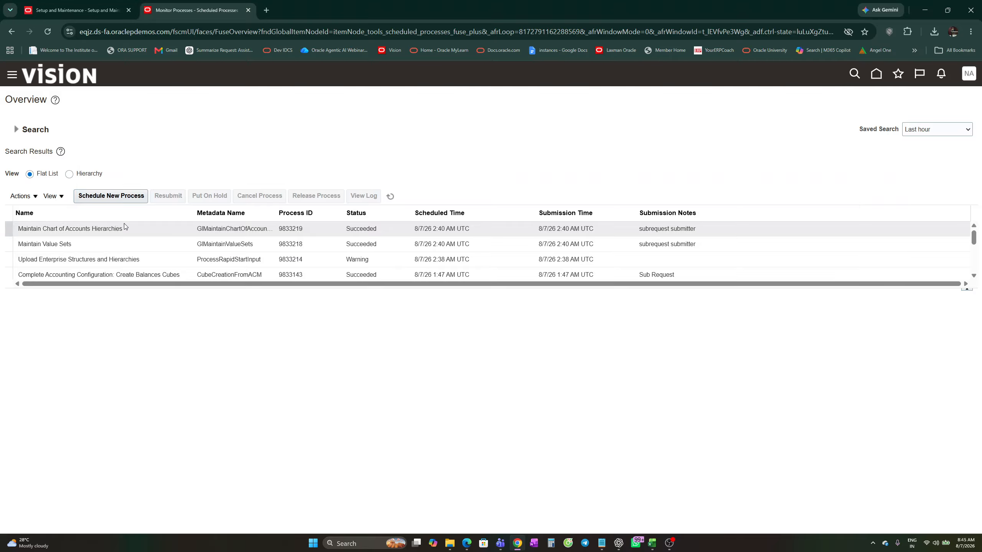
{"action": "left_click", "coordinate": [877, 75]}
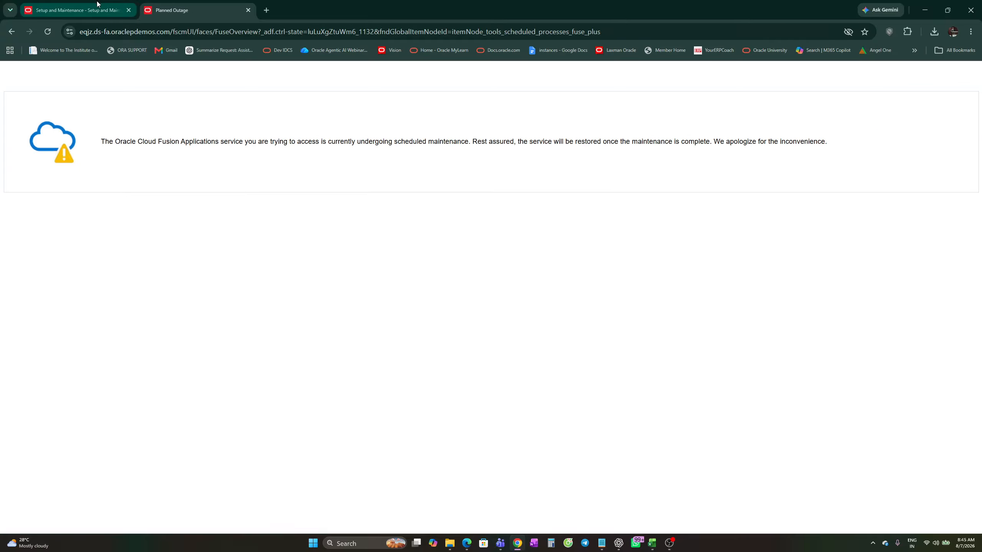
Step: Open a blank browser tab and close both Oracle Fusion tabs
{"action": "left_click", "coordinate": [77, 10]}
{"action": "left_click", "coordinate": [248, 10]}
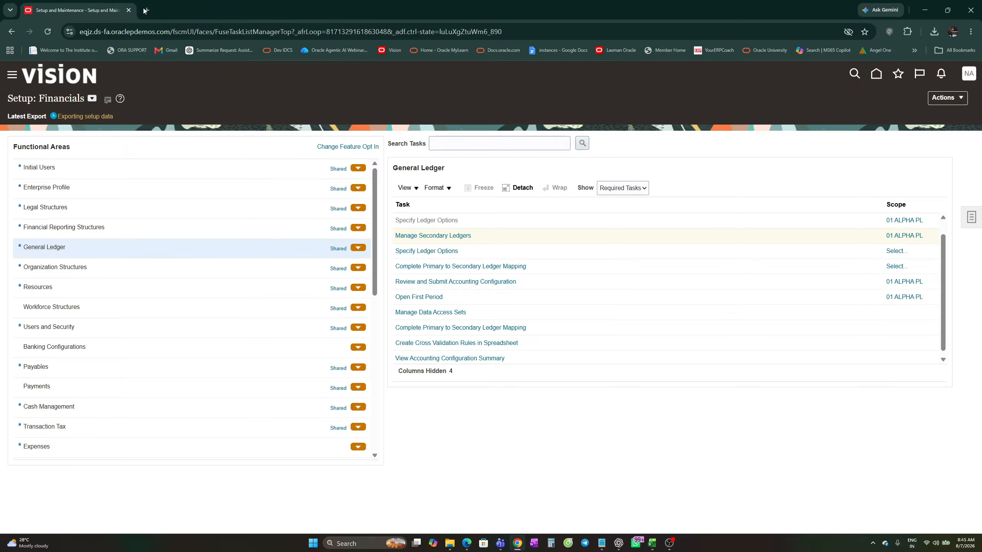
{"action": "left_click", "coordinate": [147, 10]}
{"action": "left_click", "coordinate": [129, 10]}
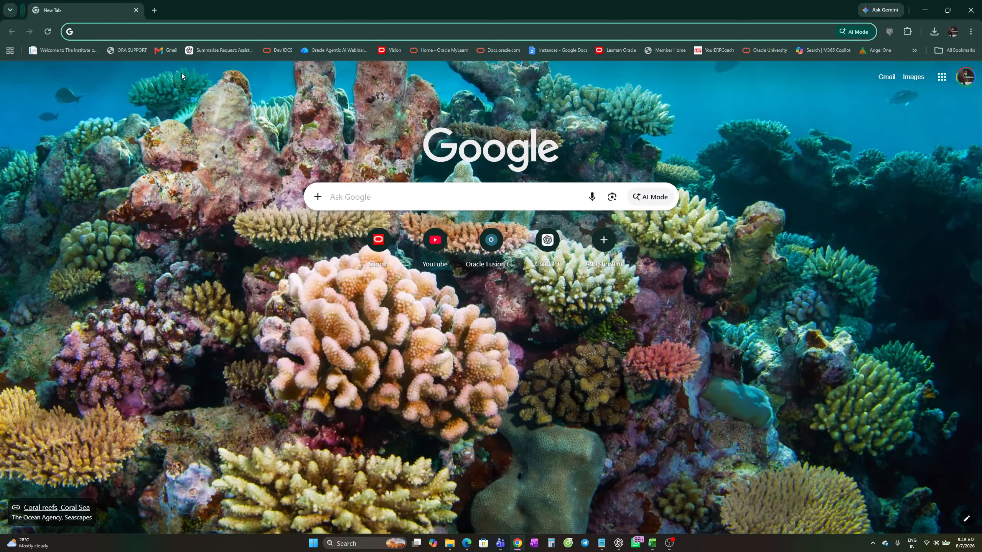
Step: Switch to the Nexus.xlsx workbook in Excel and review the legal entity notes, the ledger cases and the Create Primary Ledger section
{"action": "key", "text": "alt+Tab"}
{"action": "left_click", "coordinate": [345, 254]}
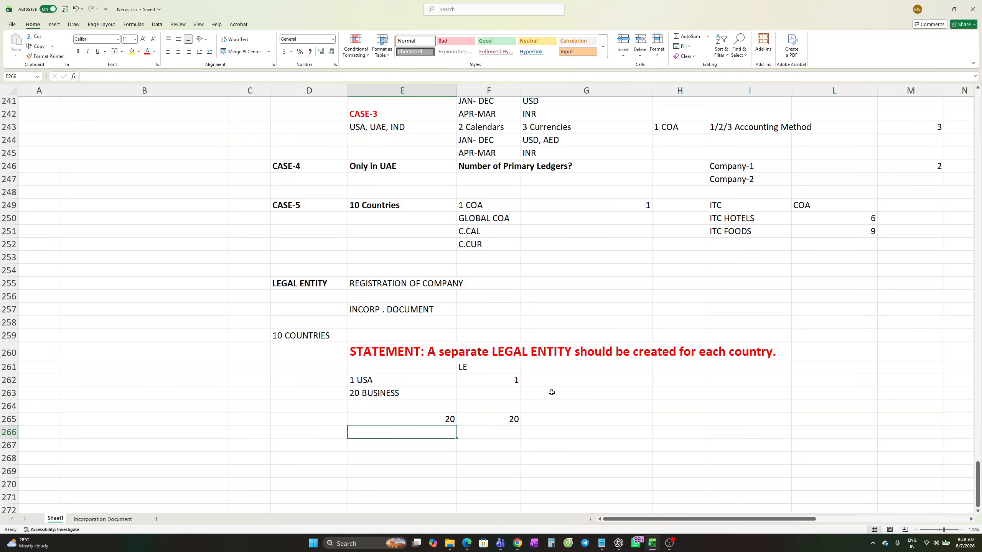
{"action": "scroll", "coordinate": [548, 392], "scroll_direction": "down", "scroll_amount": 3}
{"action": "scroll", "coordinate": [549, 393], "scroll_direction": "up", "scroll_amount": 4}
{"action": "scroll", "coordinate": [549, 392], "scroll_direction": "up", "scroll_amount": 1}
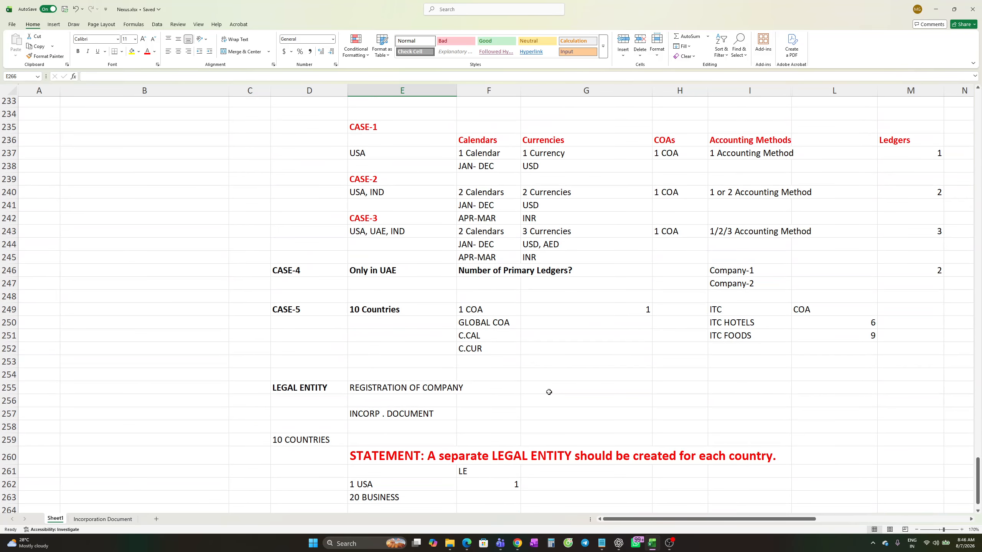
{"action": "scroll", "coordinate": [549, 392], "scroll_direction": "up", "scroll_amount": 4}
{"action": "scroll", "coordinate": [548, 390], "scroll_direction": "down", "scroll_amount": 4}
{"action": "scroll", "coordinate": [535, 378], "scroll_direction": "down", "scroll_amount": 4}
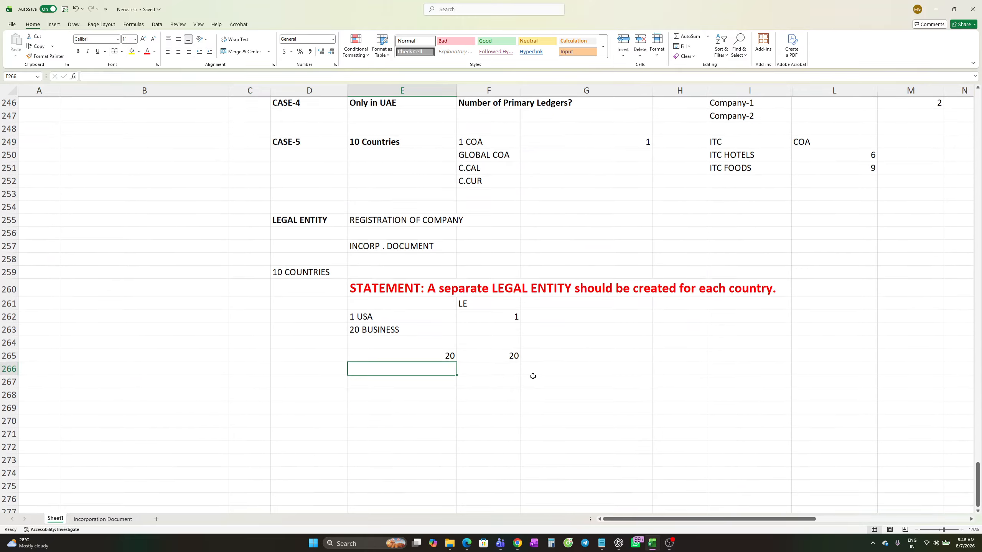
{"action": "scroll", "coordinate": [533, 376], "scroll_direction": "up", "scroll_amount": 4}
{"action": "scroll", "coordinate": [533, 376], "scroll_direction": "up", "scroll_amount": 13}
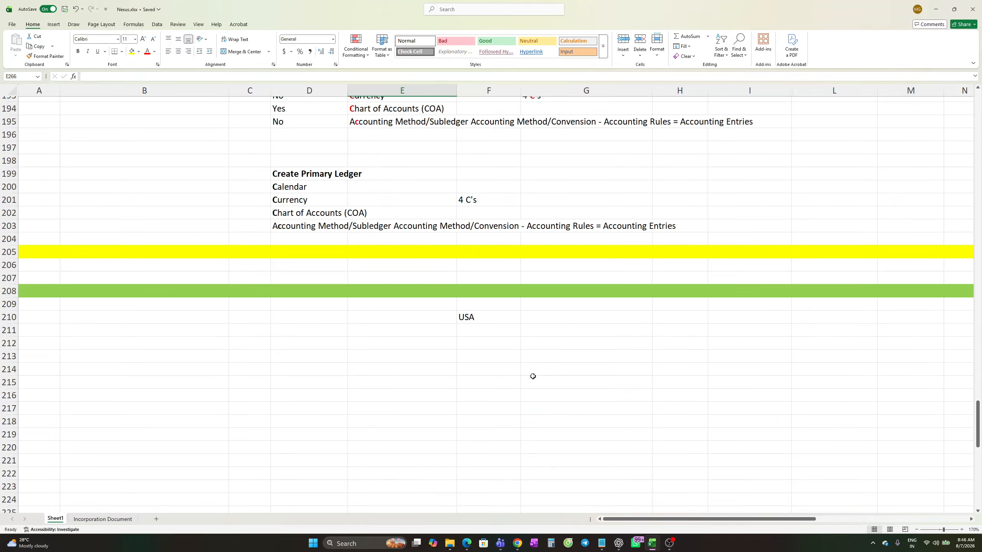
Step: Review the ledger cases and the legal entity notes below the Create Primary Ledger section of the worksheet
{"action": "scroll", "coordinate": [533, 376], "scroll_direction": "up", "scroll_amount": 3}
{"action": "scroll", "coordinate": [532, 376], "scroll_direction": "down", "scroll_amount": 18}
{"action": "scroll", "coordinate": [531, 377], "scroll_direction": "down", "scroll_amount": 3}
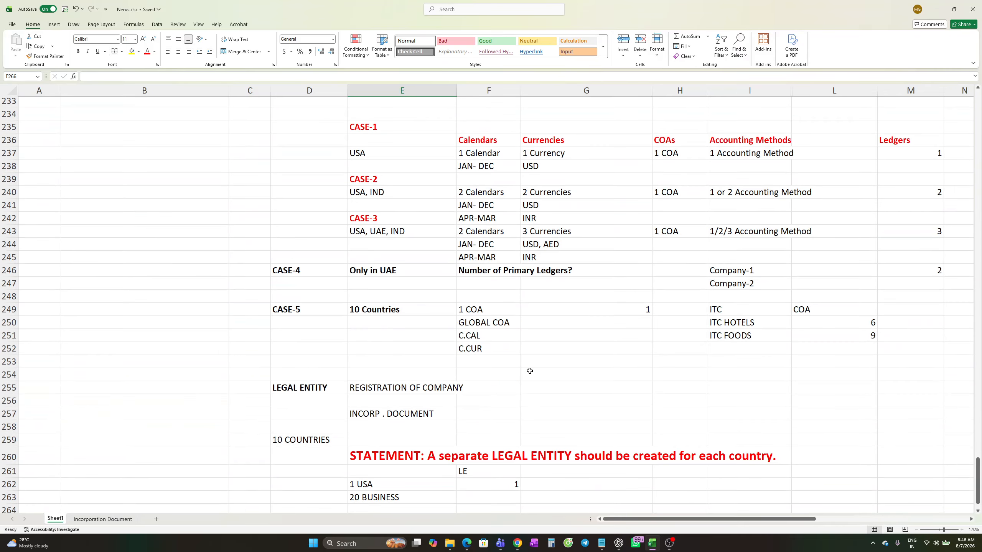
Step: Switch to the Oracle Fusion Financials meeting in Microsoft Teams, stop sharing the screen and dismiss the meeting time-limit notice
{"action": "key", "text": "alt+Tab"}
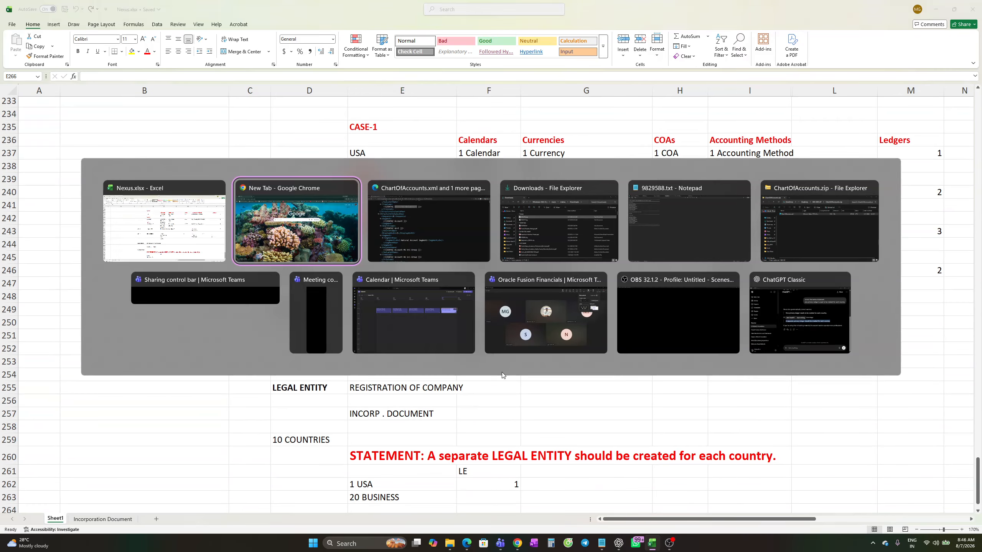
{"action": "key", "text": "Tab"}
{"action": "key", "text": "Tab"}
{"action": "key", "text": "Tab"}
{"action": "key", "text": "Tab"}
{"action": "key", "text": "Tab"}
{"action": "key", "text": "Tab"}
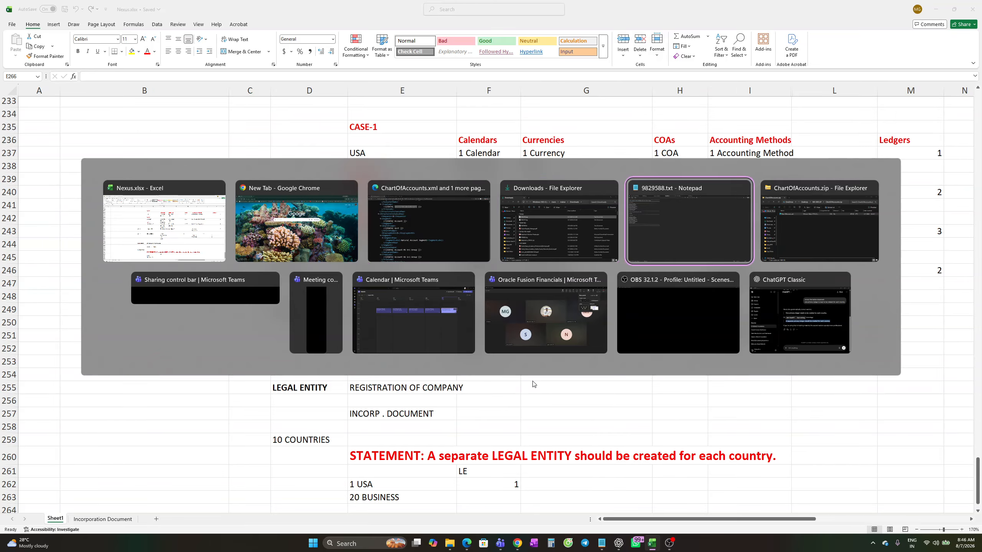
{"action": "key", "text": "Tab"}
{"action": "key", "text": "Tab"}
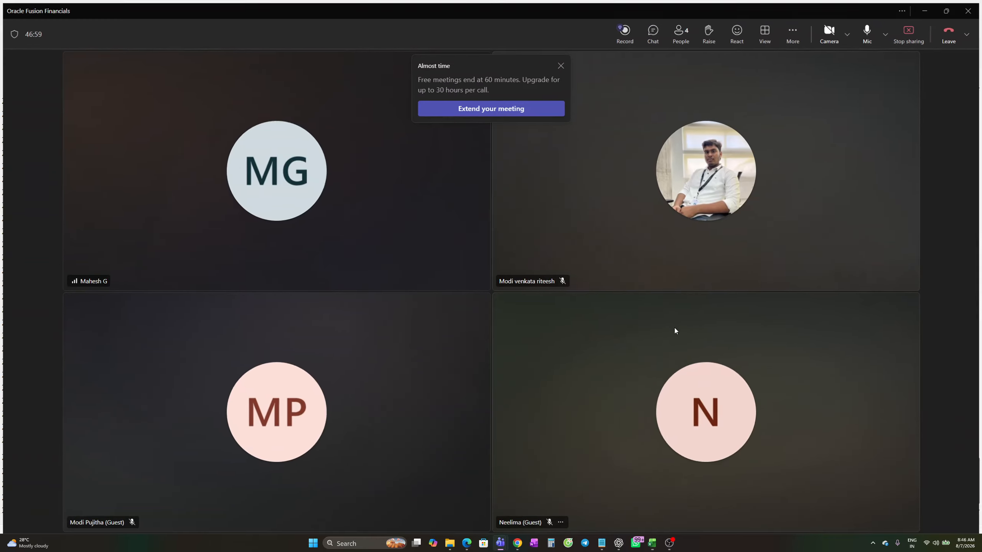
{"action": "left_click", "coordinate": [911, 28]}
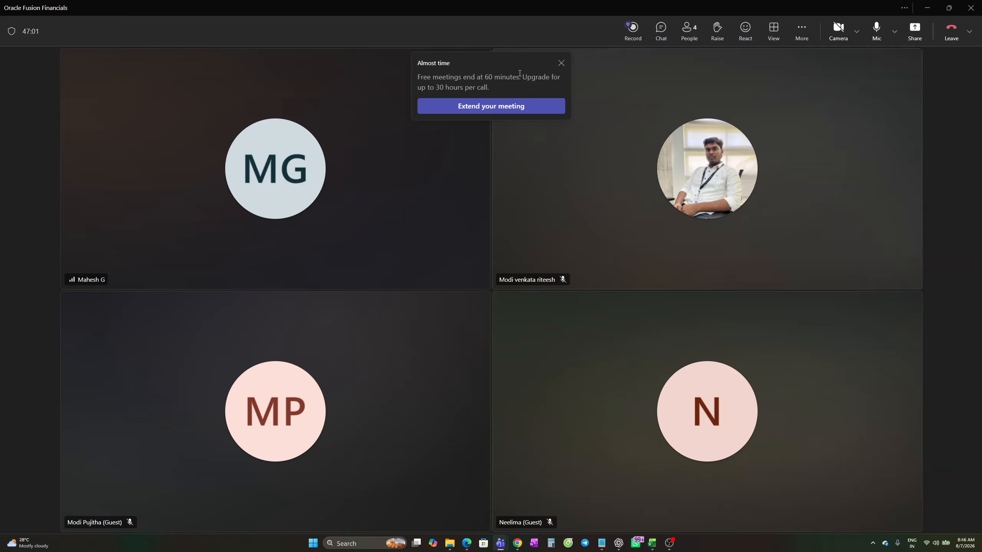
{"action": "left_click", "coordinate": [561, 63]}
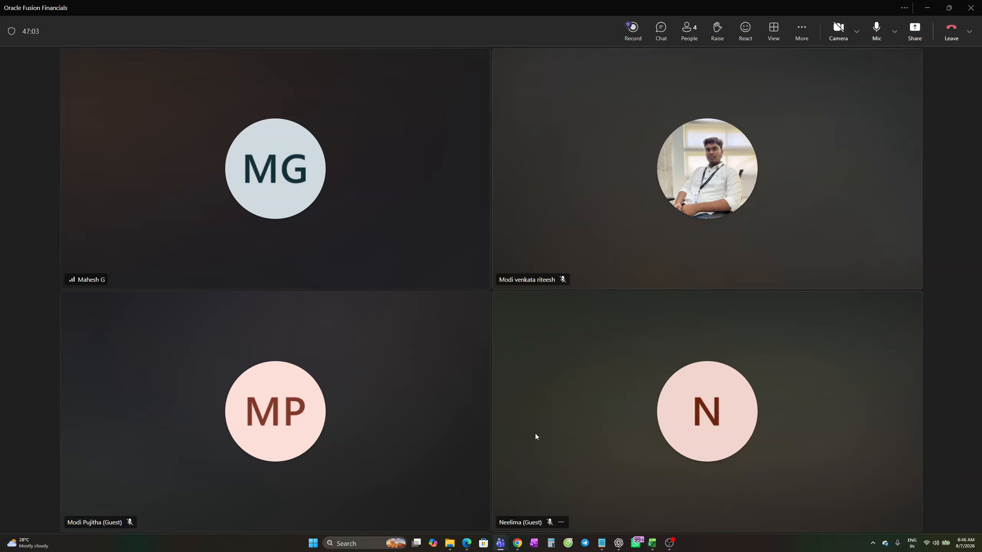